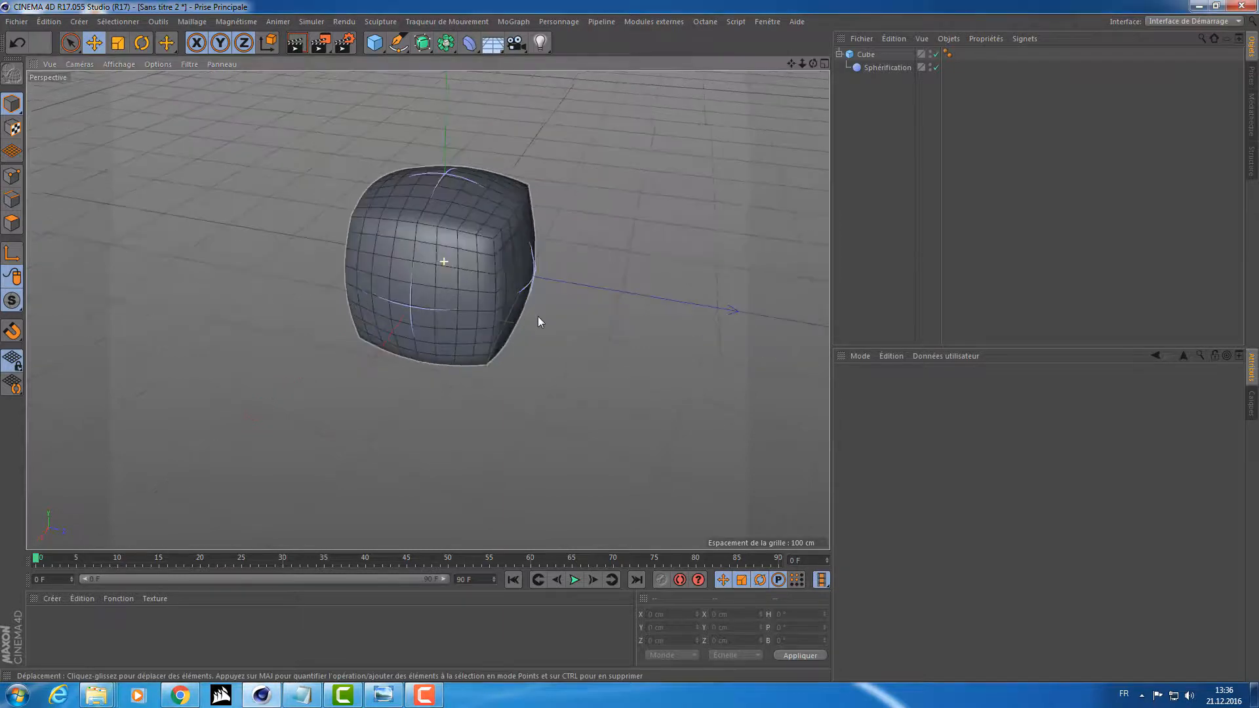
Select the cube and examine its spherified shape from several angles.
click(865, 54)
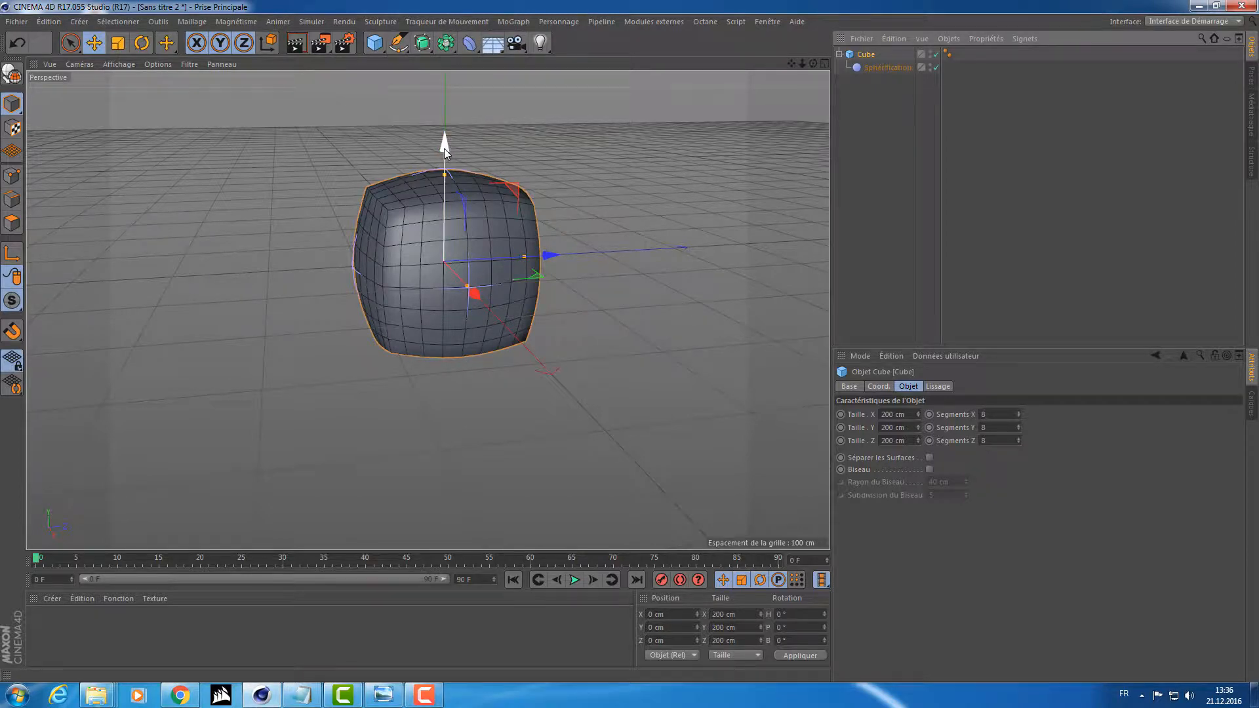
alt+drag(604, 177, 505, 294)
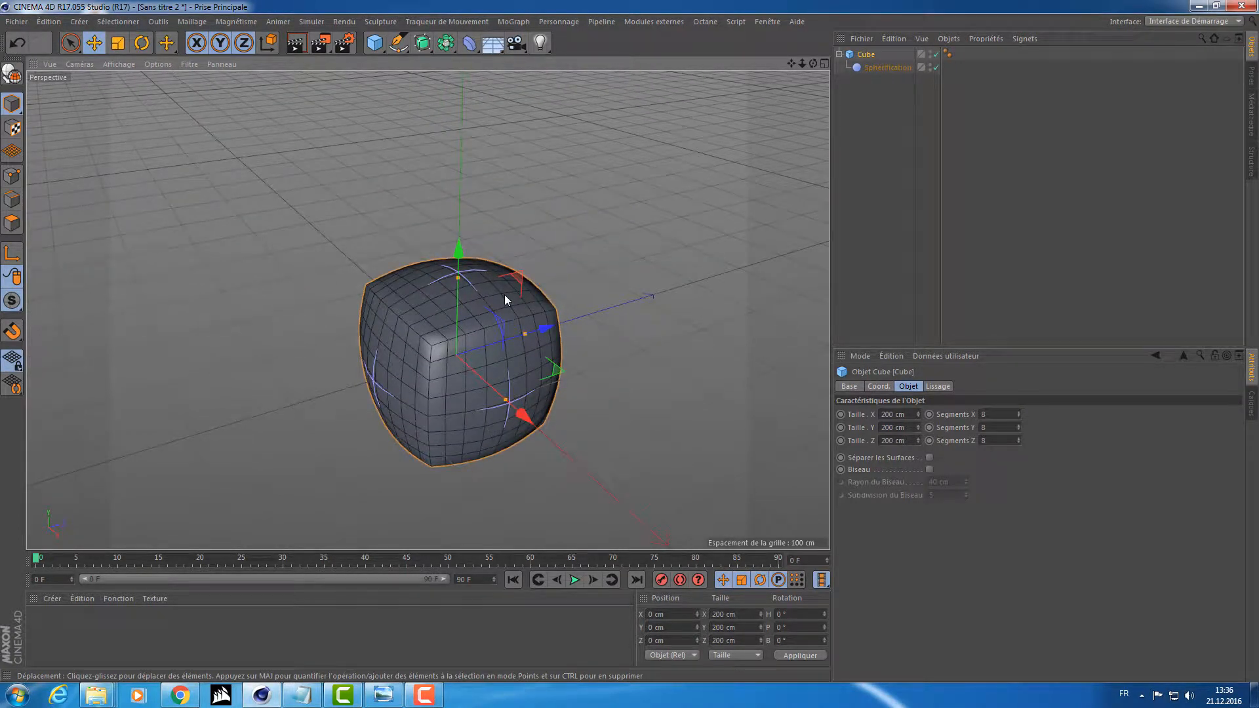
alt+drag(429, 390, 413, 350)
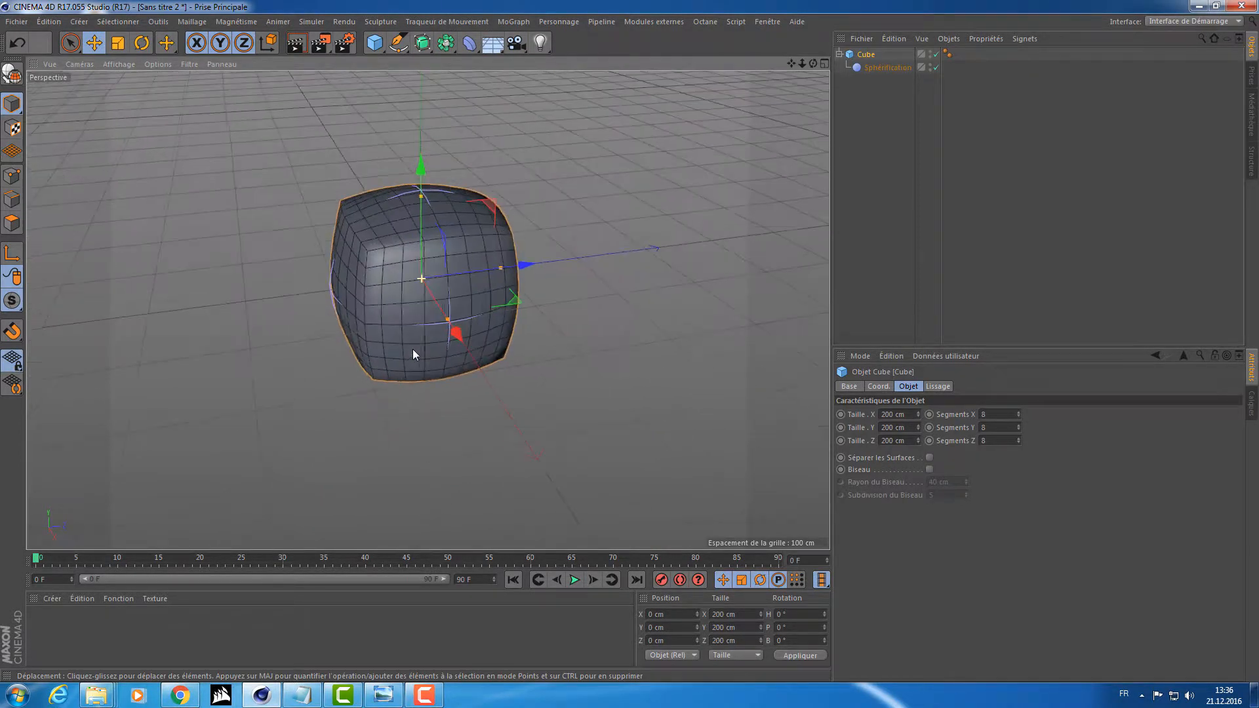
Detach the palette of environment objects as a floating window over the viewport.
click(493, 46)
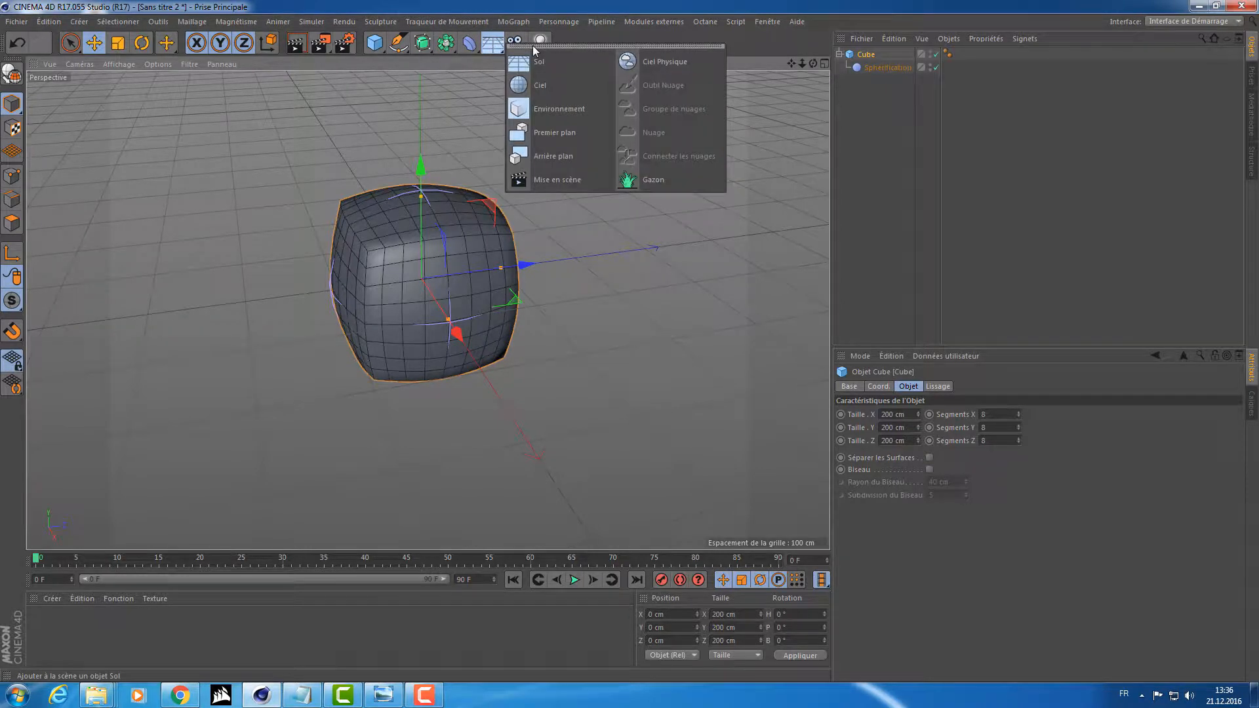
drag(535, 51, 78, 78)
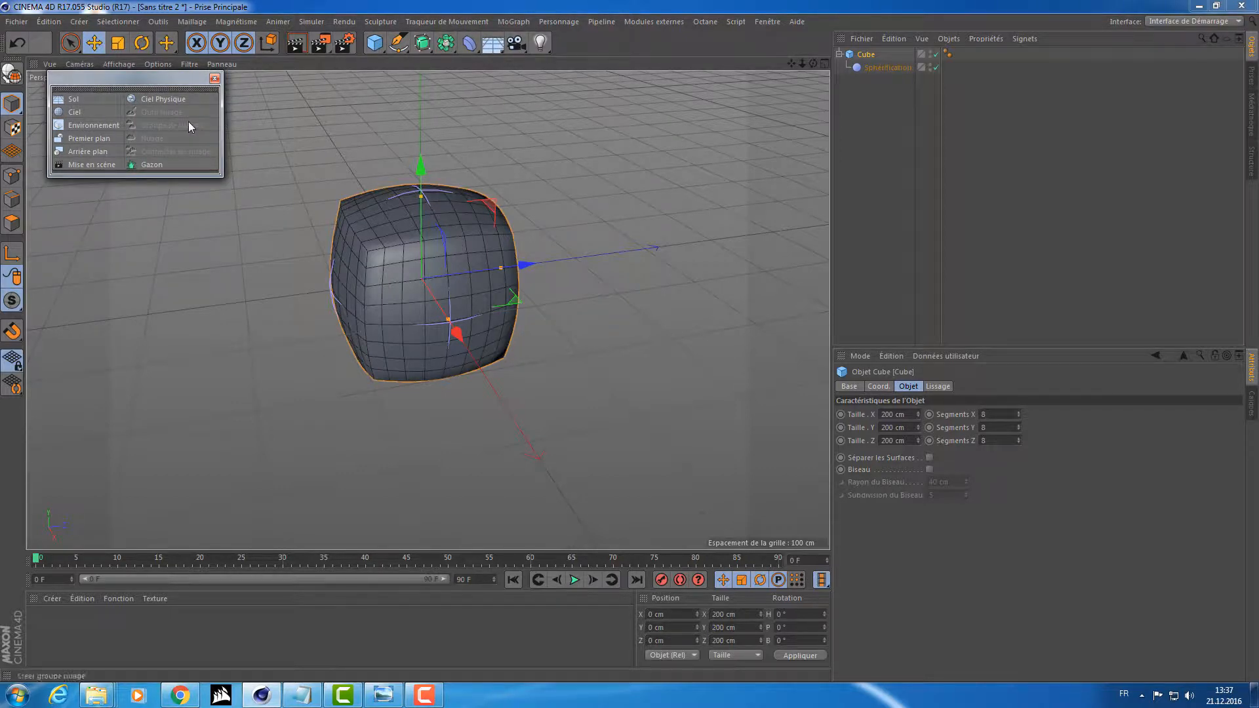
click(492, 43)
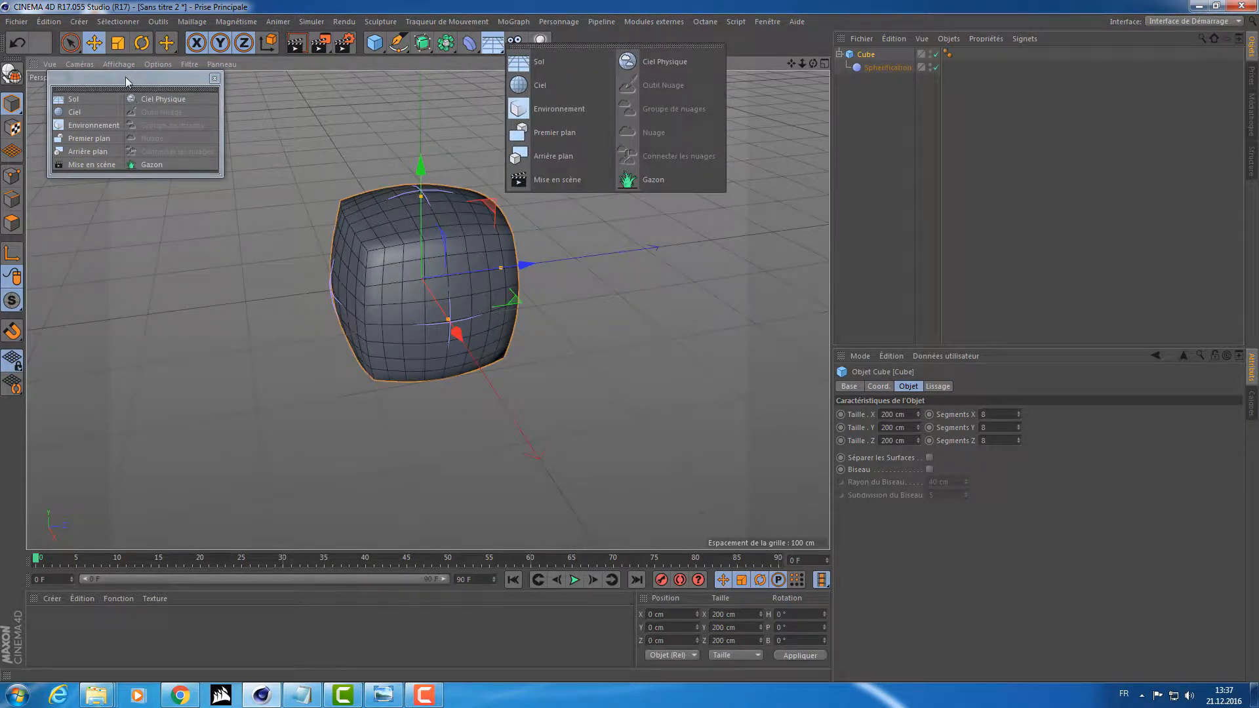
drag(120, 73, 160, 73)
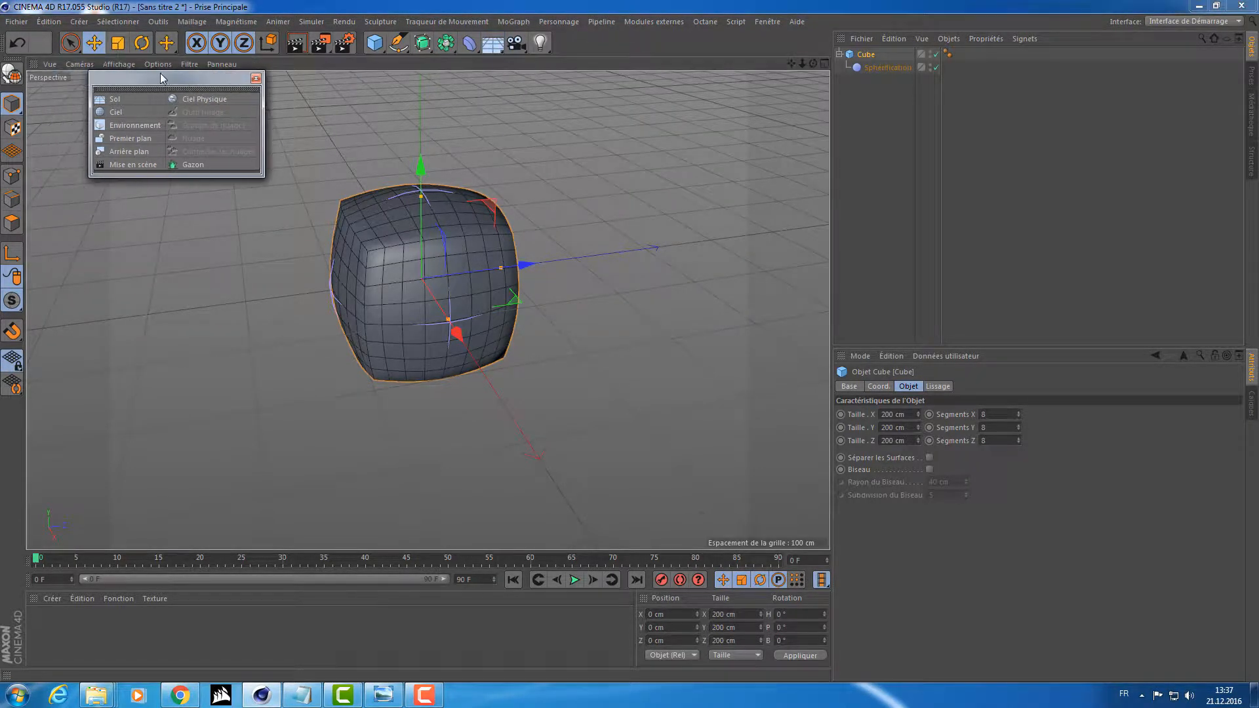
Add a floor (Sol) and a plane (Plan) to the scene, and close the floating palette.
click(493, 44)
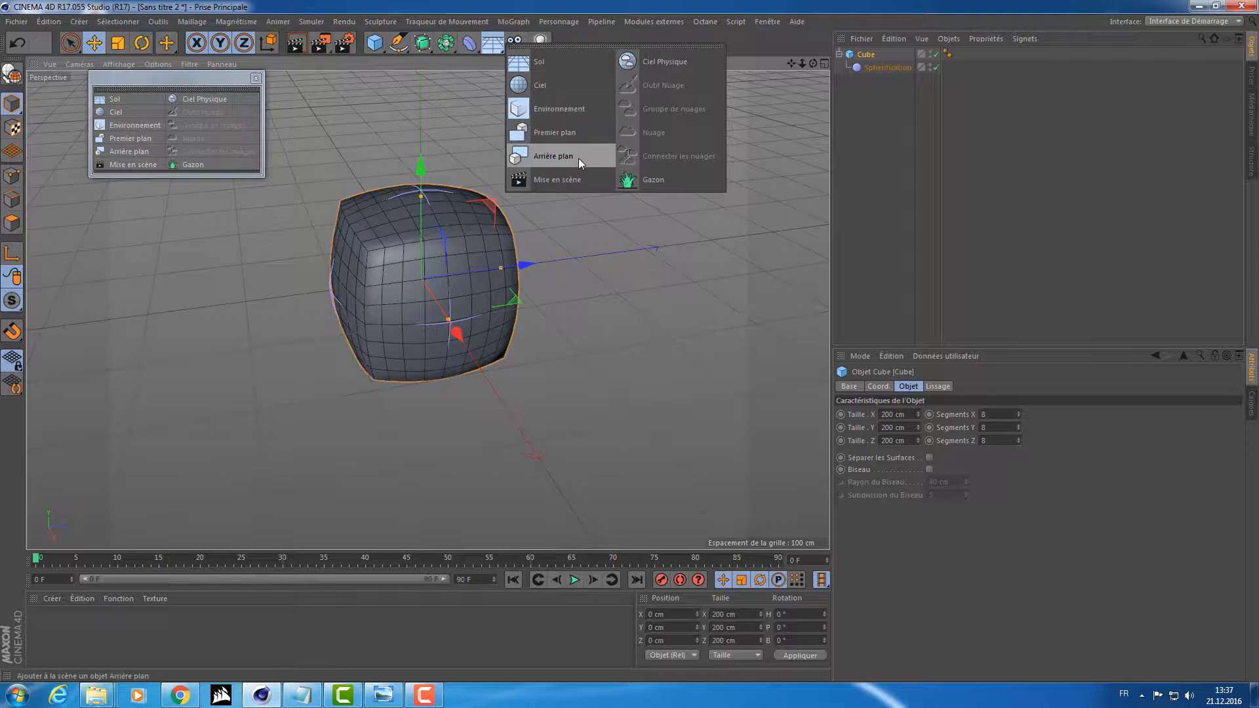
click(549, 61)
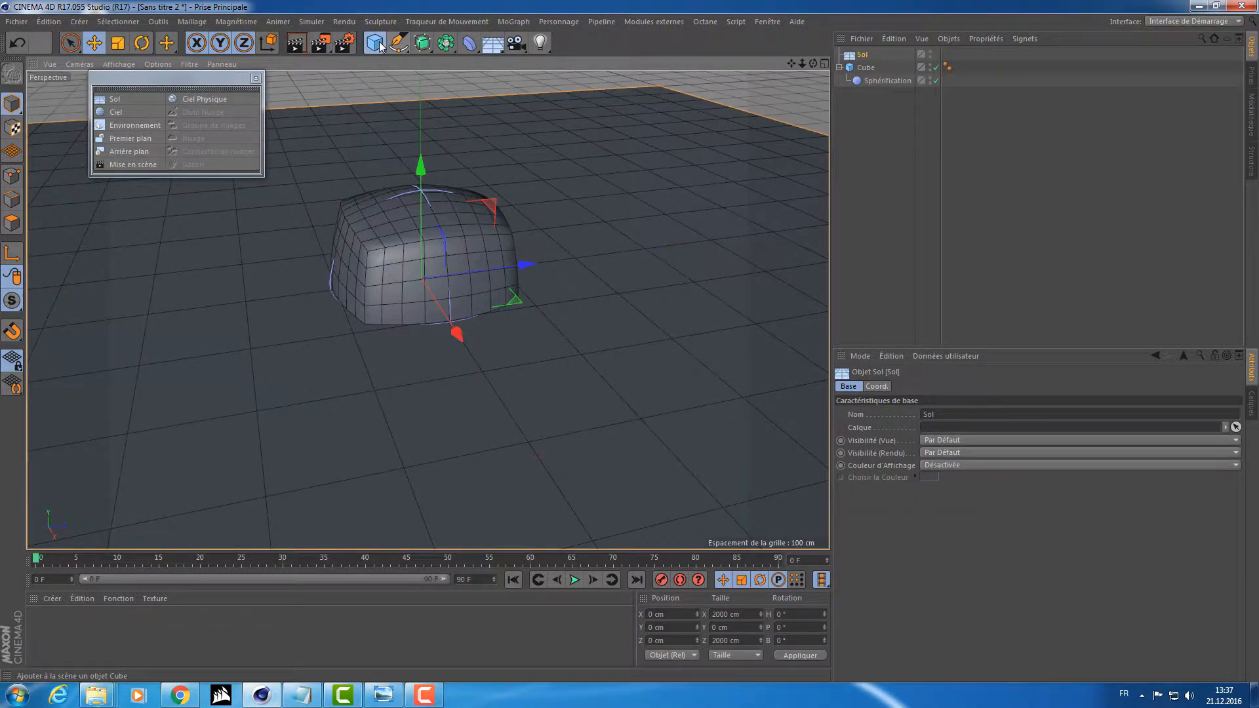
drag(379, 45, 522, 83)
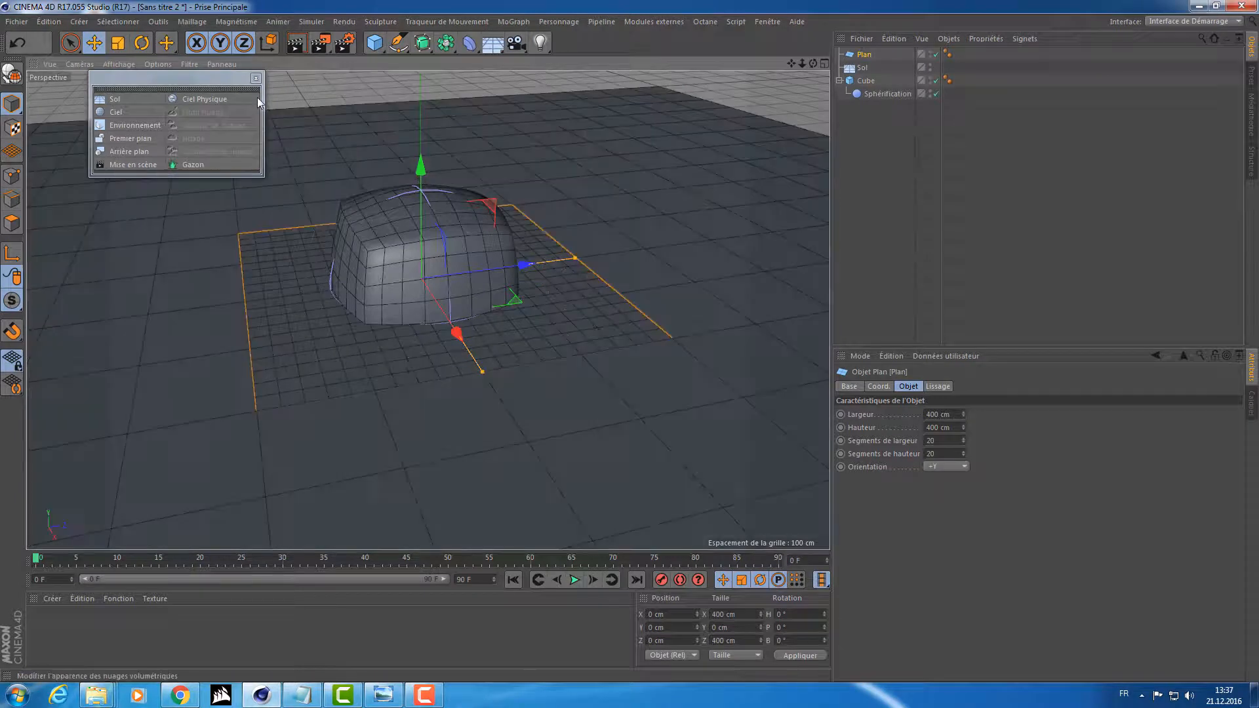
click(255, 78)
click(904, 112)
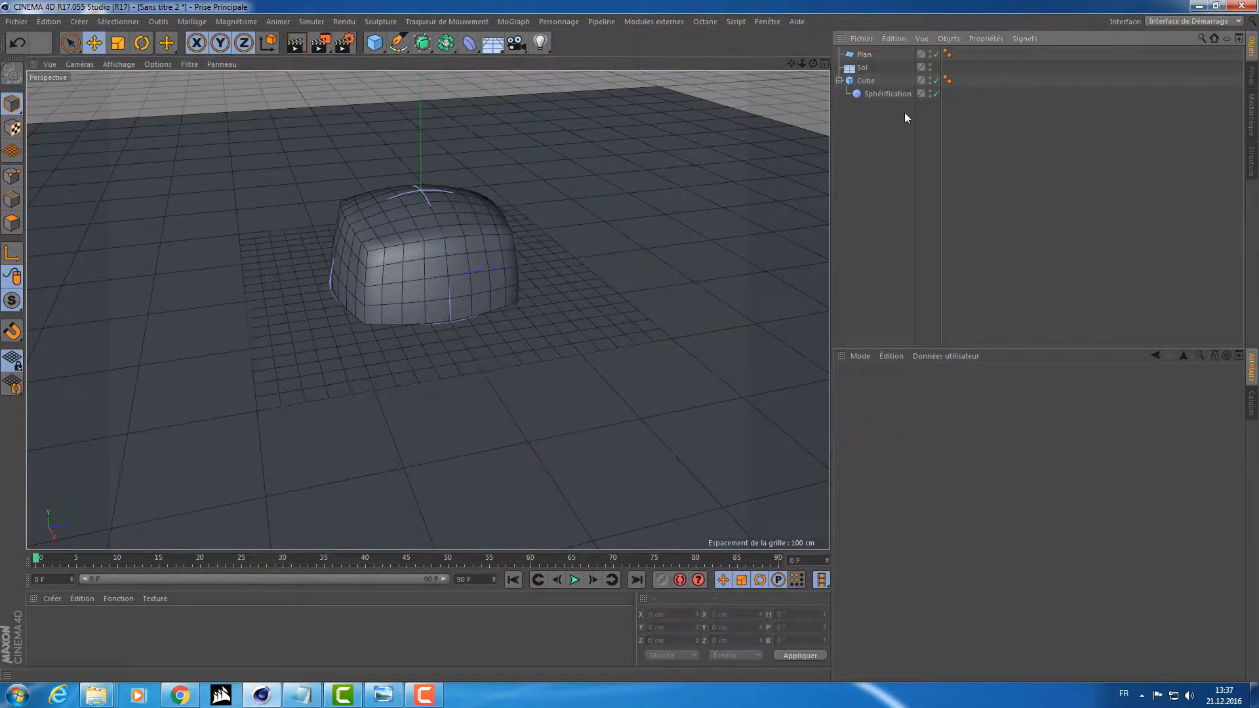
Hide the floor and the cube so that only the plane is displayed.
alt+click(930, 66)
alt+click(931, 79)
alt+click(931, 79)
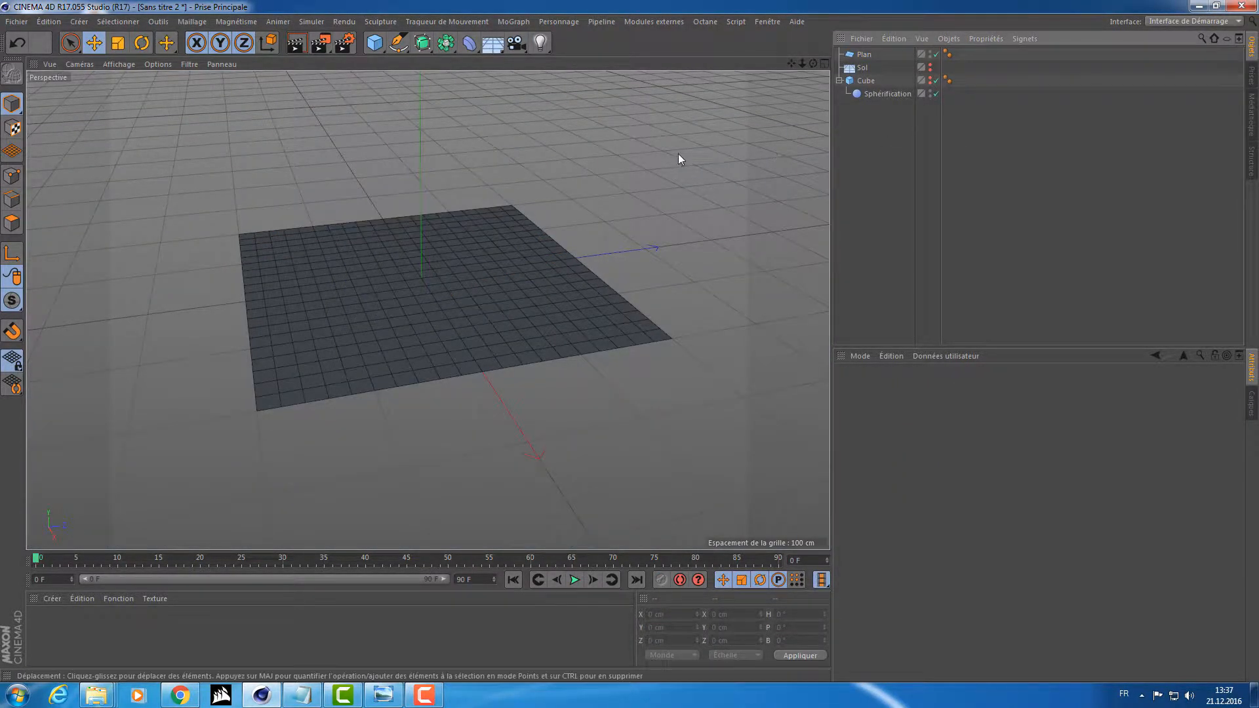
alt+drag(678, 153, 714, 163)
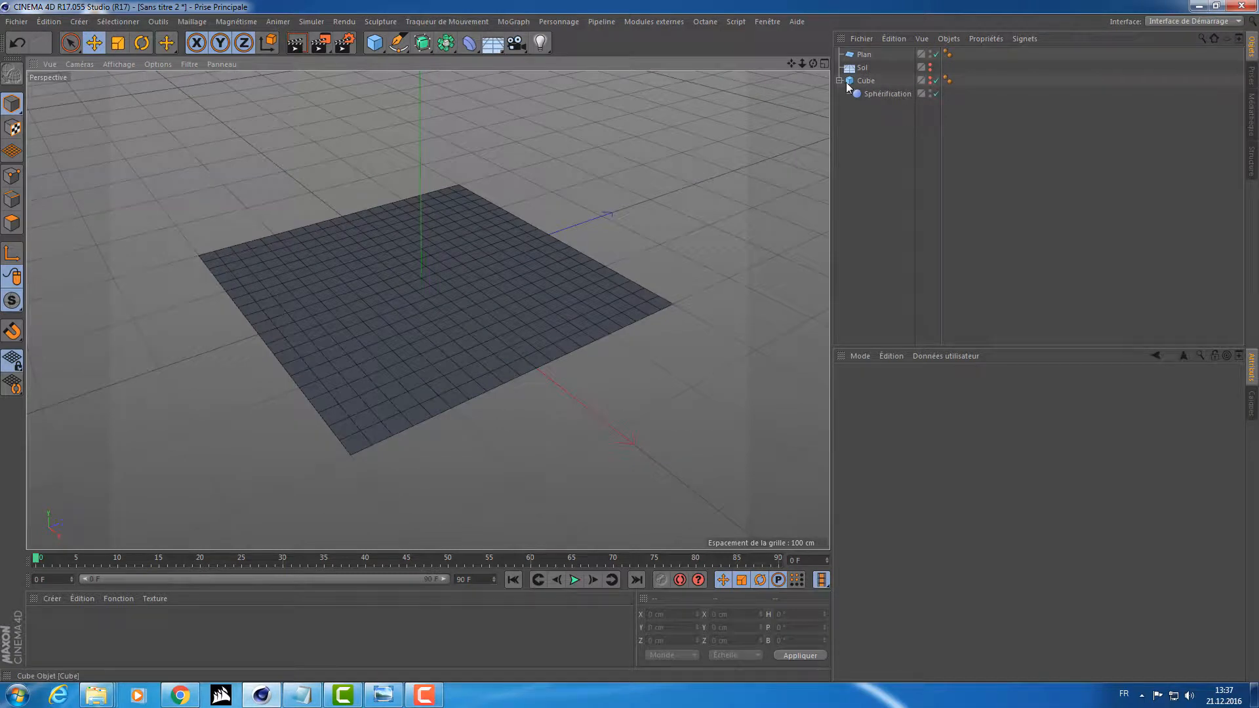
Make the cube visible again and delete its Sphérification deformer.
click(930, 78)
click(876, 91)
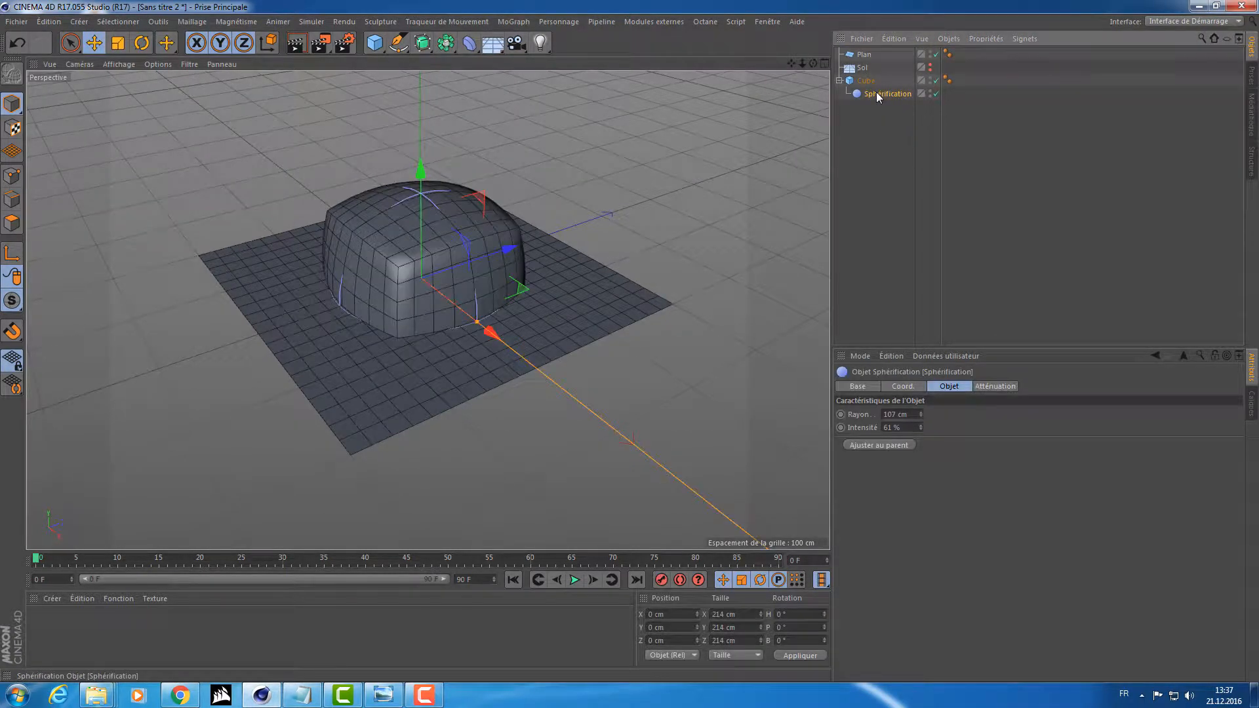
key(Delete)
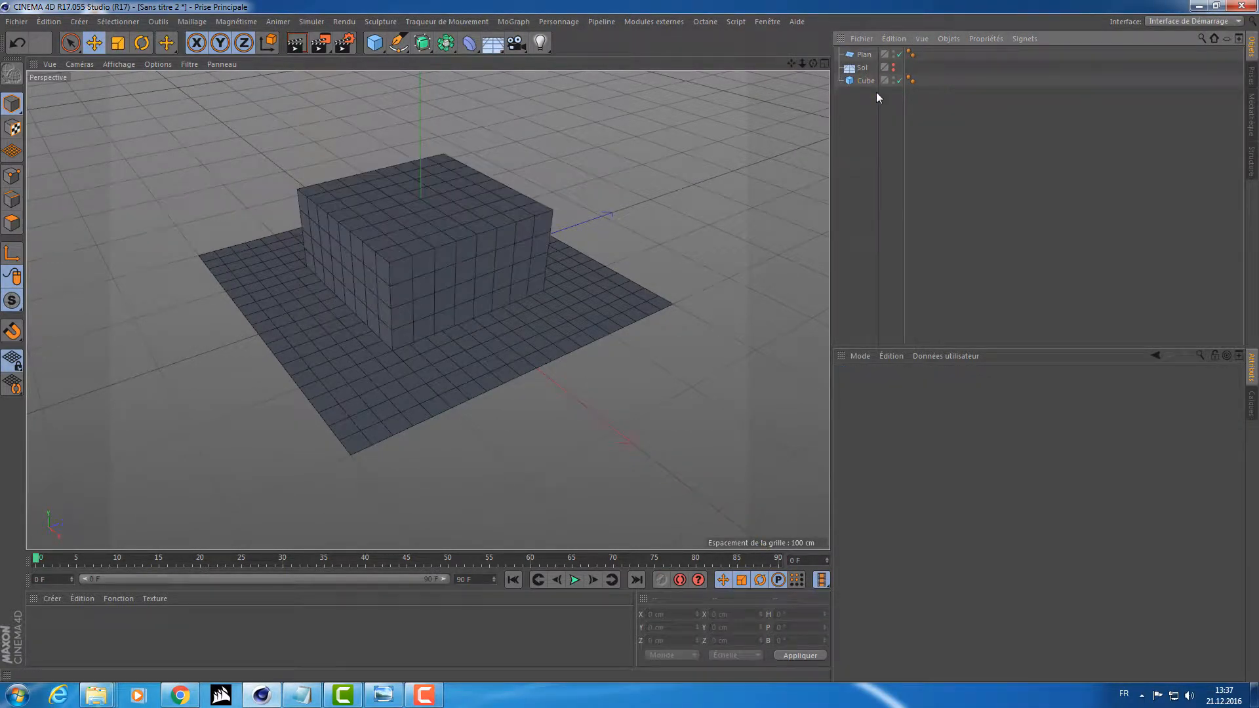
Review the output options in the render settings and close them.
click(352, 44)
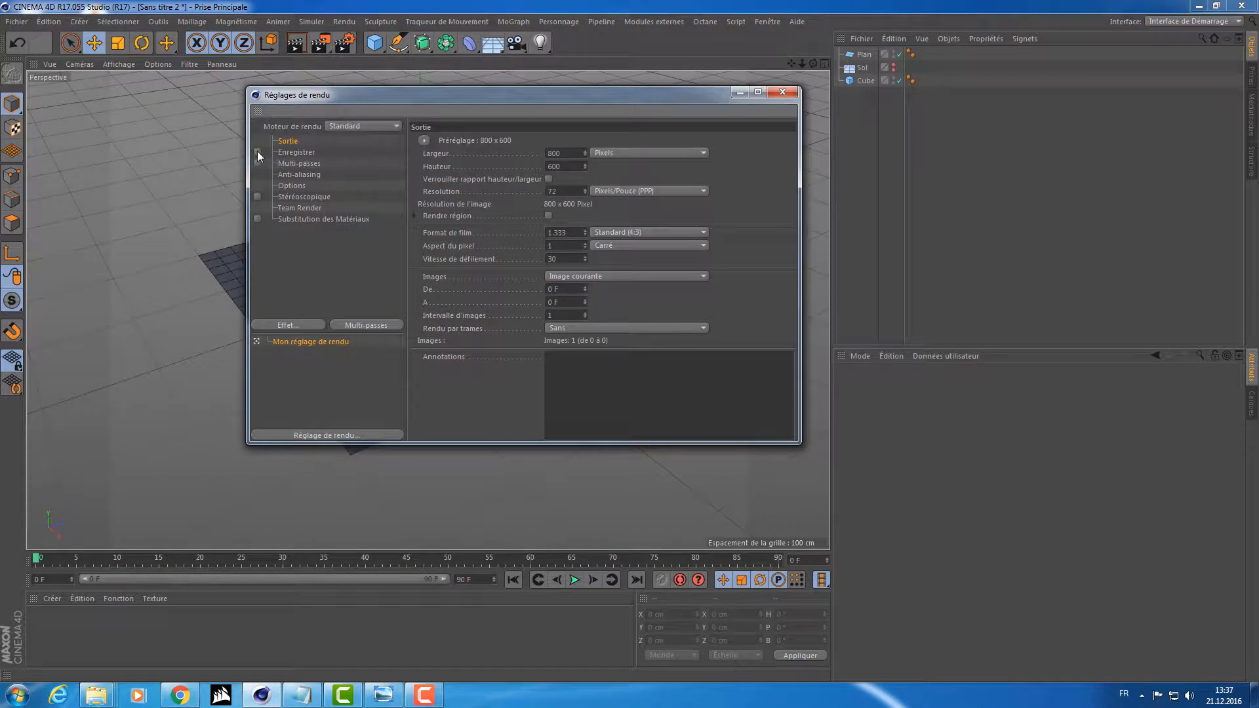
drag(273, 96, 309, 93)
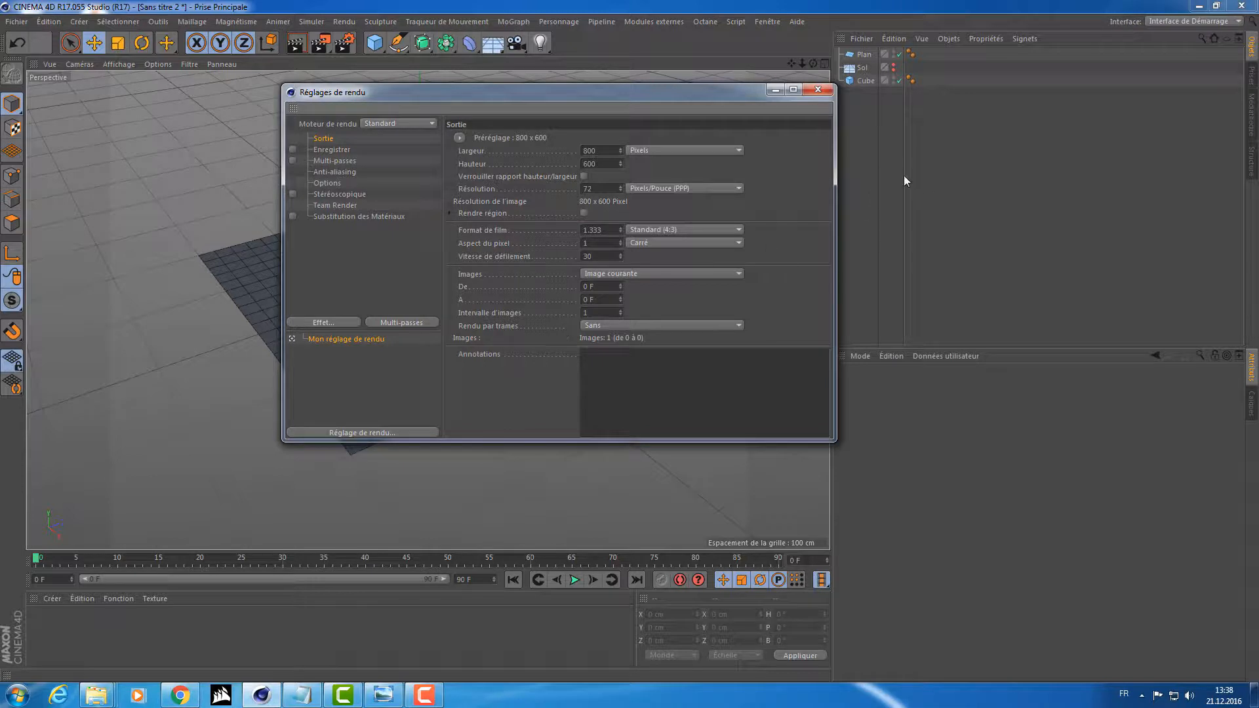
click(818, 90)
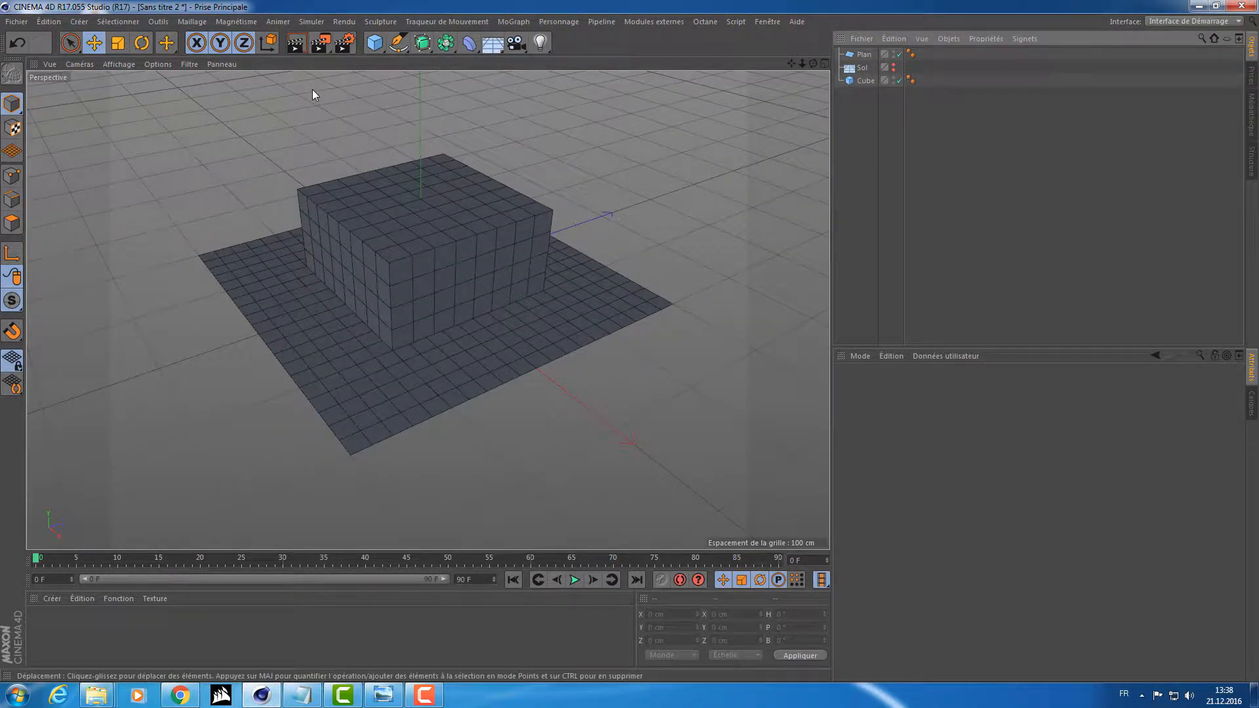
Render the active view, render it again to the picture viewer, and look at the viewer's save options.
click(296, 44)
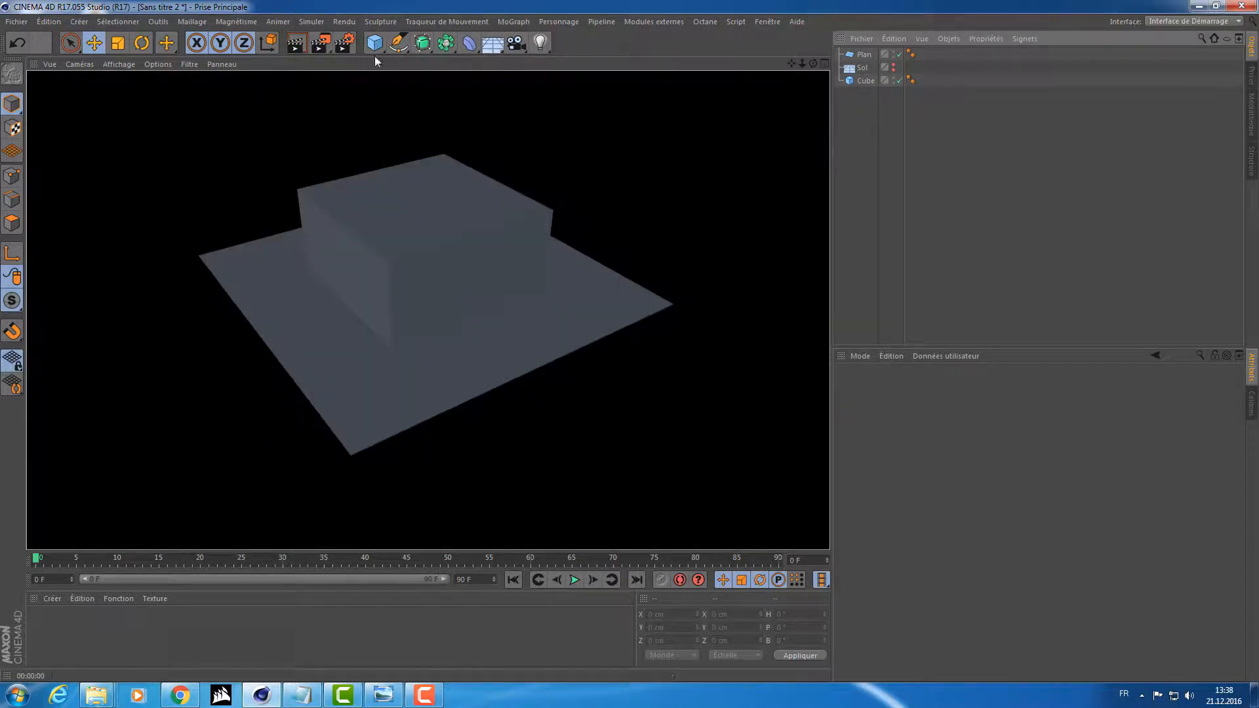
click(320, 45)
drag(419, 128, 522, 91)
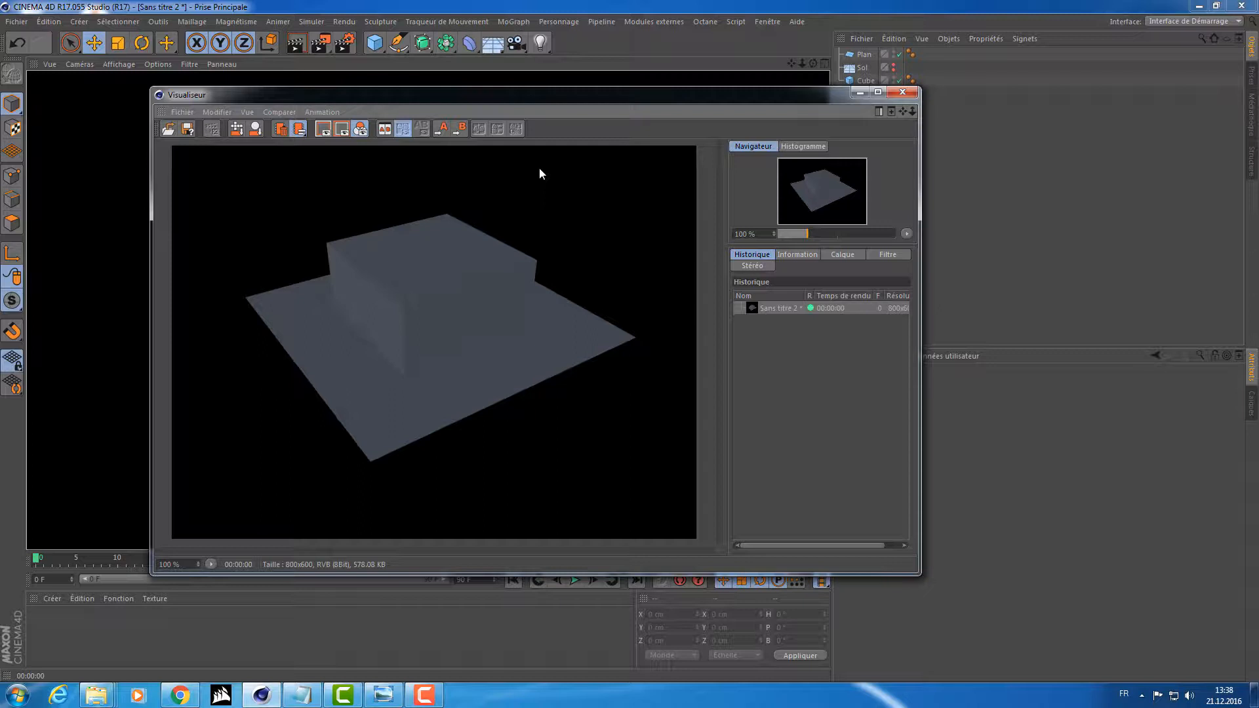
click(182, 112)
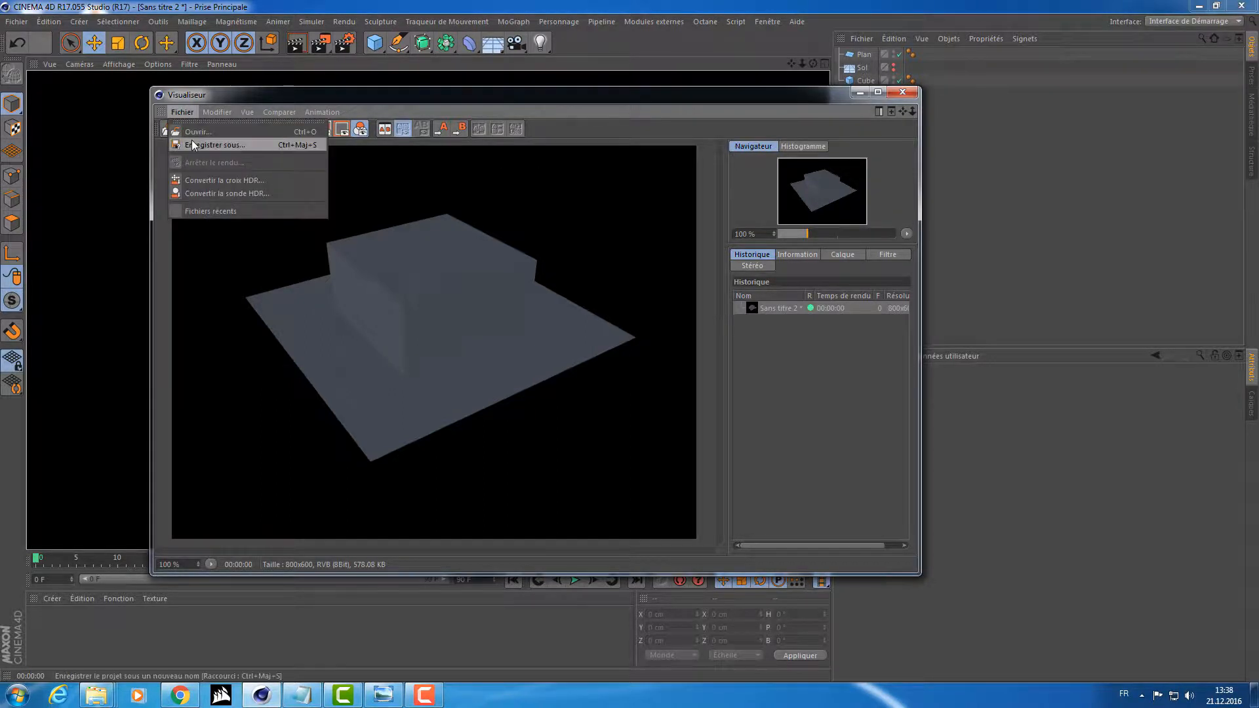
click(420, 340)
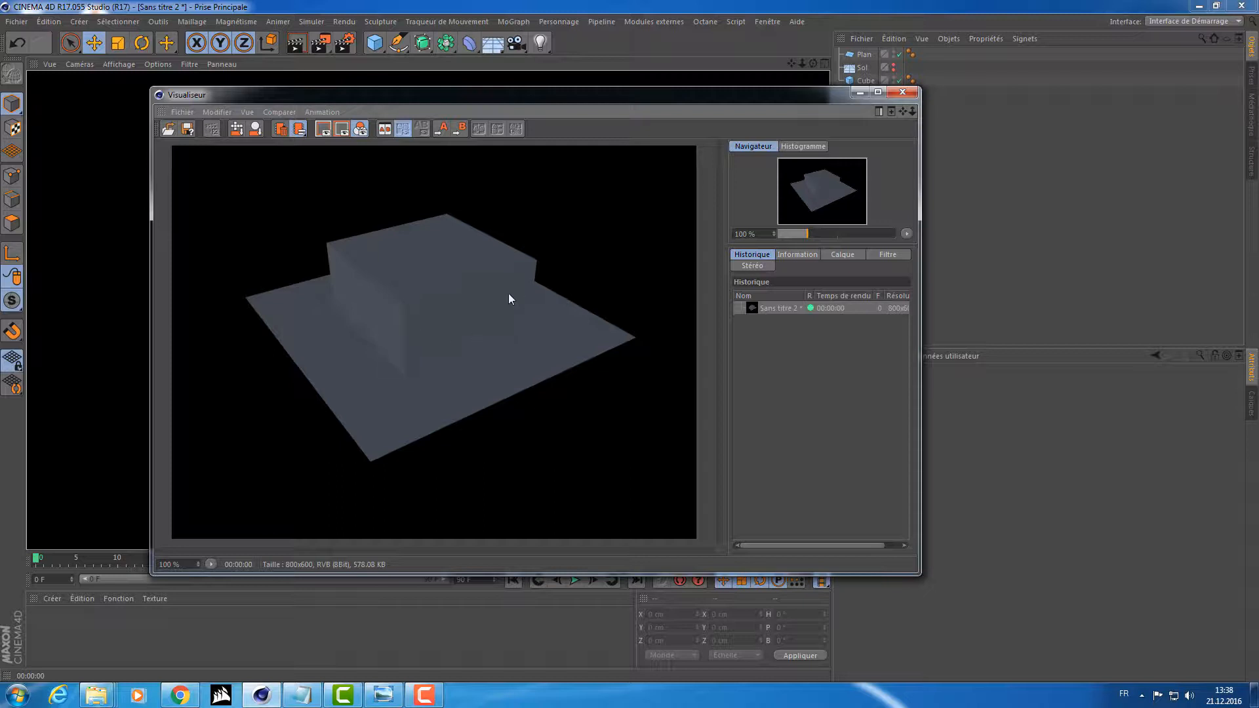
drag(559, 95, 561, 143)
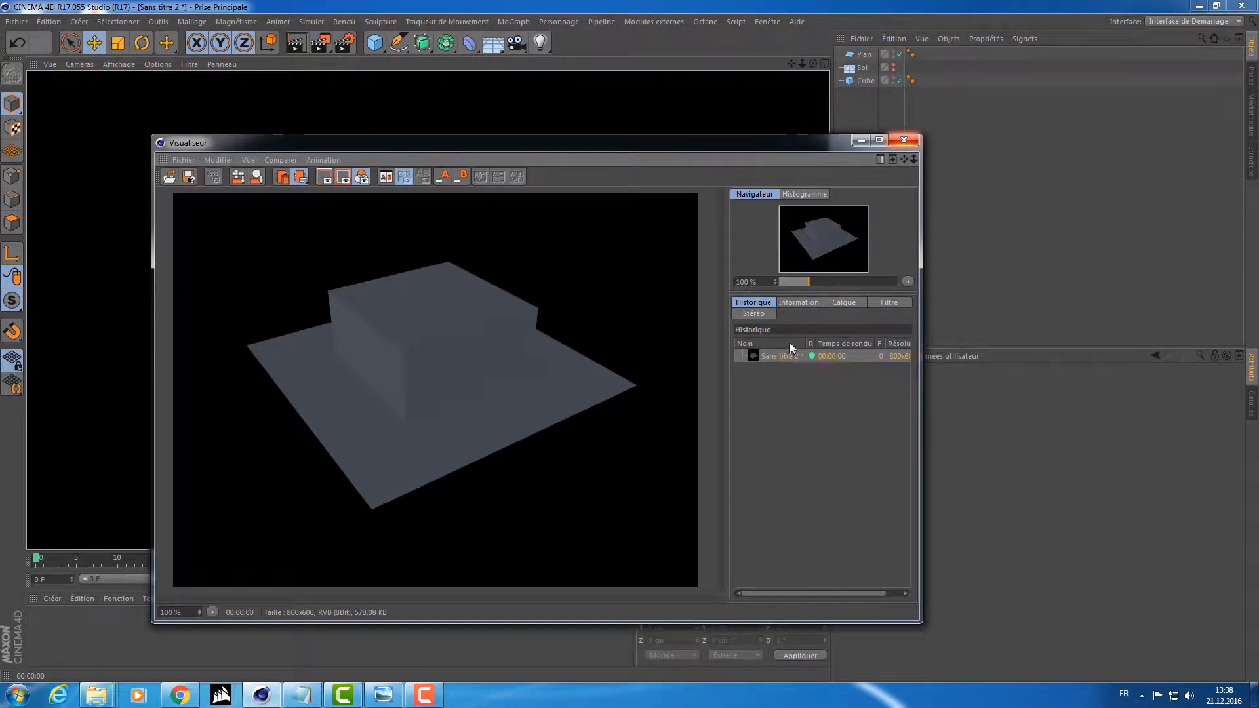
Delete the rendered image from the viewer's history and close the picture viewer.
key(Delete)
click(651, 392)
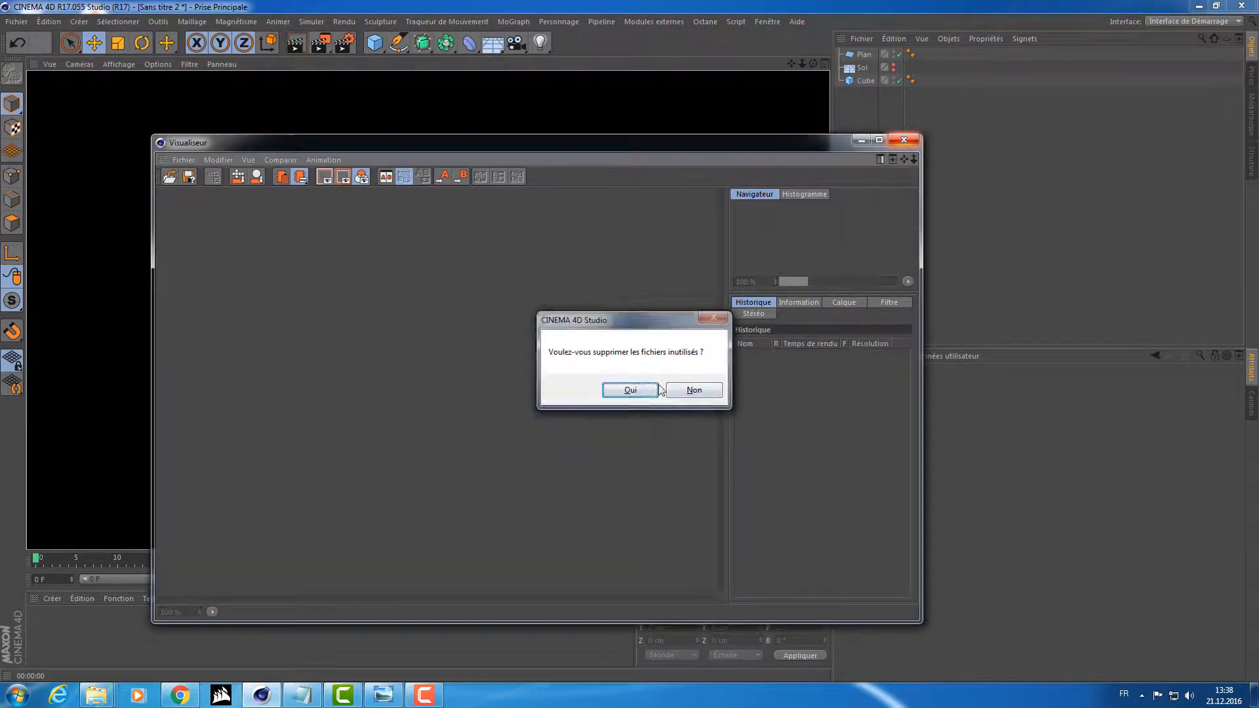
click(903, 139)
Enlarge the plane to about 669 cm in width and 815 cm in height.
click(848, 56)
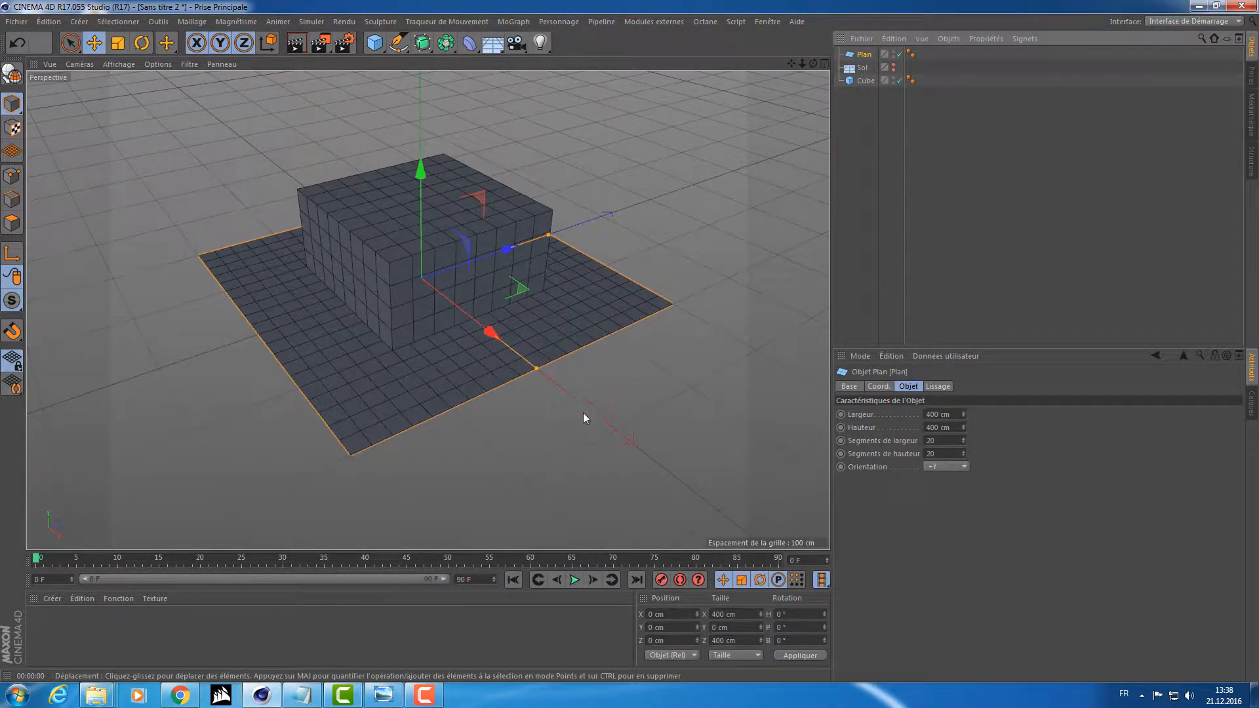
click(375, 43)
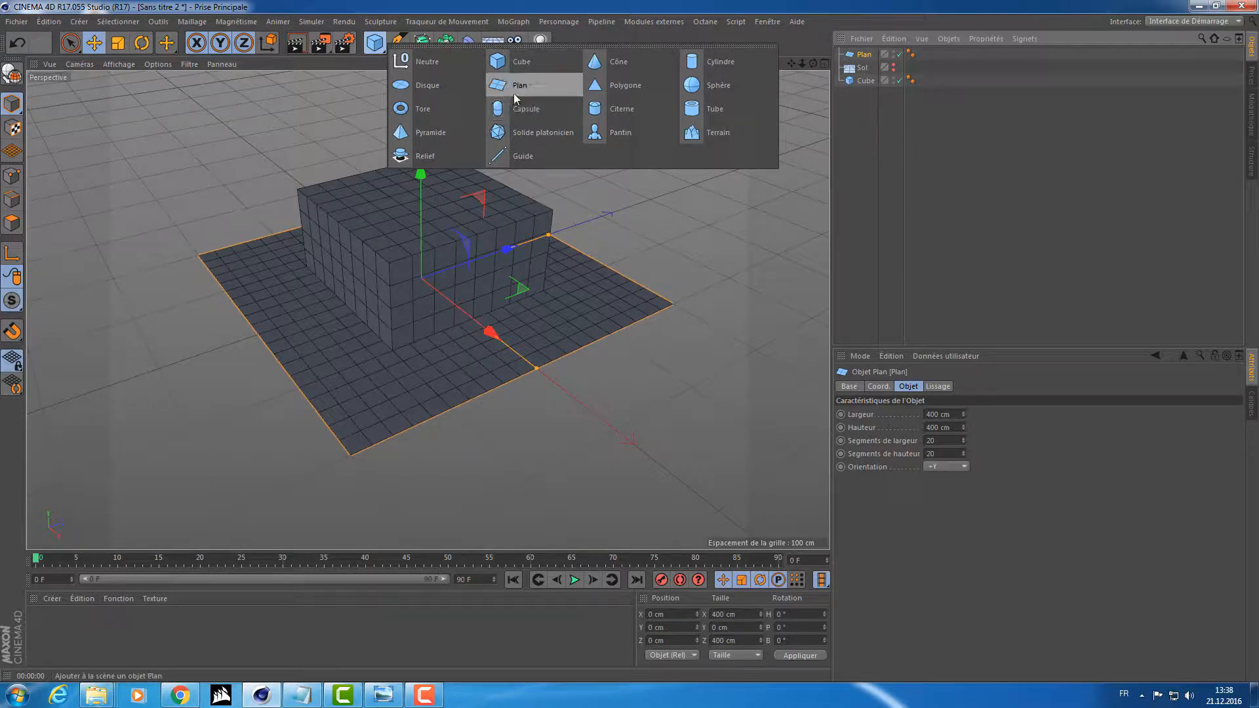
click(247, 333)
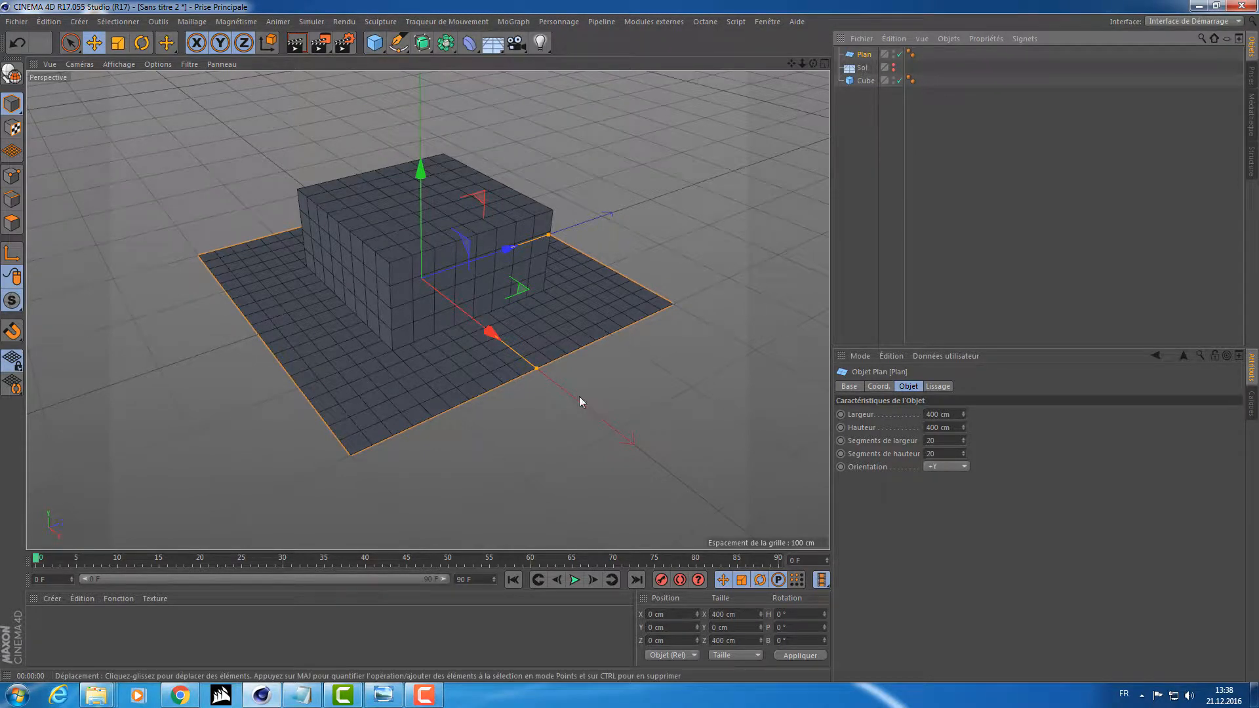
alt+drag(419, 331, 733, 415)
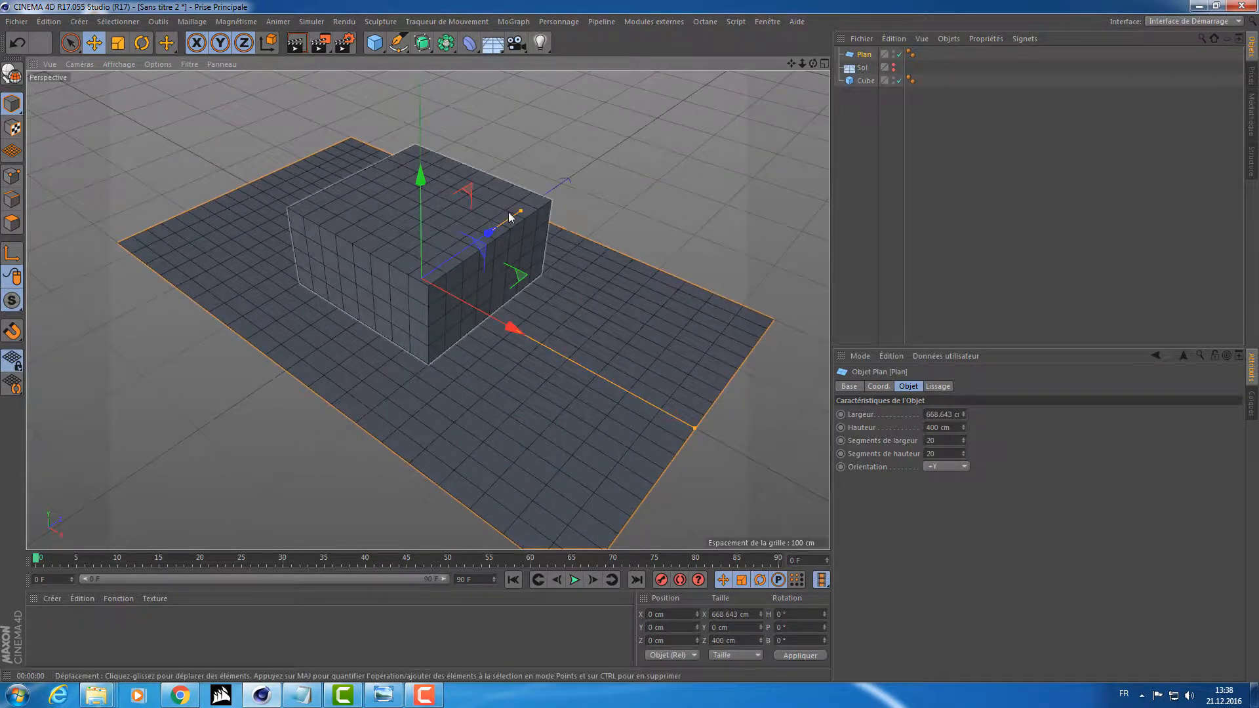
drag(521, 211, 571, 309)
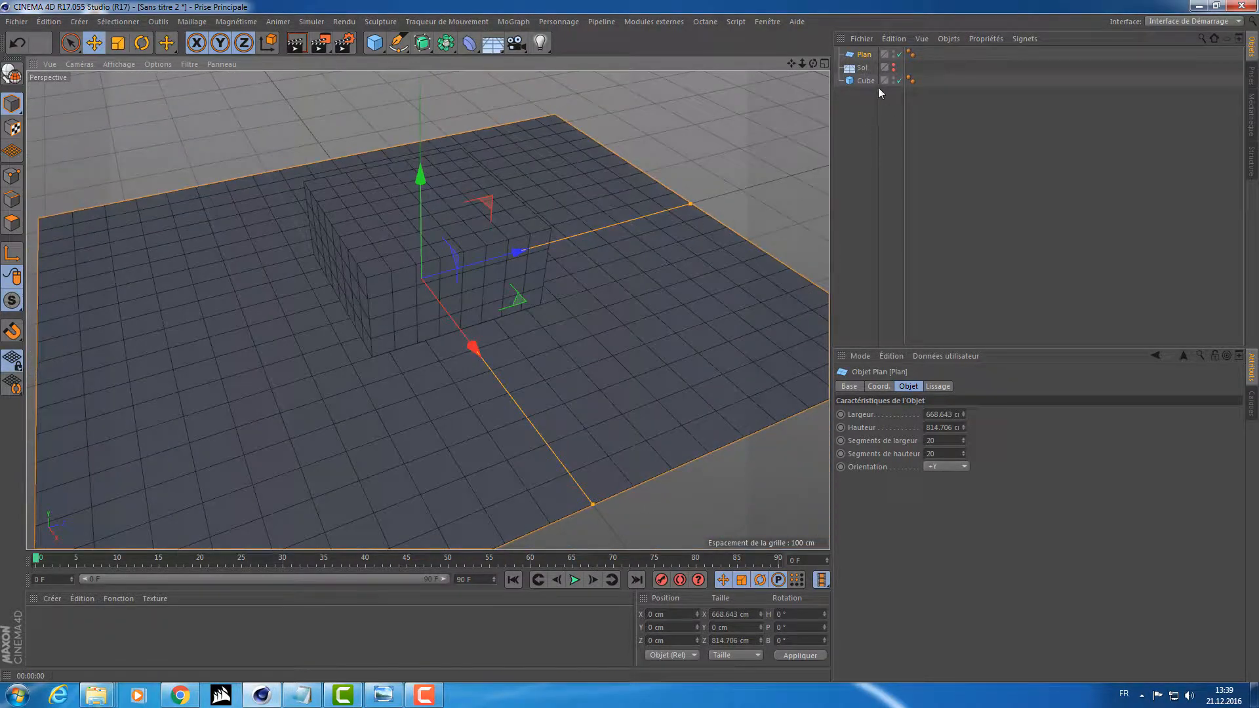
Disable the plane, make the floor visible again, and show the floor's coordinate properties.
click(900, 54)
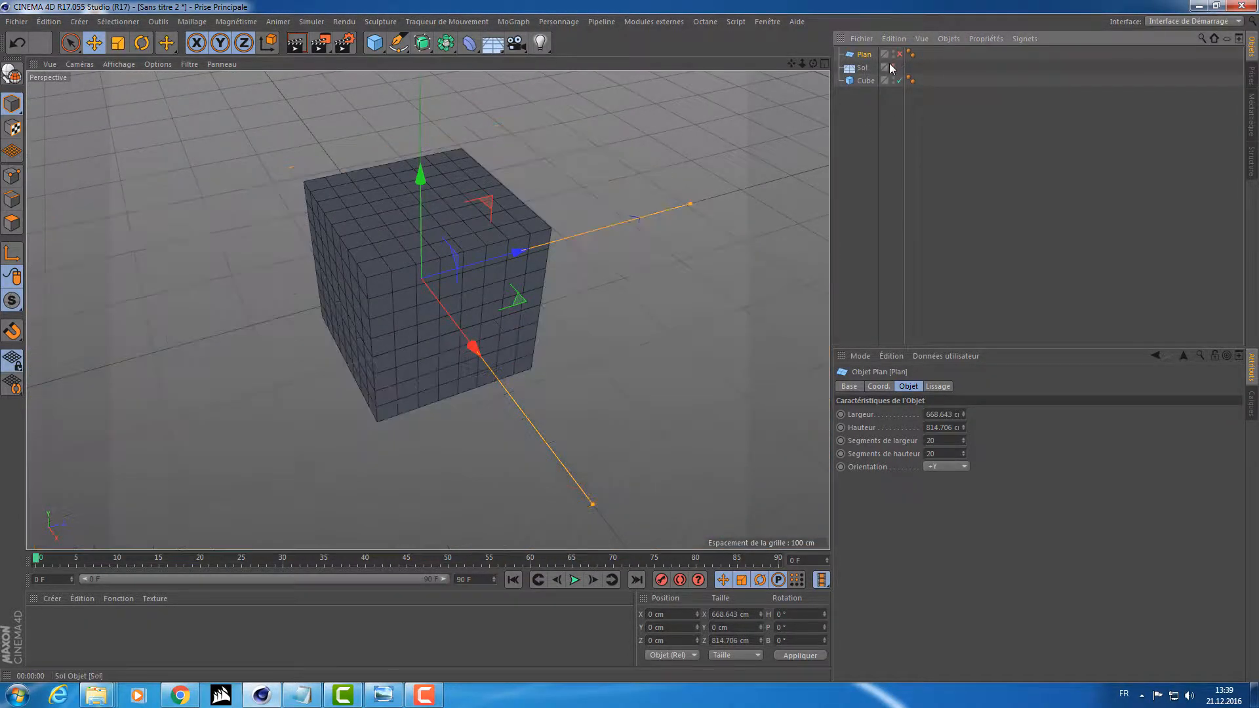
click(893, 65)
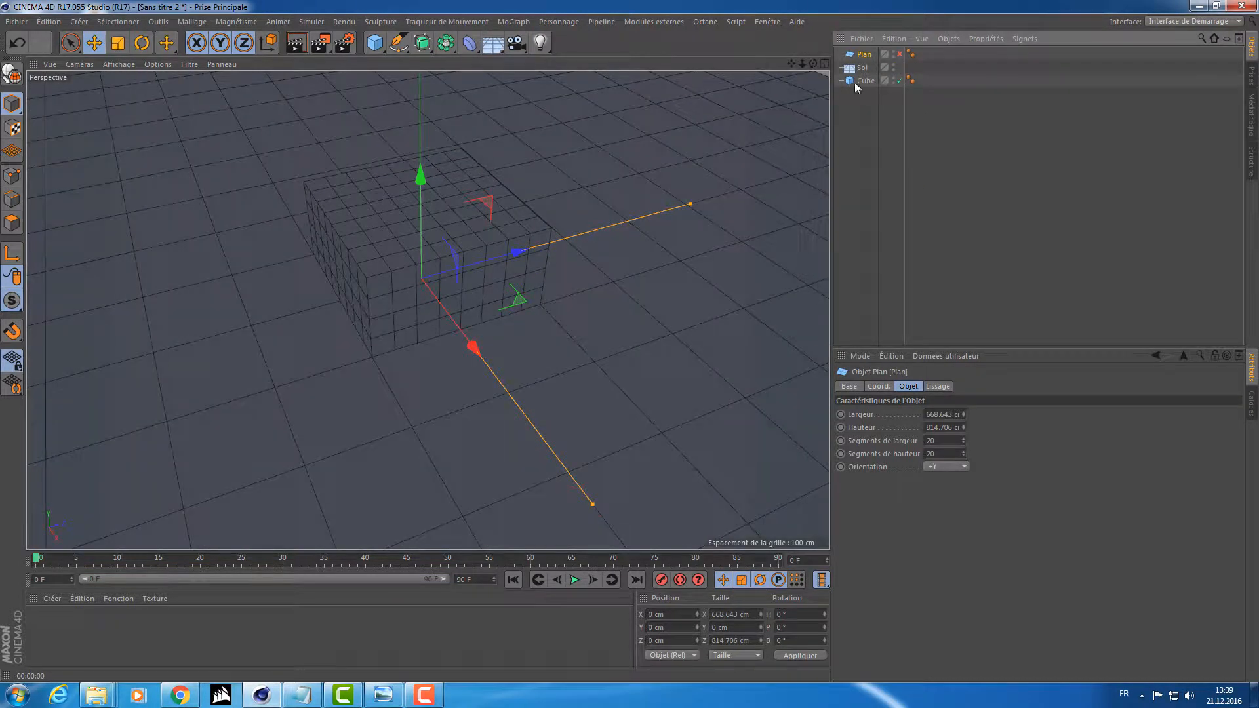
click(862, 68)
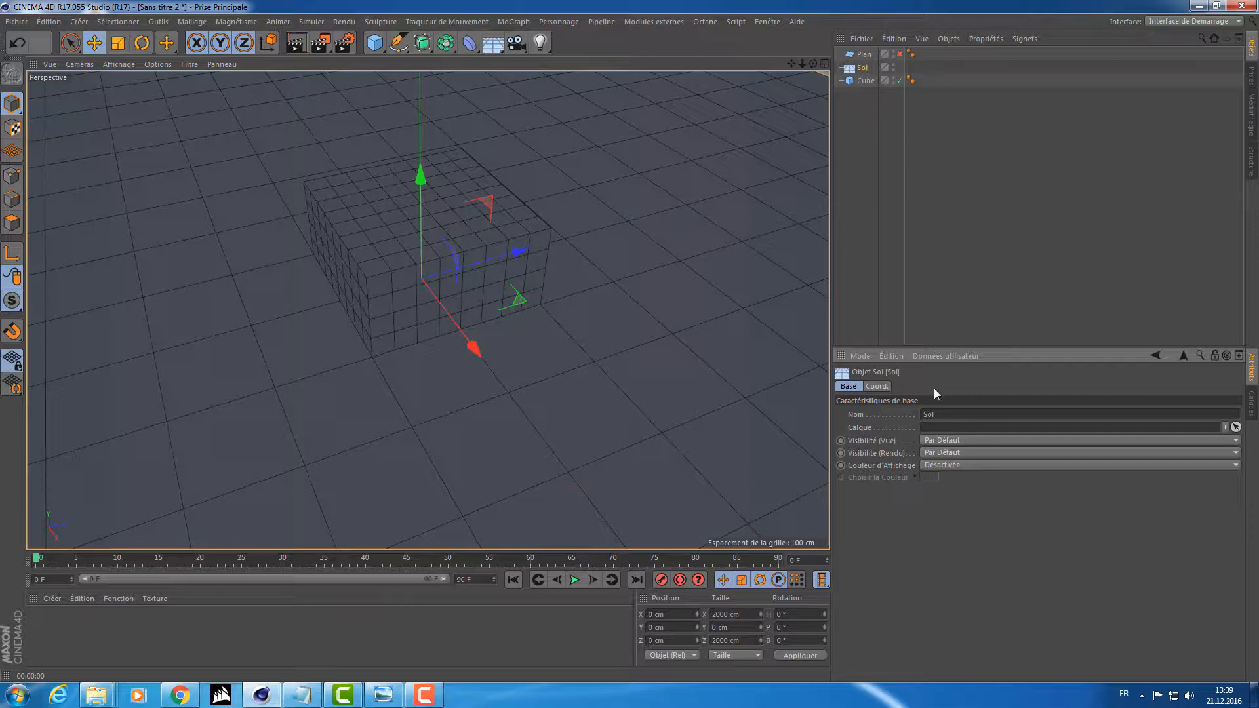
click(877, 387)
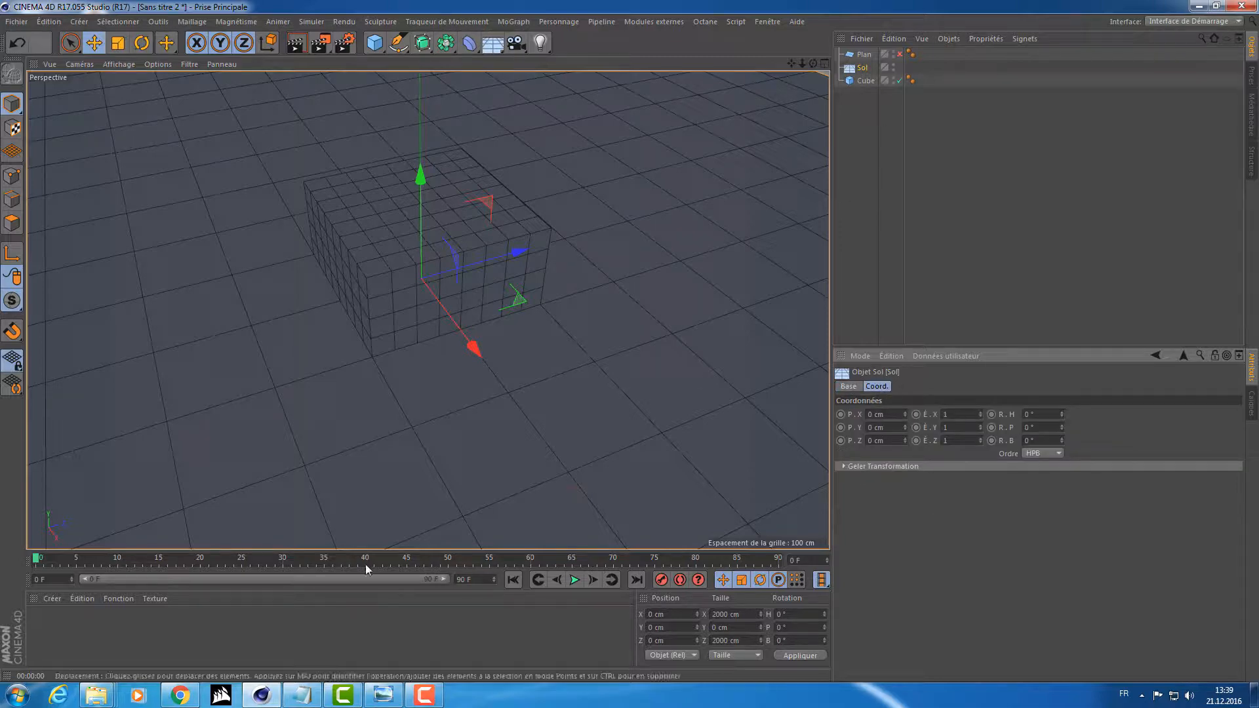
Create a new material, apply it to the floor, and open the material for editing.
double_click(194, 624)
drag(46, 615, 866, 68)
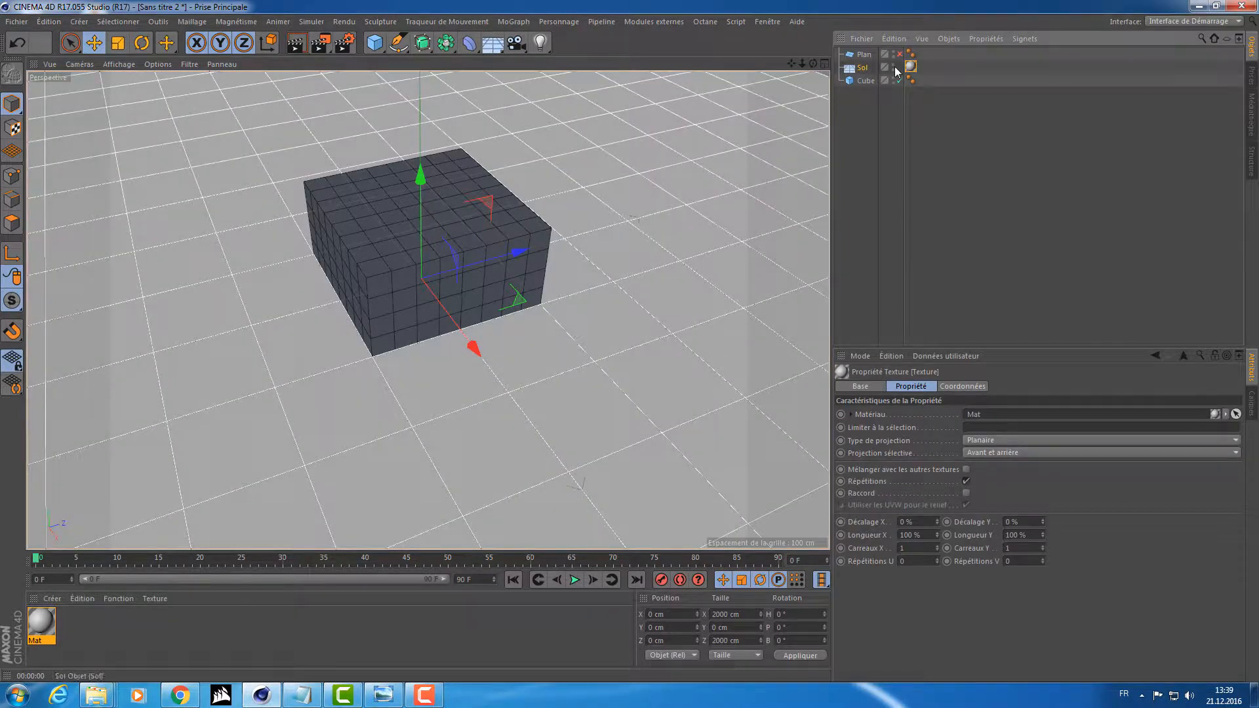
double_click(36, 628)
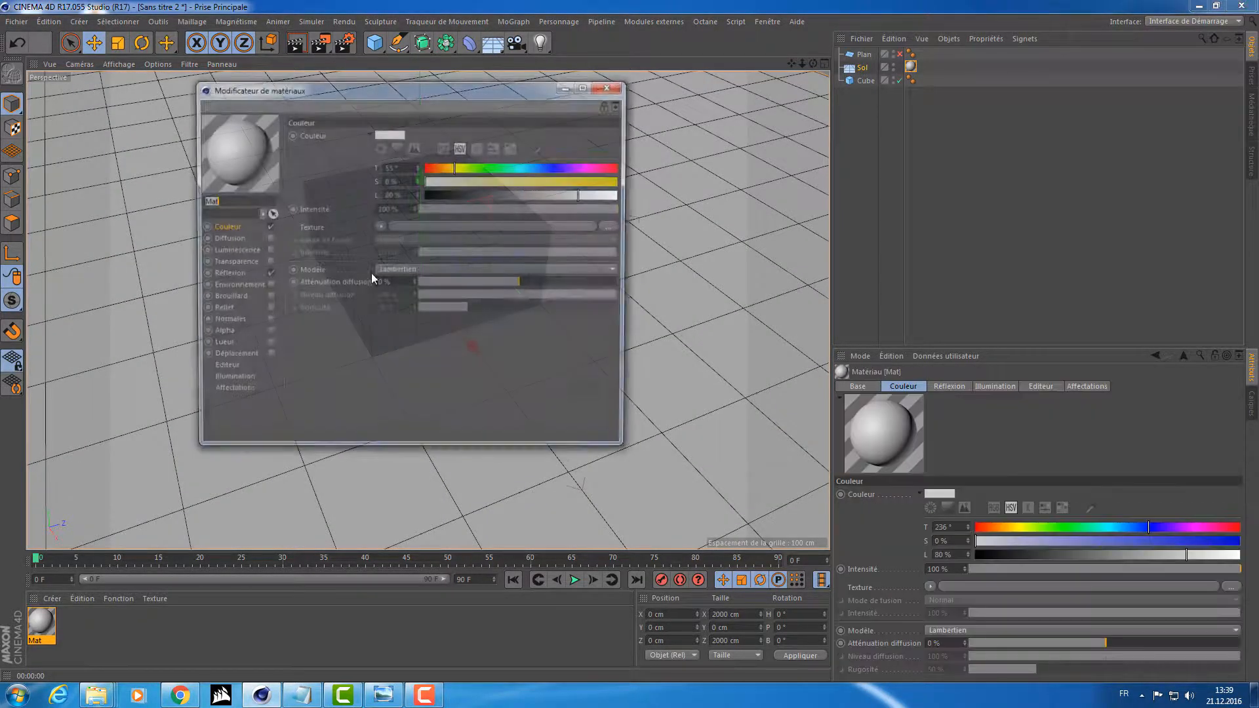
Set the floor material's colour to green with hue 158° and saturation 80%, and close the material editor.
click(511, 167)
click(582, 182)
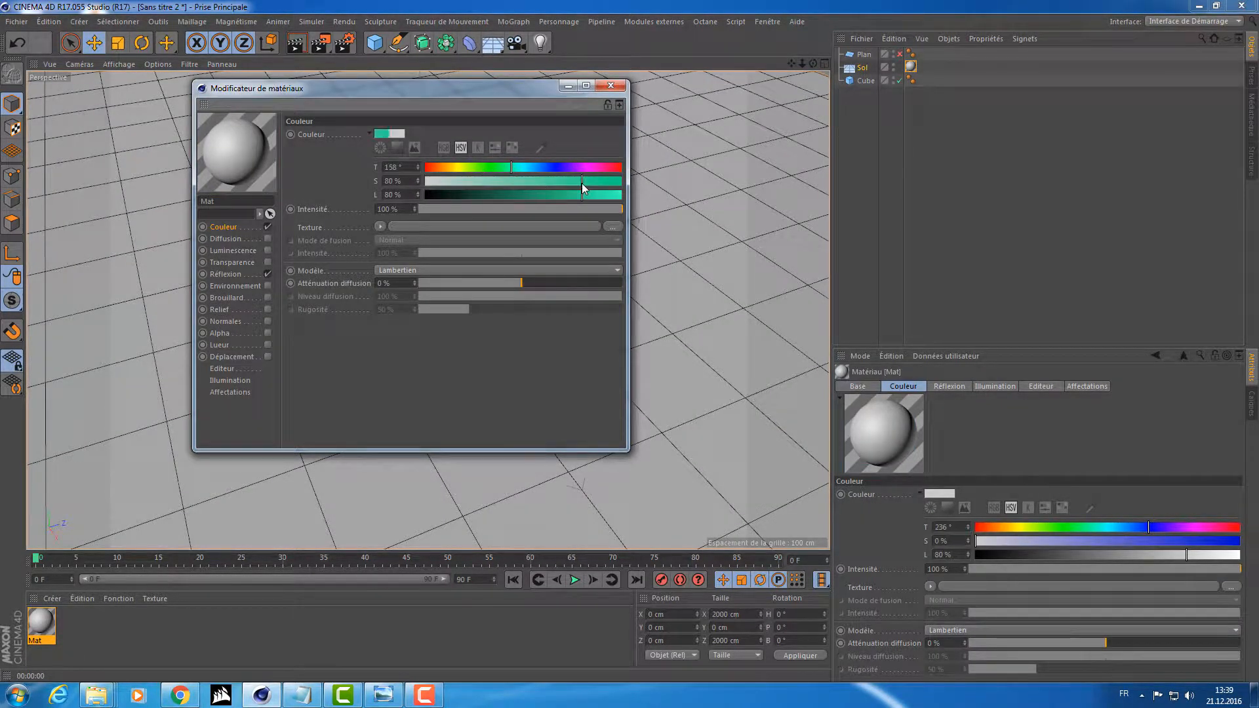
click(612, 86)
Re-enable the plane and enlarge it to about 1985 cm in width and 2015 cm in height to match the floor.
alt+drag(595, 250, 634, 210)
alt+right_drag(633, 208, 531, 194)
alt+drag(530, 193, 643, 228)
alt+middle_drag(643, 227, 532, 283)
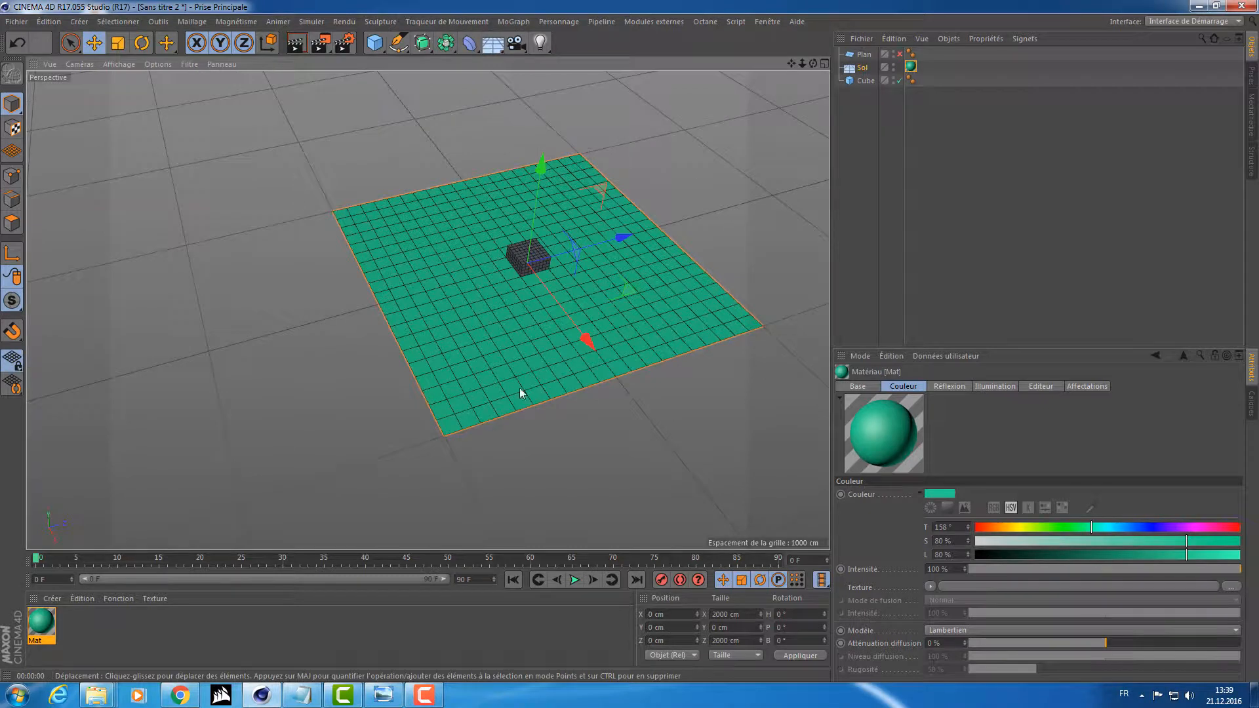
alt+middle_drag(640, 260, 570, 270)
alt+right_drag(466, 285, 547, 272)
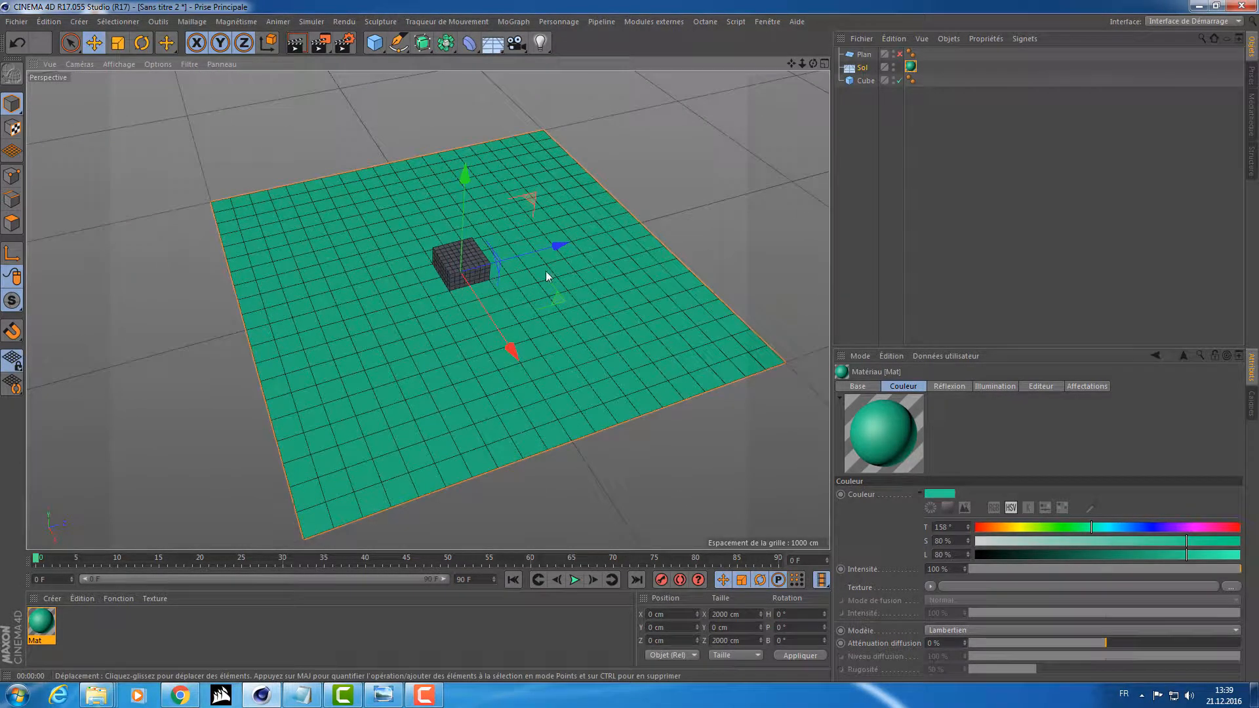
click(864, 54)
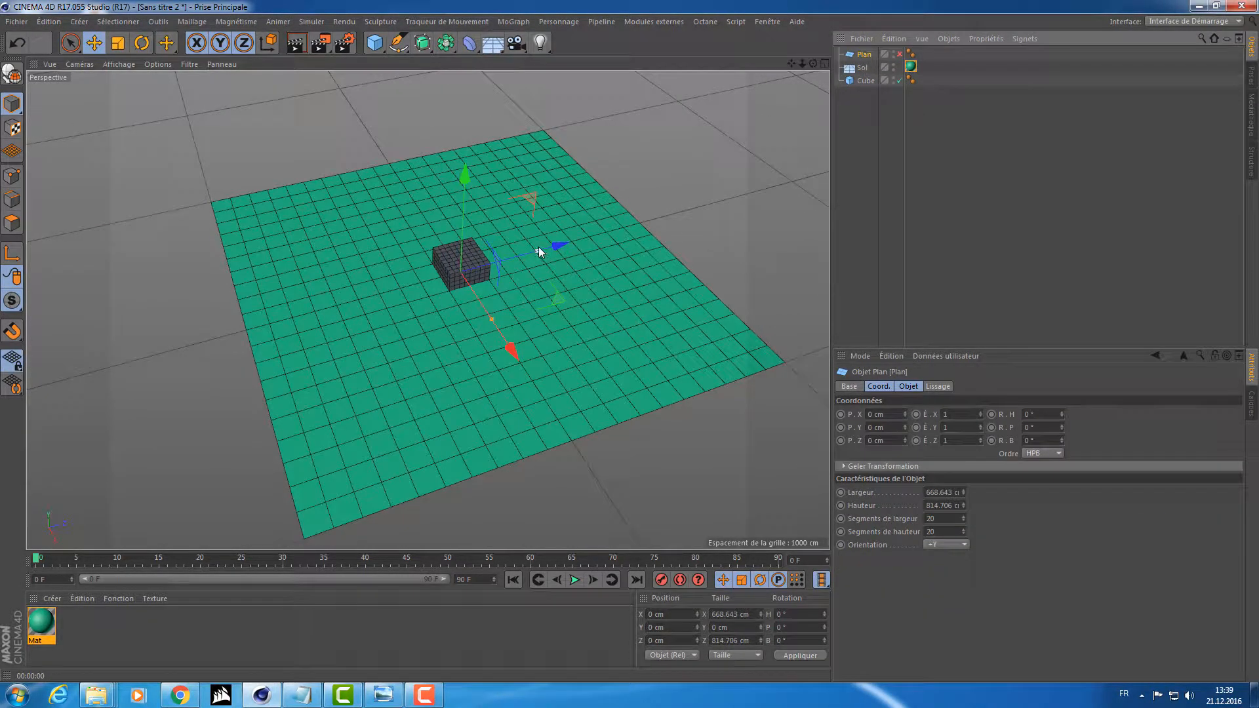
drag(538, 250, 641, 223)
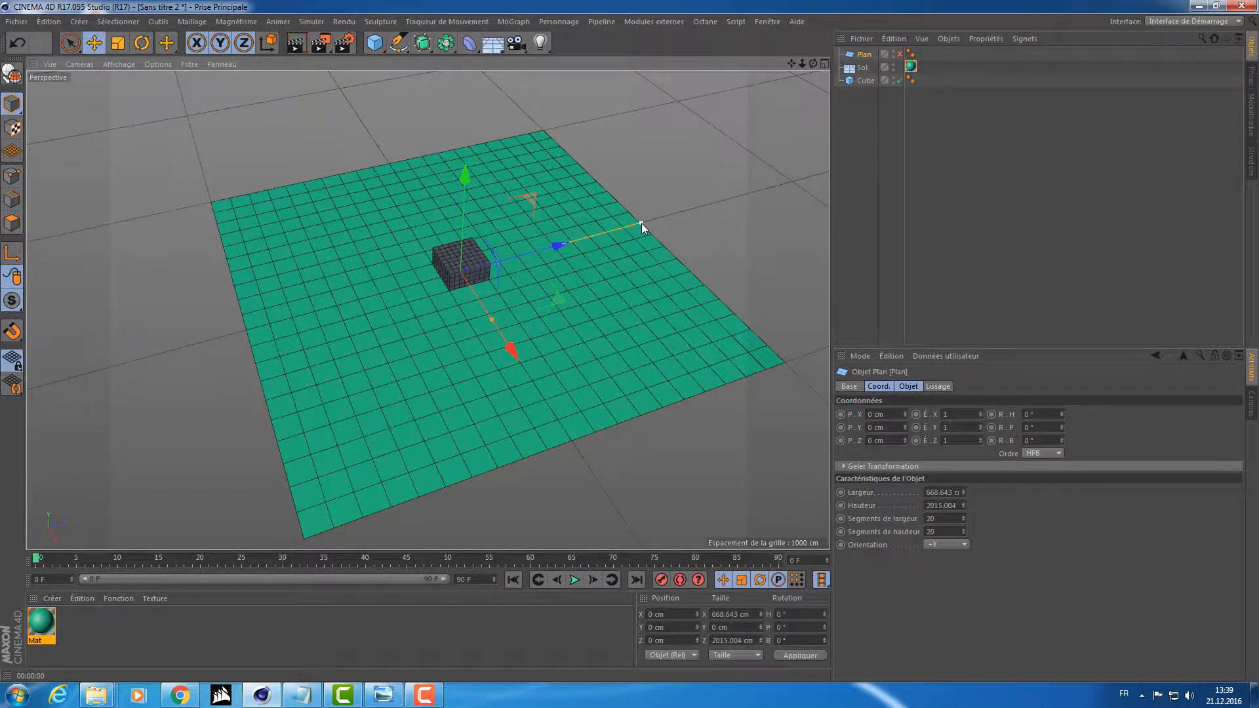
click(900, 53)
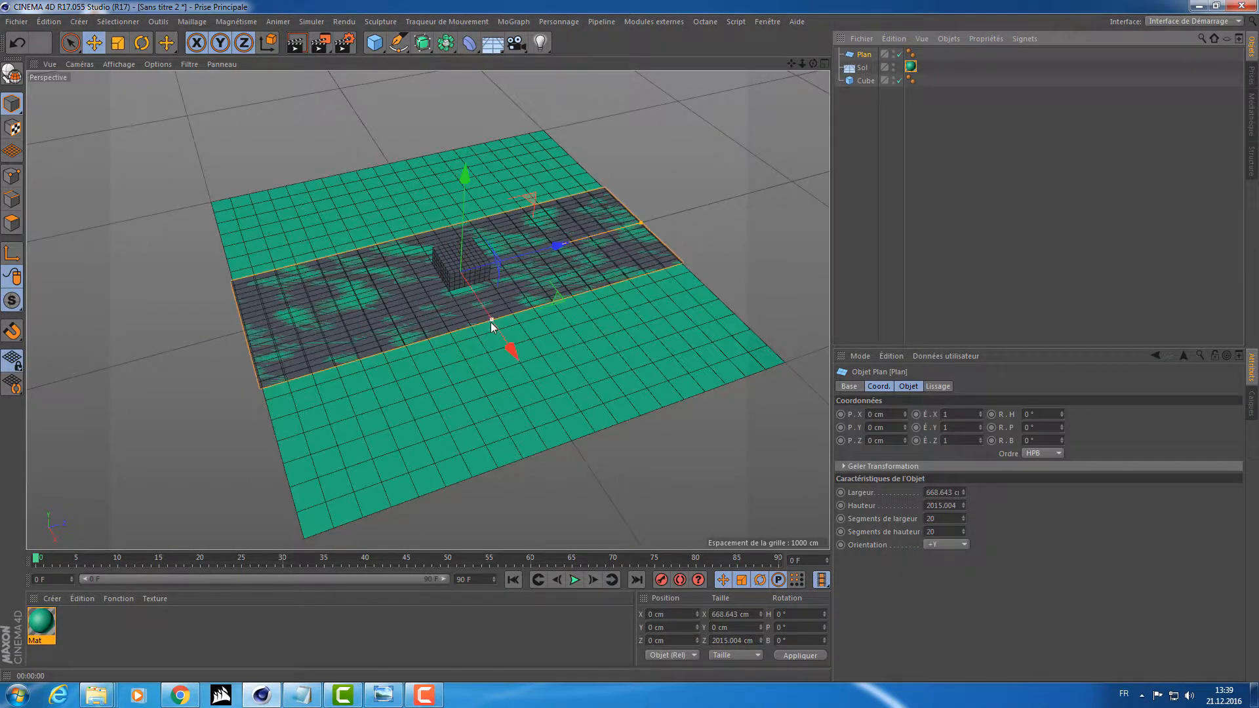
drag(491, 321, 608, 415)
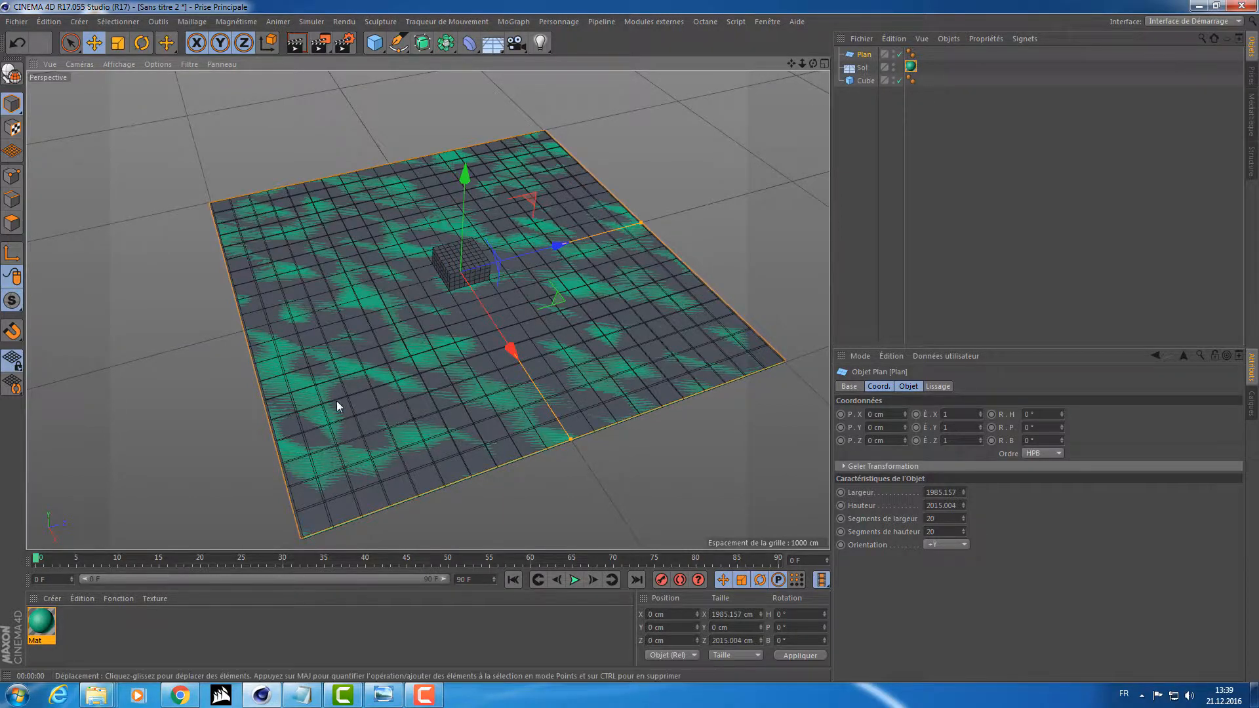
Apply the green material to the plane and hide the floor in both the viewport and the render.
drag(42, 623, 872, 56)
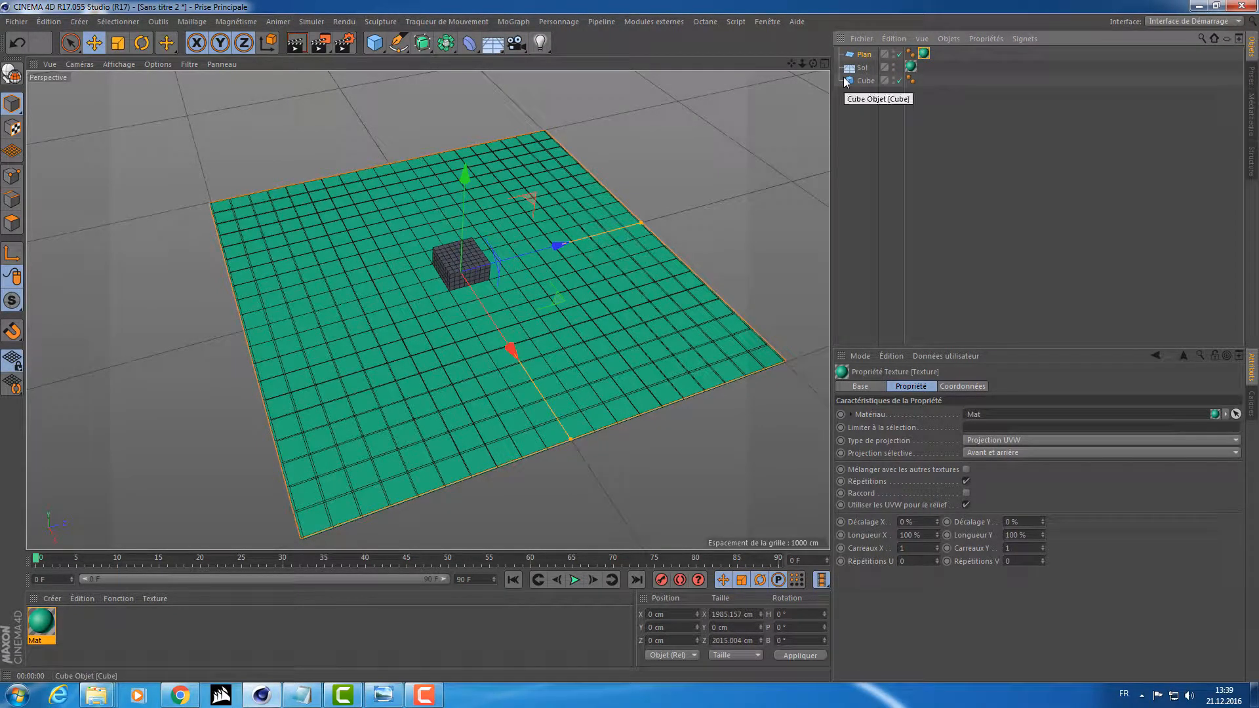
click(896, 67)
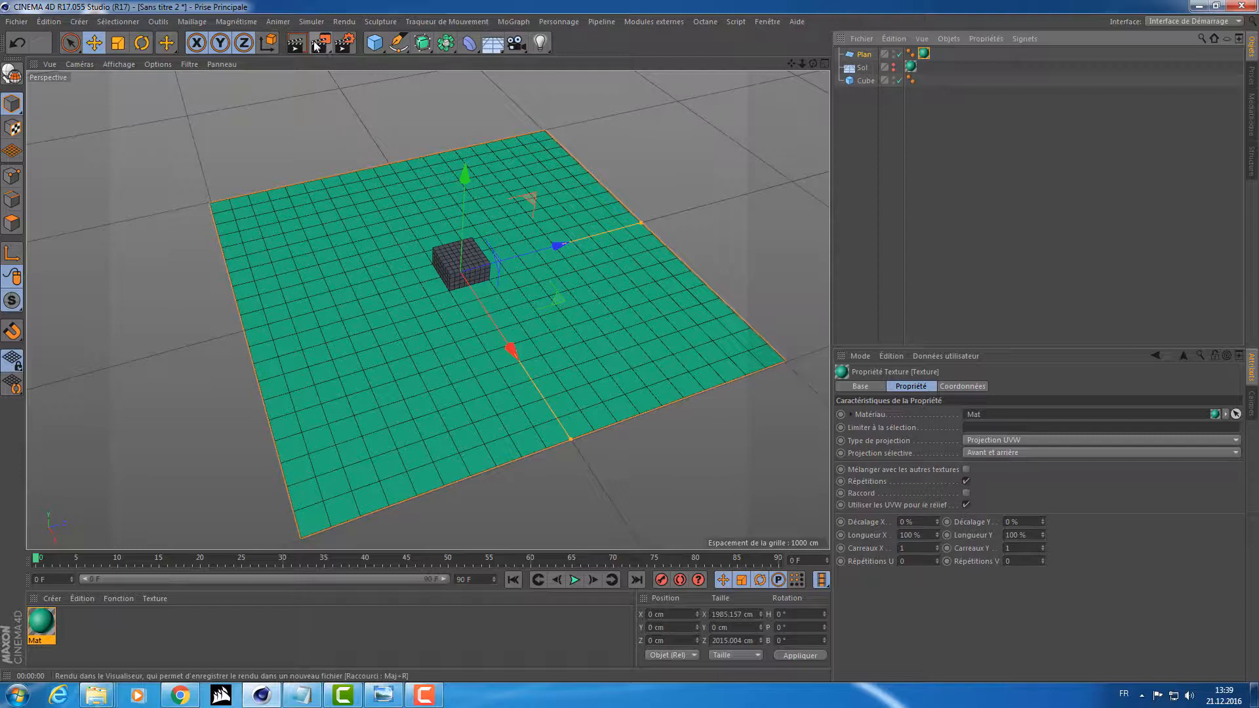
Cycle the floor through its visibility states to compare it with the plane, ending with the floor hidden.
click(892, 69)
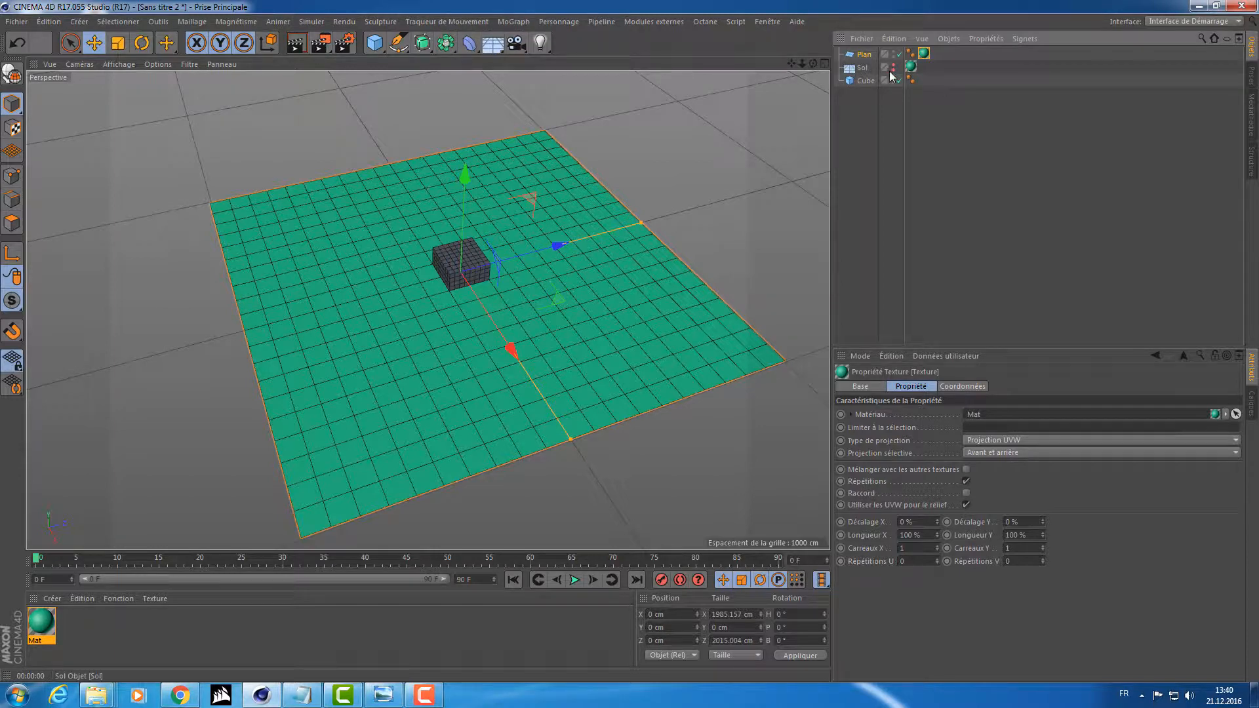
click(893, 66)
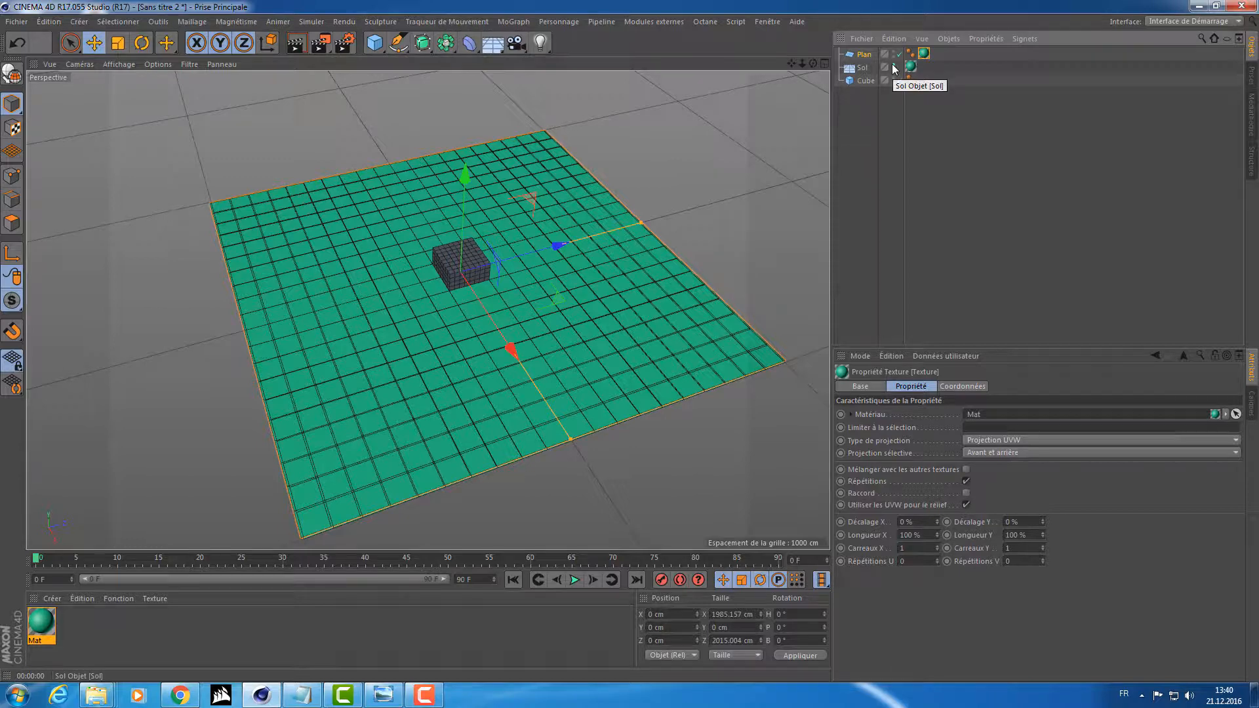
click(893, 65)
click(892, 65)
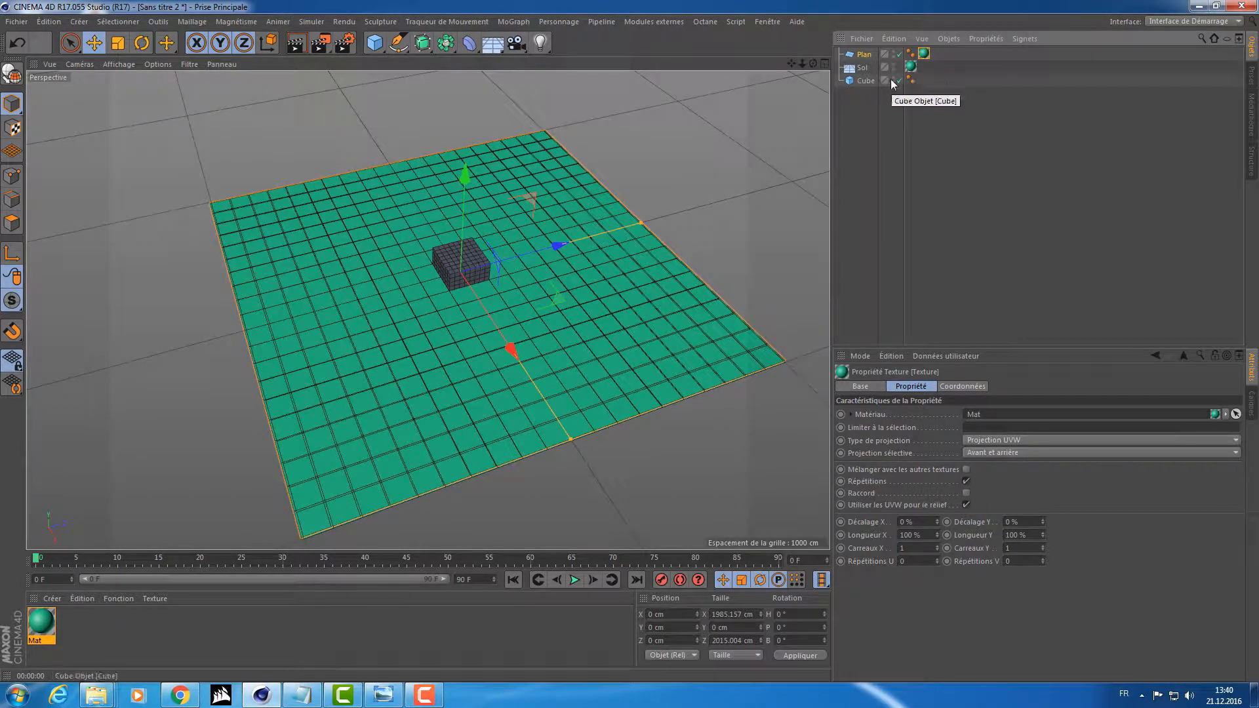
click(893, 65)
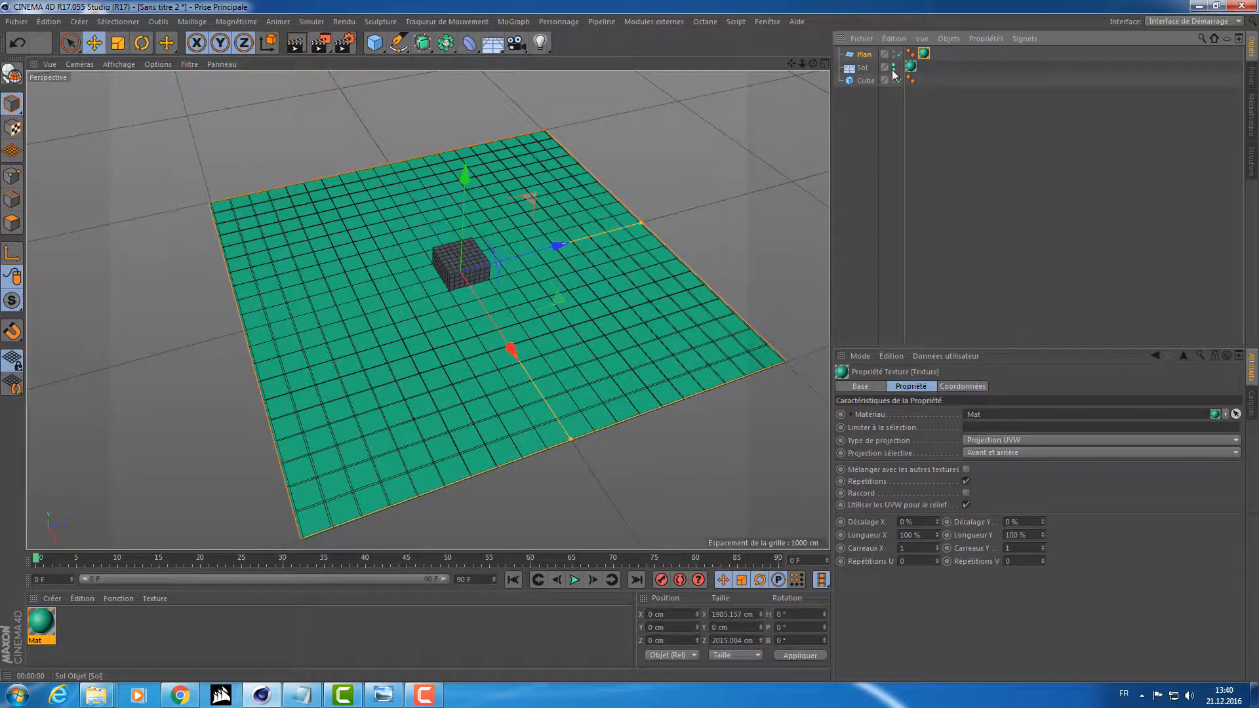
click(893, 65)
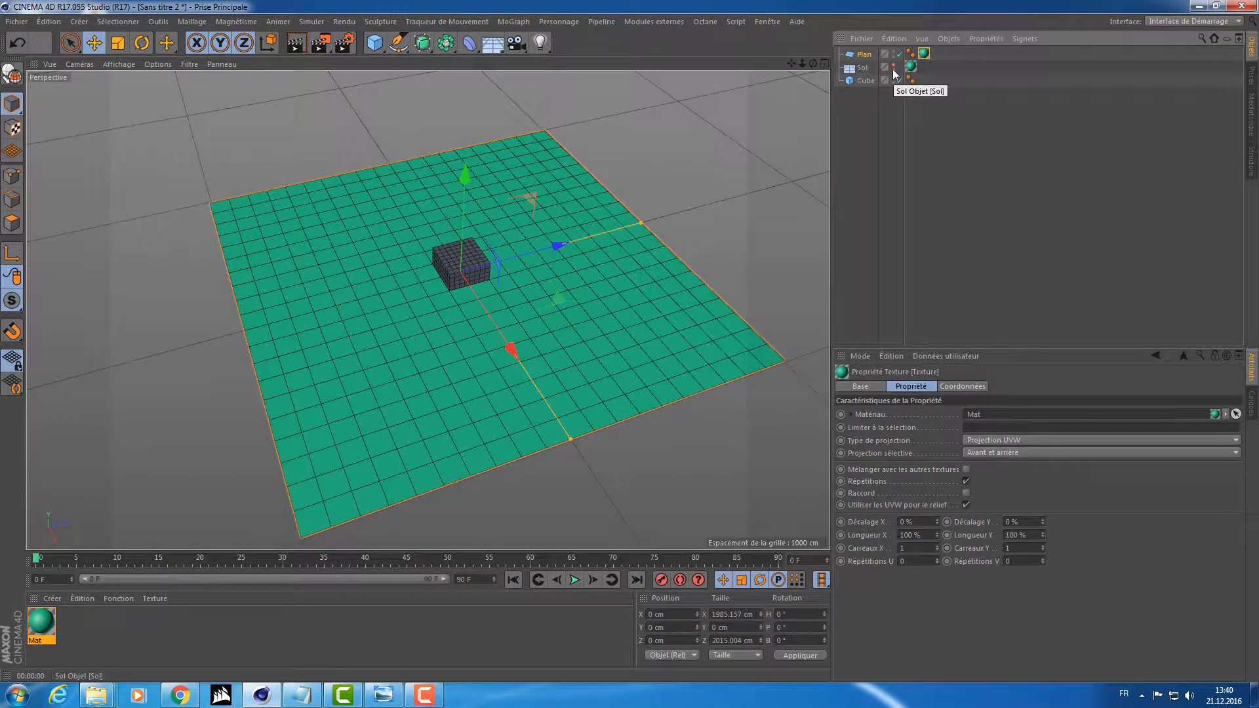
click(894, 66)
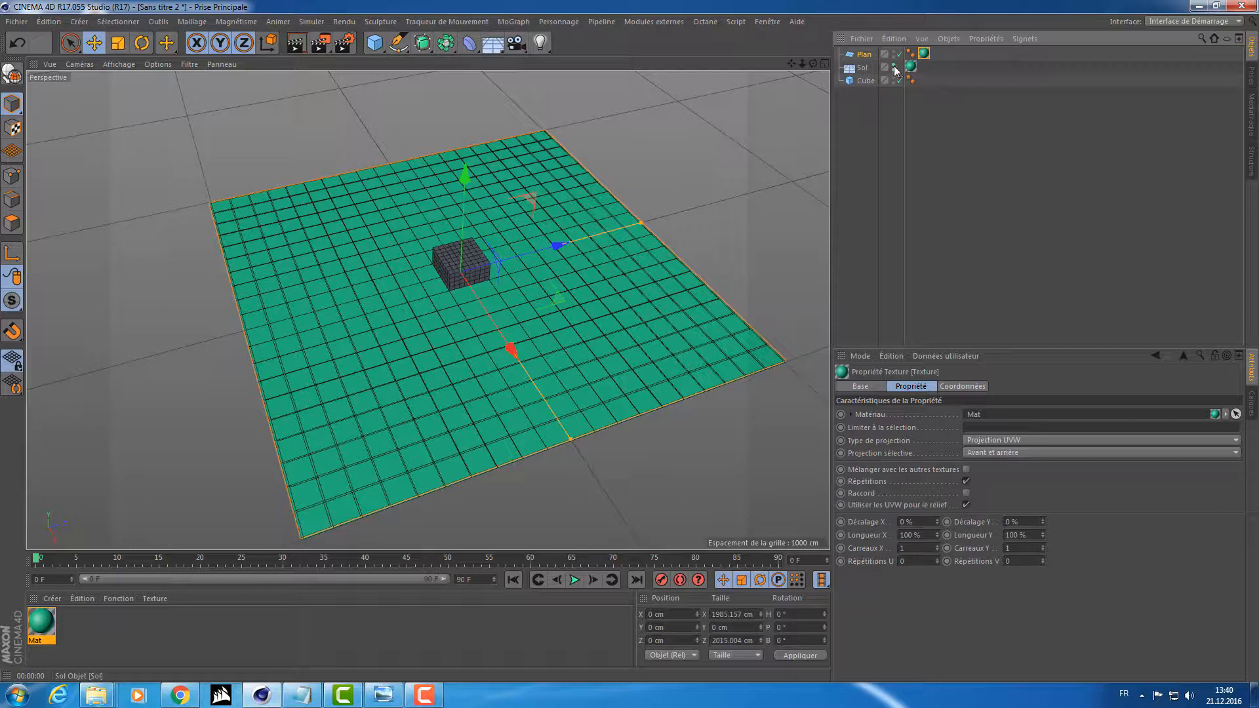
click(893, 66)
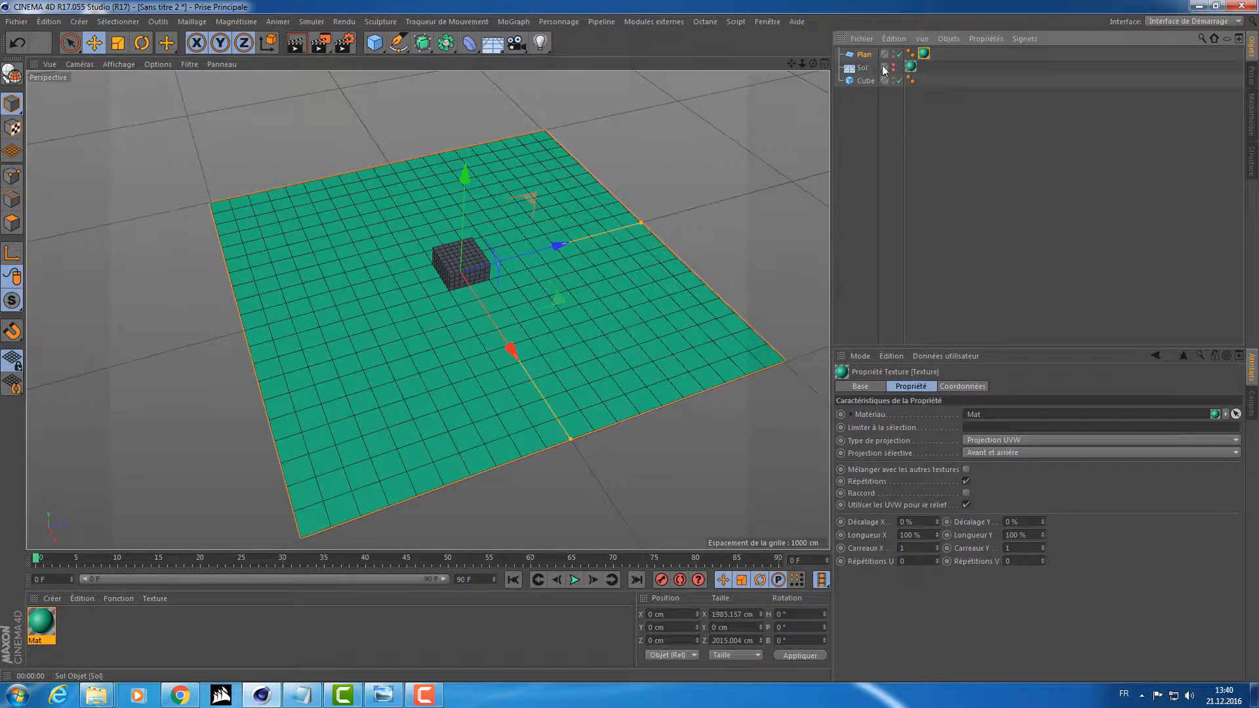
Select the plane and toggle its visibility off and back on around the cube.
click(861, 56)
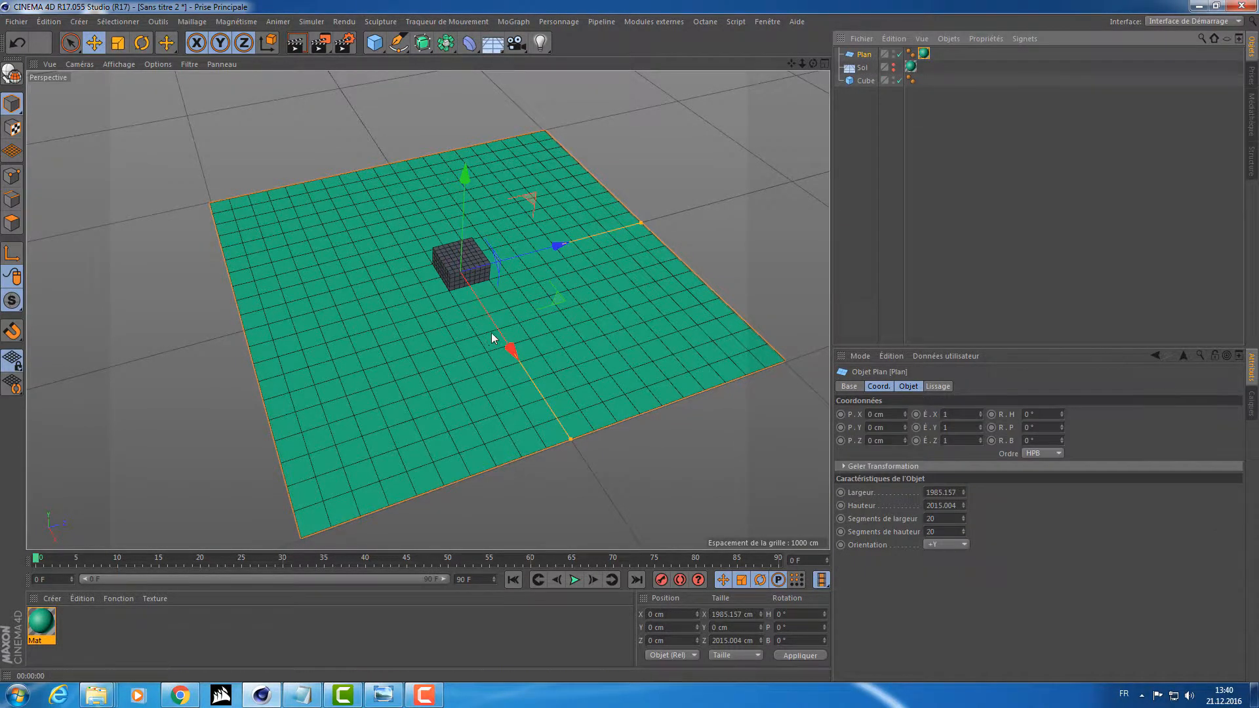
scroll(491, 332, up, 2)
scroll(629, 220, down, 2)
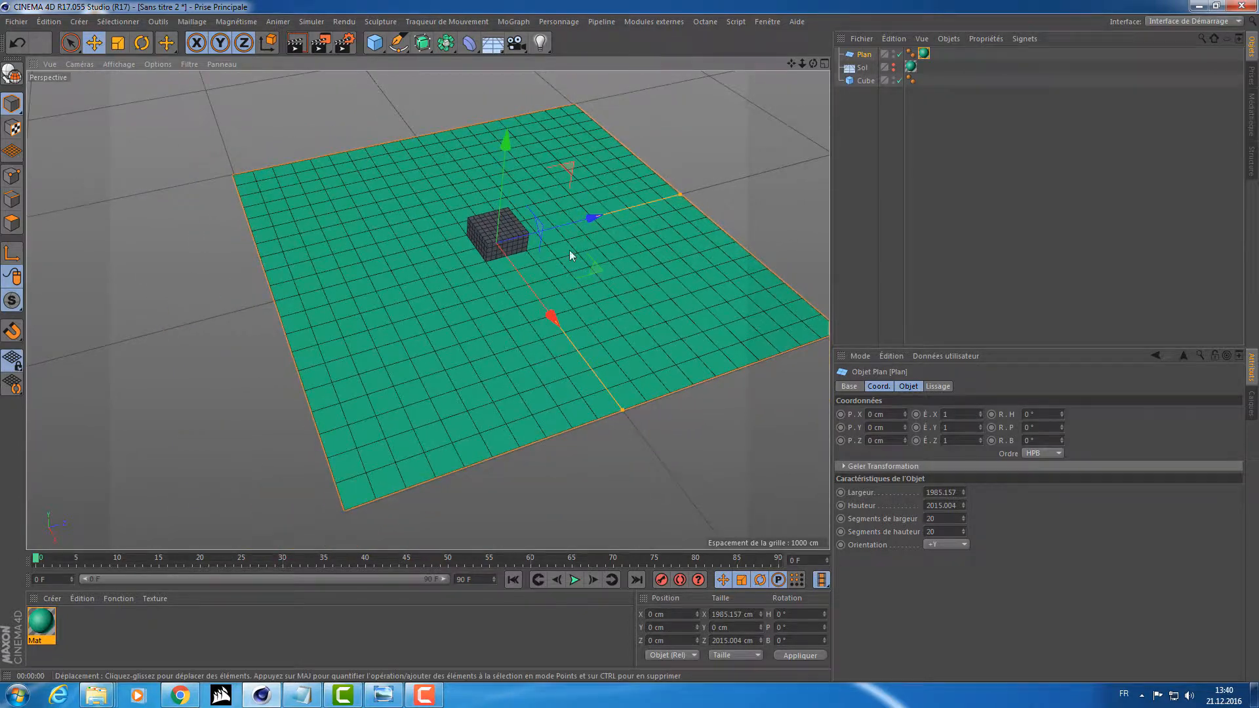
click(893, 53)
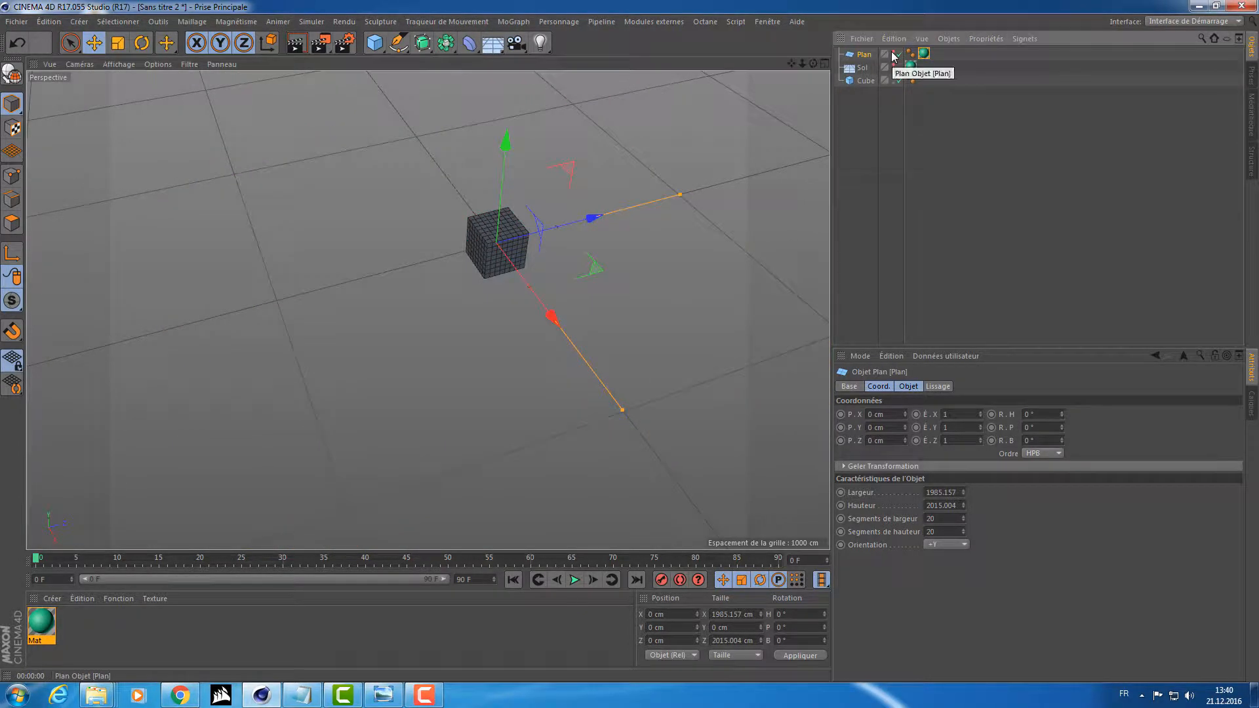
click(893, 53)
click(893, 53)
click(894, 53)
click(893, 52)
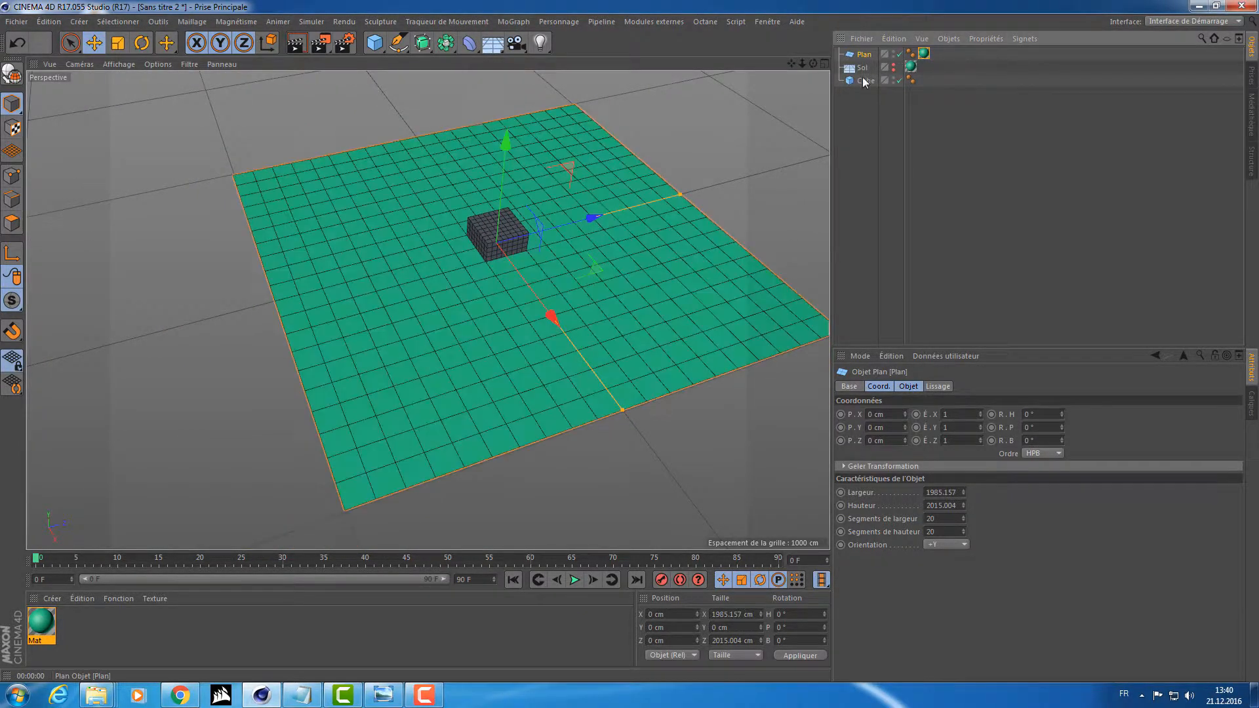
Create a second material coloured red with hue 0° and saturation 80%, and apply it to the cube.
double_click(148, 656)
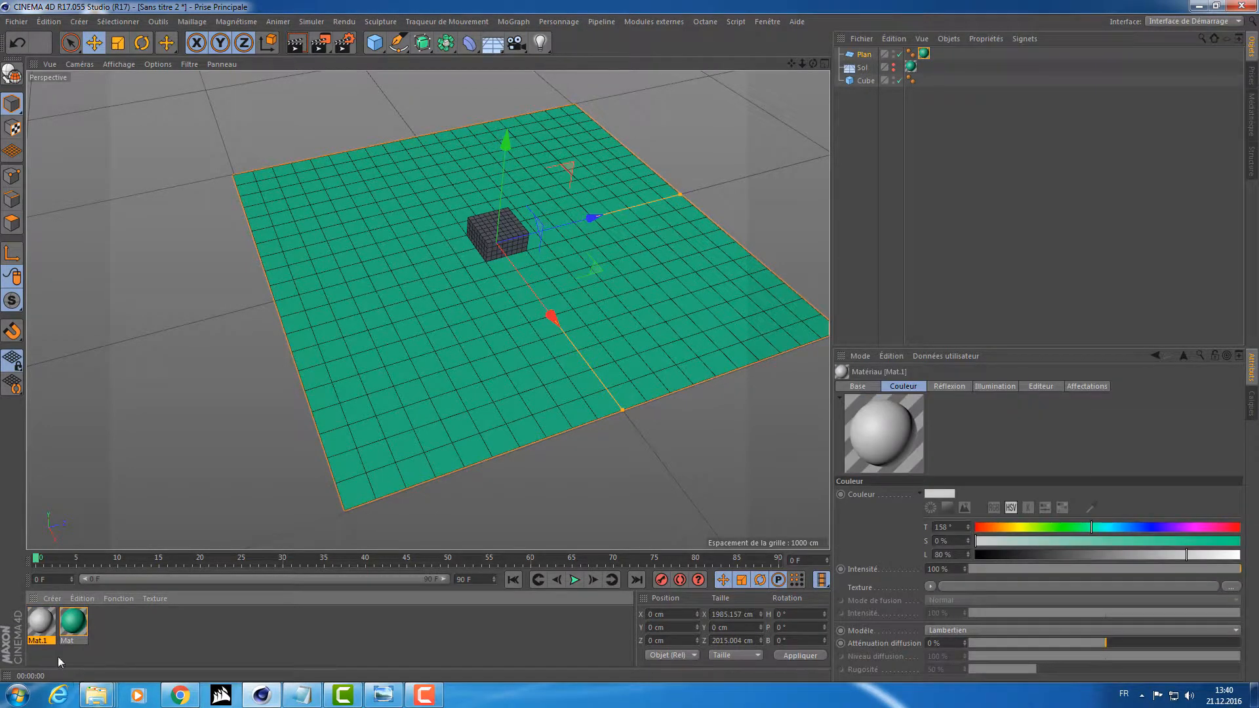
double_click(46, 621)
drag(485, 168, 426, 169)
click(581, 181)
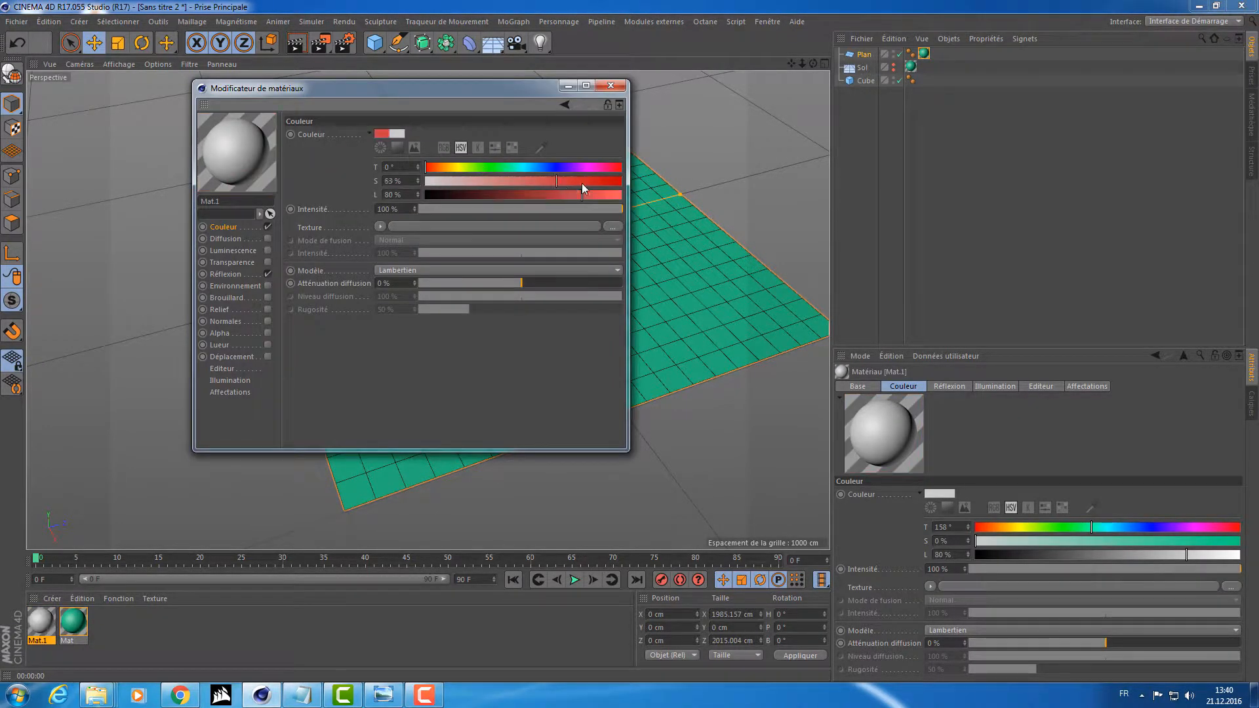
click(611, 88)
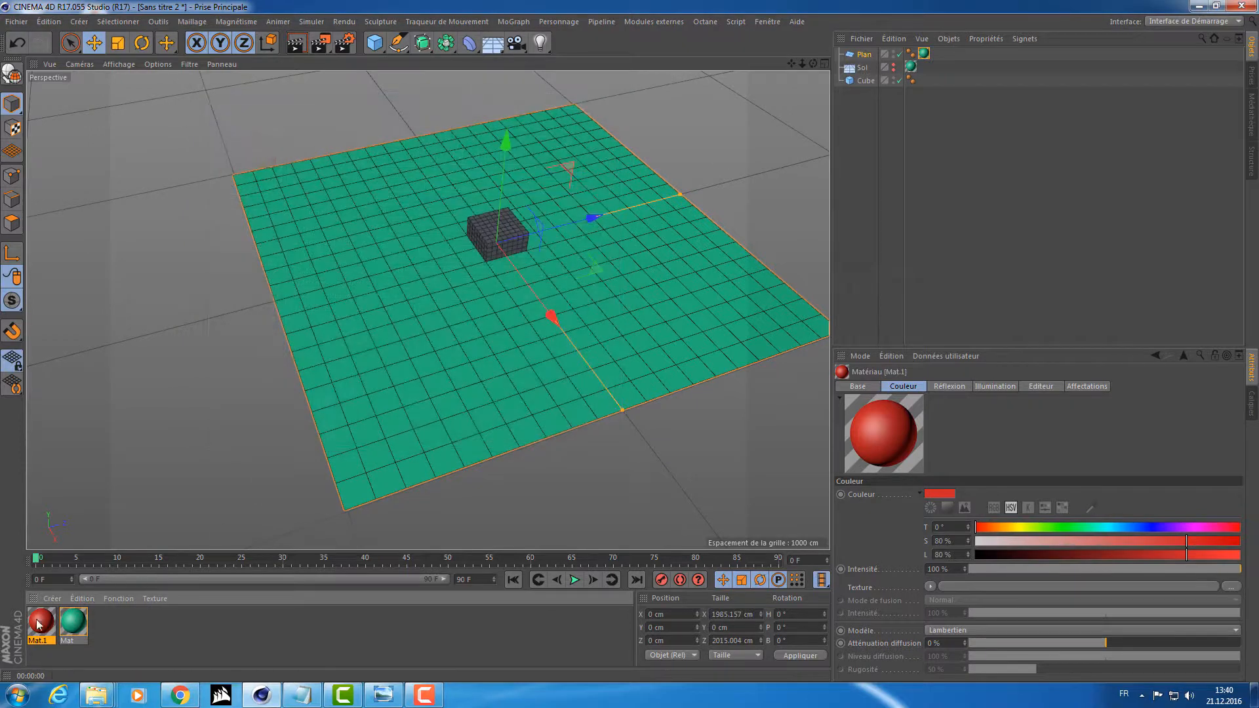
drag(498, 236, 499, 237)
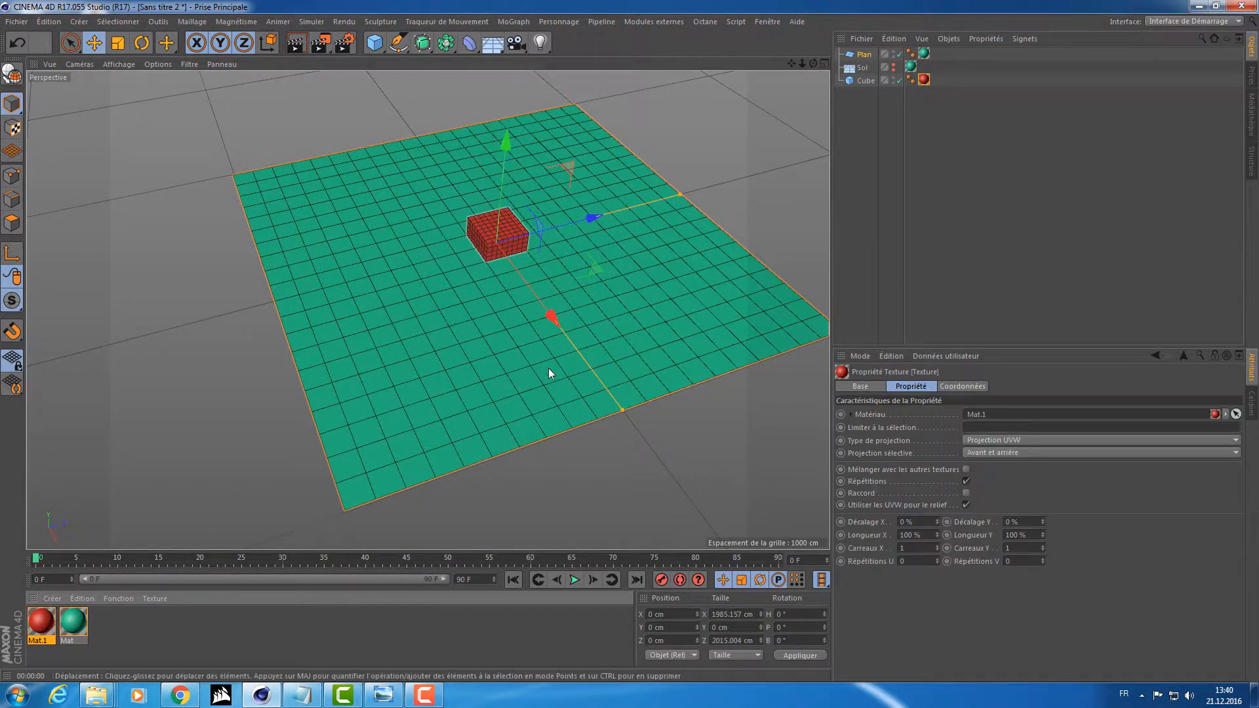
Render the cube on the plane from a more distant view in the picture viewer, and close the viewer.
alt+drag(523, 326, 456, 331)
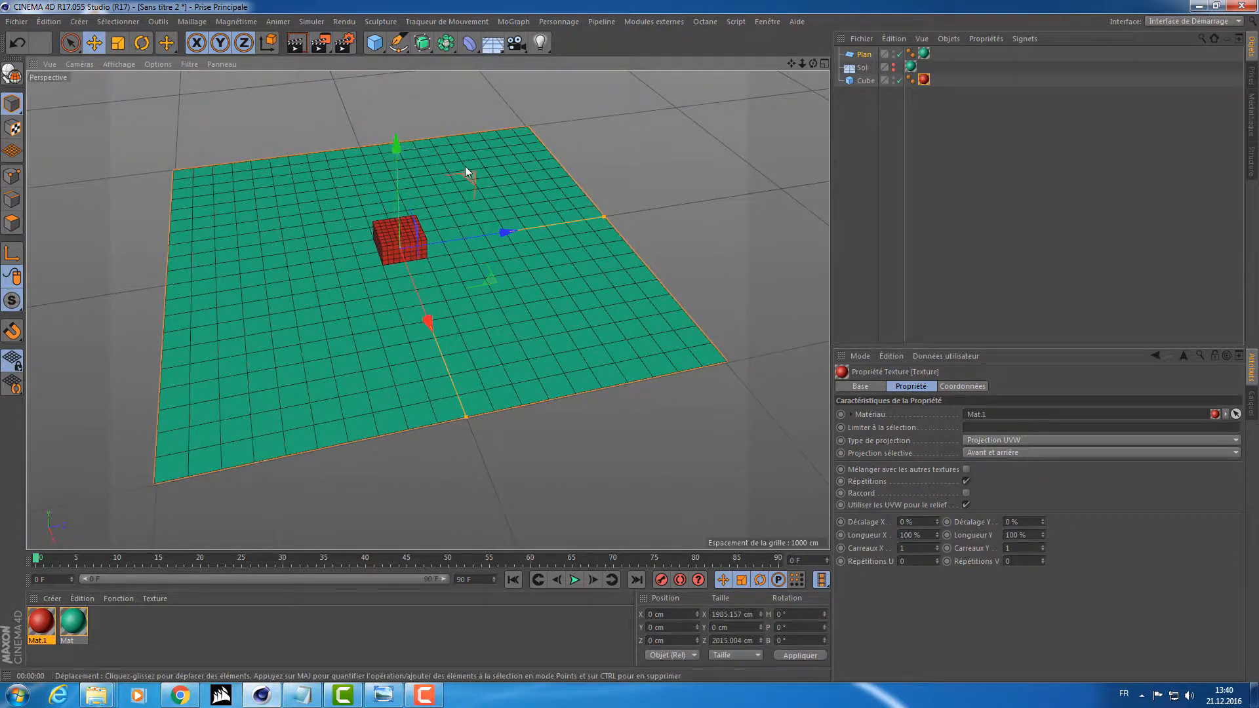
alt+right_drag(465, 166, 427, 171)
alt+middle_drag(428, 171, 449, 221)
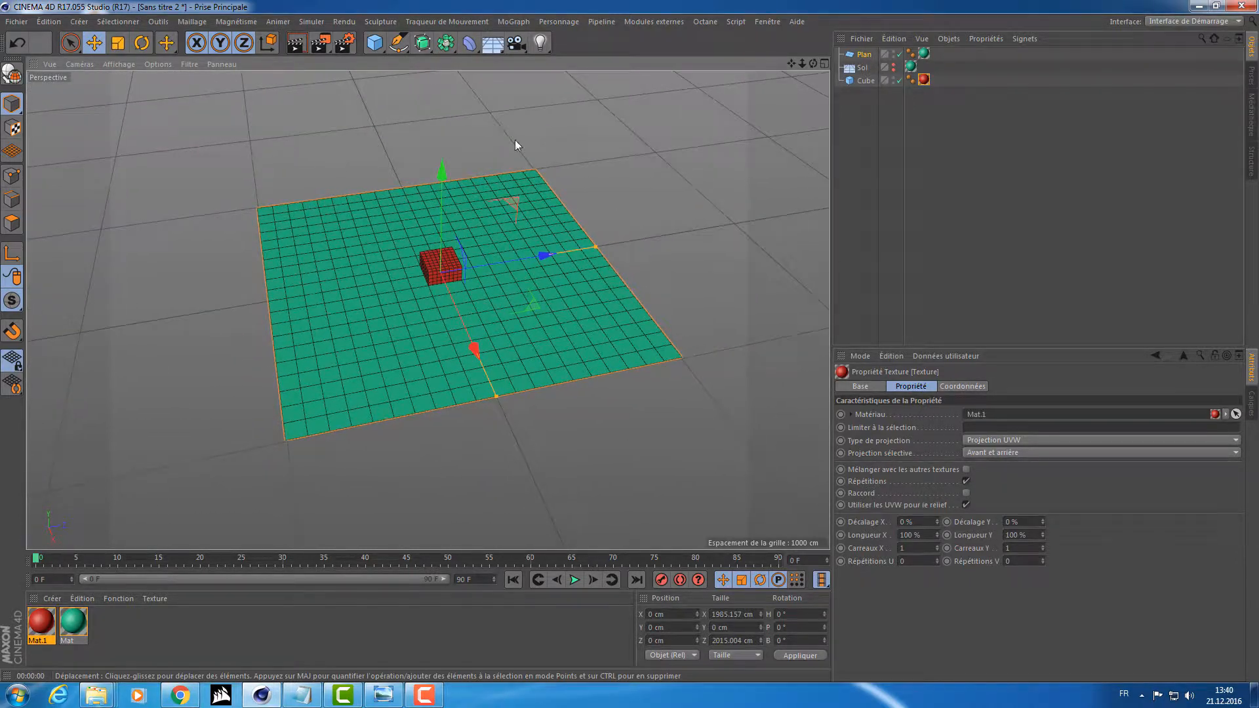
click(264, 354)
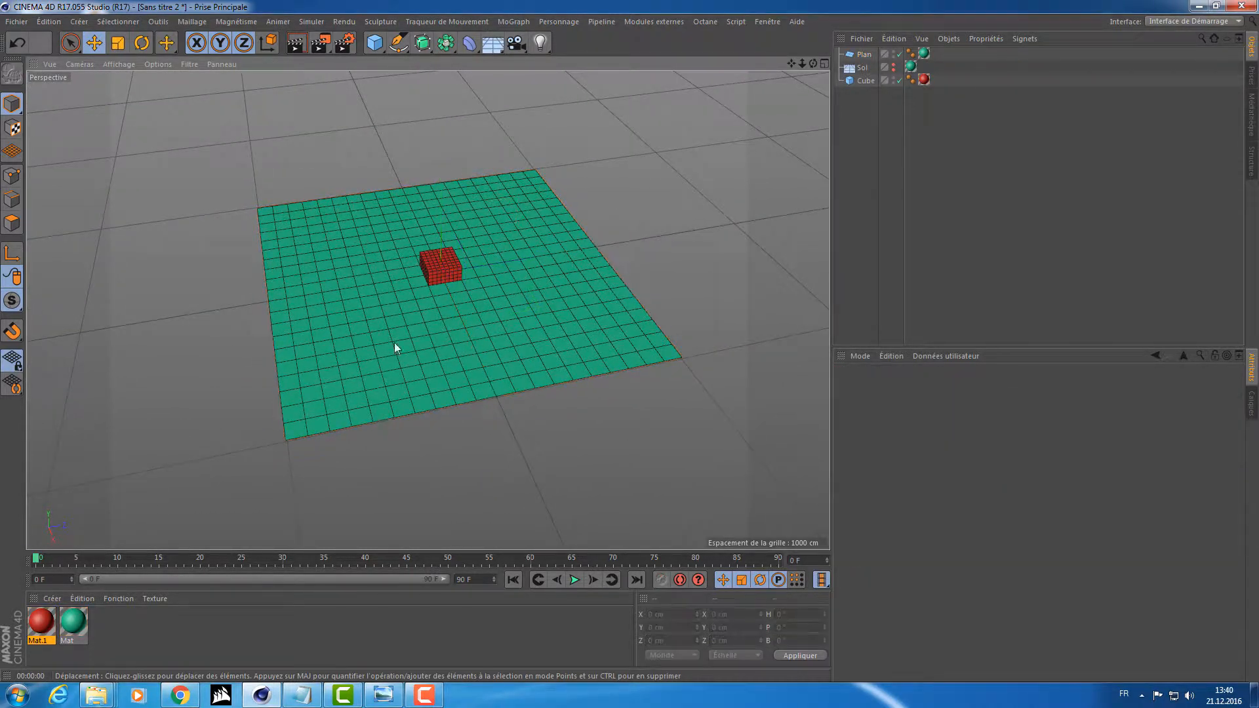
click(319, 44)
drag(472, 139, 494, 100)
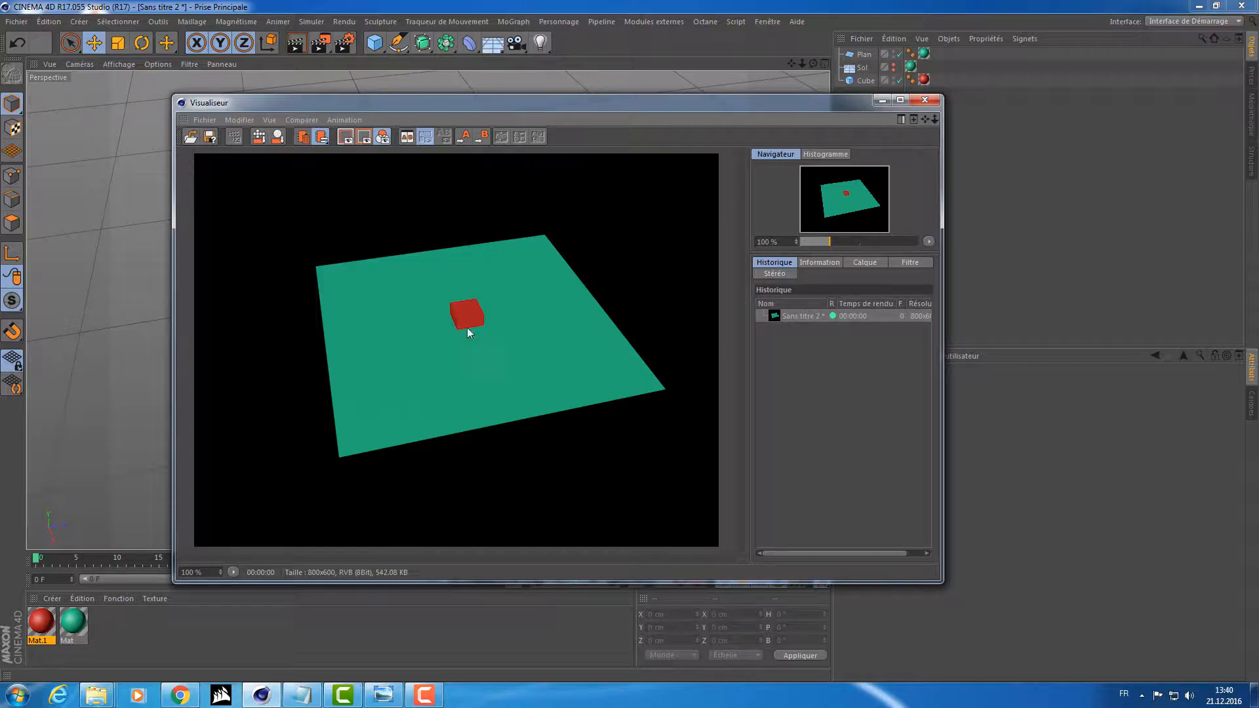
click(925, 100)
Make the floor visible again, and hide and disable the plane.
alt+click(893, 66)
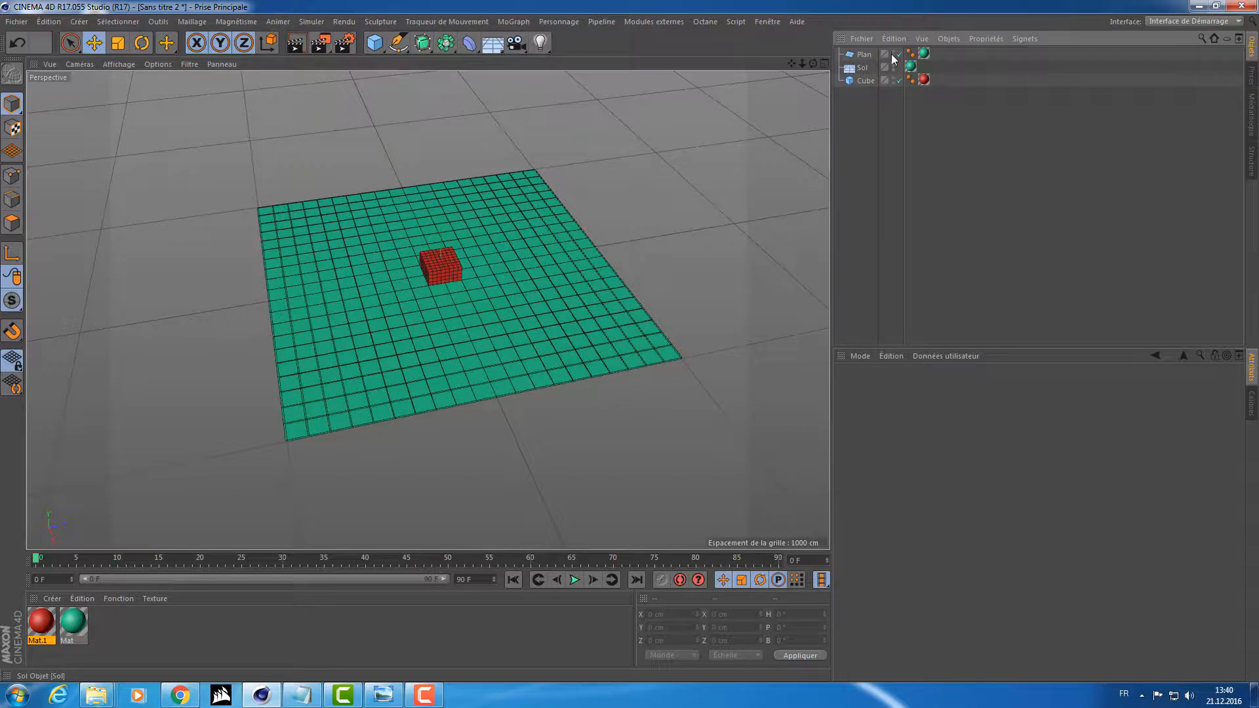
alt+click(893, 53)
alt+click(893, 54)
click(900, 54)
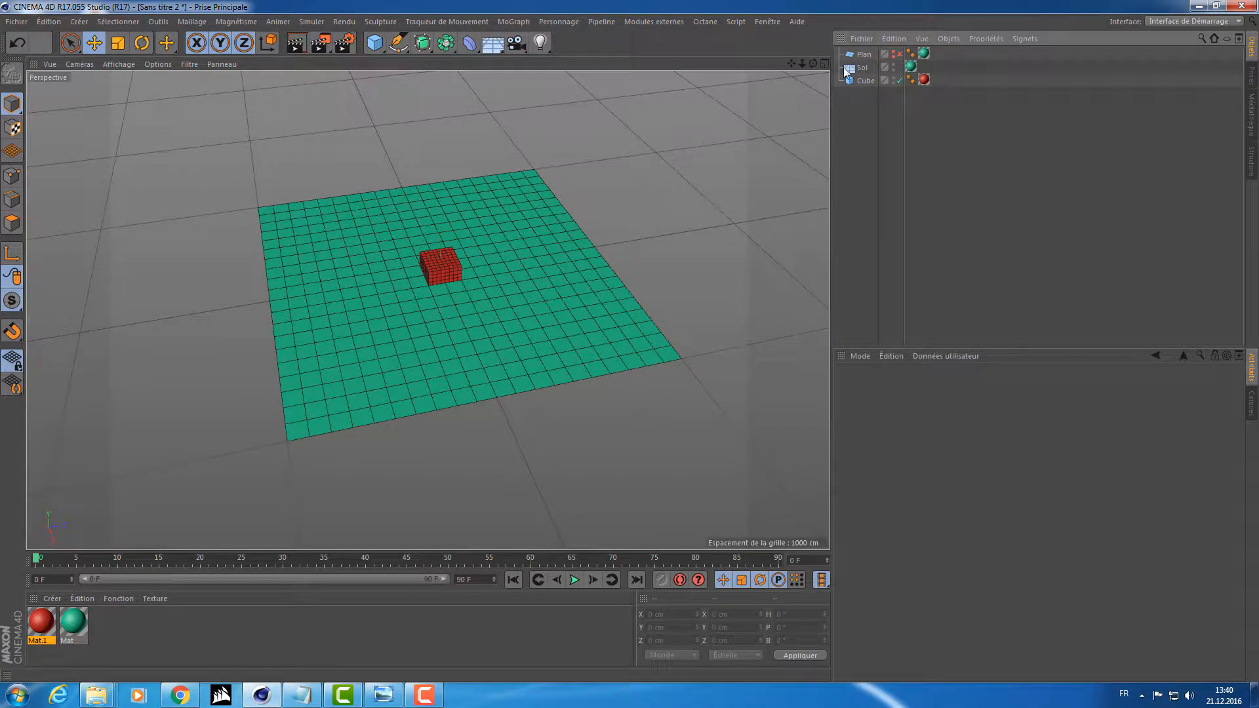
Render the cube on the floor in the picture viewer and compare it with the plane's render in the history.
click(316, 41)
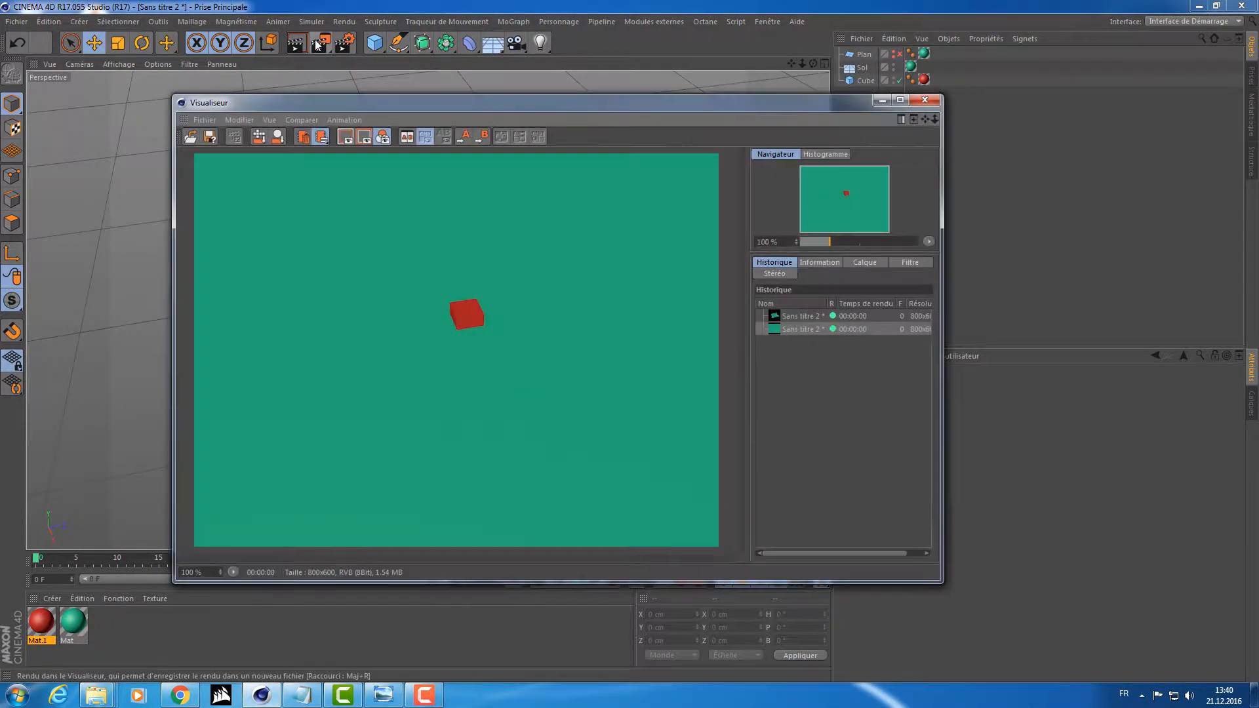
drag(458, 102, 826, 134)
click(860, 67)
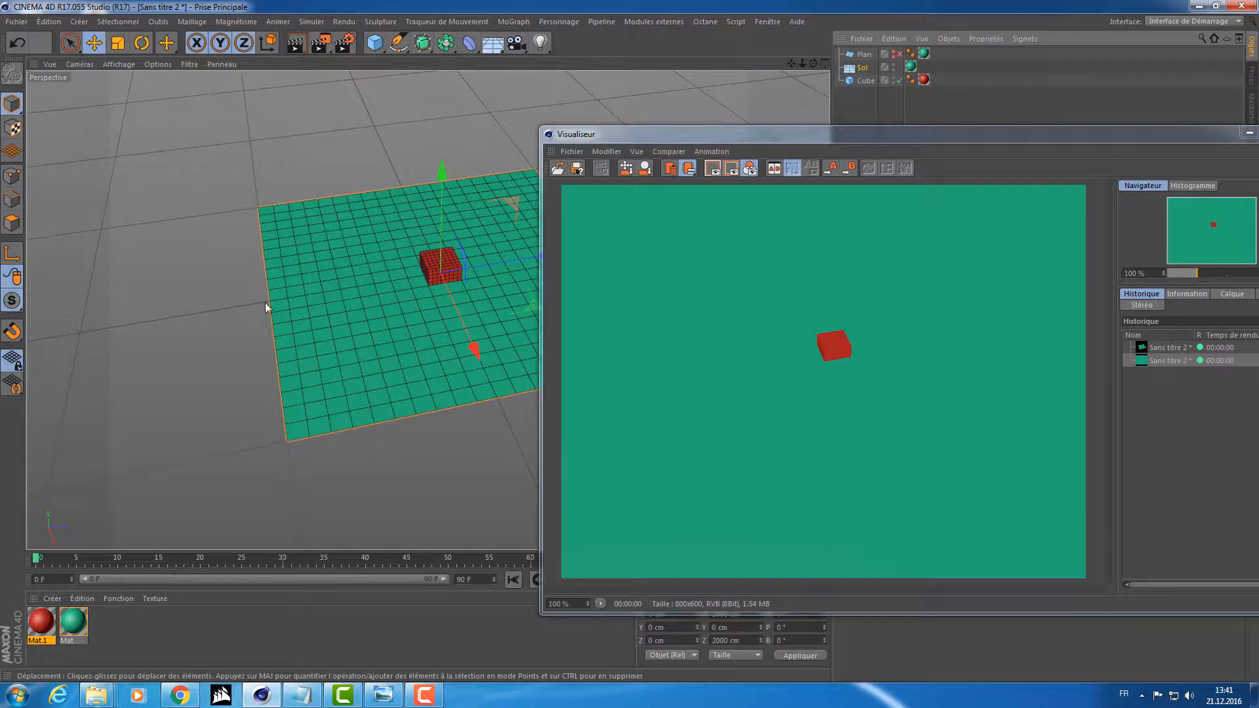
drag(835, 134, 640, 85)
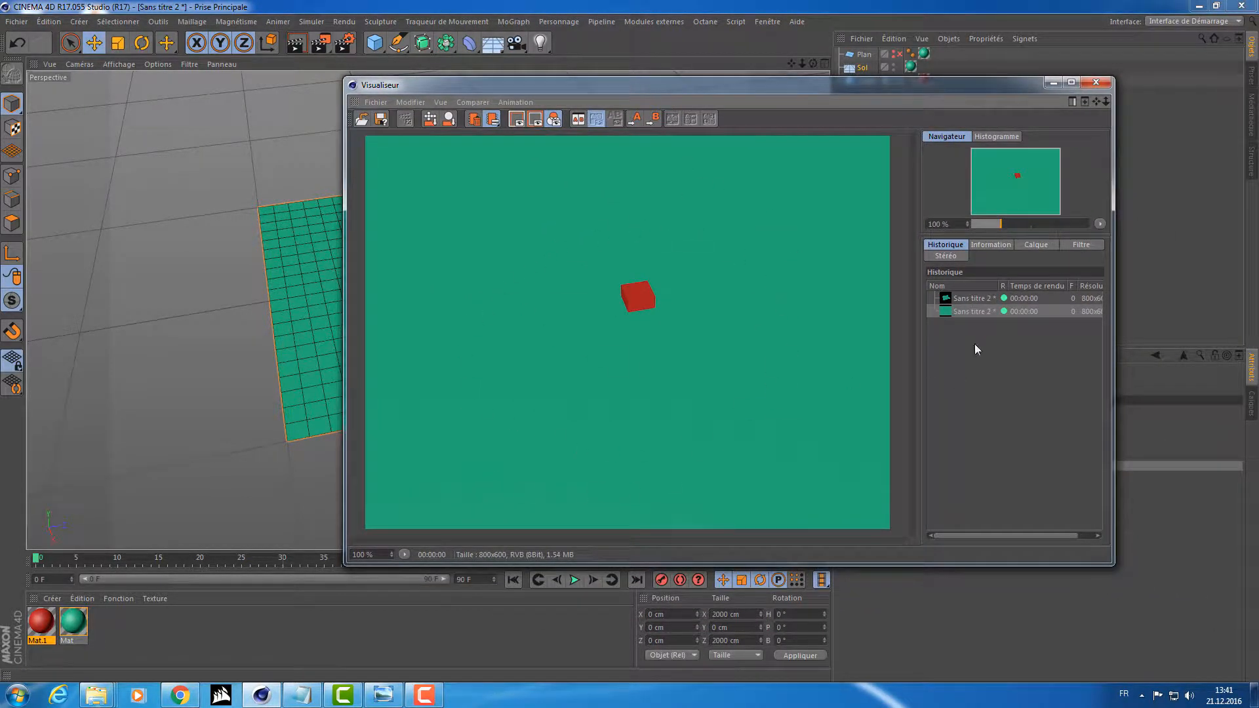
click(987, 299)
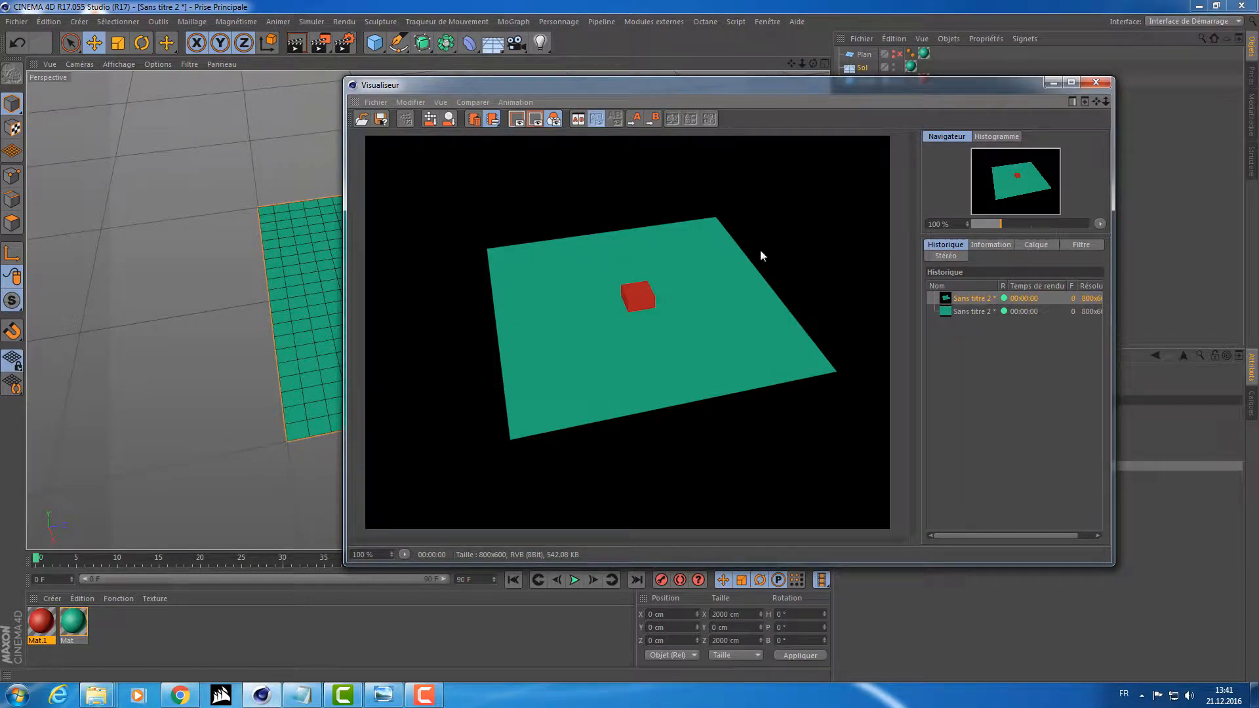
click(970, 312)
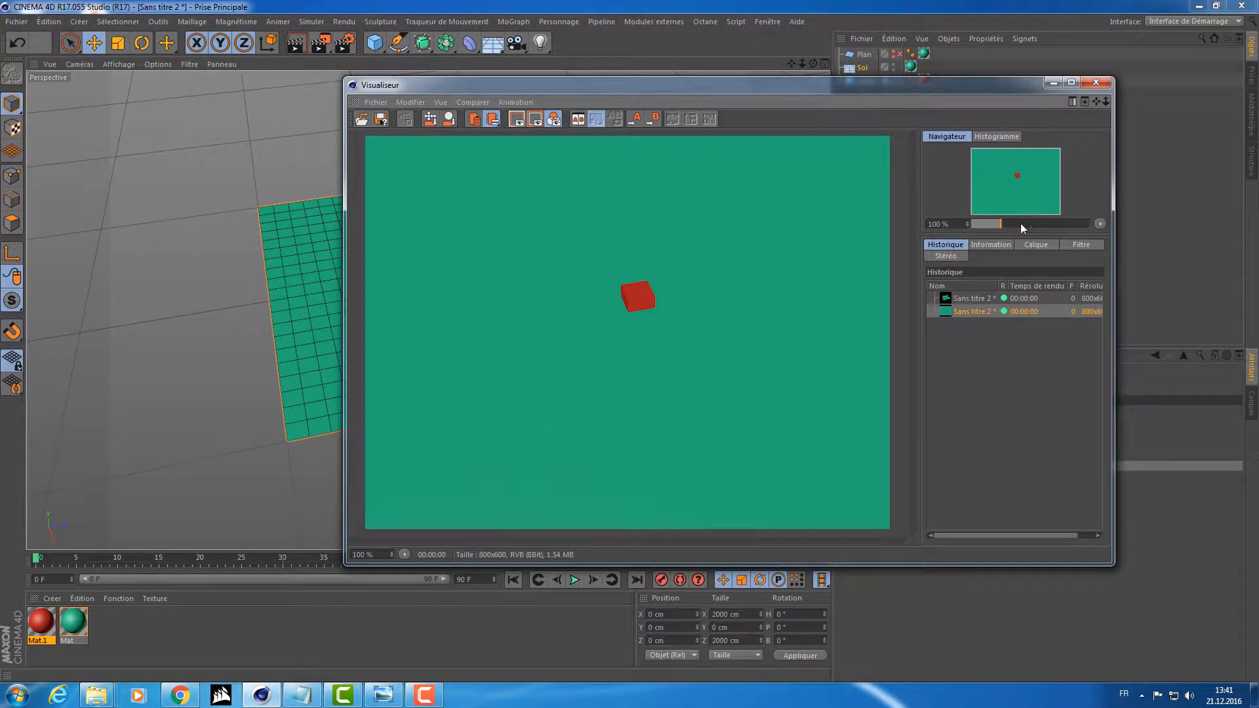
Render the cube on the floor in the picture viewer from two lower viewing angles, and close the viewer.
click(1094, 82)
alt+drag(512, 283, 548, 230)
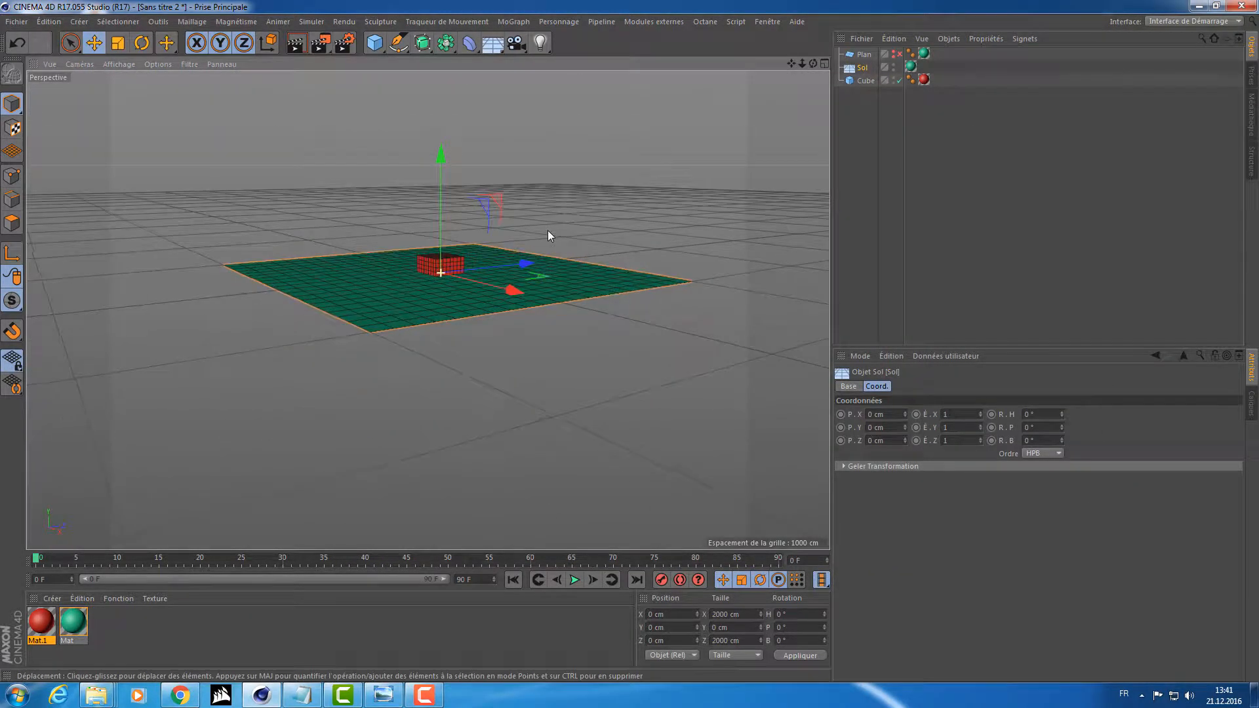
click(321, 43)
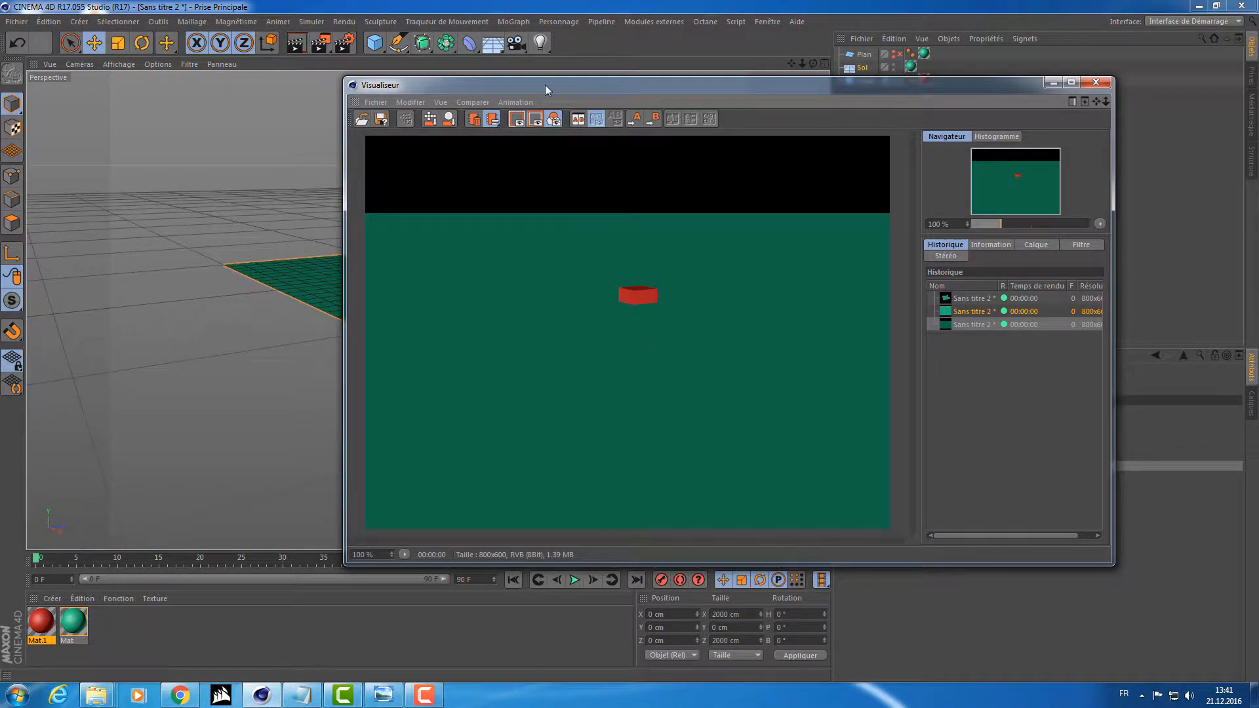
drag(545, 85, 400, 216)
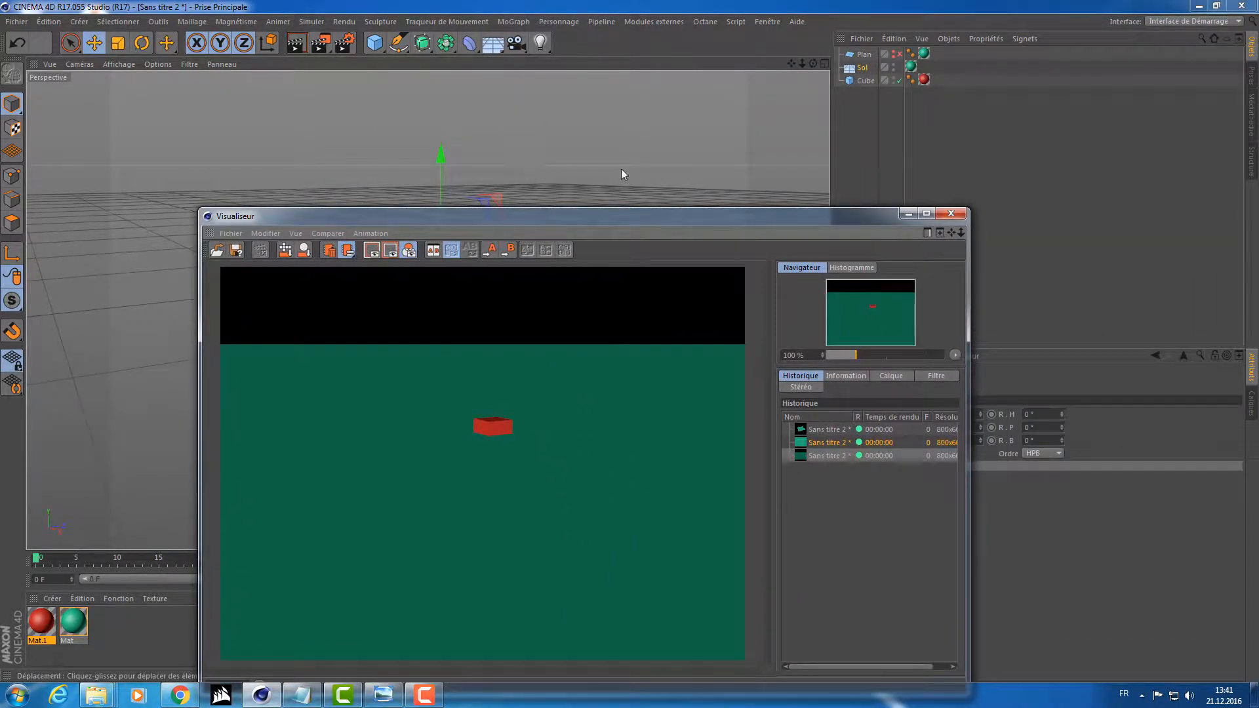
mouse_move(529, 155)
alt+mouse_down()
mouse_move(530, 184)
mouse_move(537, 169)
alt+mouse_up()
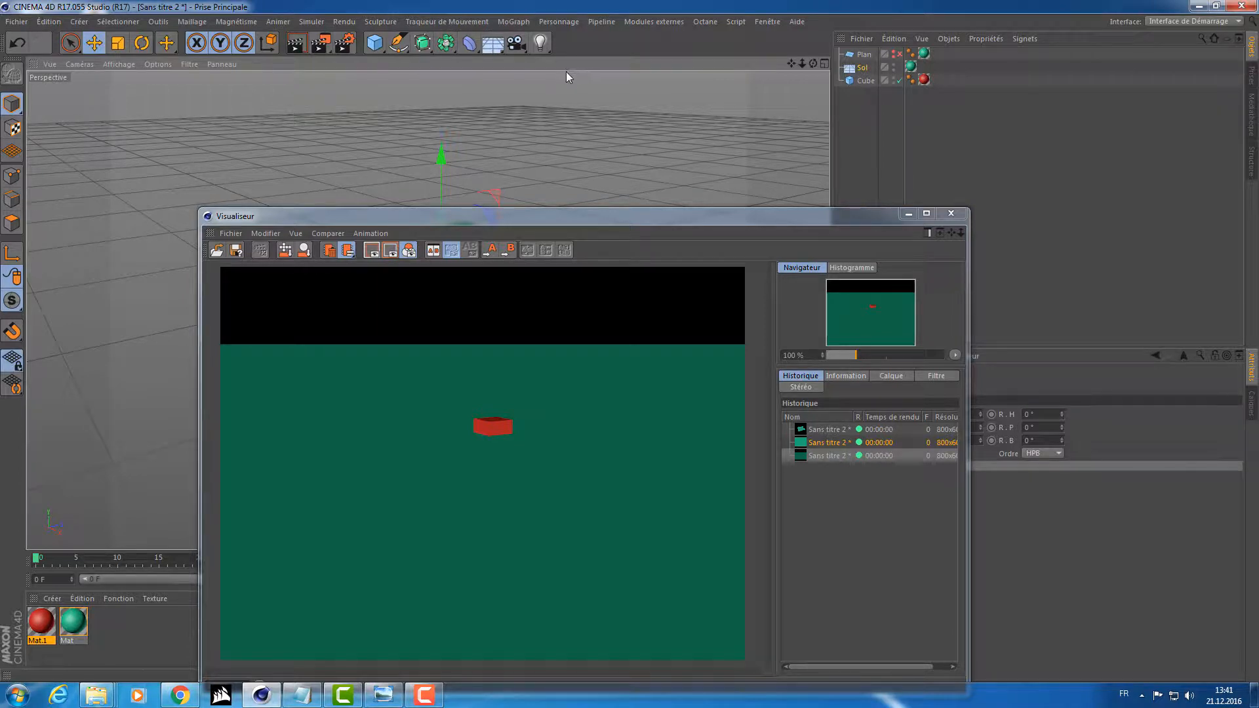
click(318, 46)
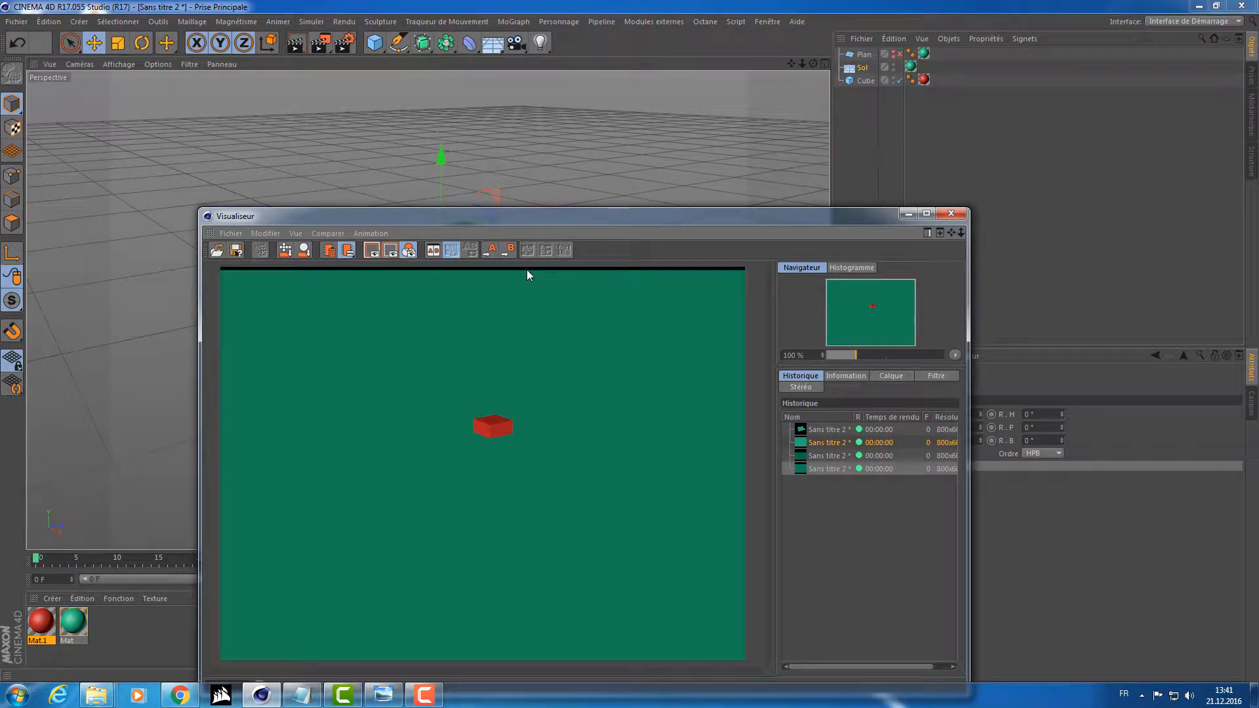
click(951, 213)
Delete the hidden plane object from the scene.
alt+drag(616, 202, 538, 246)
click(857, 57)
key(Delete)
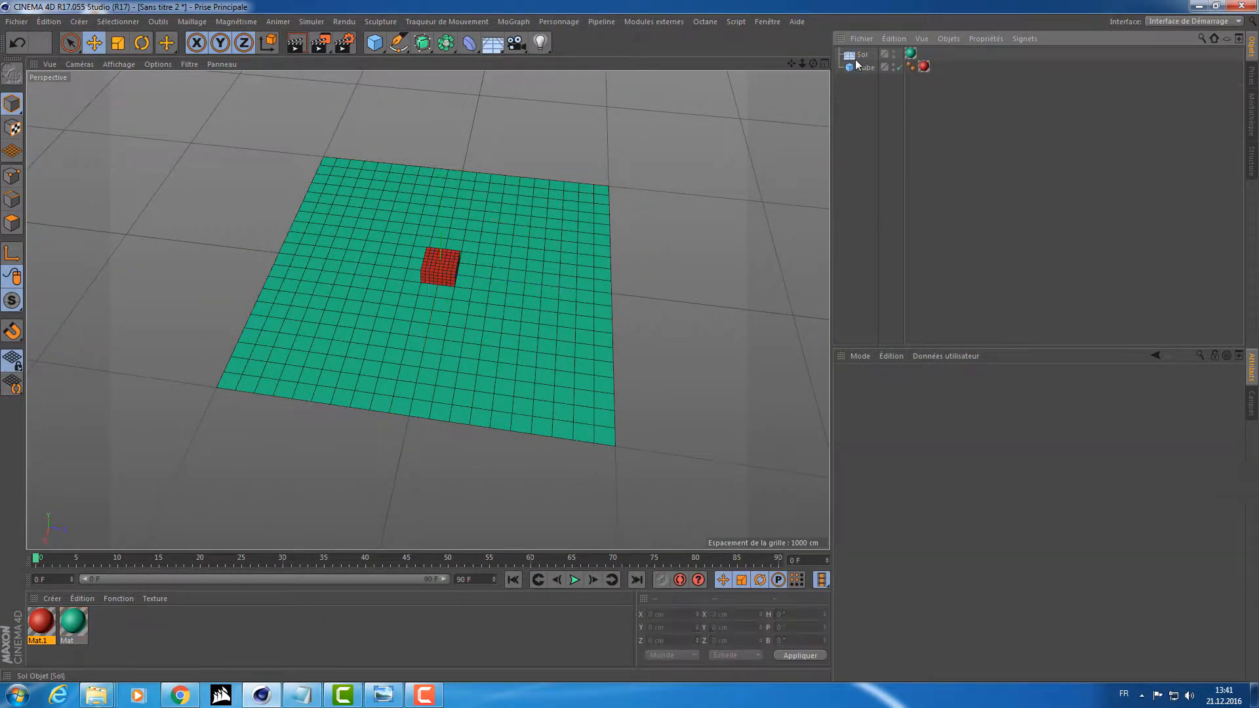
Add a Physical Sky (Ciel Physique) to the scene with the floor and cube.
click(583, 326)
alt+drag(583, 326, 455, 328)
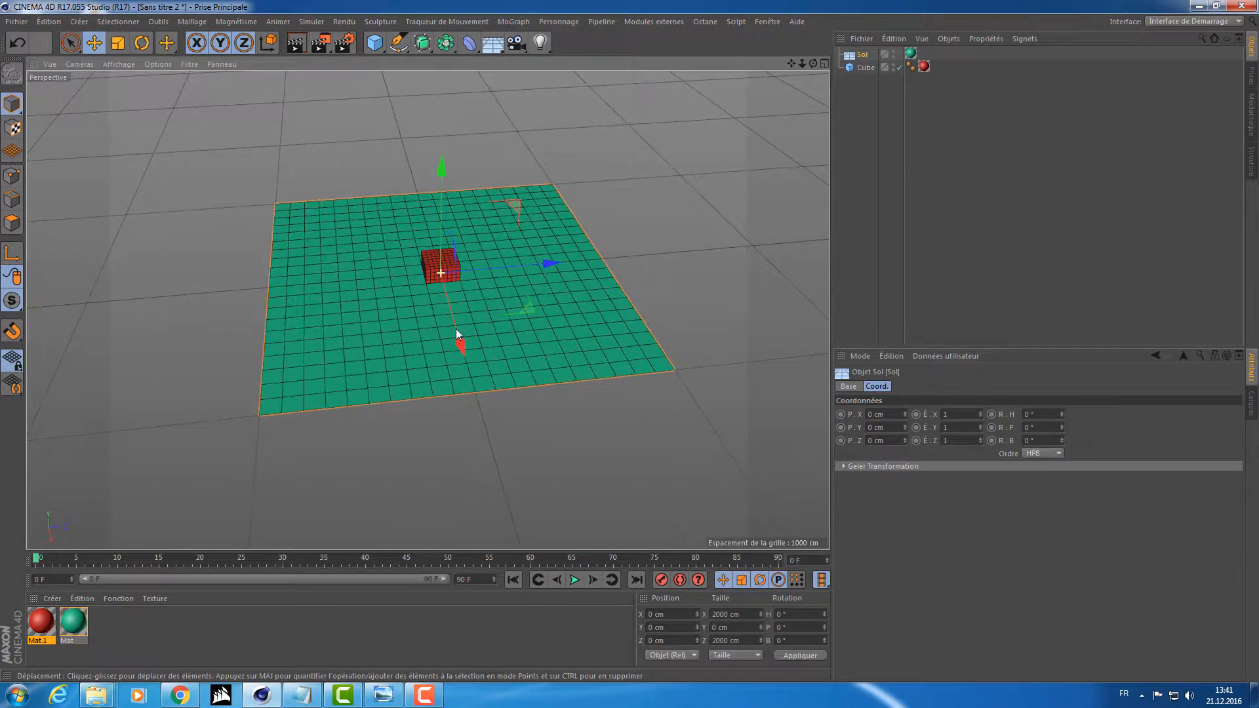
click(492, 43)
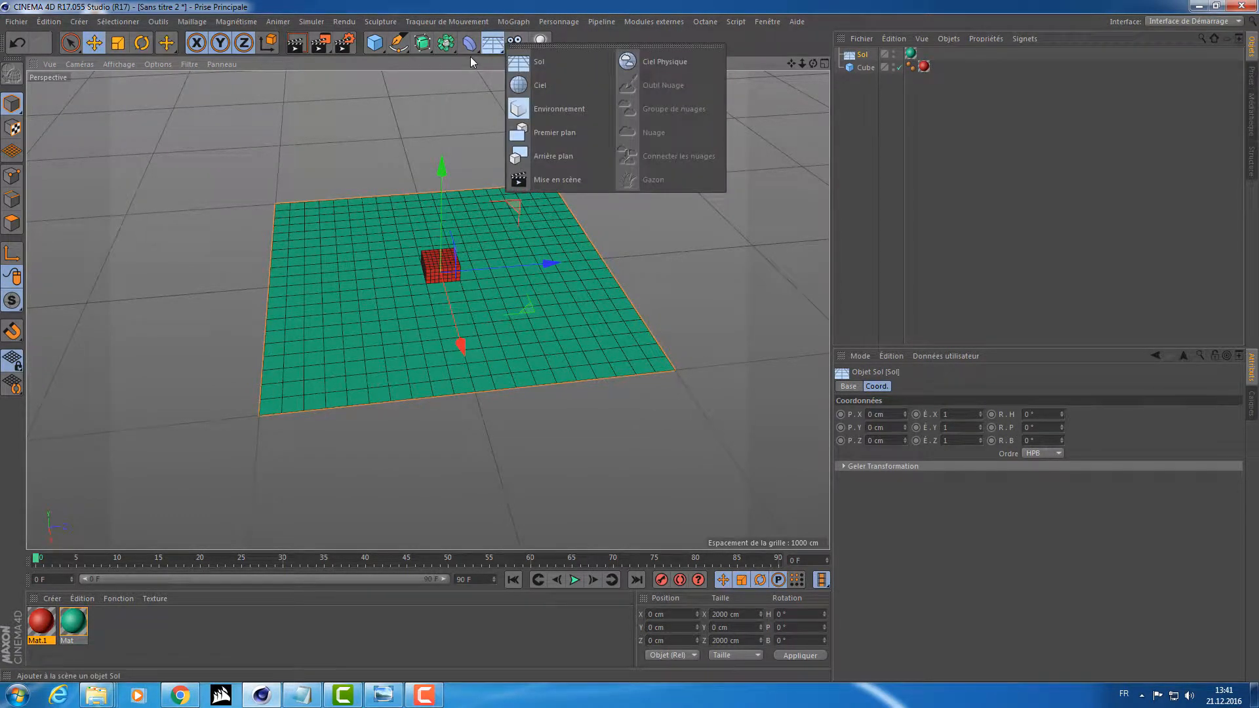
click(644, 69)
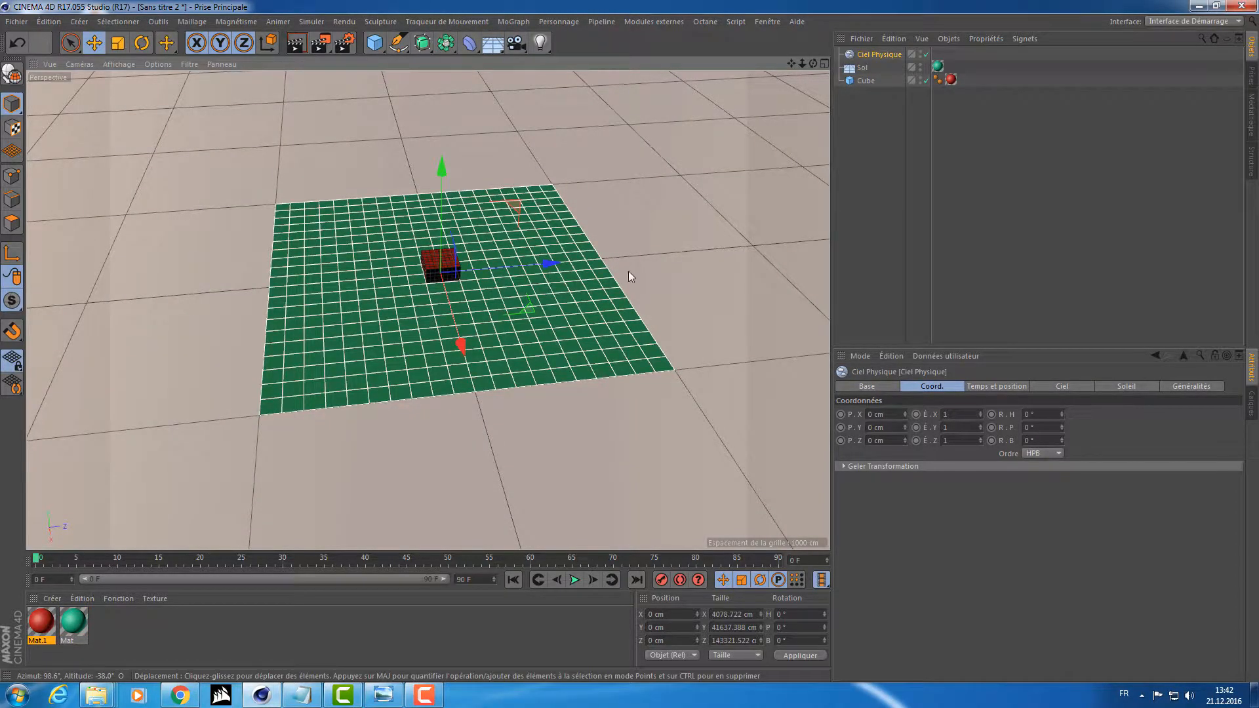
mouse_move(628, 270)
alt+mouse_down()
mouse_move(531, 195)
mouse_move(407, 202)
mouse_move(485, 244)
mouse_move(629, 196)
mouse_move(788, 96)
alt+mouse_up()
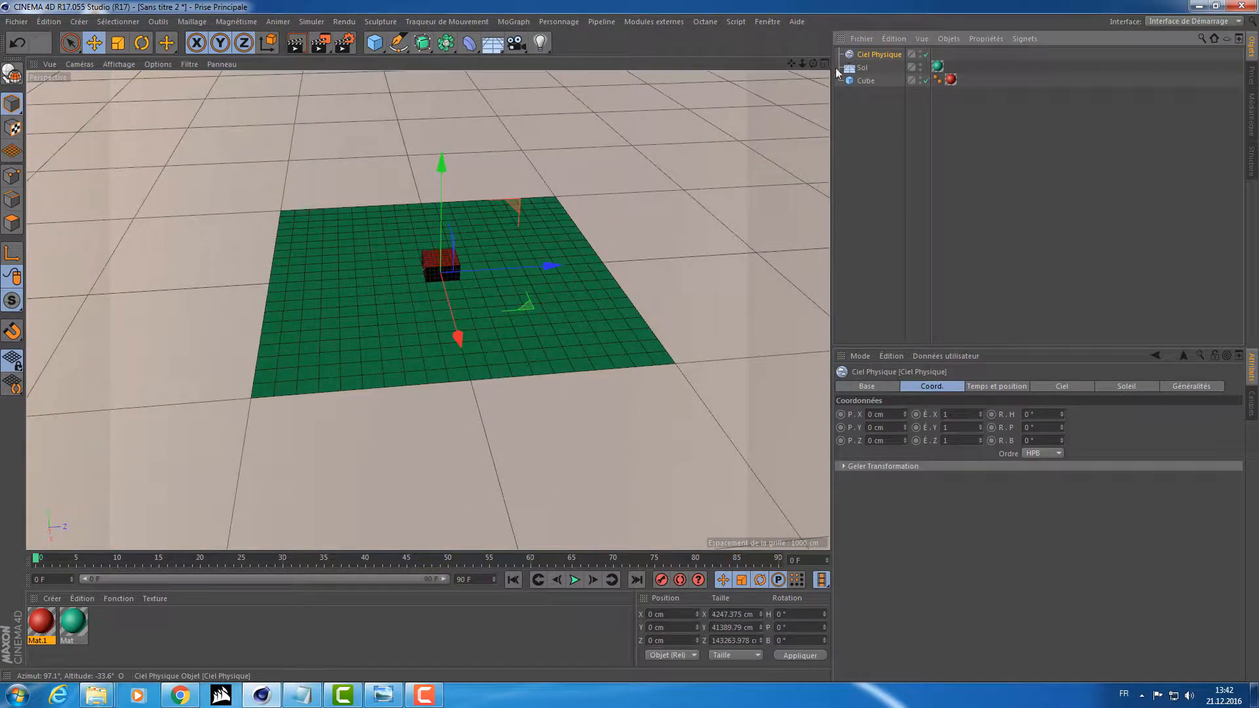
Set the physical sky's time of day to the current time.
click(1009, 386)
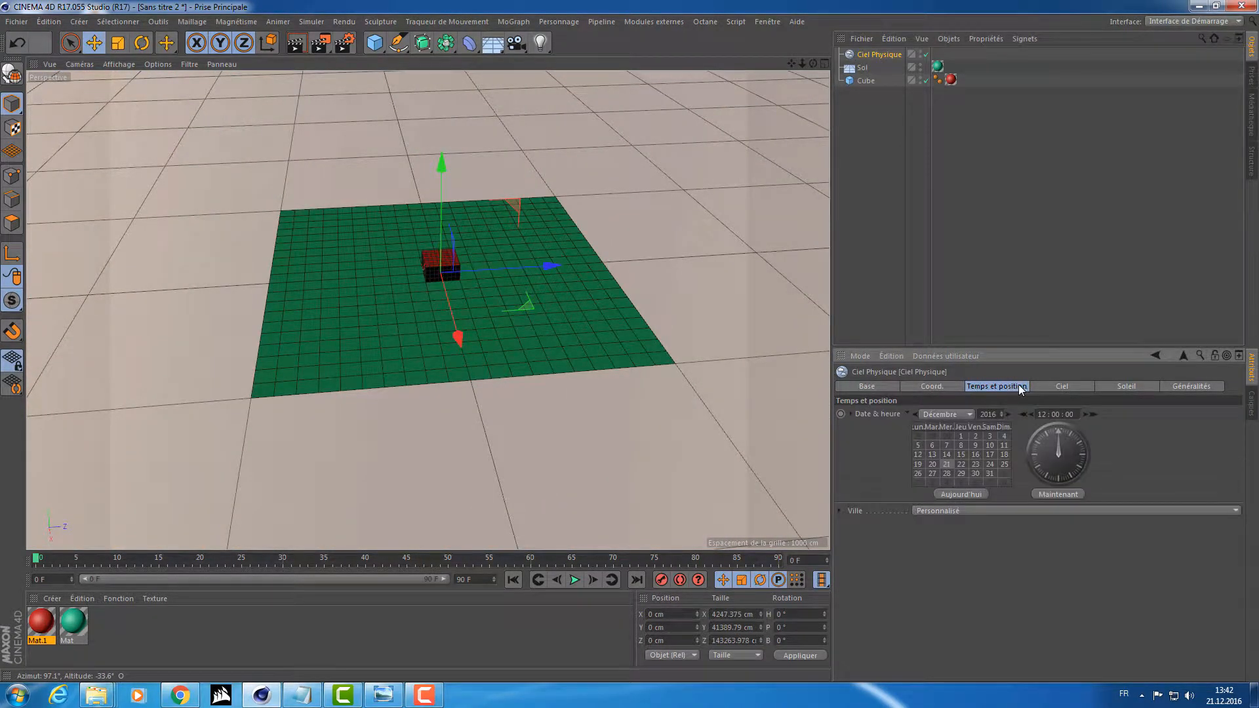
alt+middle_drag(564, 330, 706, 356)
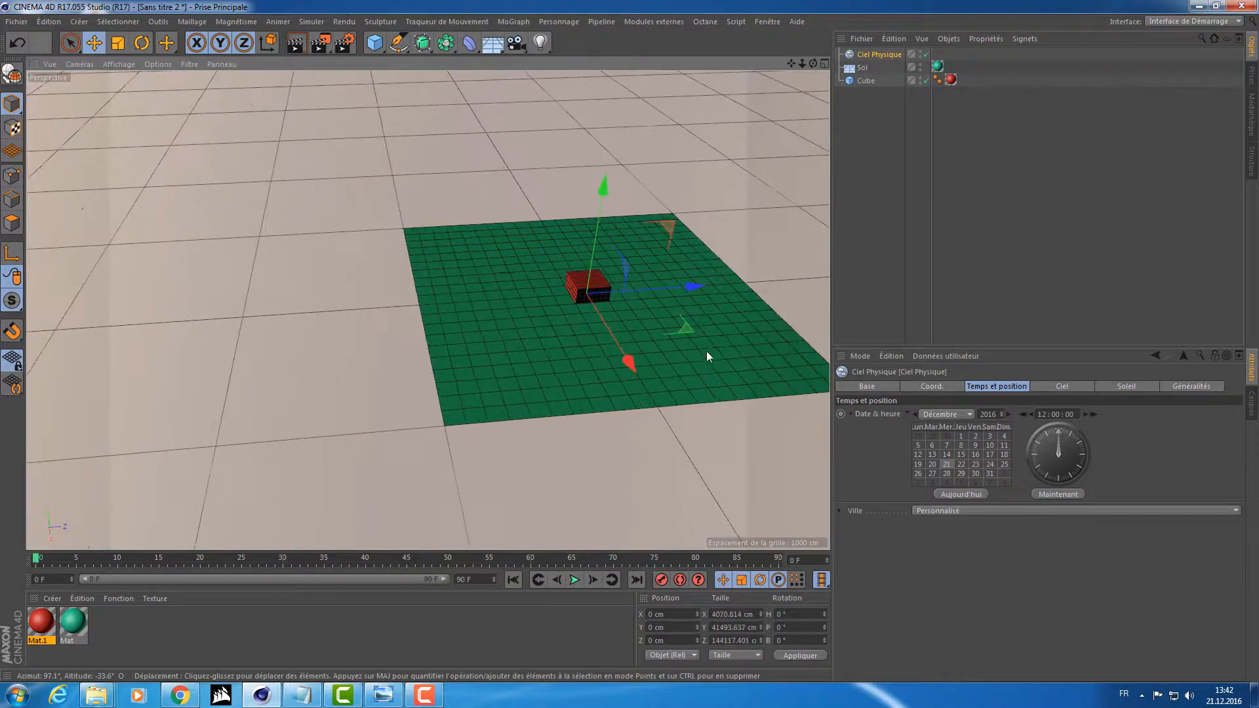
mouse_move(707, 352)
alt+mouse_down()
mouse_move(639, 344)
mouse_move(639, 316)
mouse_move(590, 309)
mouse_move(682, 348)
alt+mouse_up()
click(942, 386)
click(869, 53)
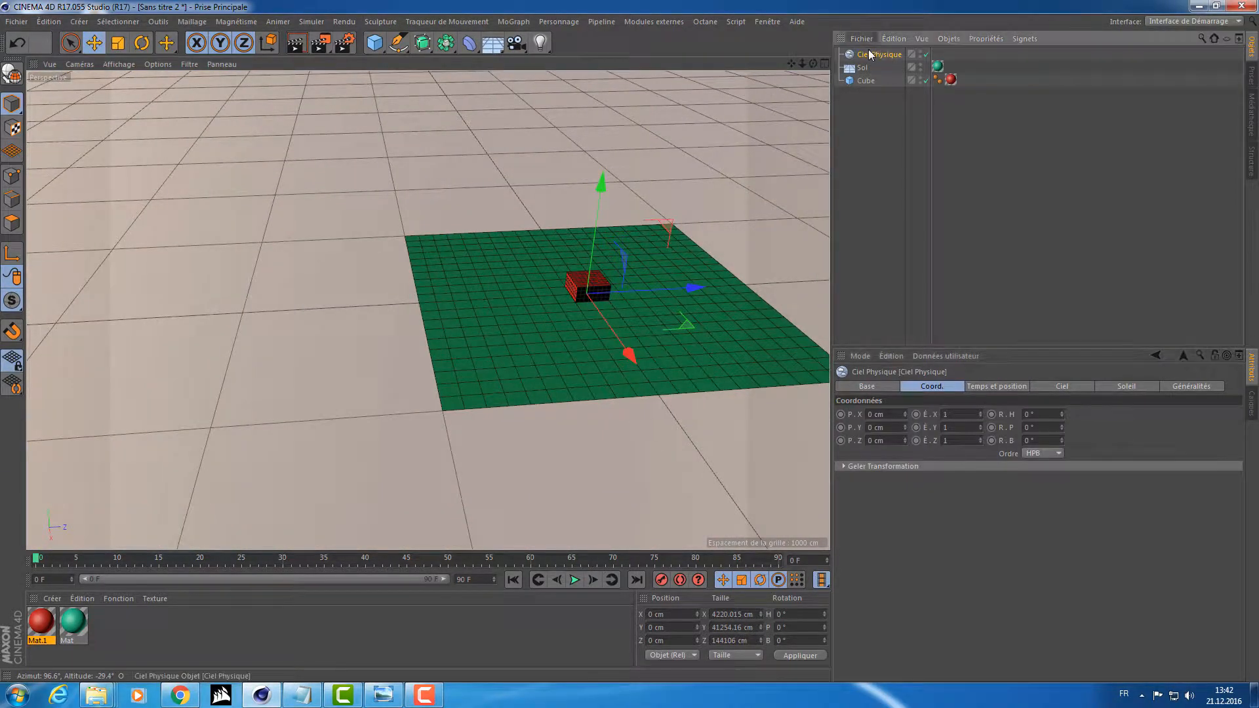
click(982, 387)
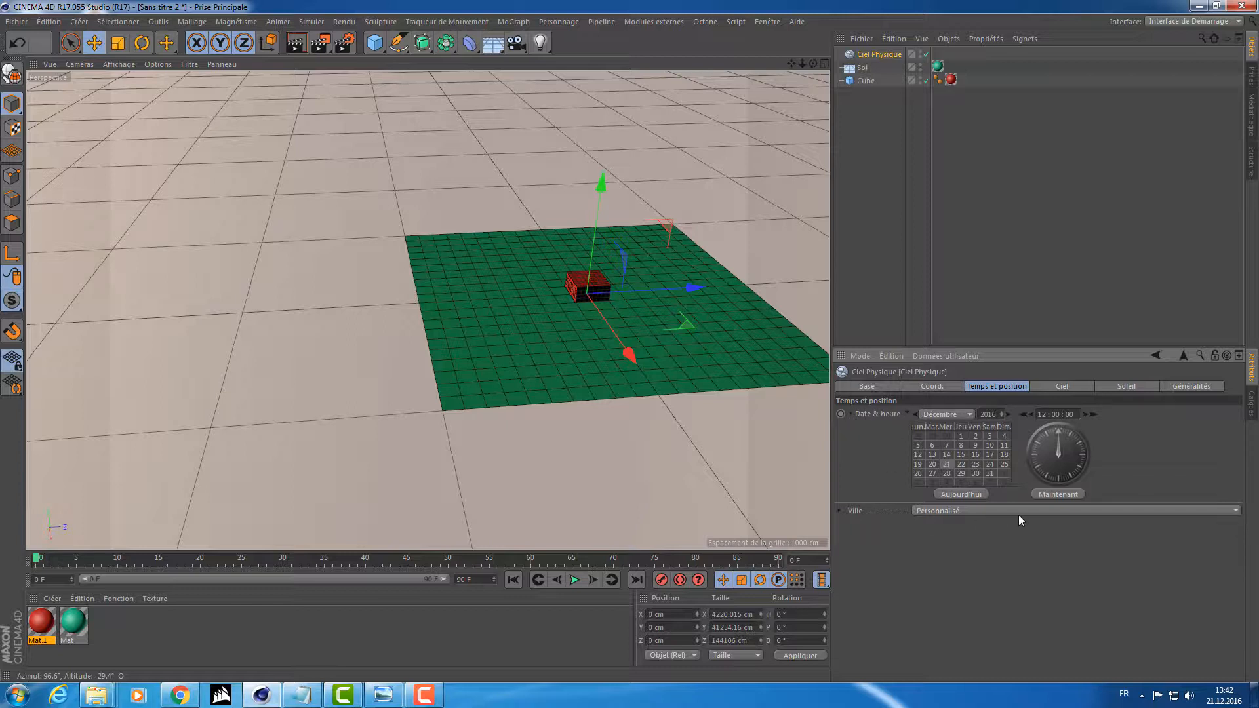
click(1053, 495)
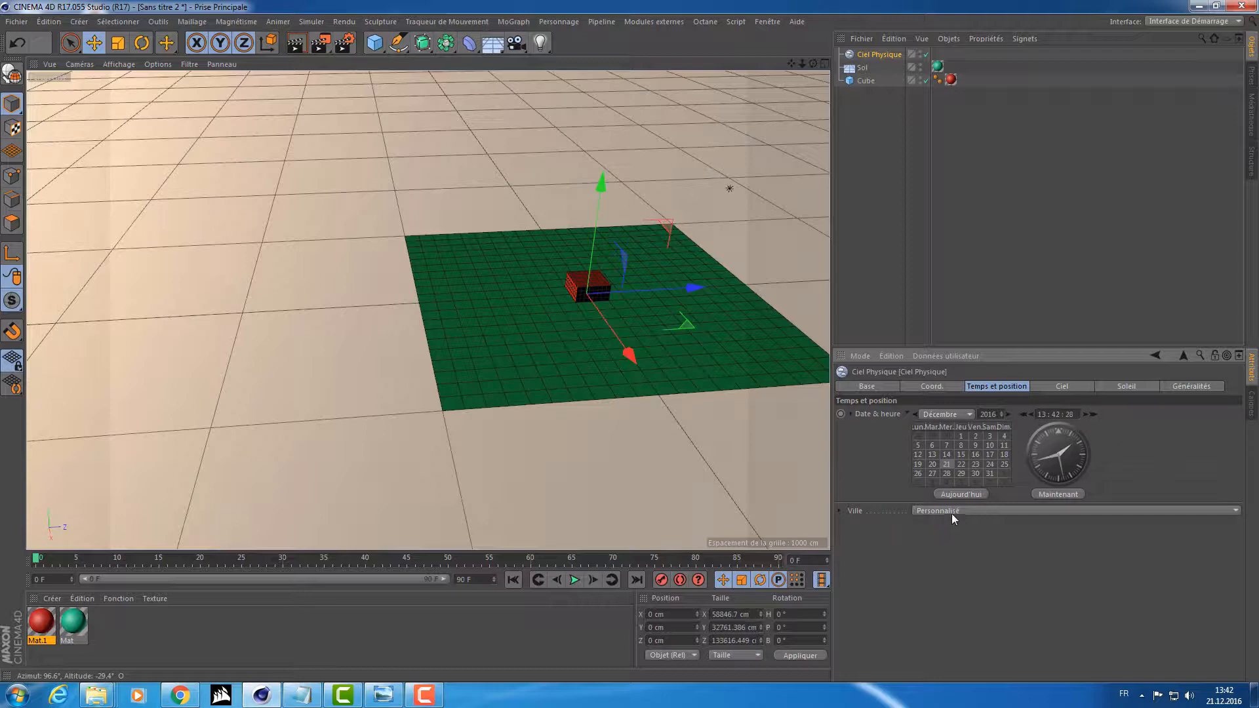
Set the physical sky's city to Lausanne, Switzerland, Europe.
click(978, 510)
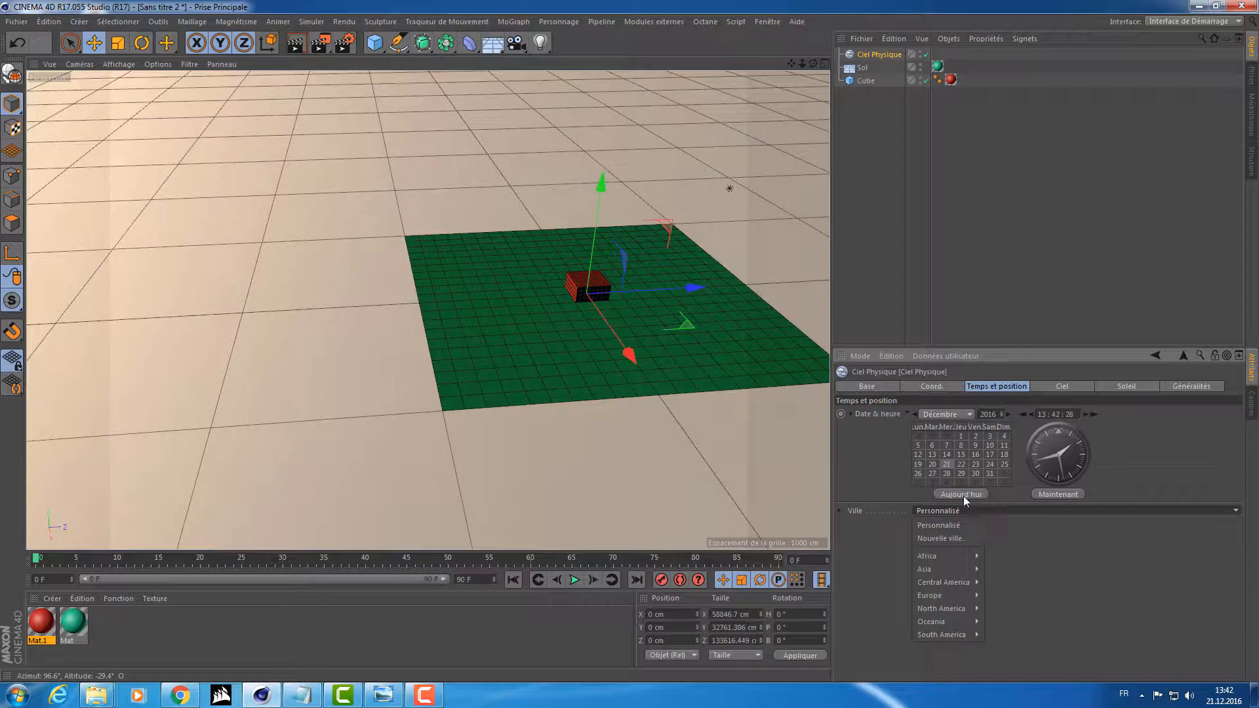
mouse_move(956, 593)
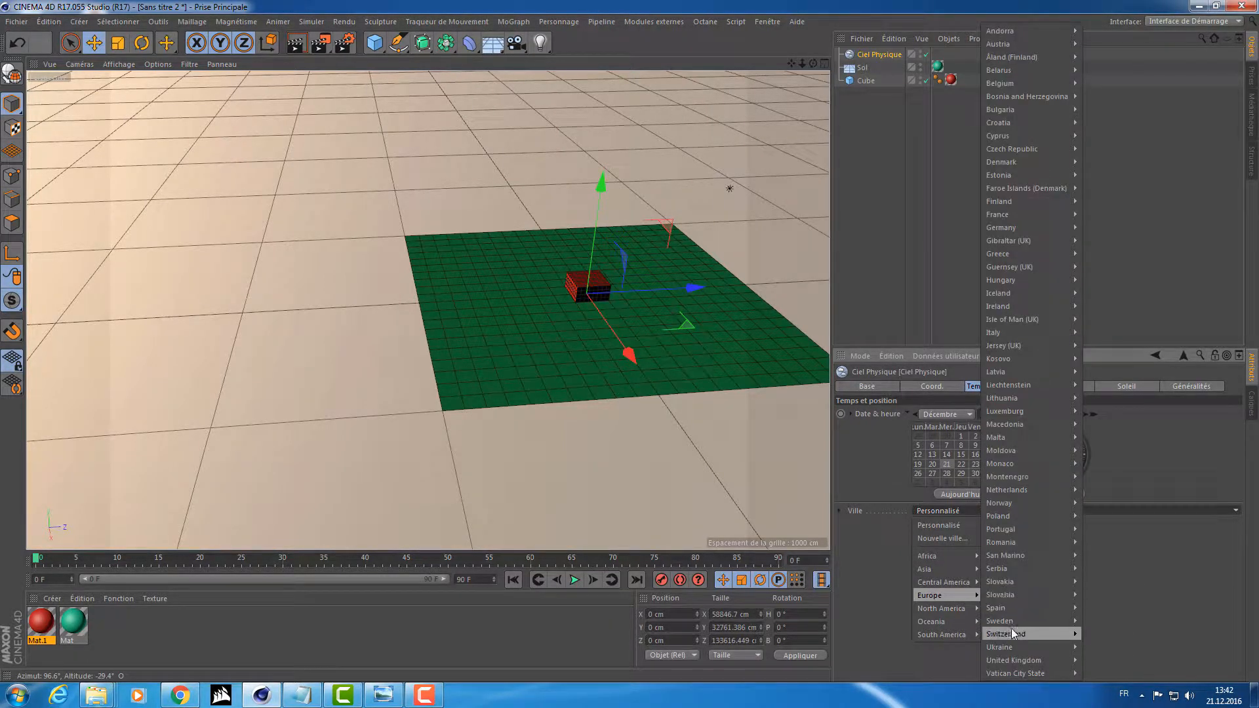
mouse_move(1007, 634)
click(1095, 660)
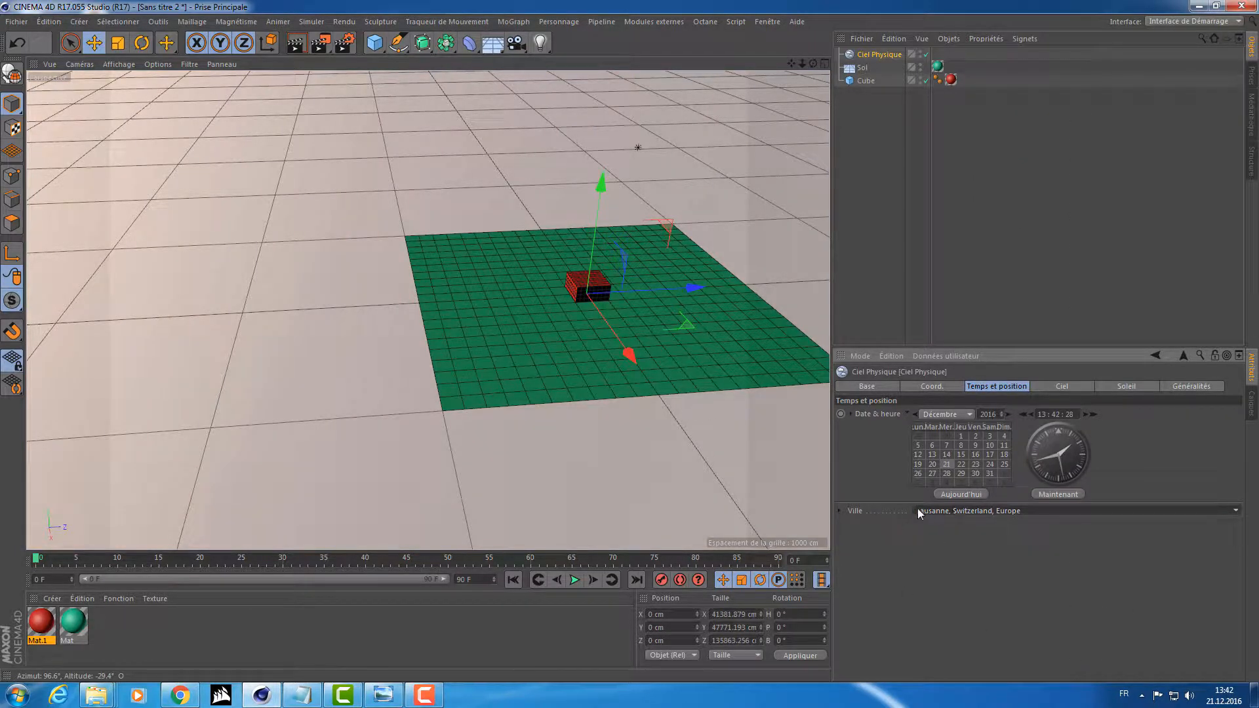
Render close-ups of the cube under the physical sky from two opposite sides in the picture viewer, and close it.
alt+drag(675, 301, 640, 219)
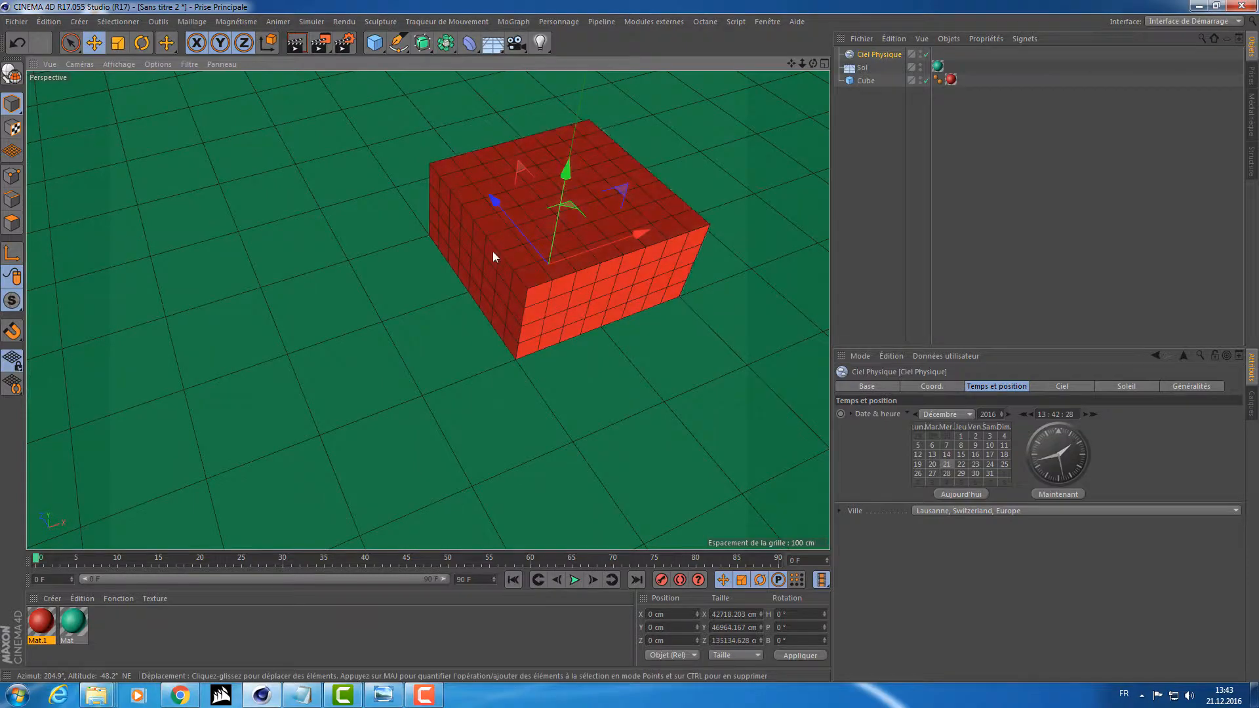
mouse_move(478, 214)
alt+mouse_down()
mouse_move(442, 242)
mouse_move(266, 196)
mouse_move(451, 195)
mouse_move(443, 245)
alt+mouse_up()
alt+drag(319, 227, 695, 230)
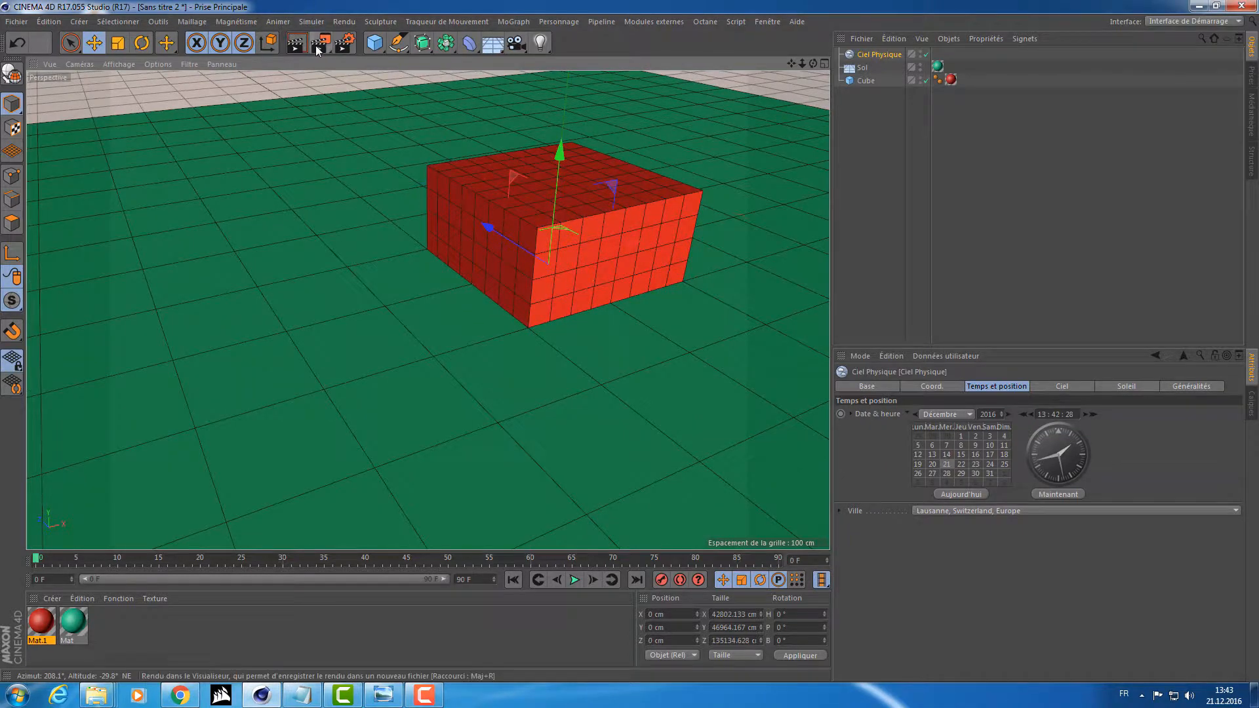
click(319, 43)
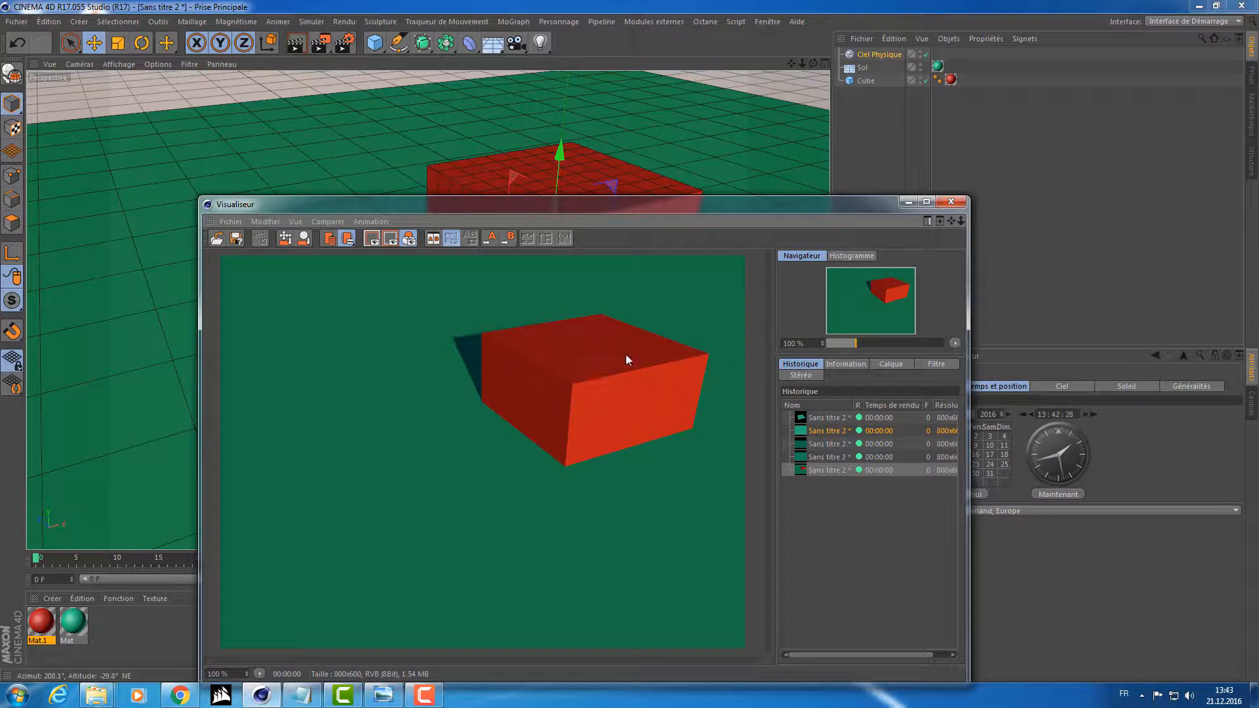
click(950, 202)
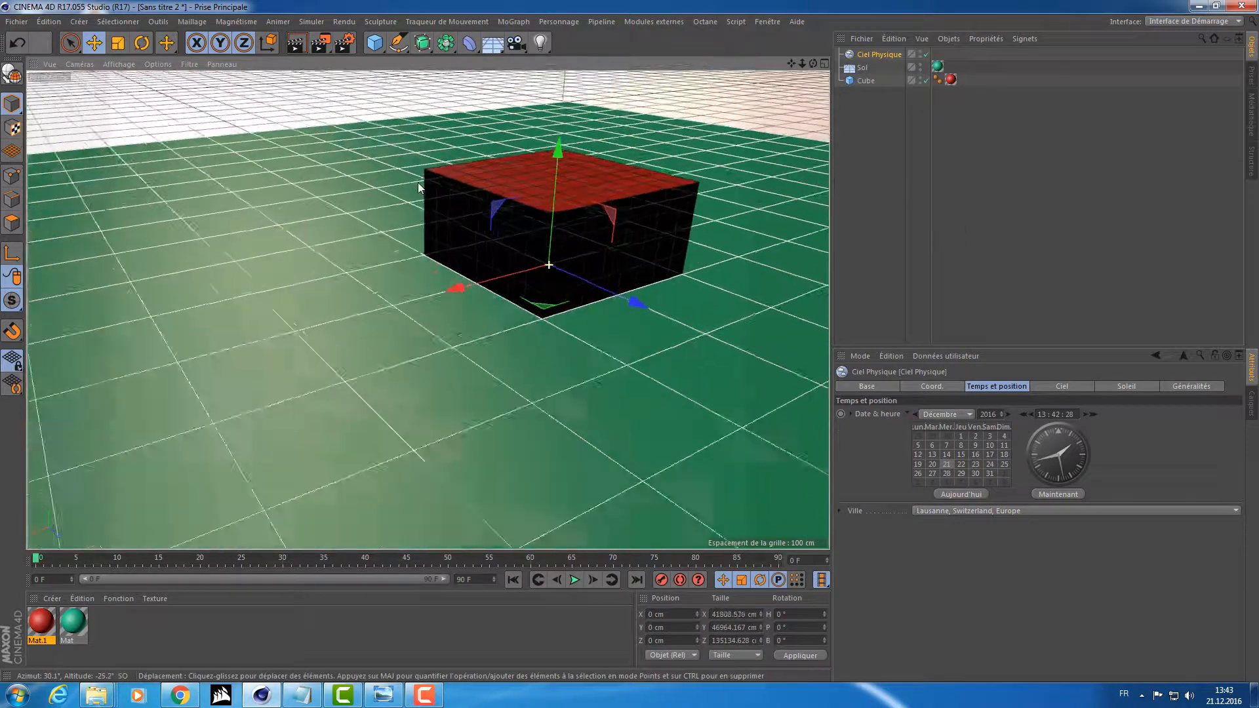
click(321, 44)
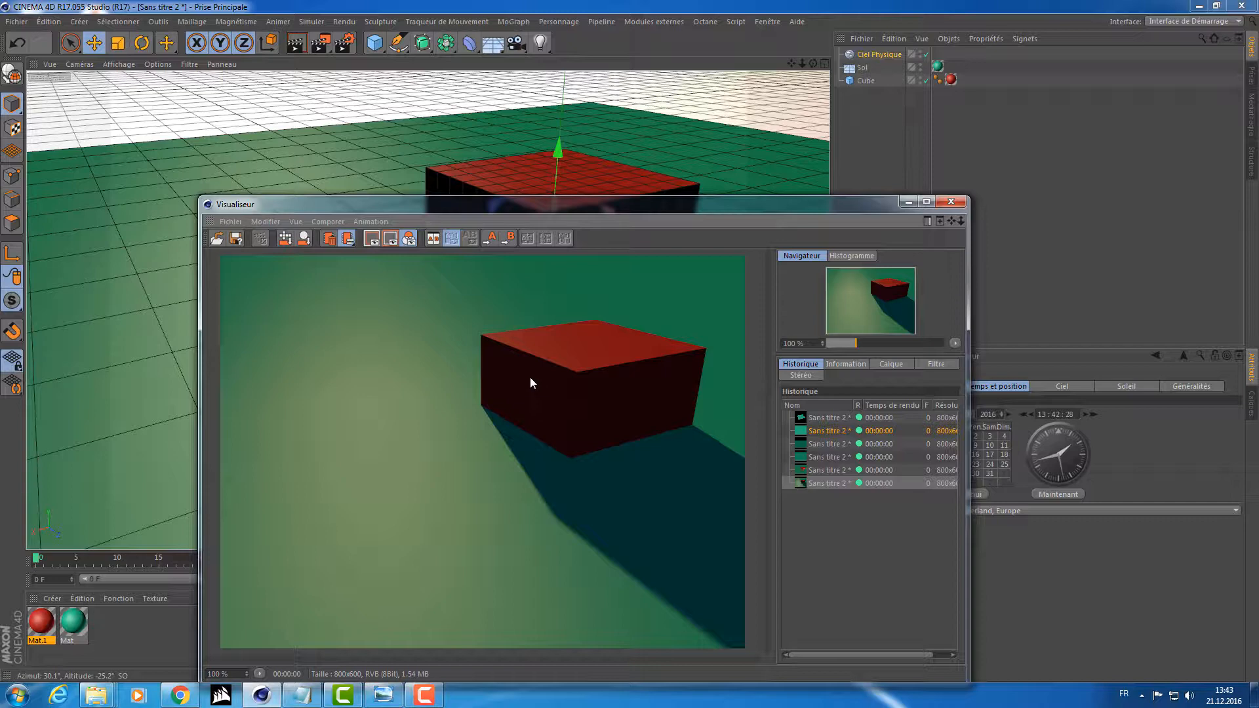
click(956, 202)
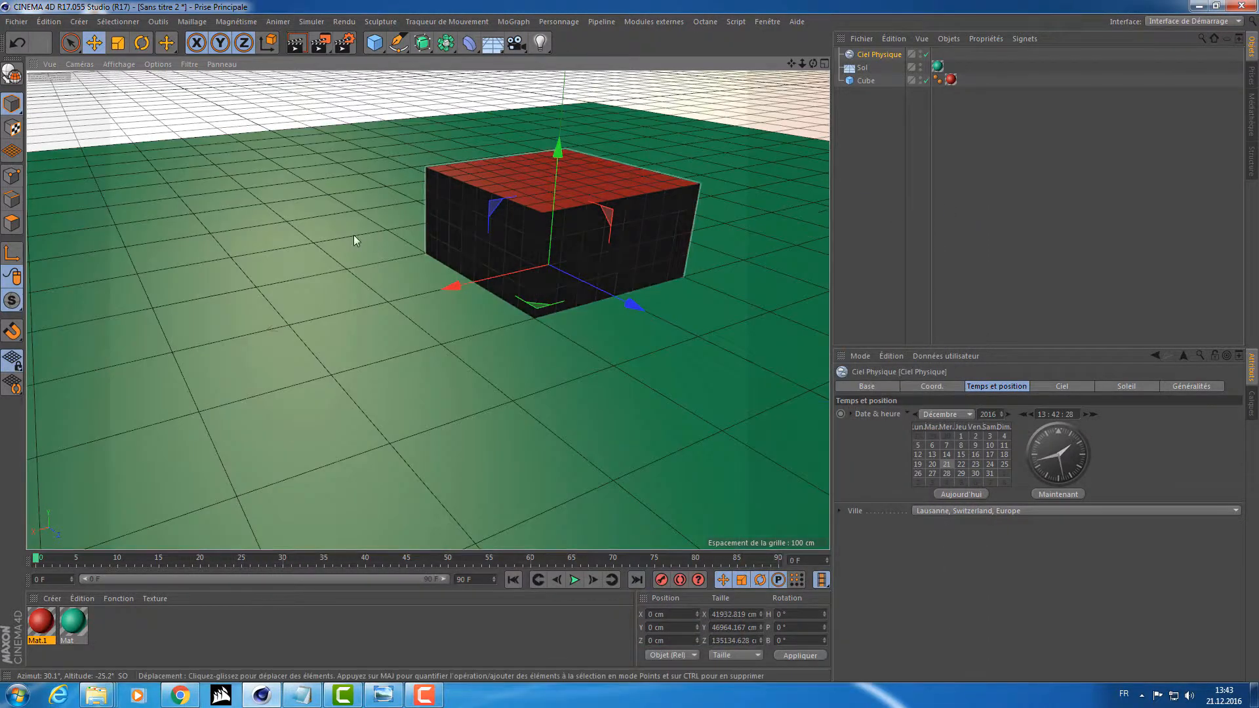
Examine the lighting around the cube and the physical sky's Sky and Sun settings, including the available shadow types.
alt+drag(348, 232, 724, 234)
mouse_move(723, 229)
alt+right_down()
mouse_move(548, 260)
mouse_move(724, 239)
alt+right_up()
alt+drag(724, 239, 472, 278)
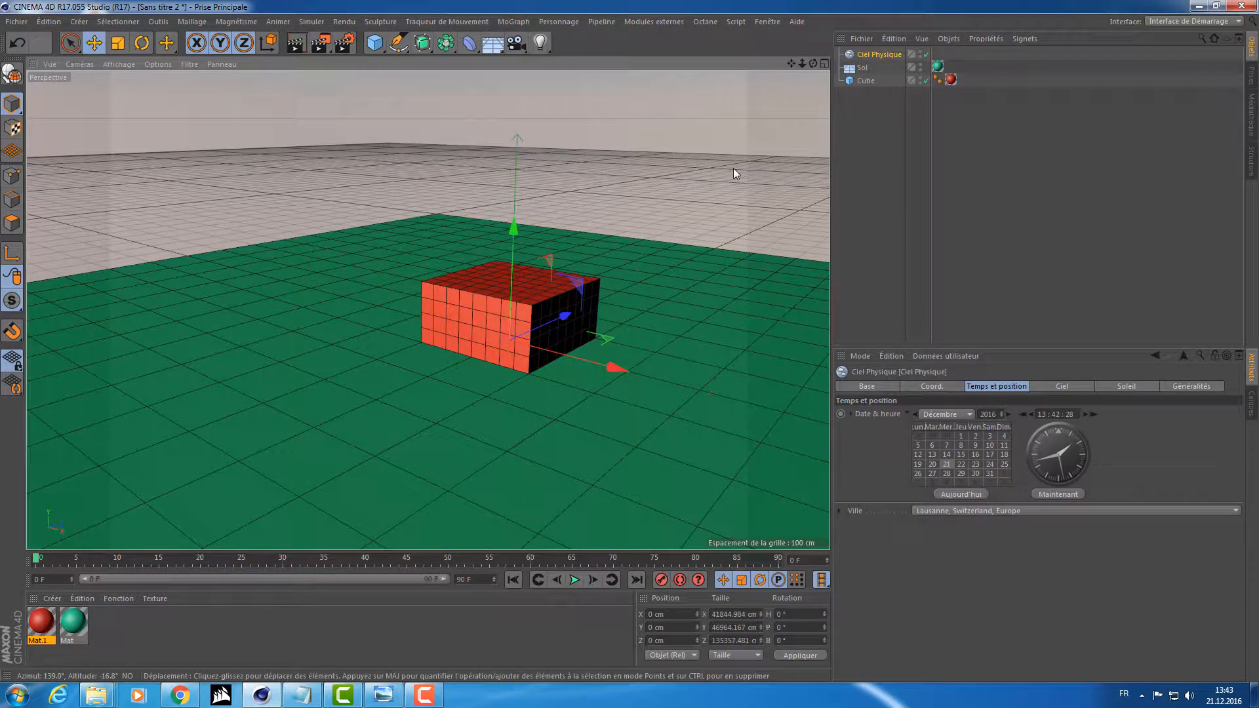
alt+drag(459, 274, 676, 308)
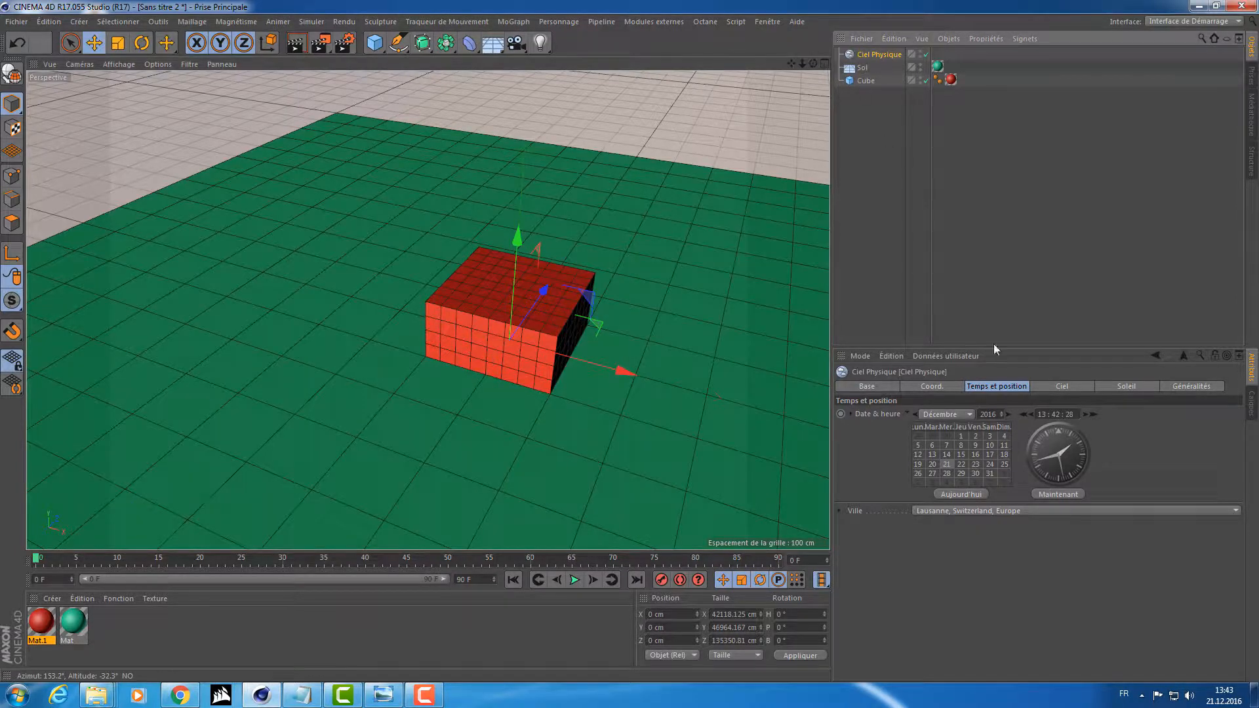
click(1066, 384)
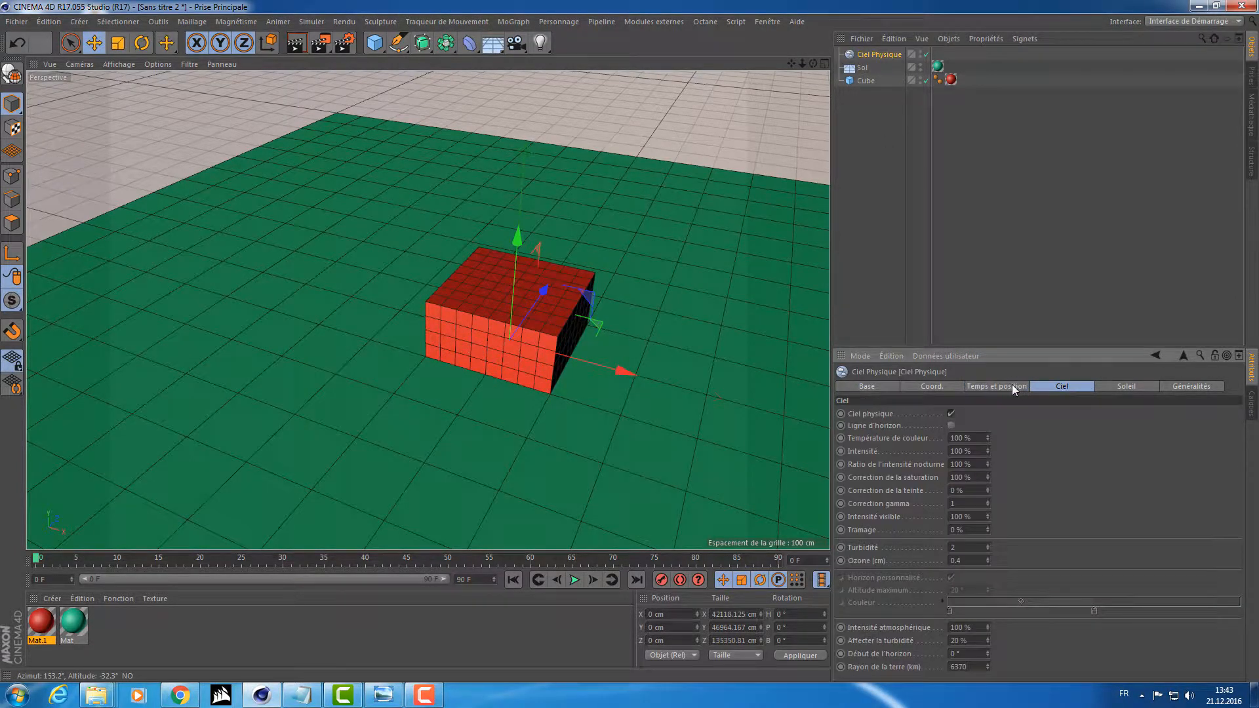
middle_click(1108, 416)
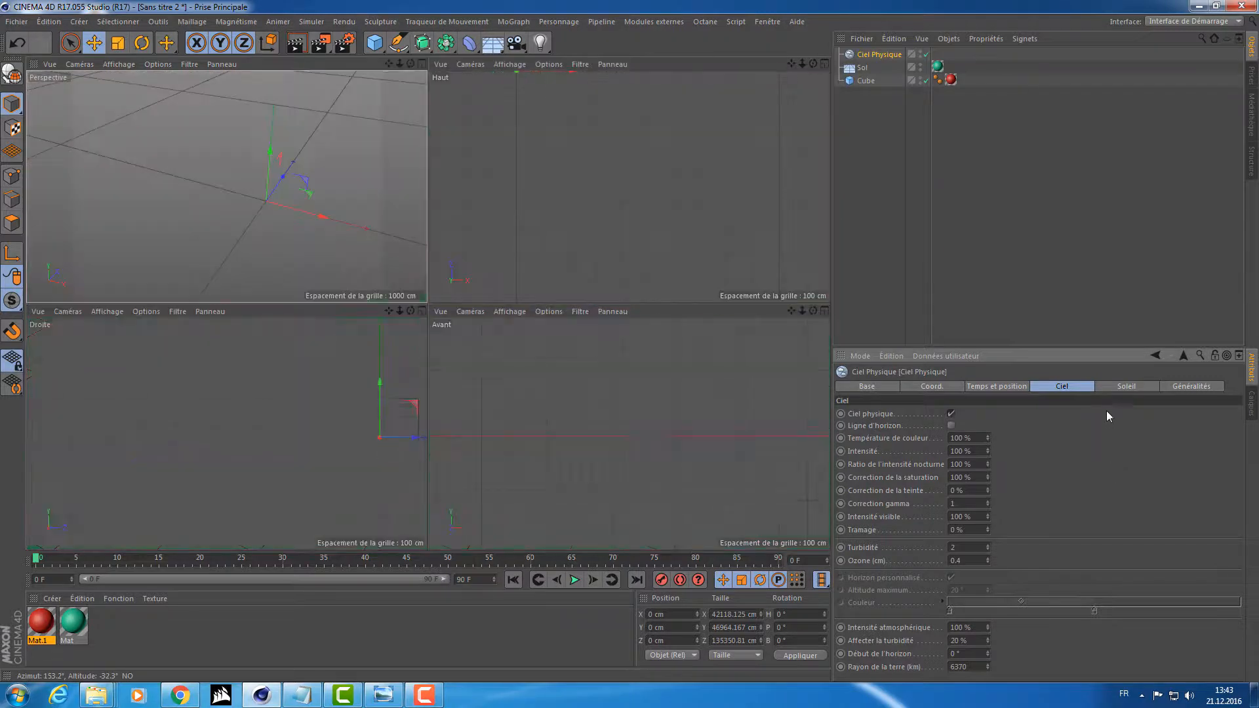
middle_click(330, 220)
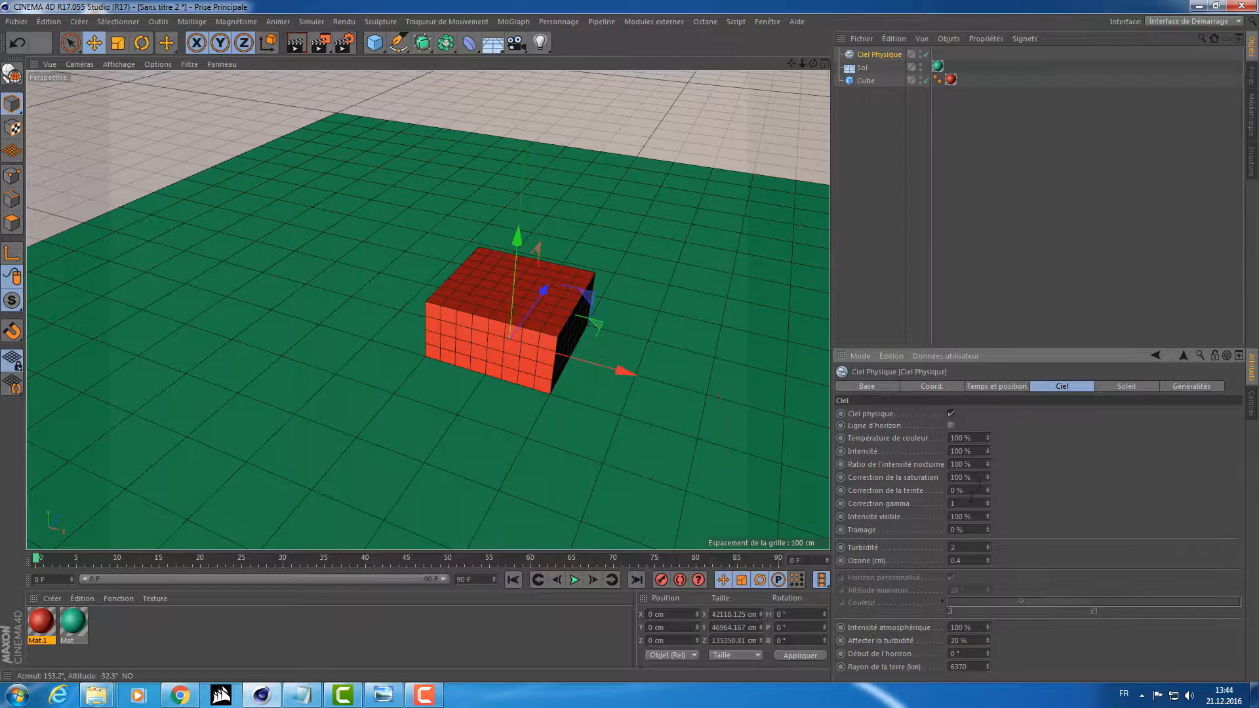
double_click(974, 438)
click(1134, 388)
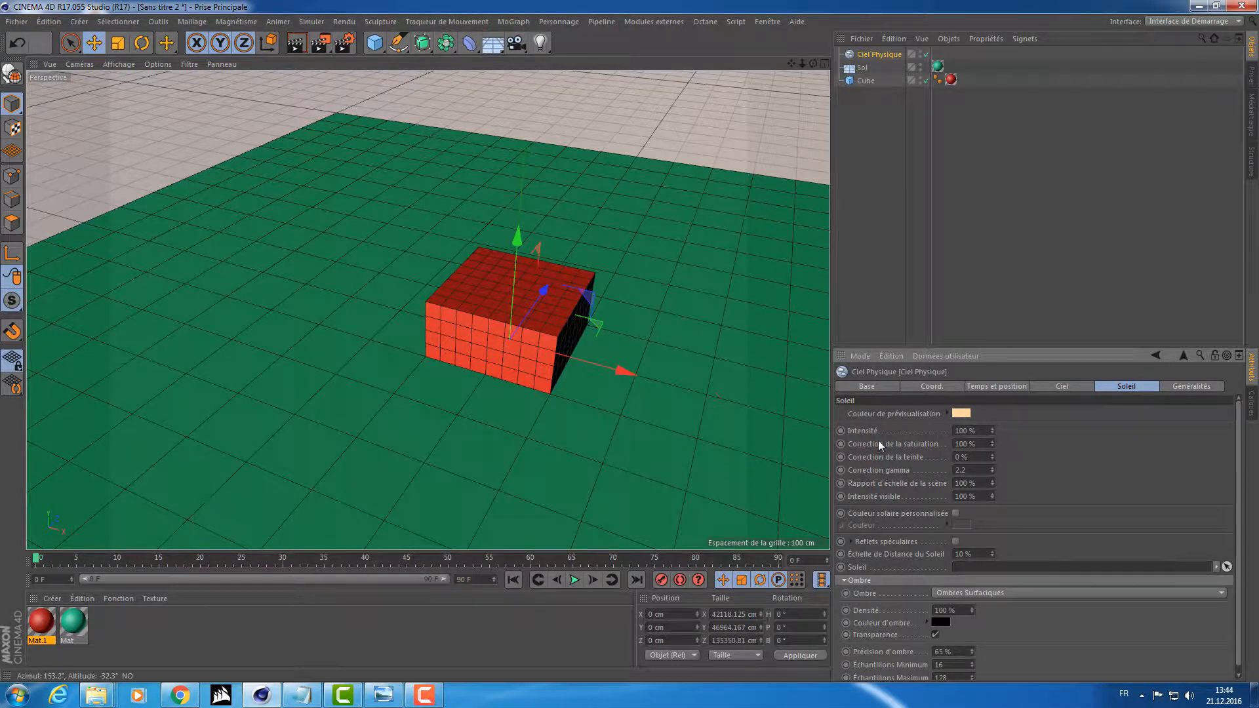
scroll(978, 600, down, 1)
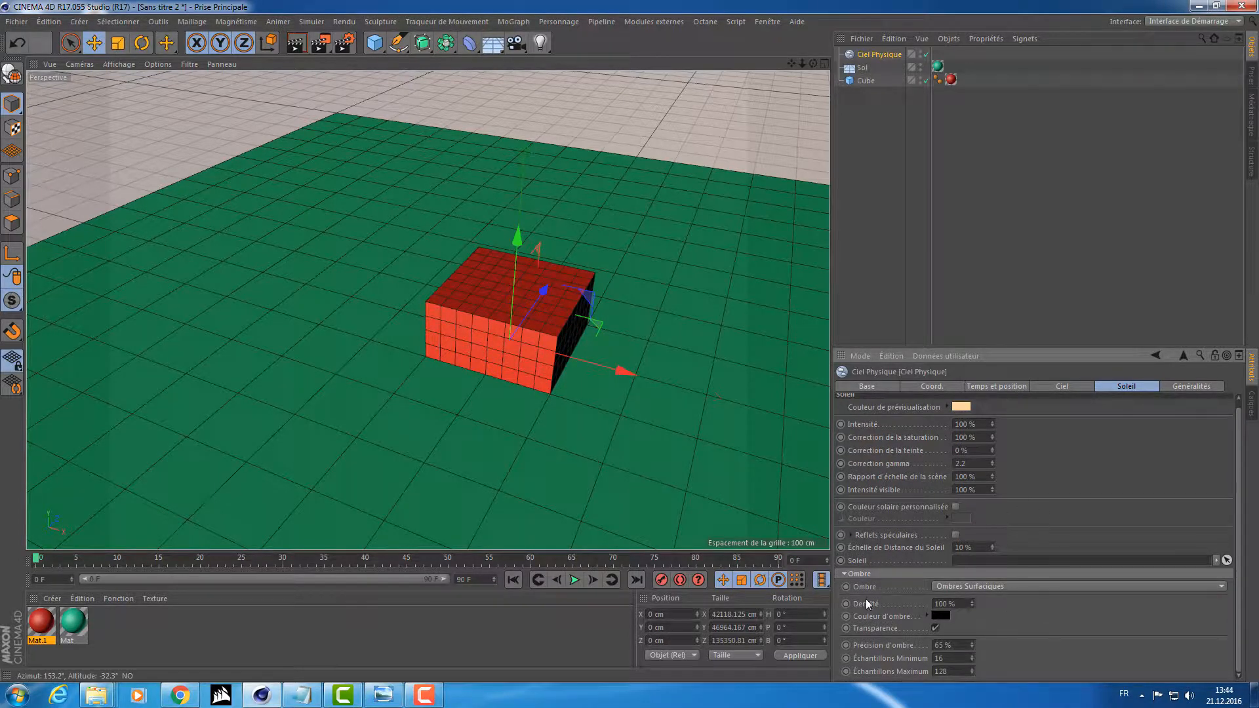
click(947, 588)
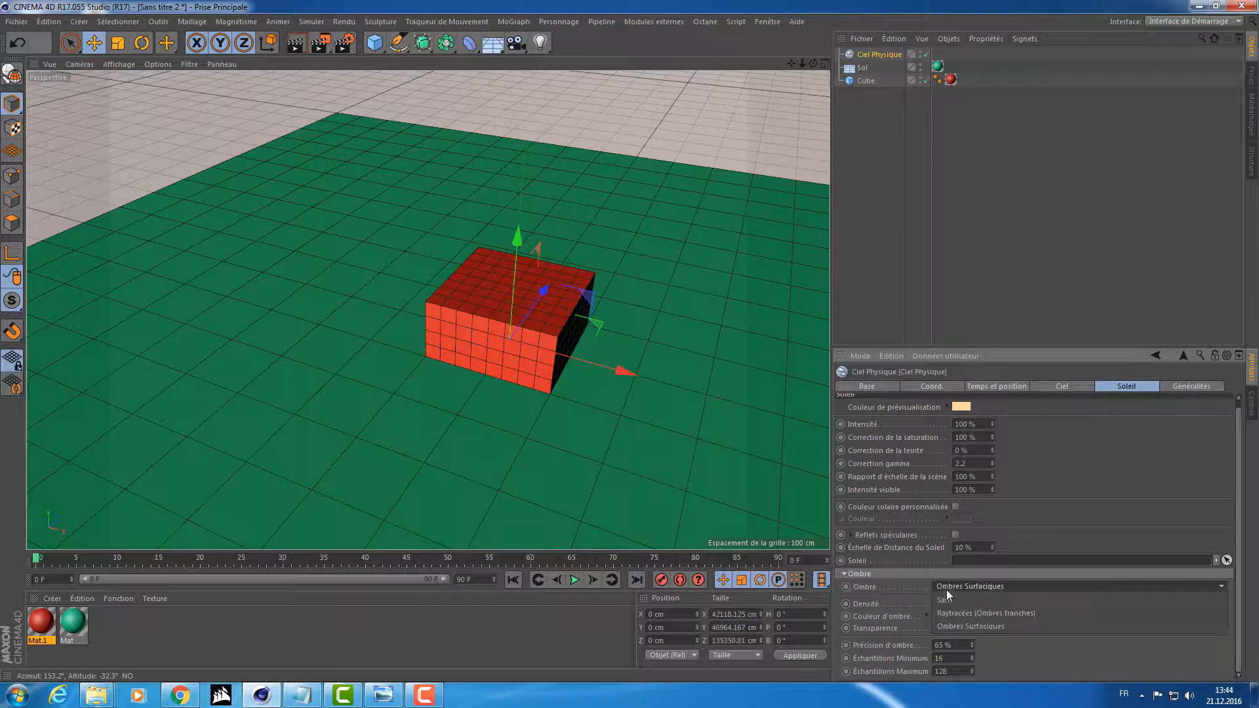
click(944, 586)
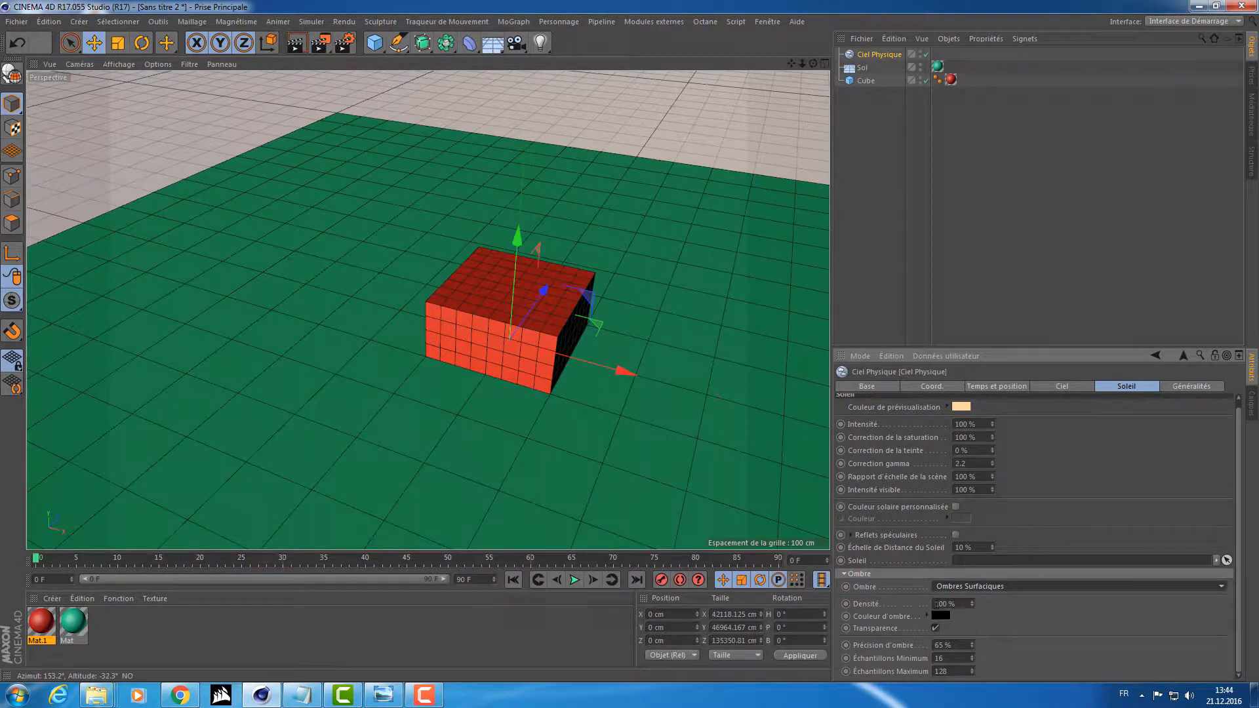
Set the sun's shadow colour to red with 100% saturation and brightness, and render the cube with its cast shadow.
click(939, 618)
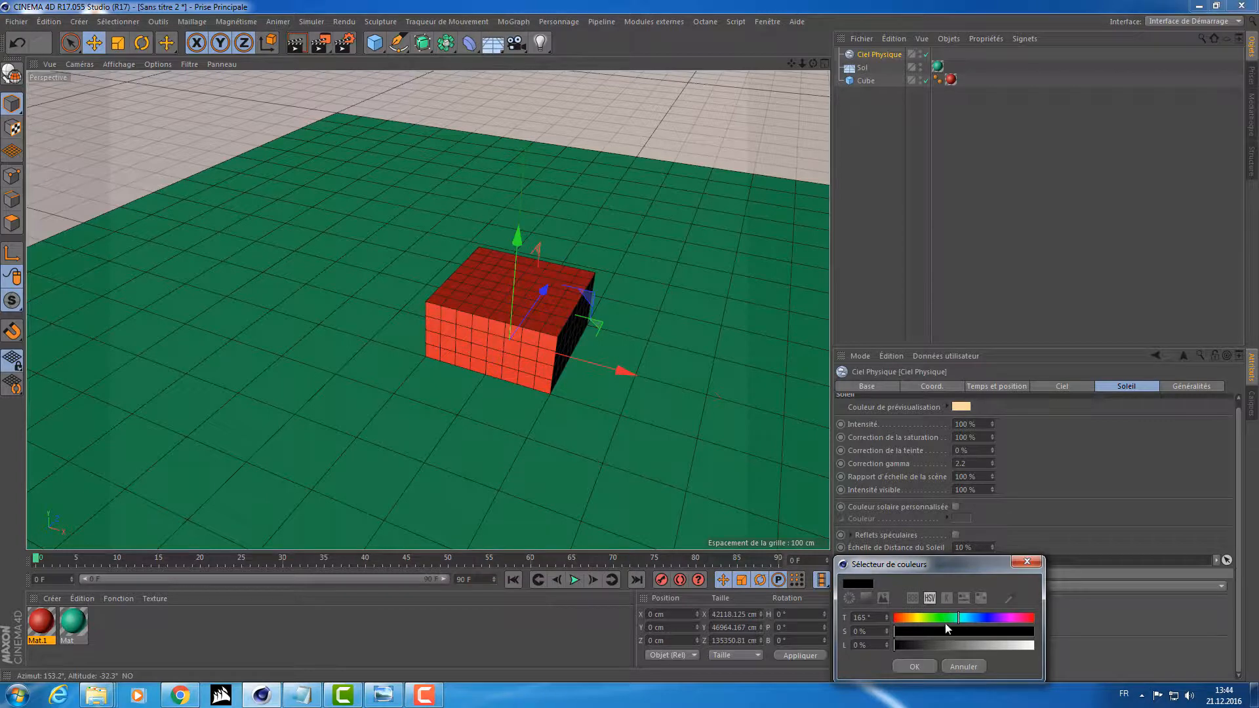
drag(992, 632, 1036, 617)
click(916, 671)
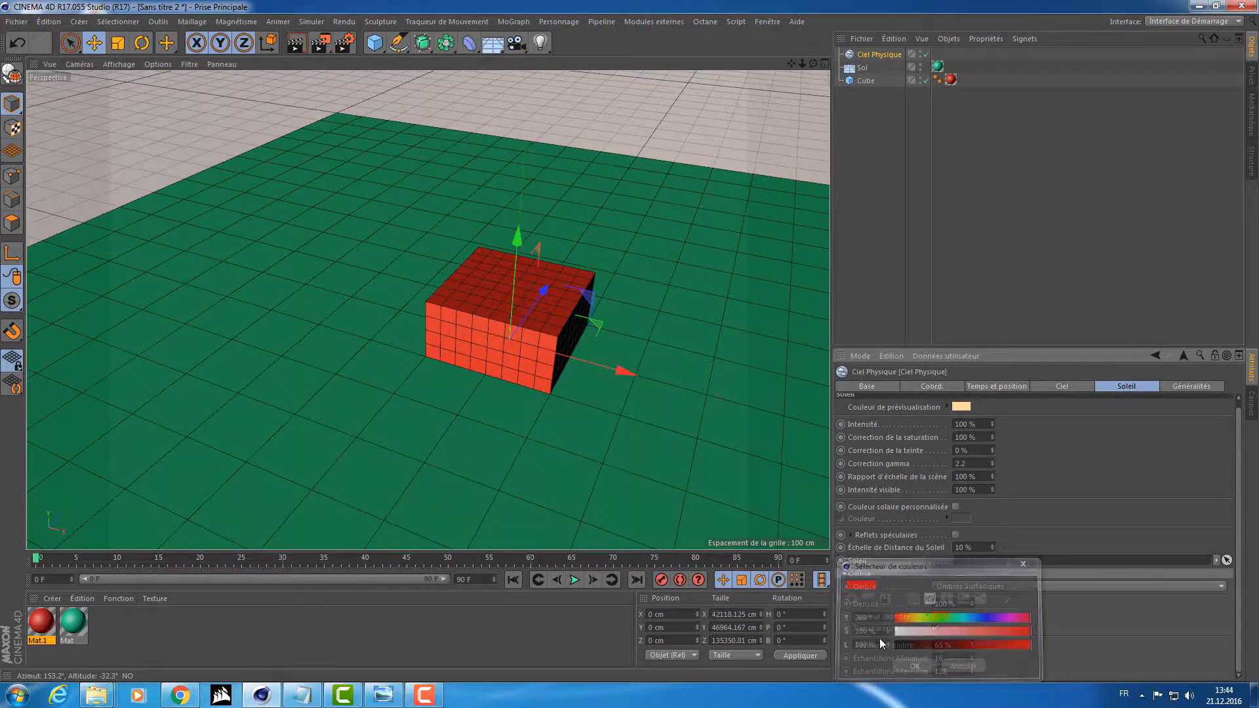
alt+drag(787, 544, 446, 321)
click(322, 39)
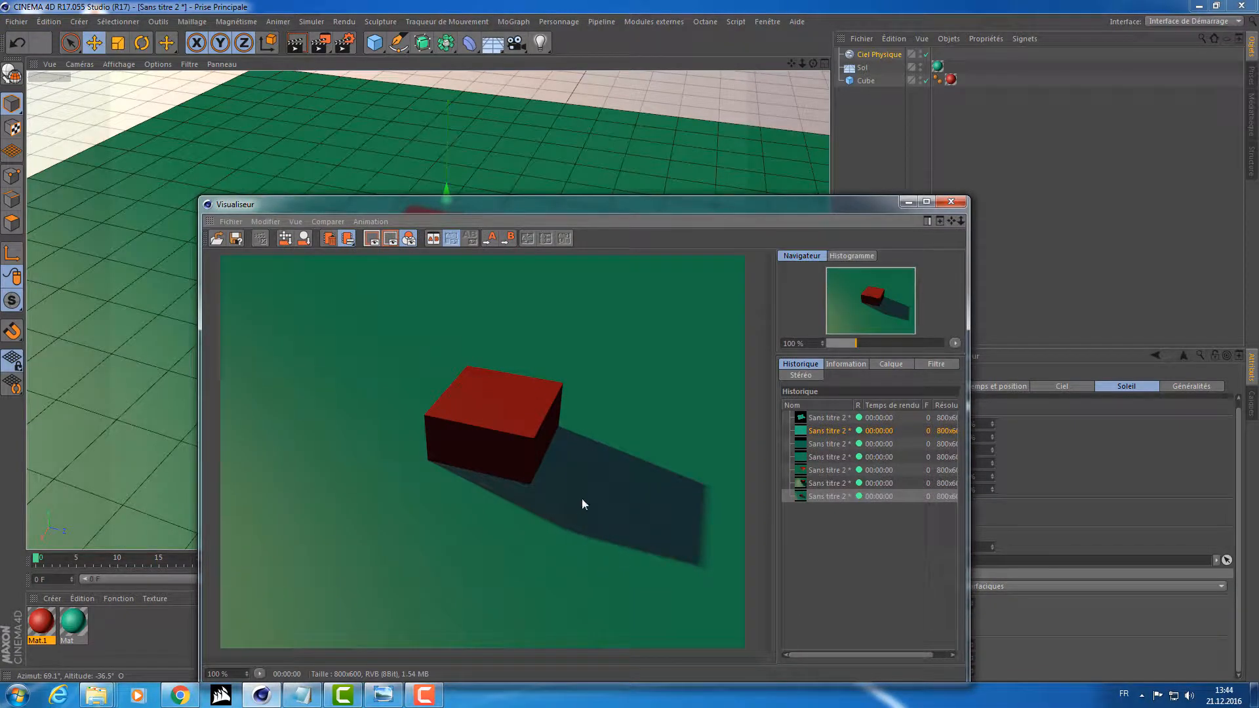
Compare the two latest renders of the cube's shadow in the picture viewer's history, and close the viewer.
click(818, 482)
click(817, 491)
click(850, 483)
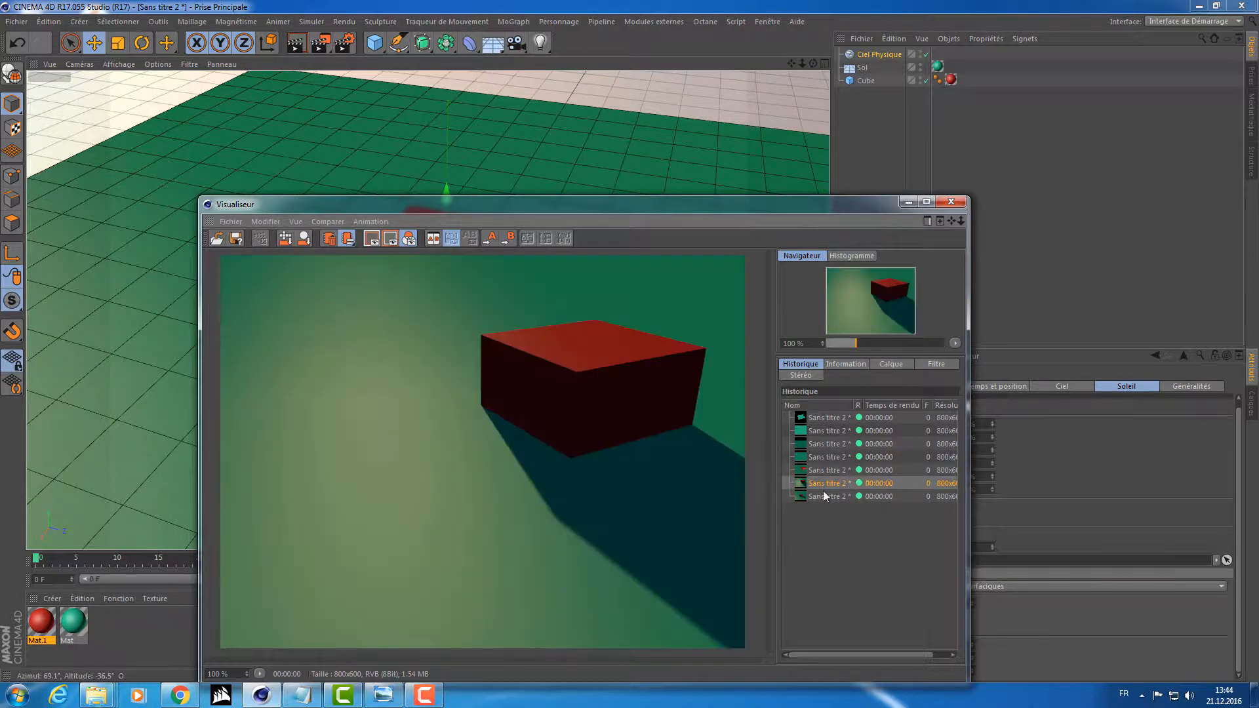
click(823, 495)
click(951, 207)
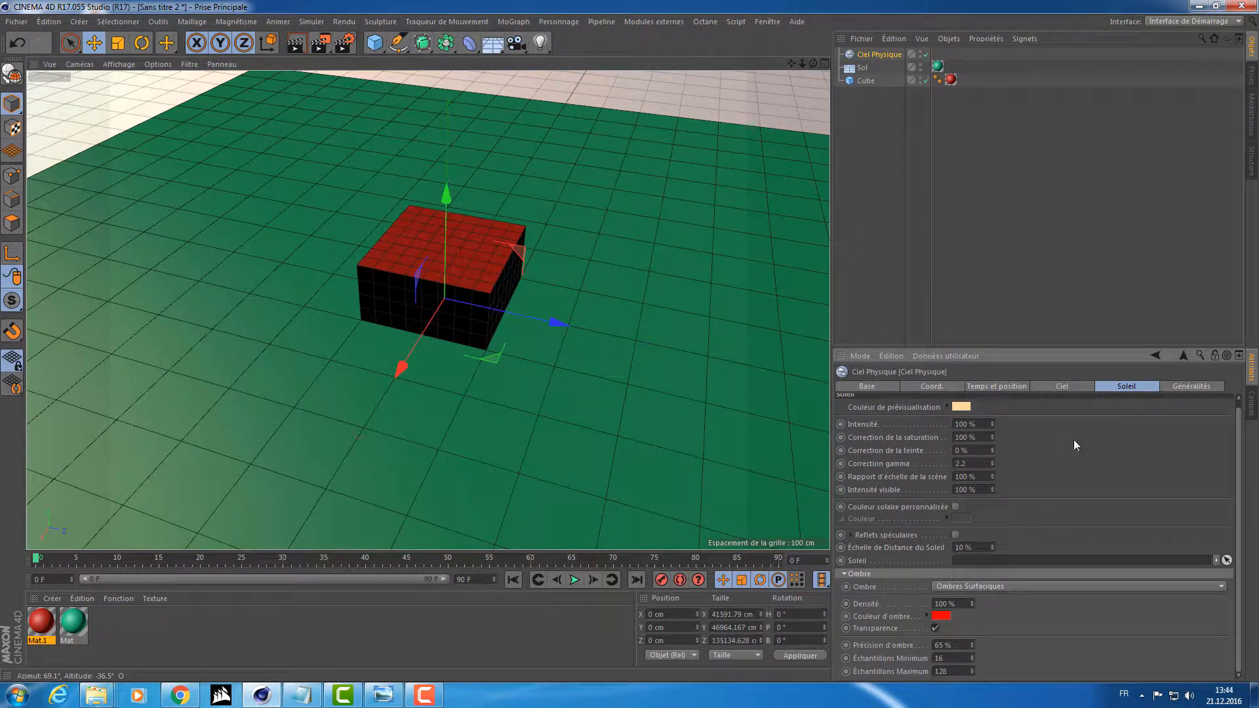
Set the sun's shadow type to Raytracées (Ombres franches), render the cube in the picture viewer, and close it.
click(1059, 387)
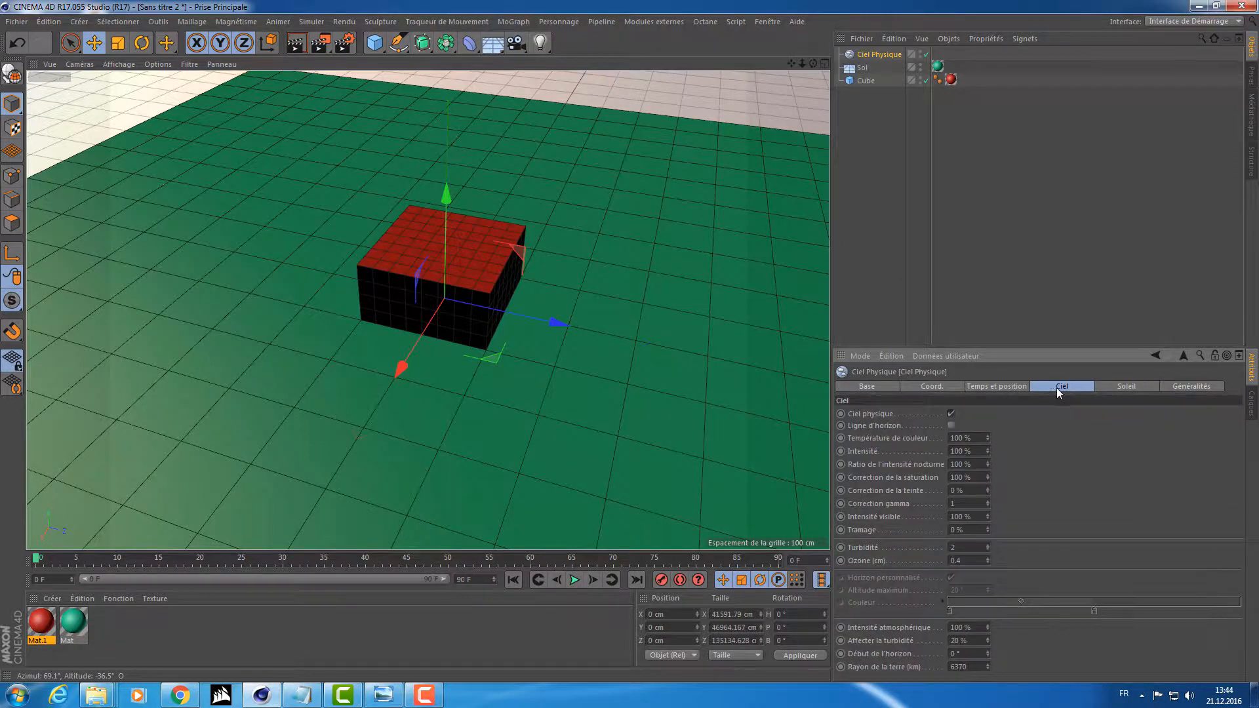
click(984, 385)
click(954, 384)
click(1073, 388)
click(1117, 385)
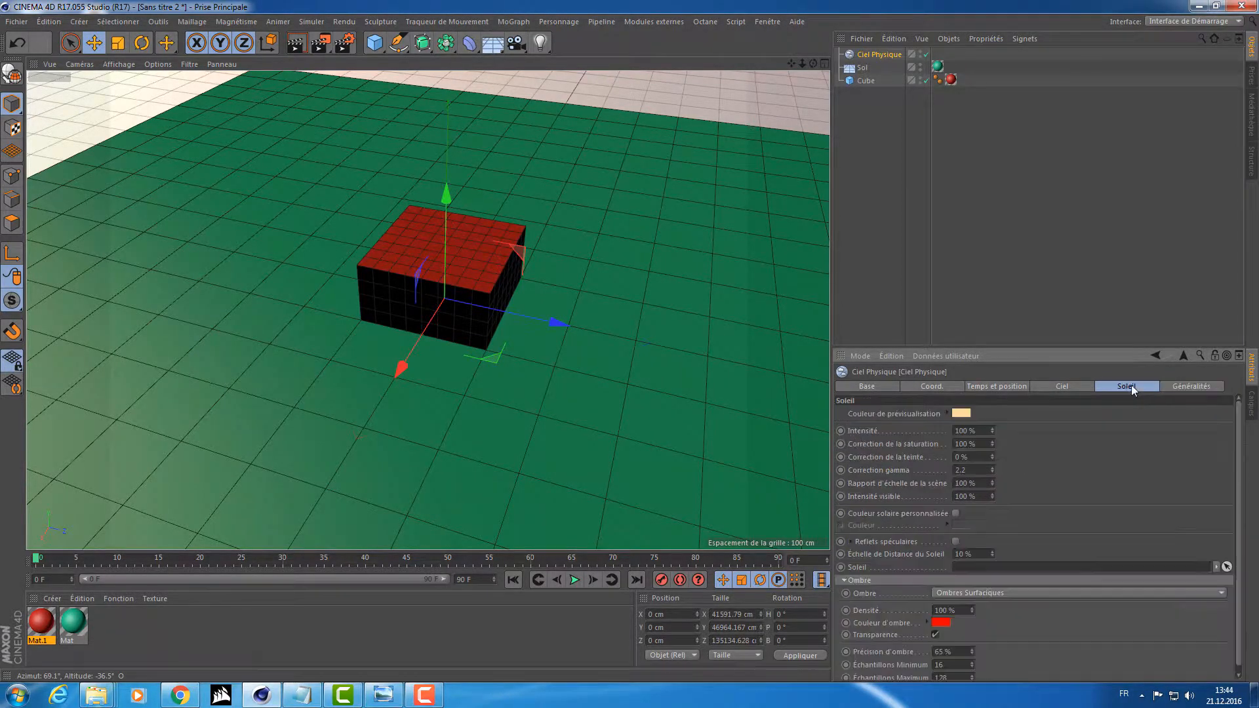
scroll(1013, 606, down, 1)
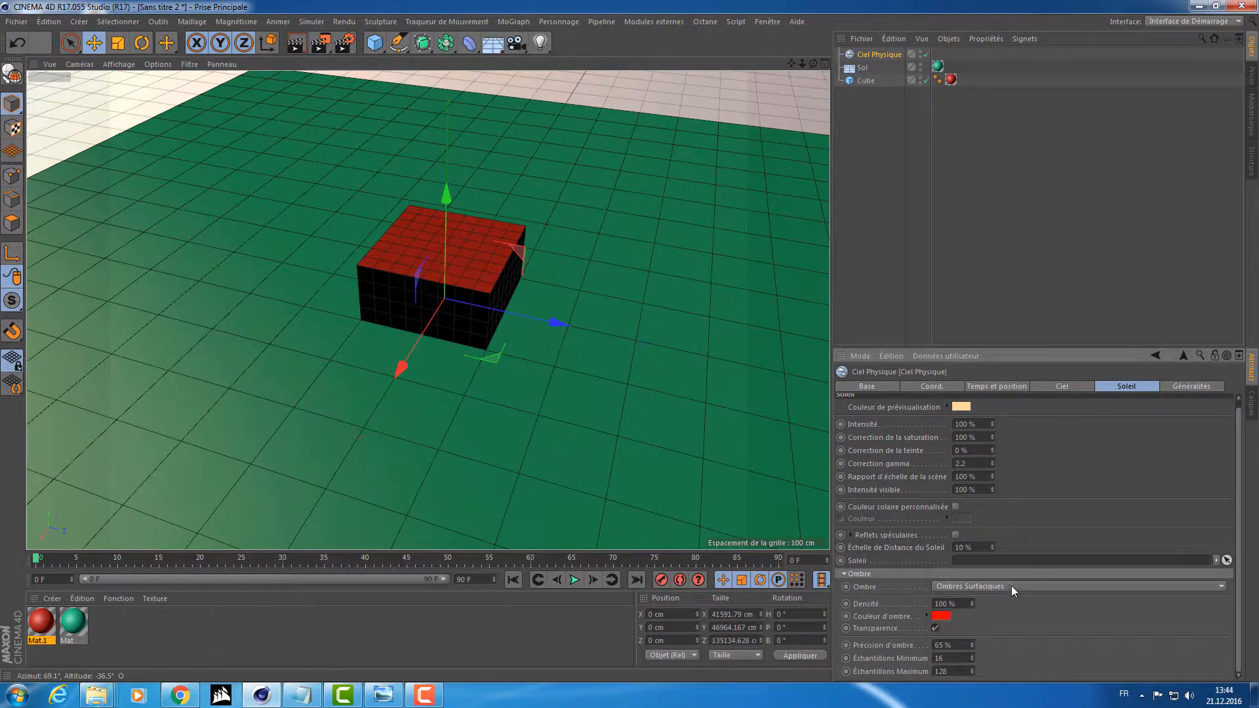
click(1010, 585)
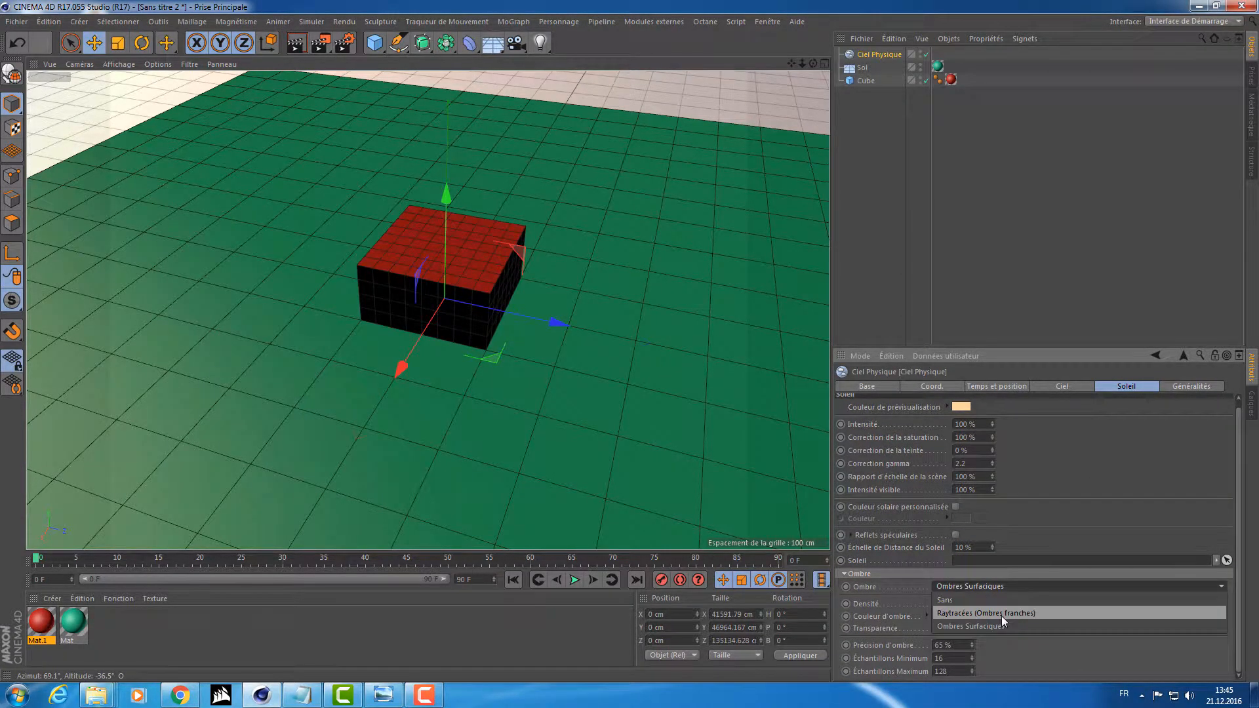
click(1002, 614)
click(320, 43)
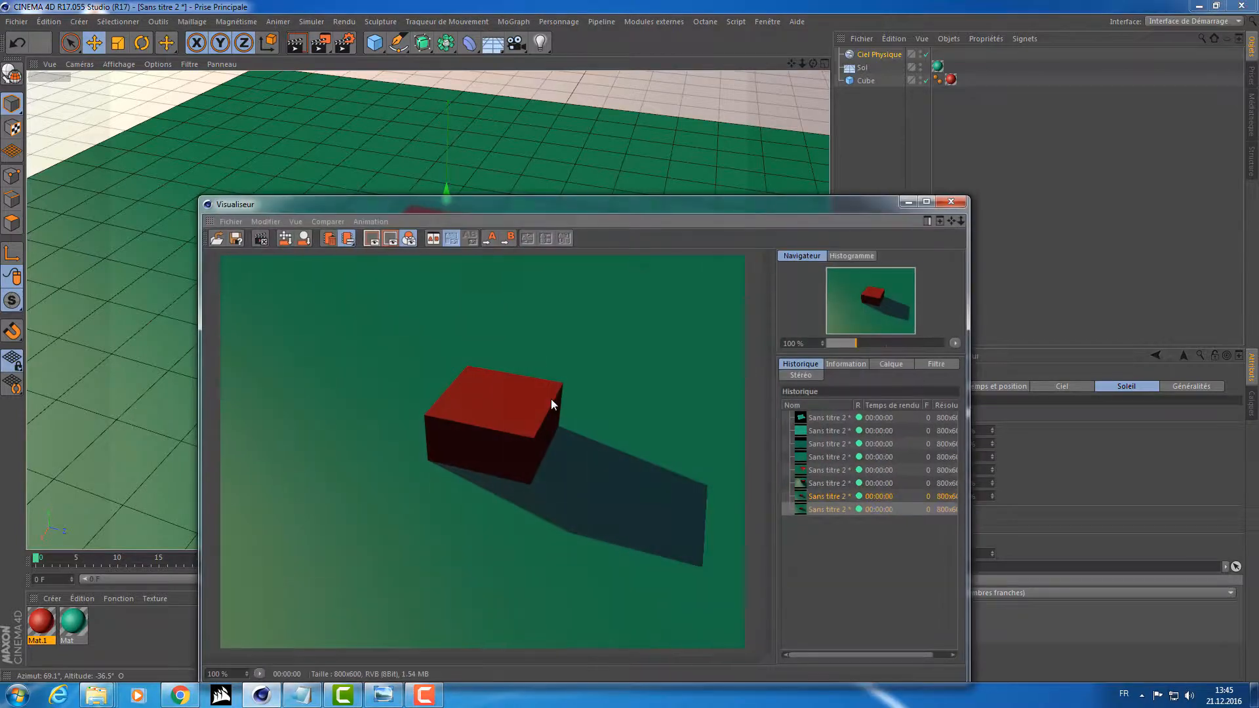
click(952, 202)
Turn off the transparency option for the sun's shadow, render the cube again, and close the picture viewer.
key(F5)
middle_click(337, 219)
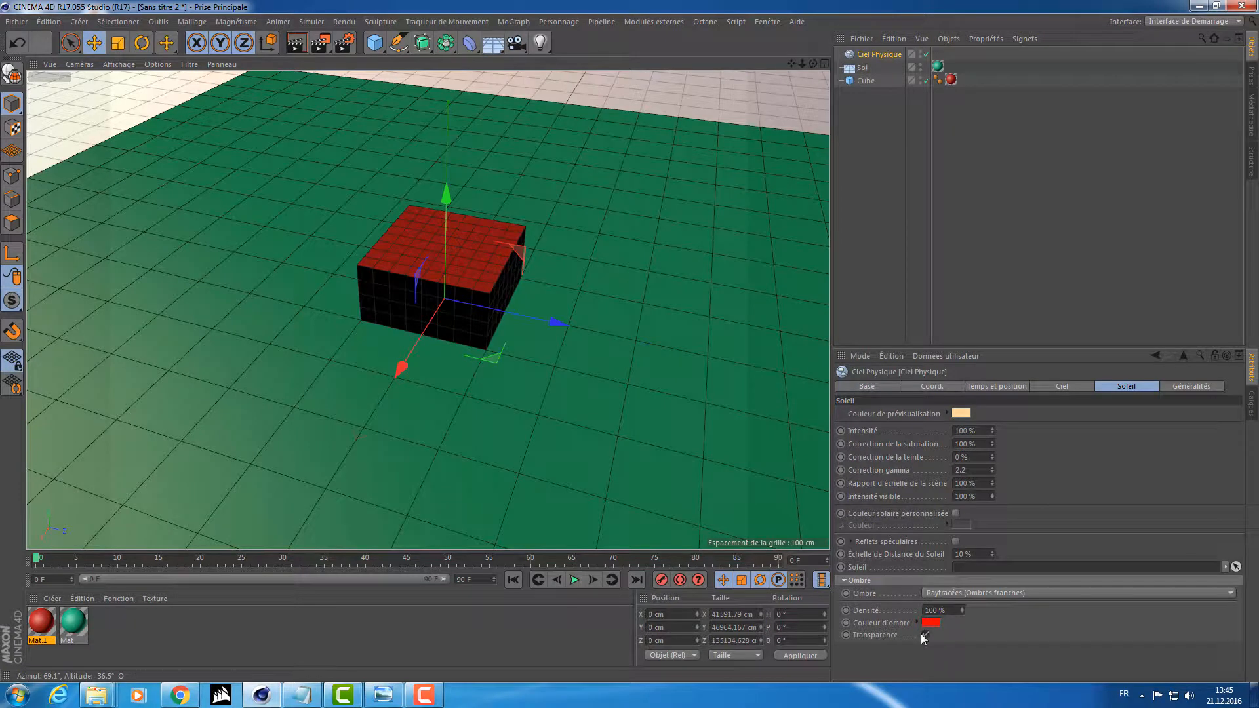
click(321, 44)
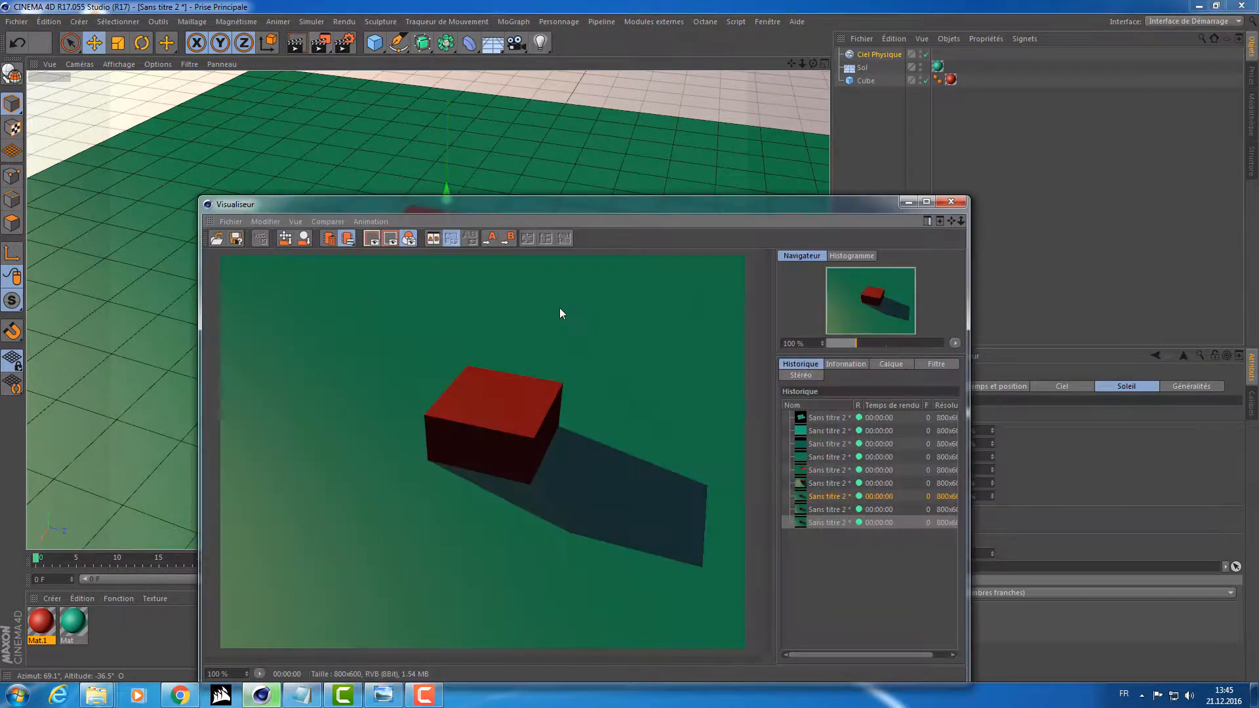
click(950, 202)
click(858, 39)
click(885, 203)
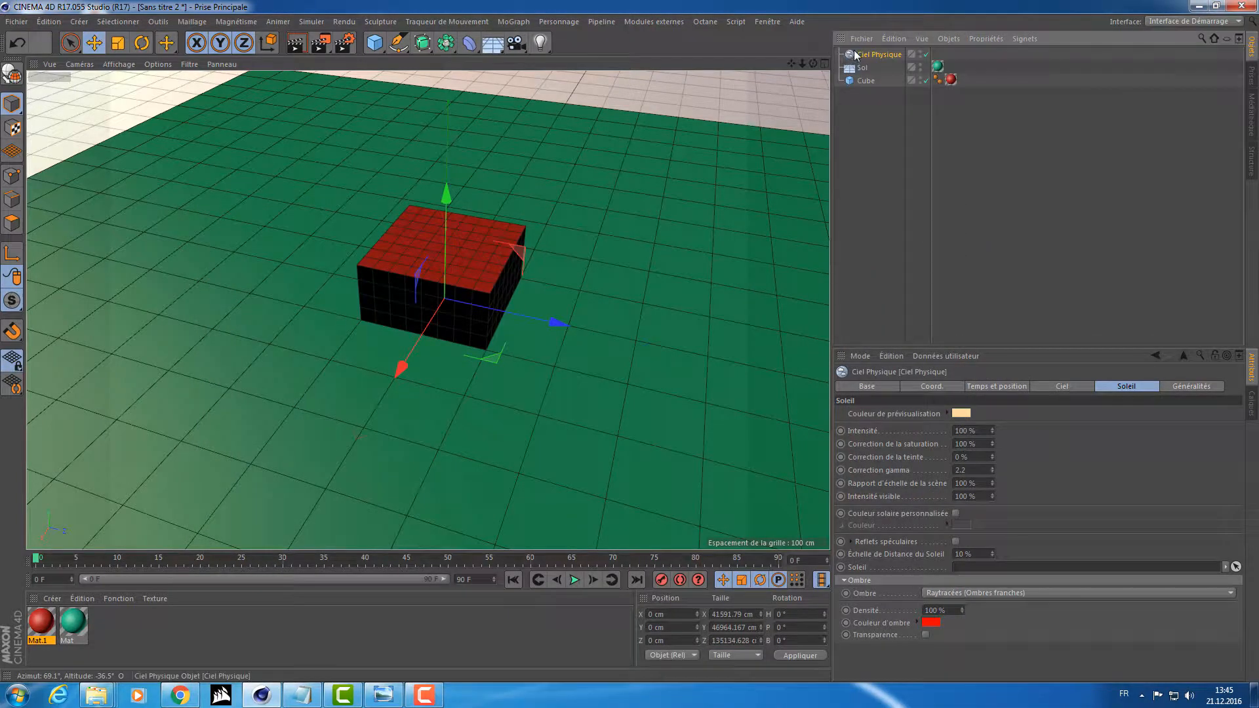
Examine the cube's lit side and the physical sky's sun correction, time and position, and sky settings.
alt+drag(580, 265, 683, 281)
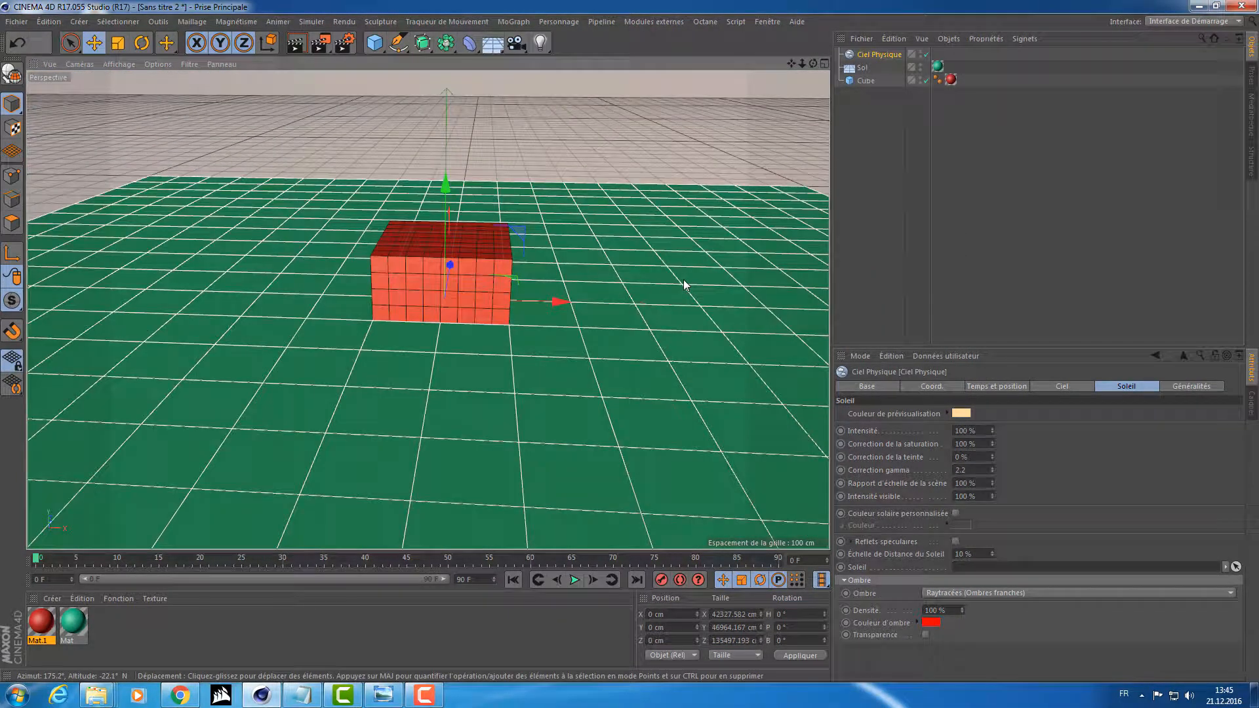
click(964, 470)
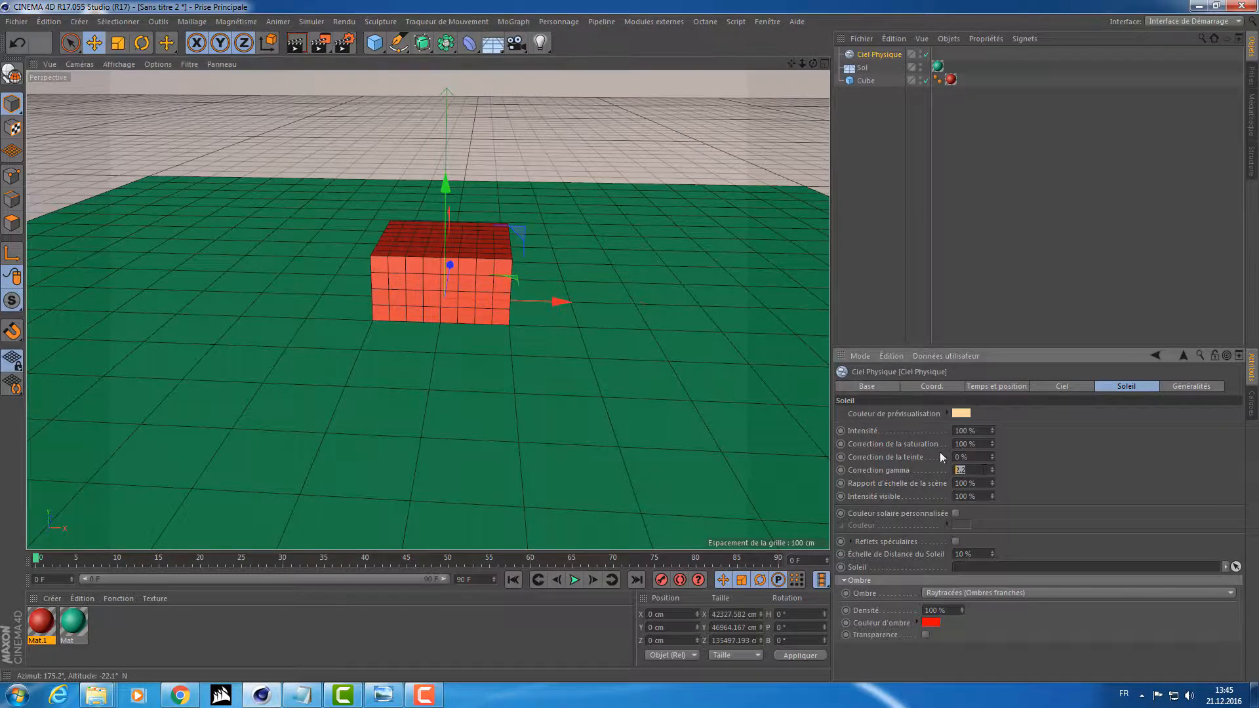
click(980, 444)
click(1064, 444)
click(1062, 386)
click(1003, 386)
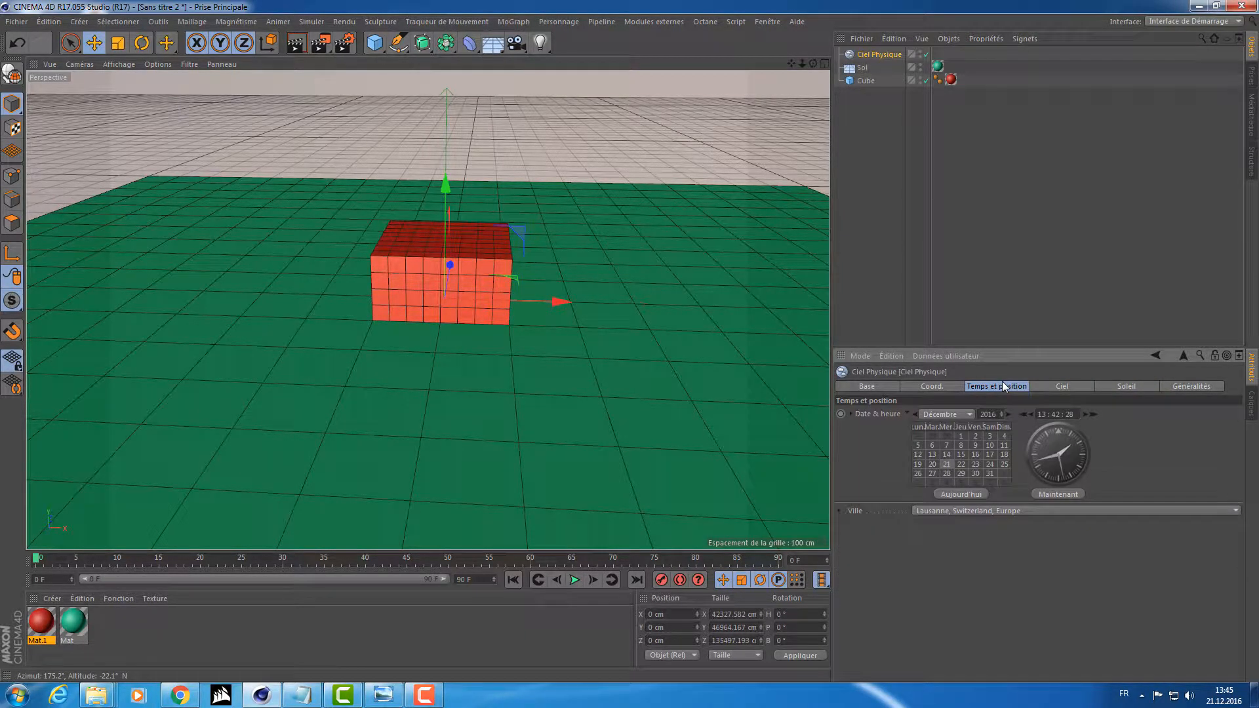
click(1049, 385)
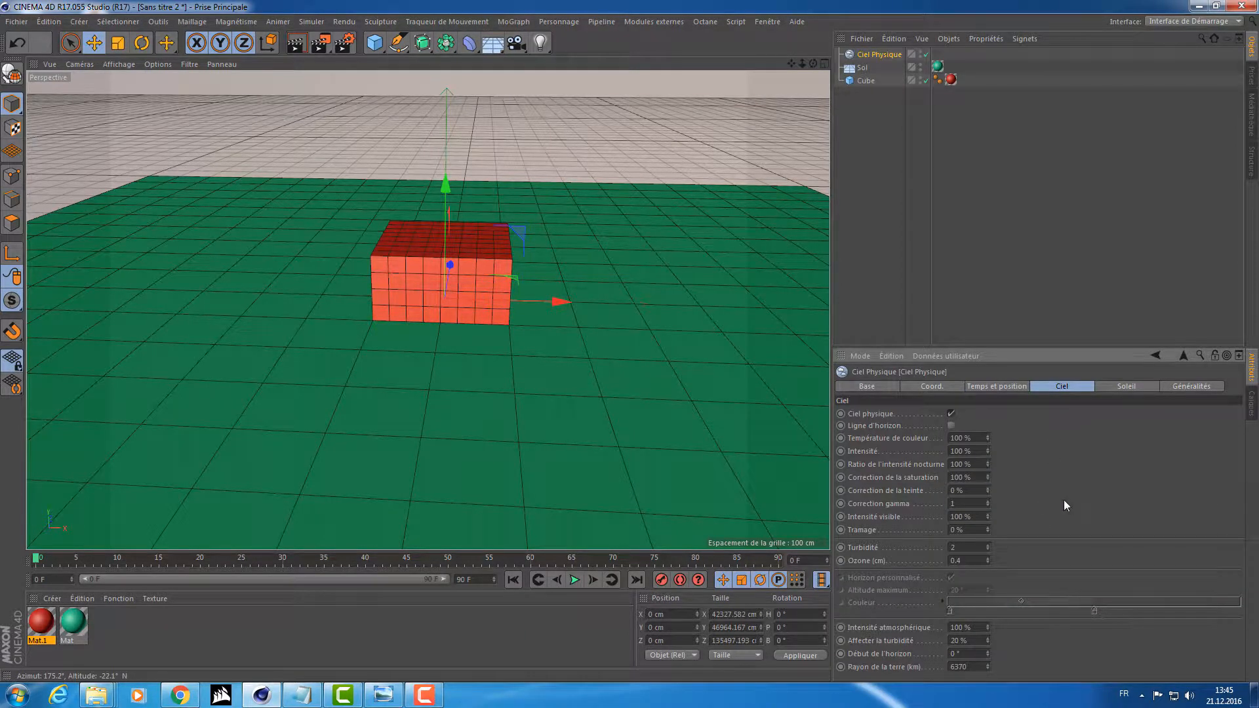
middle_click(1064, 500)
middle_click(360, 242)
Add a new physical sky, delete the previous one, and show the new sky's time and position settings.
click(492, 42)
click(708, 69)
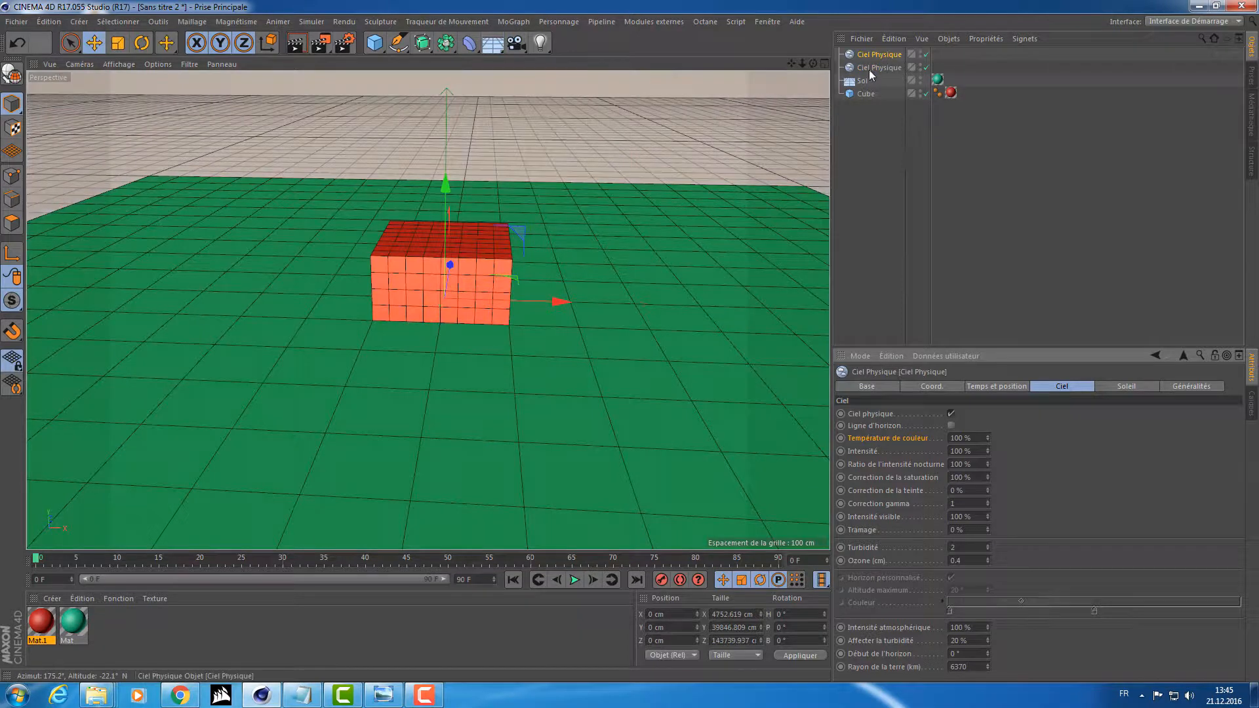
key(Delete)
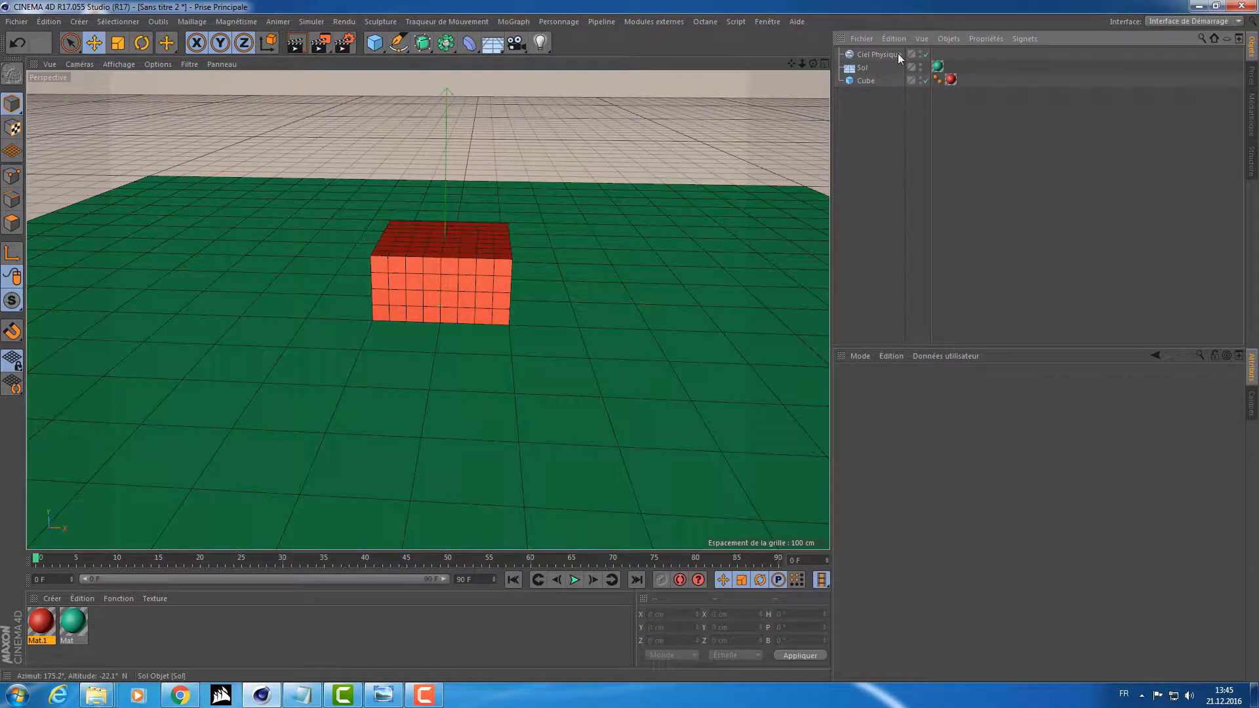
click(898, 55)
click(1003, 387)
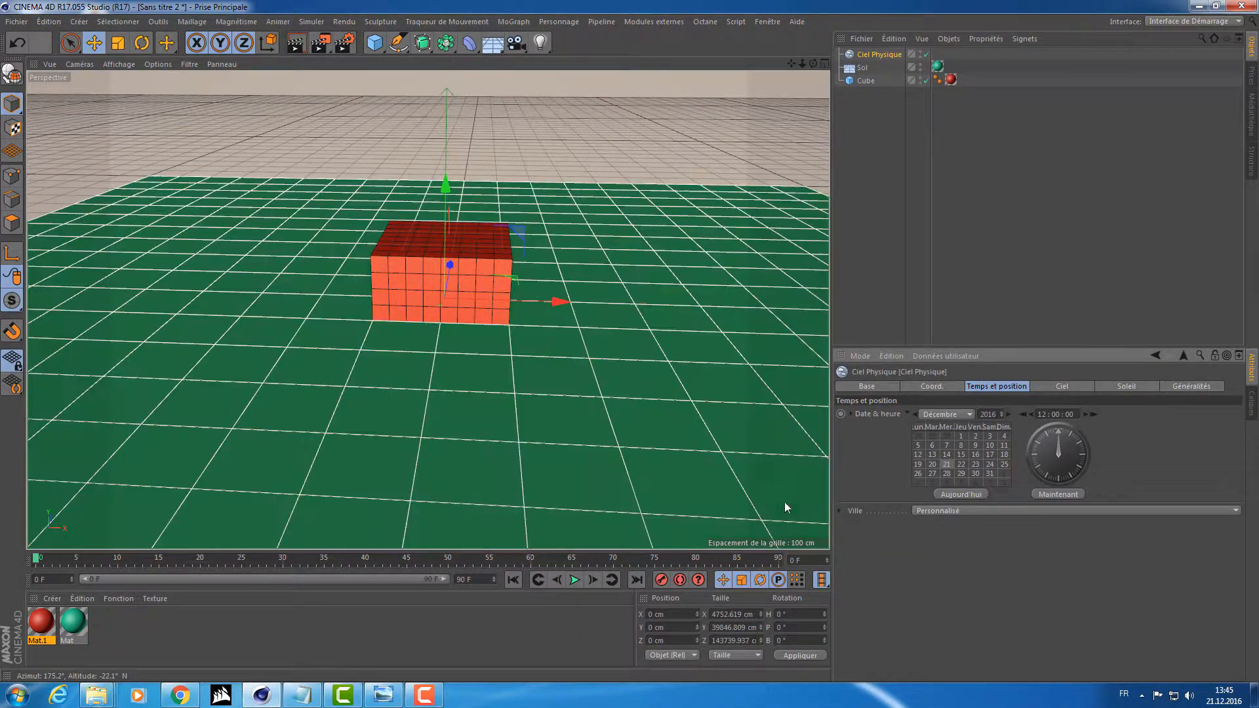
Rotate the new physical sky around its vertical axis to a heading of about 138°.
alt+drag(555, 297, 341, 289)
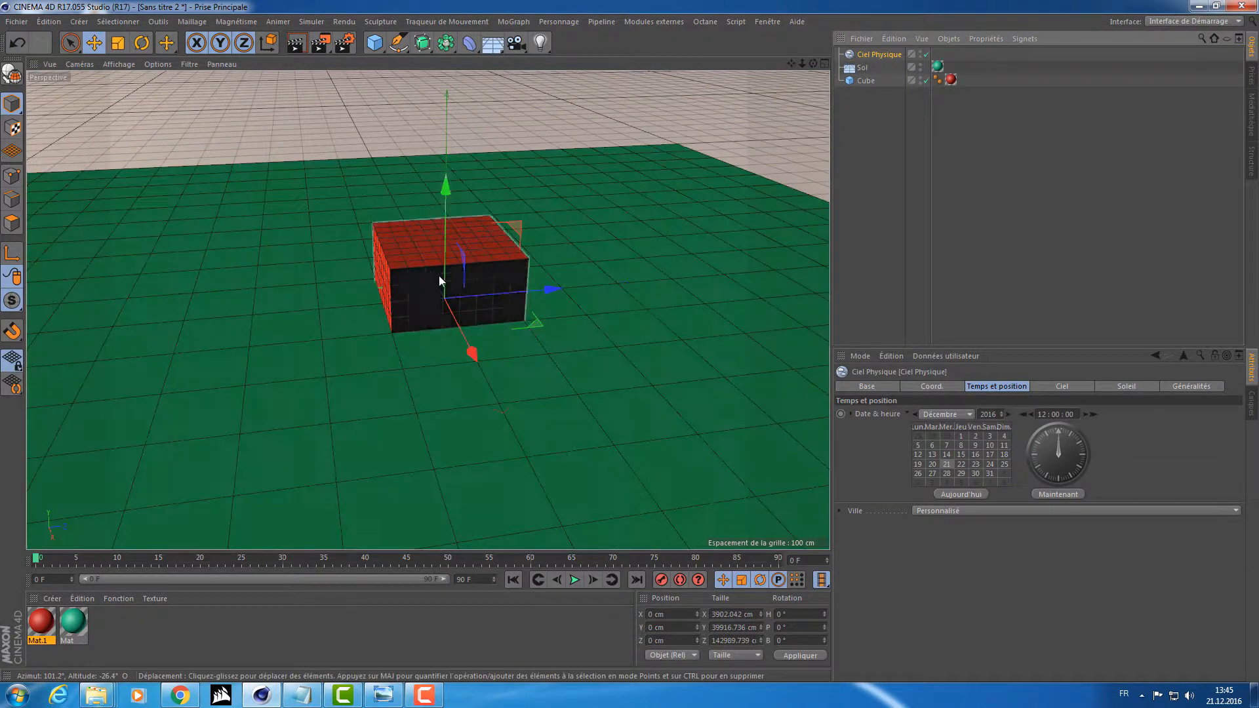
key(r)
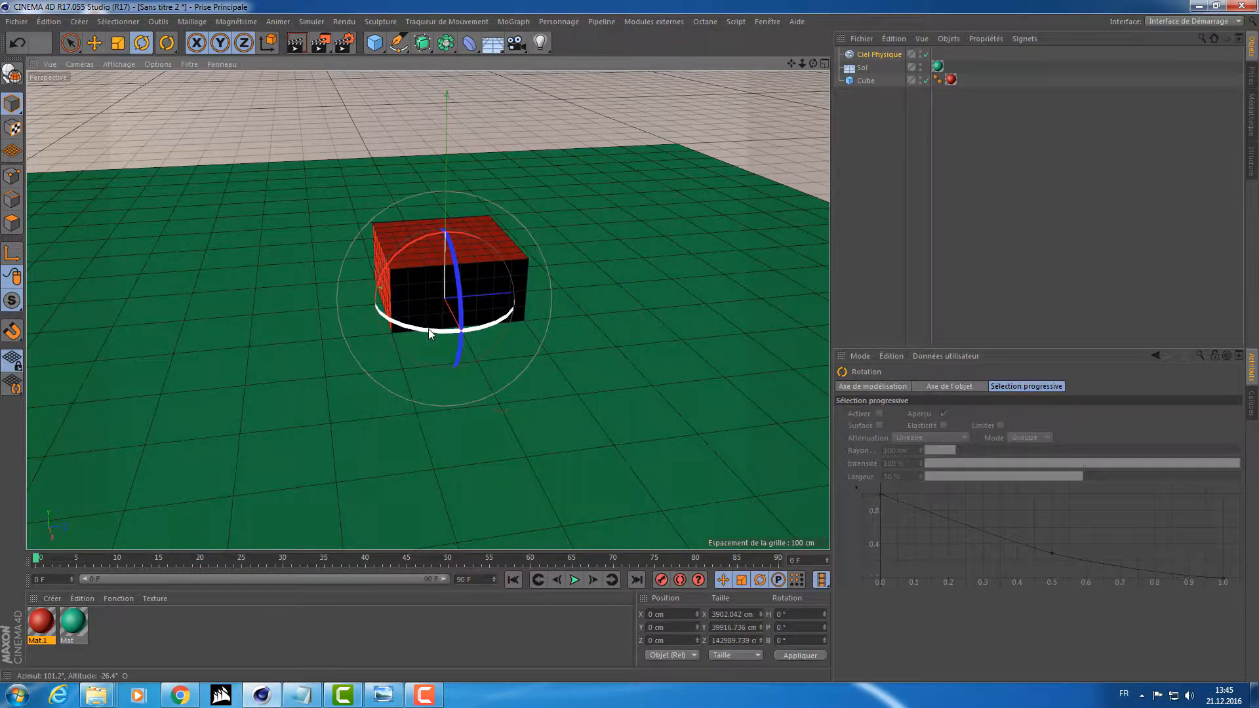
drag(428, 329, 550, 265)
alt+drag(550, 265, 486, 281)
Adjust the physical sky's heading to about 120° while checking the light on the cube against the horizon.
scroll(486, 280, up, 5)
alt+drag(658, 317, 600, 278)
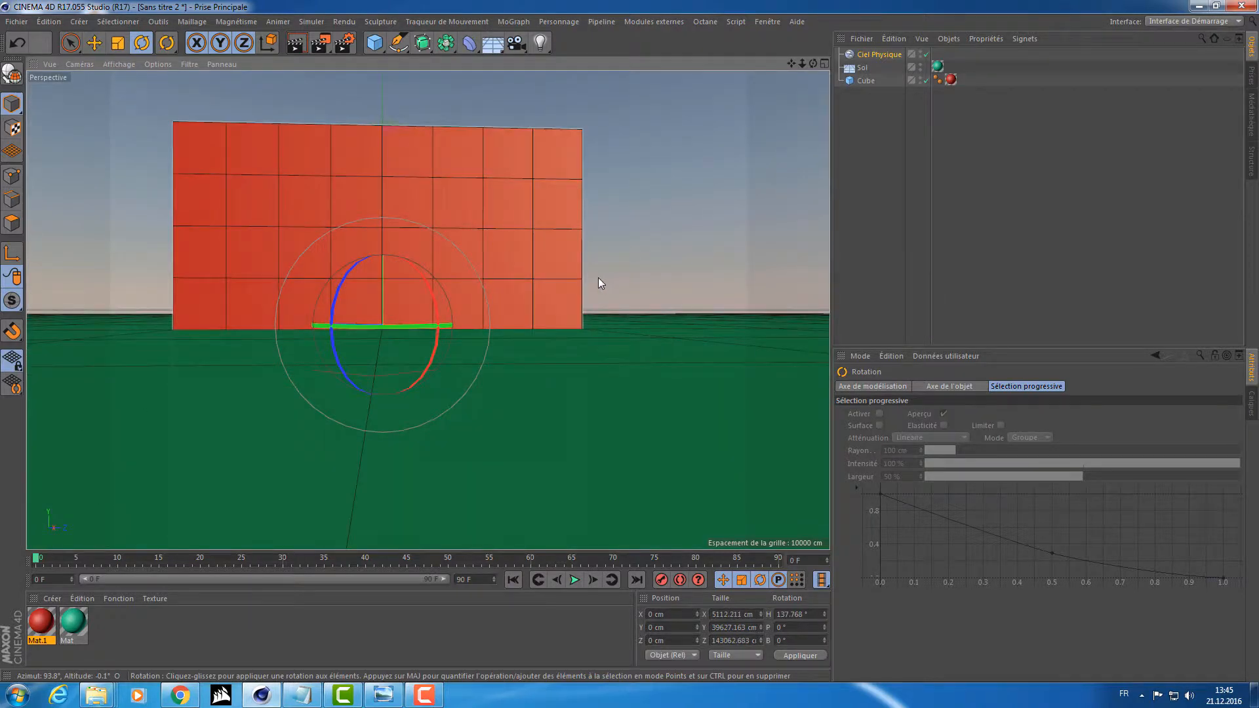
scroll(598, 277, down, 2)
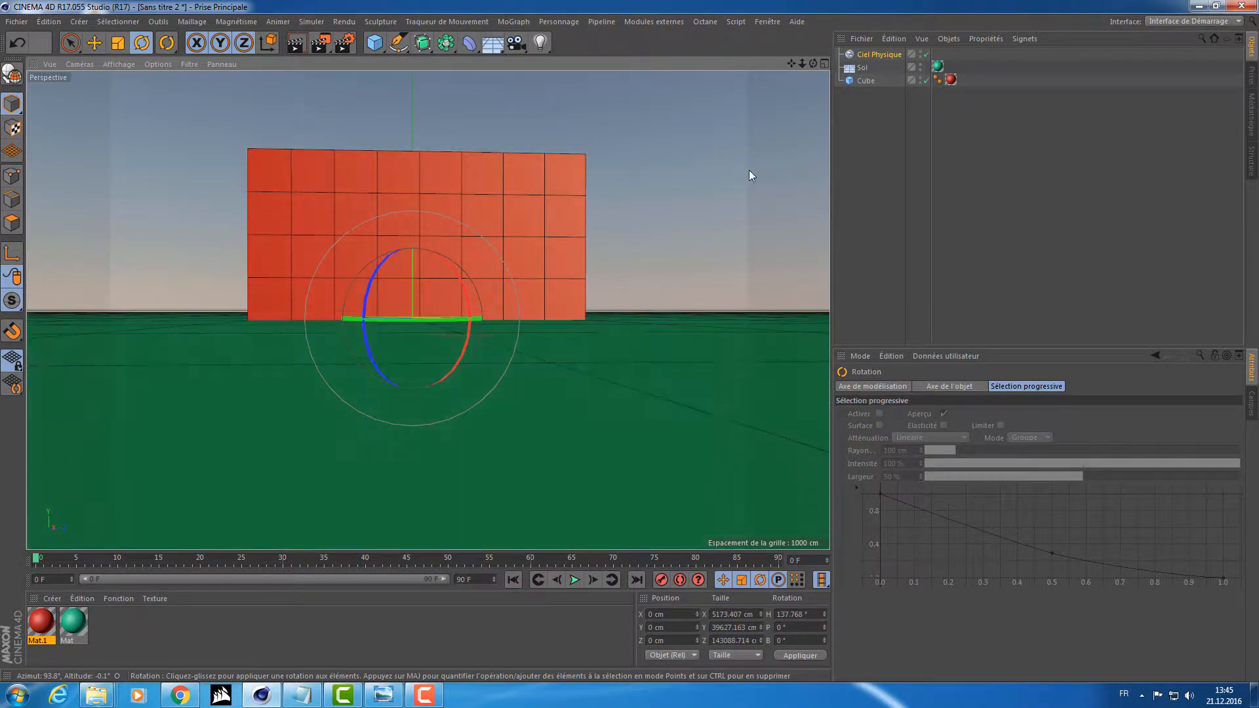
drag(427, 318, 404, 335)
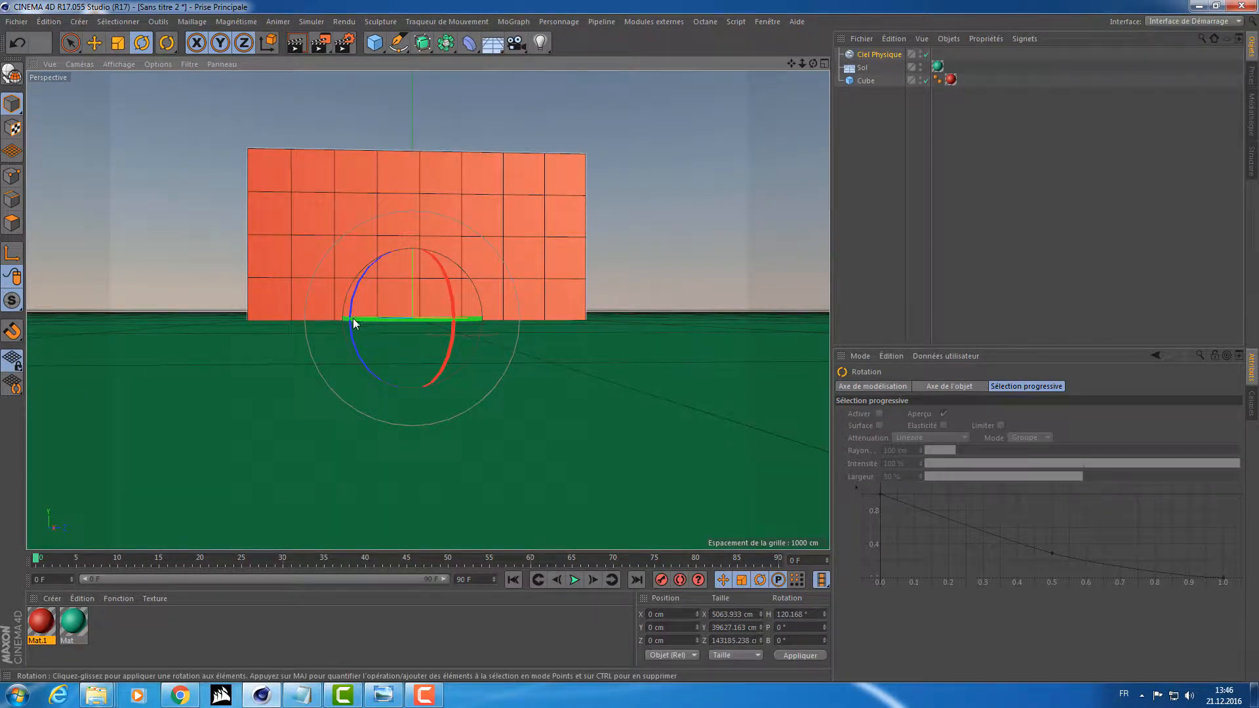
alt+drag(652, 131, 683, 202)
alt+middle_drag(672, 225, 622, 283)
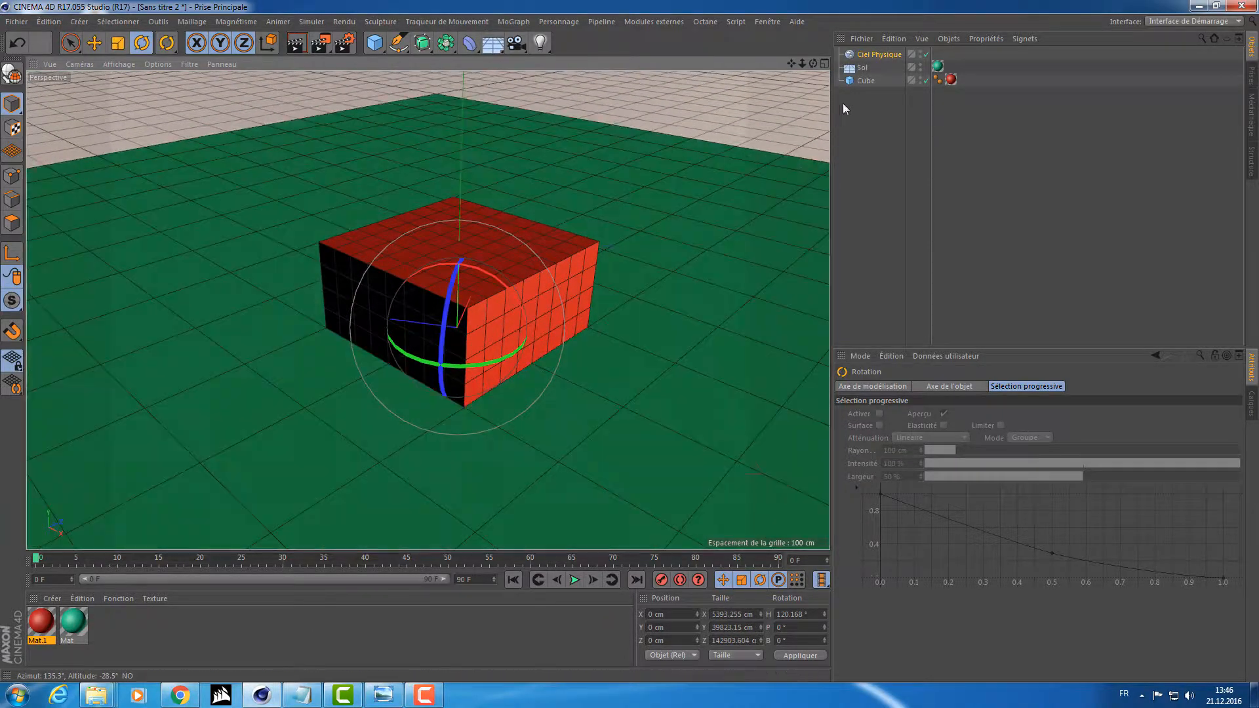
Open the physical sky's sky manager, enlarge it, and load the blue cloudy sky preset, fourth in the third row.
click(858, 55)
double_click(848, 54)
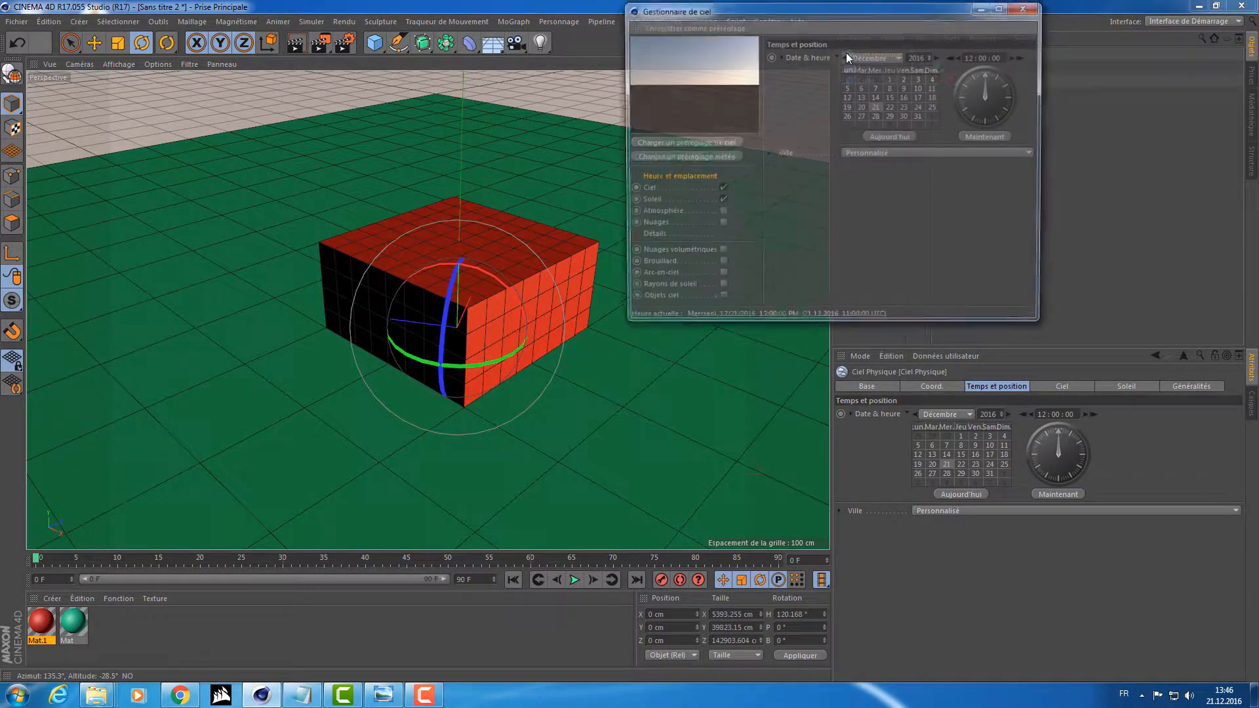
drag(871, 6, 804, 137)
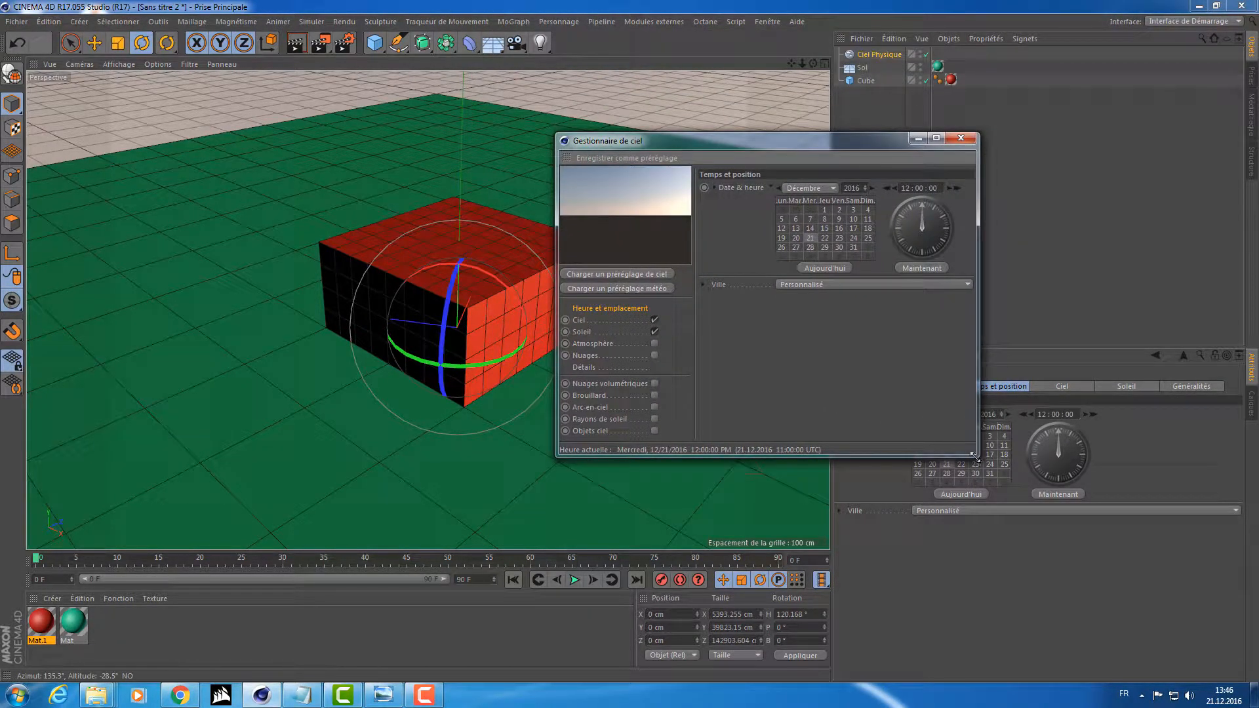
drag(975, 454, 1104, 522)
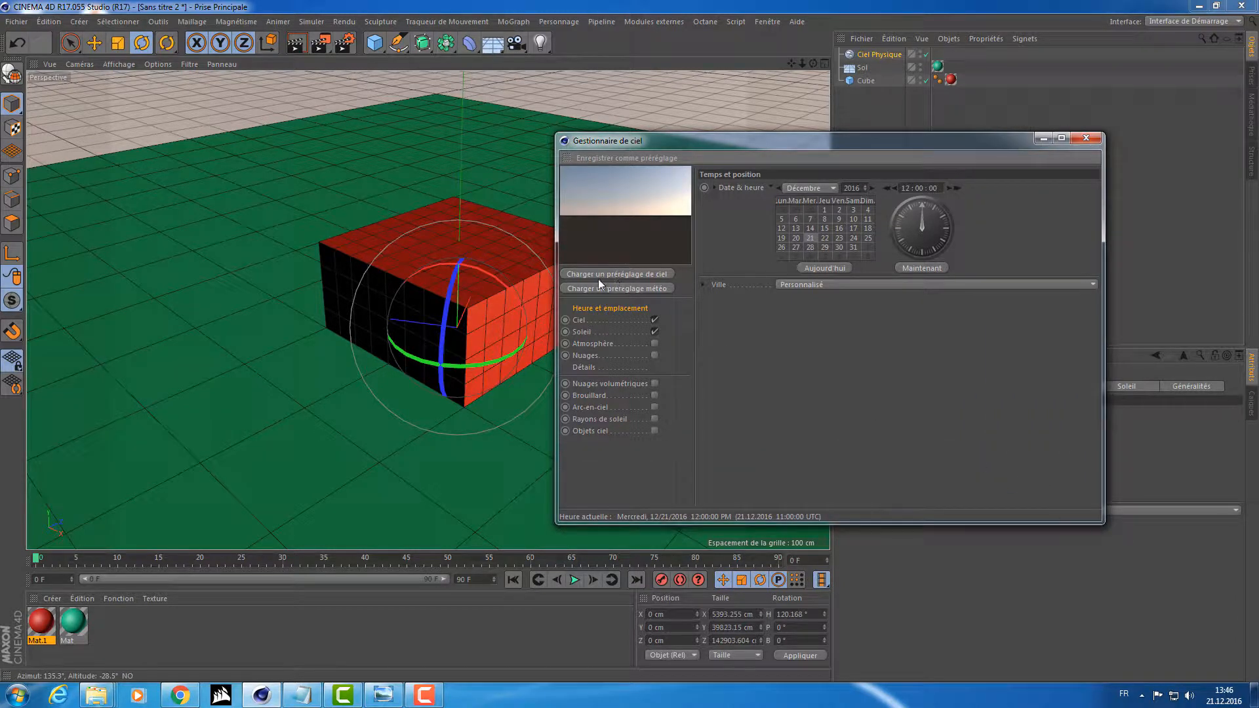
click(635, 273)
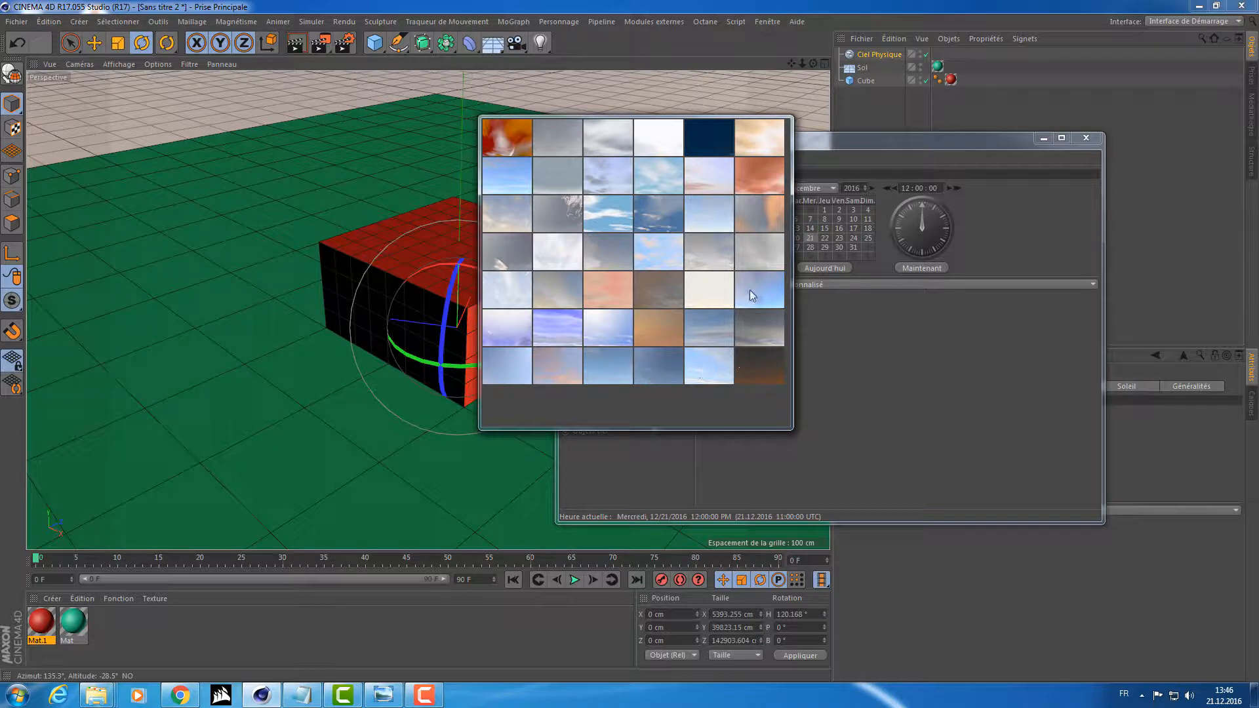
click(696, 213)
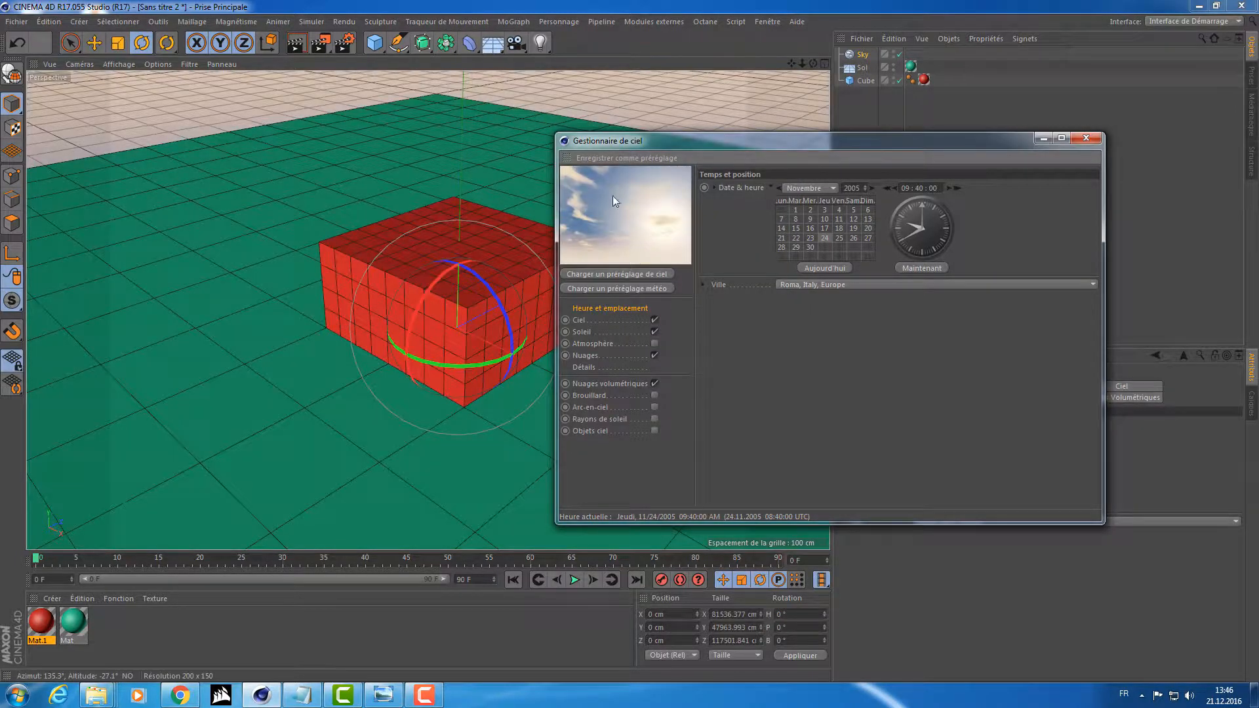
Render the cube under the cloudy sky preset, and arrange the picture viewer and sky manager side by side.
click(322, 46)
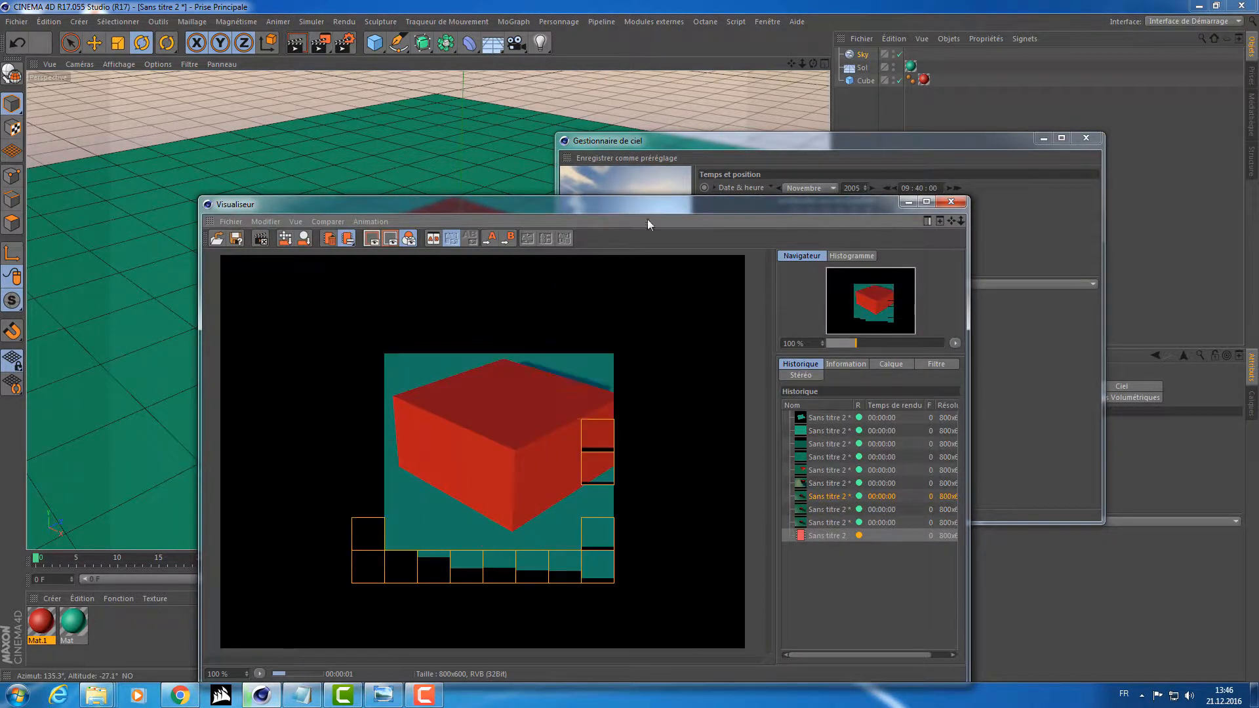
drag(620, 209, 495, 176)
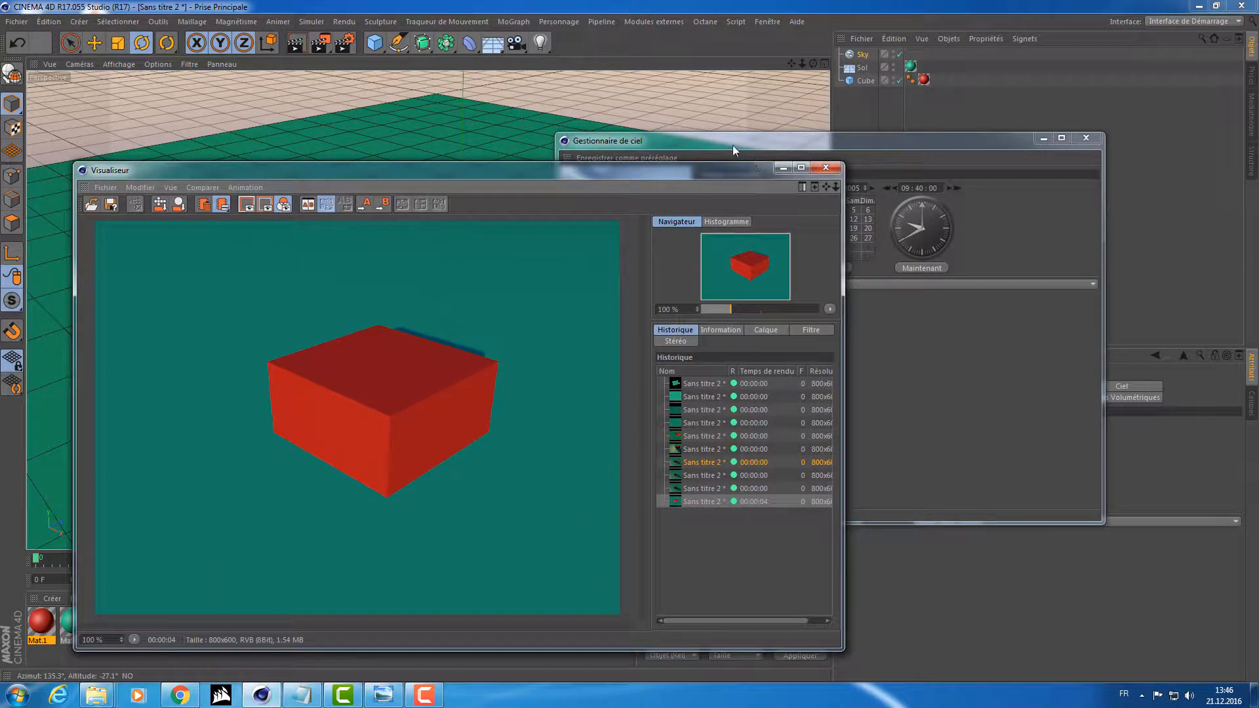
drag(733, 144, 810, 104)
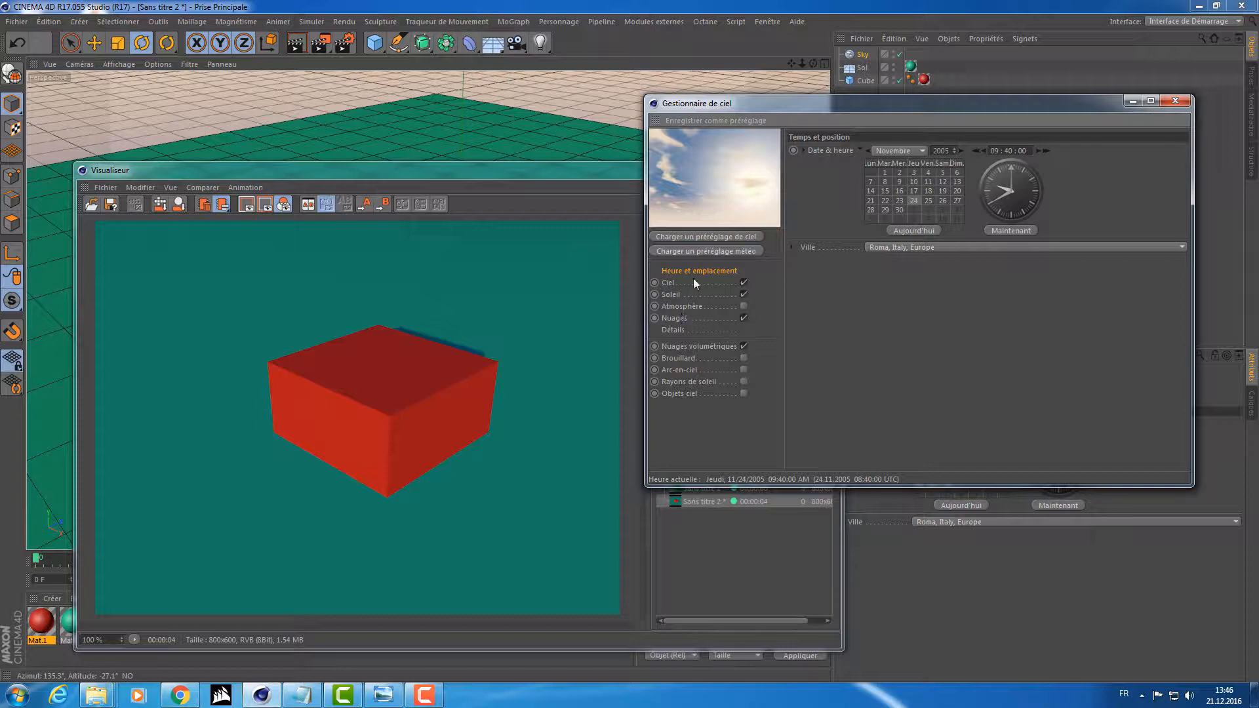
Load the first sky preset, with orange-red clouds, render the cube under it, and compare it with the previous render.
click(698, 236)
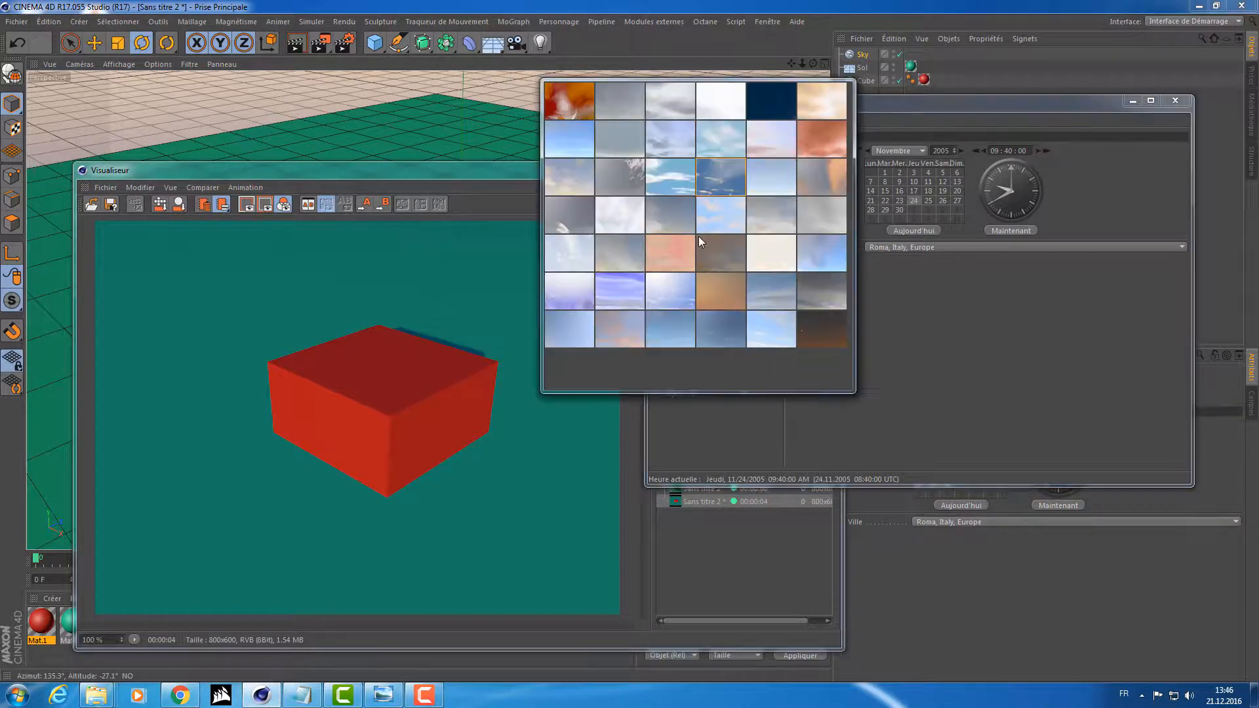
click(557, 99)
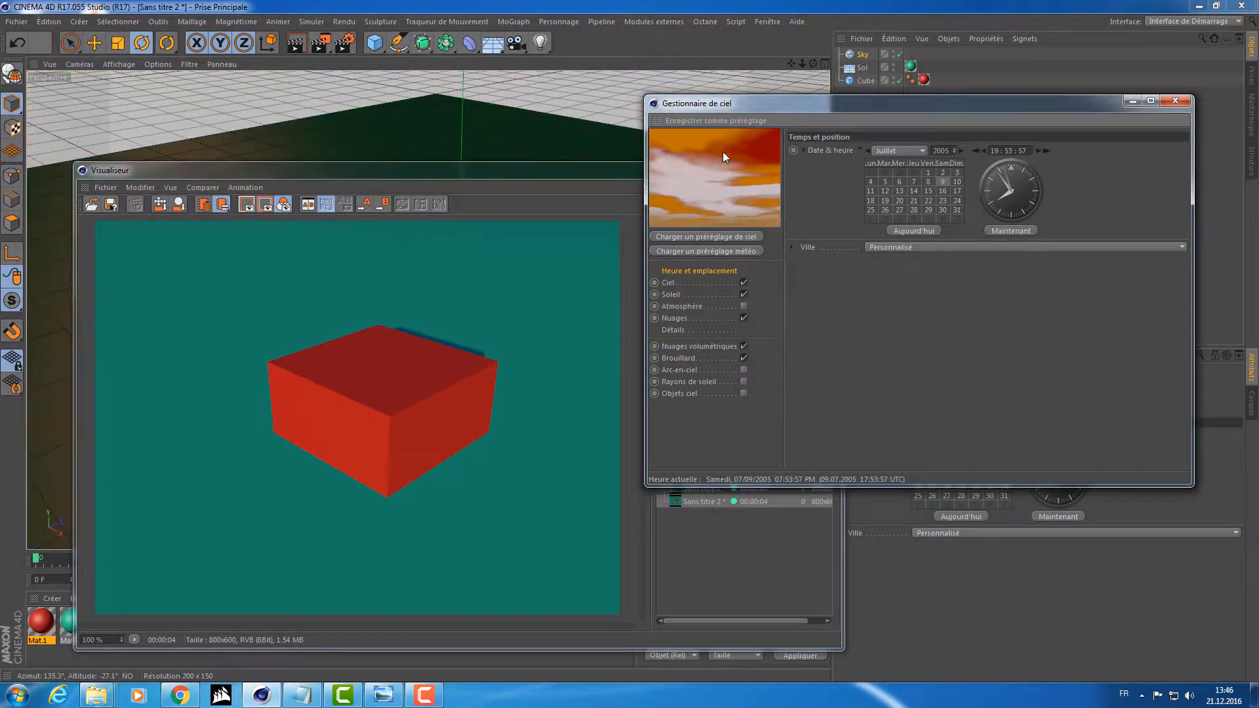
click(320, 45)
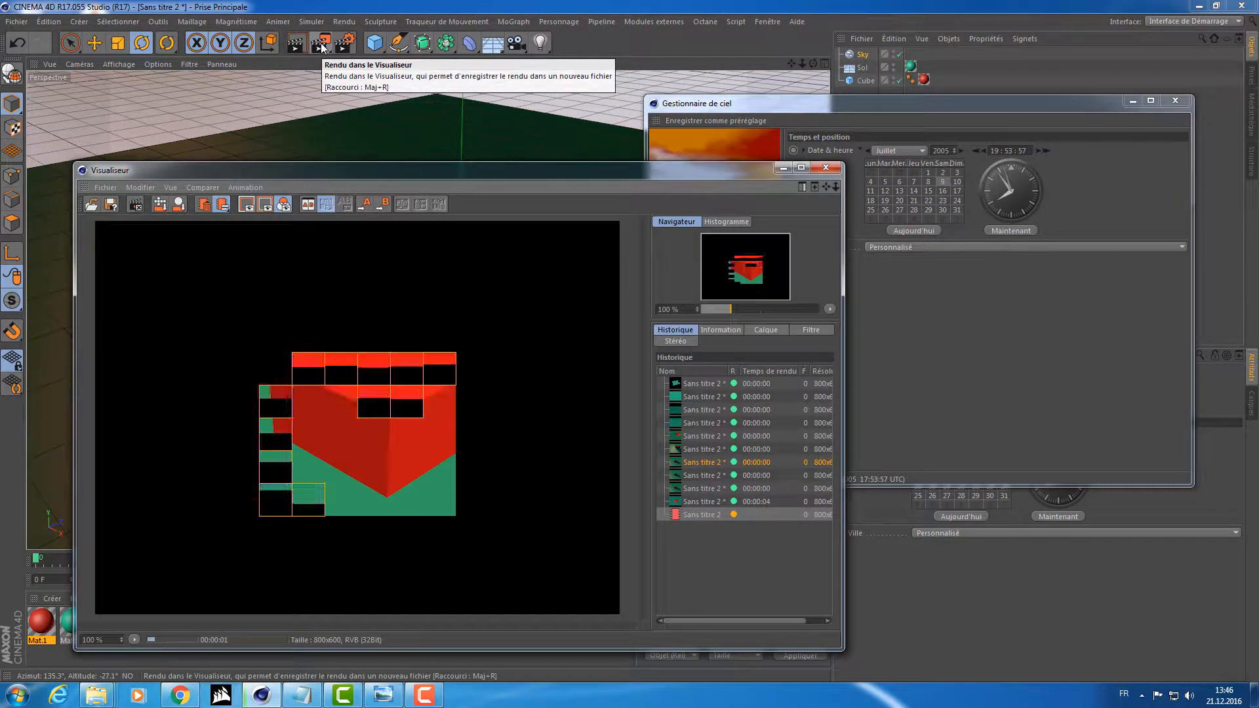
click(702, 501)
click(695, 514)
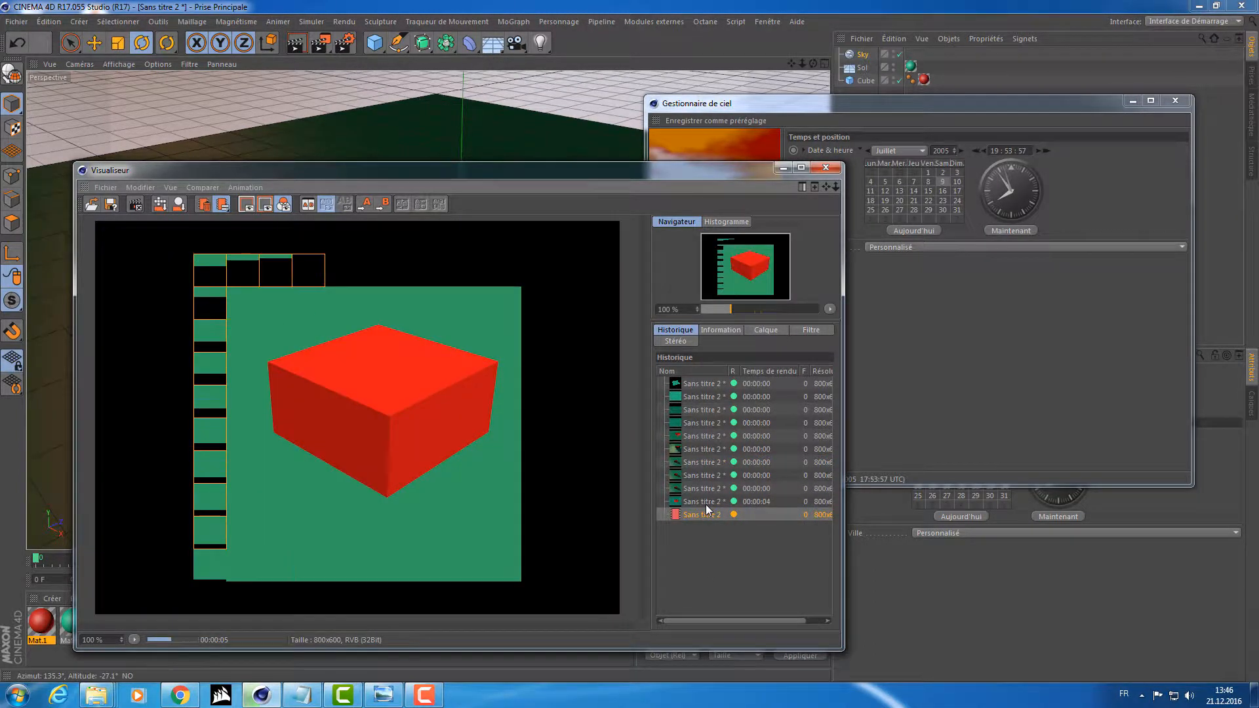
Compare the last two renders in the picture viewer's history, ending on the newest one, and close the viewer.
click(705, 502)
click(698, 519)
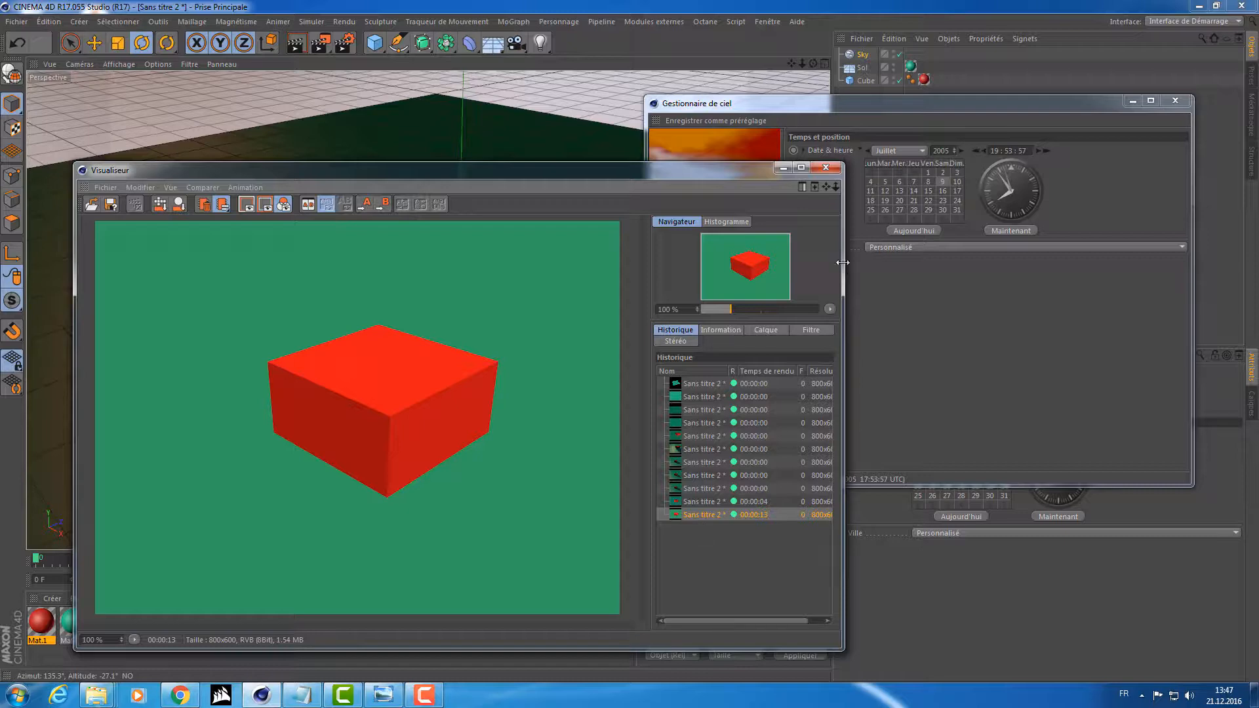
click(826, 167)
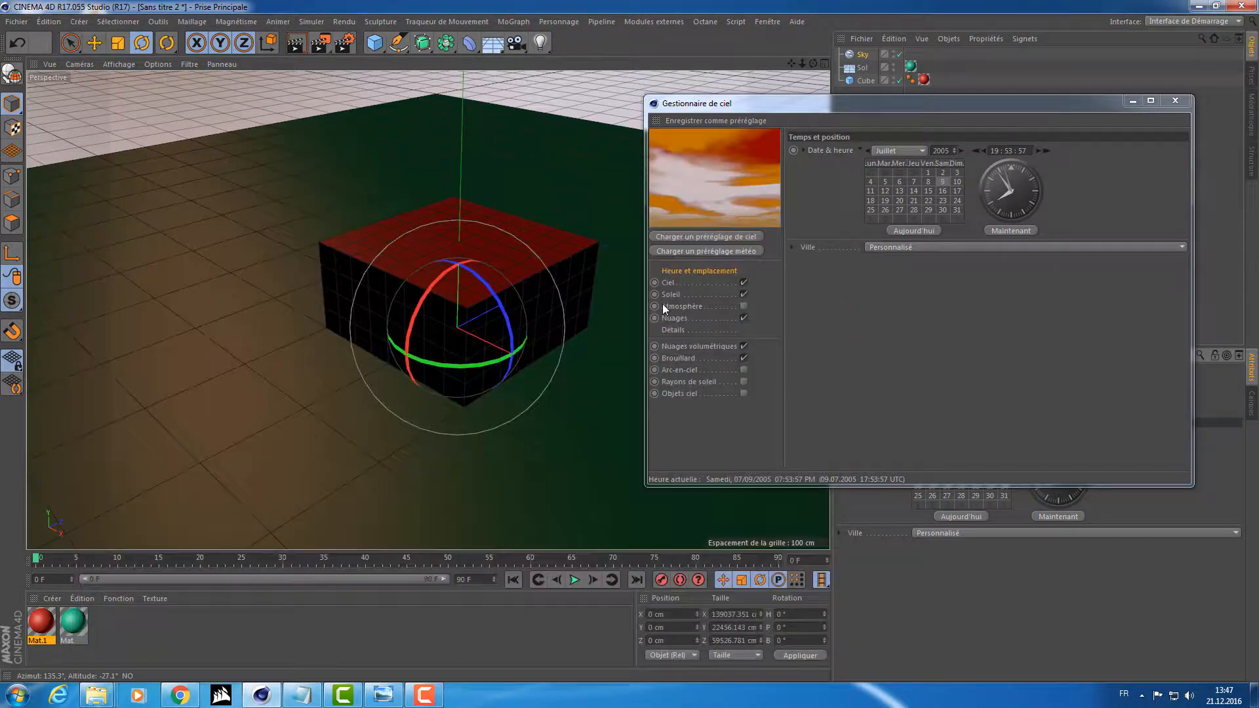
Load the grey cloudy weather preset, third in the first row, into the physical sky.
click(704, 252)
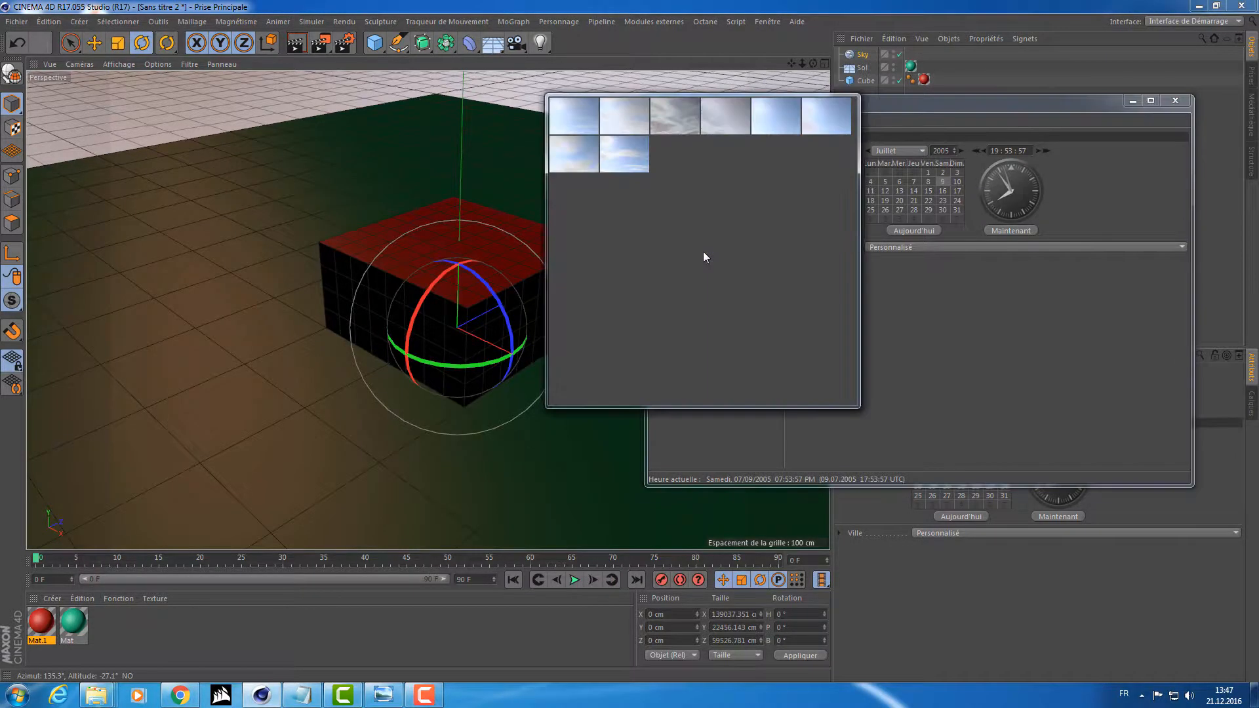
click(674, 111)
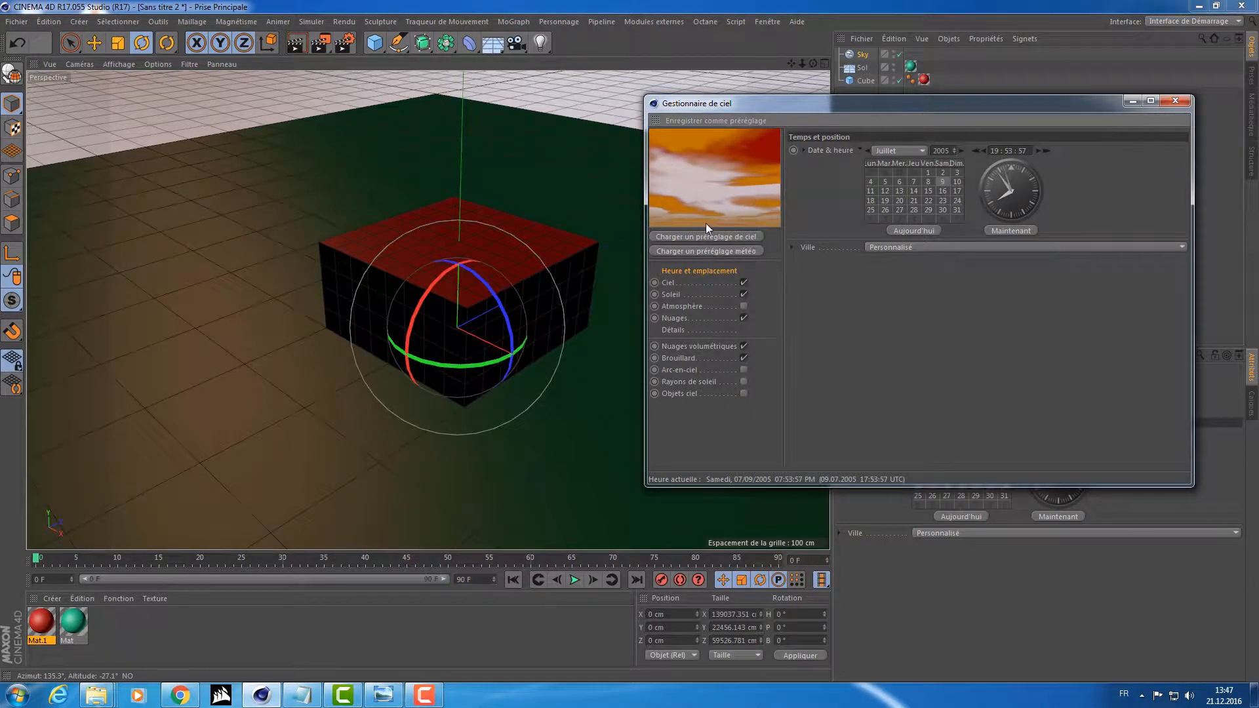
click(744, 238)
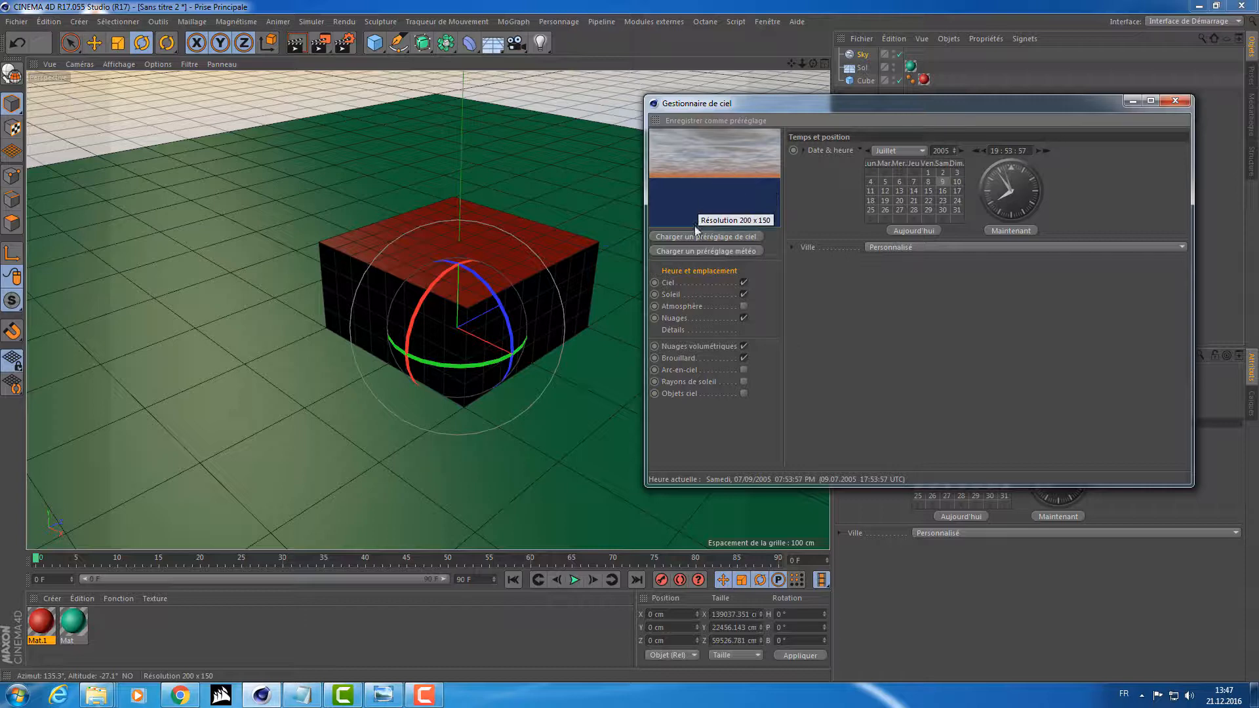
Look through the sky manager's atmosphere, clouds, rainbow, sun rays and sky objects settings, and close the manager.
click(669, 309)
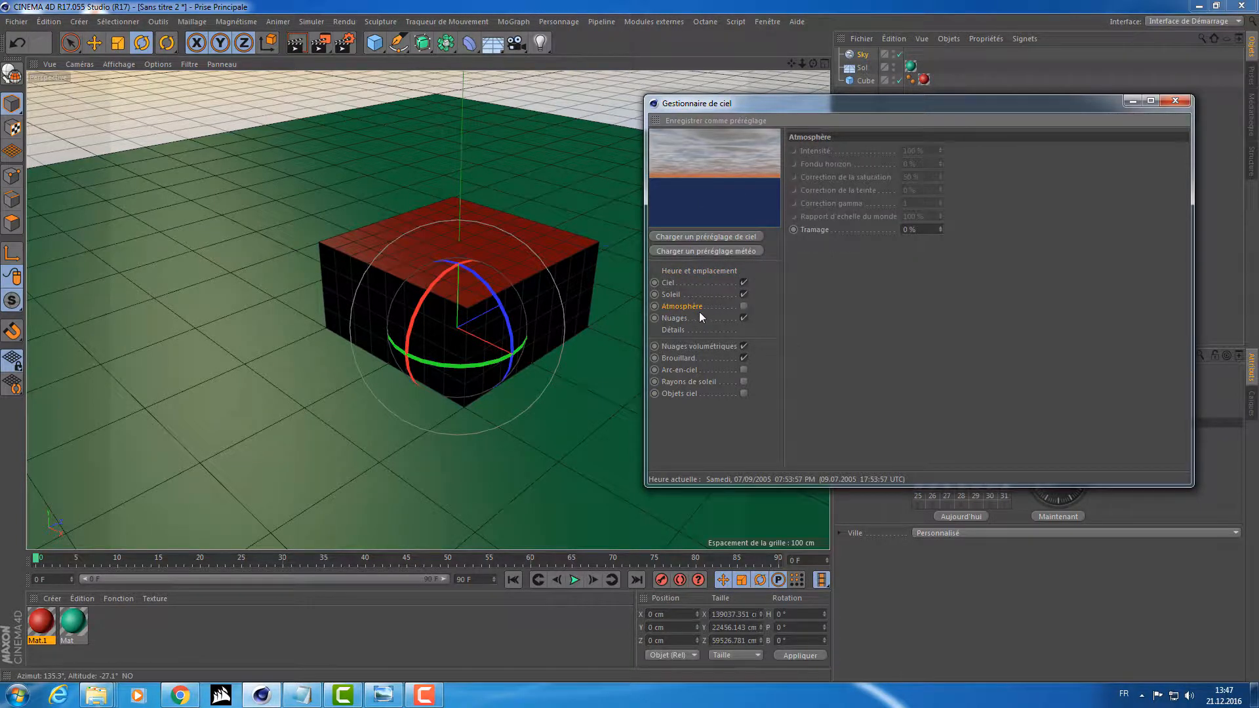
click(686, 319)
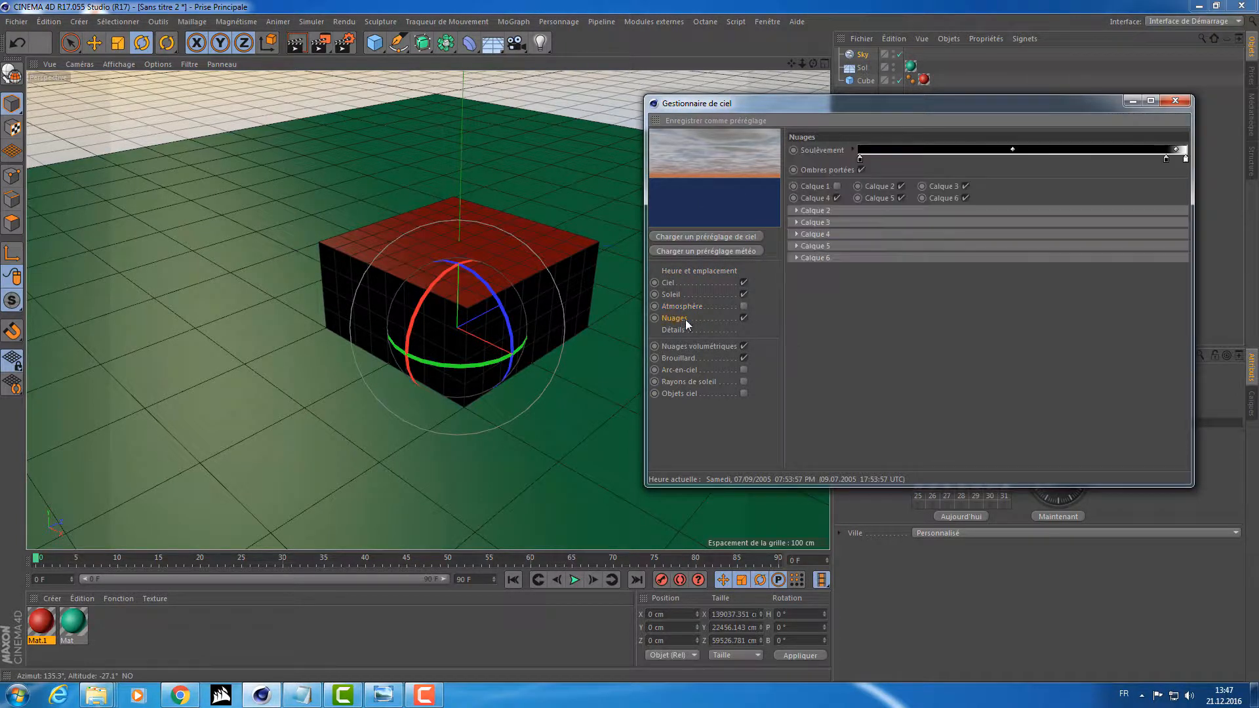
click(682, 372)
click(679, 386)
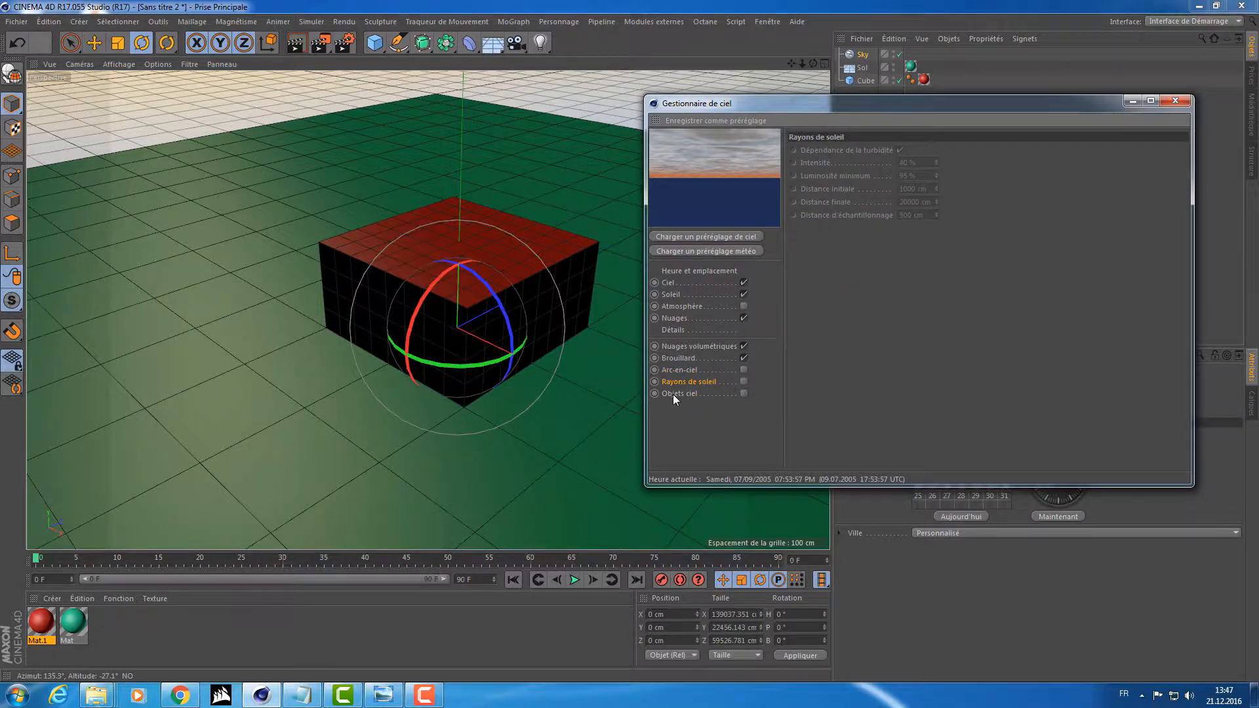
click(673, 394)
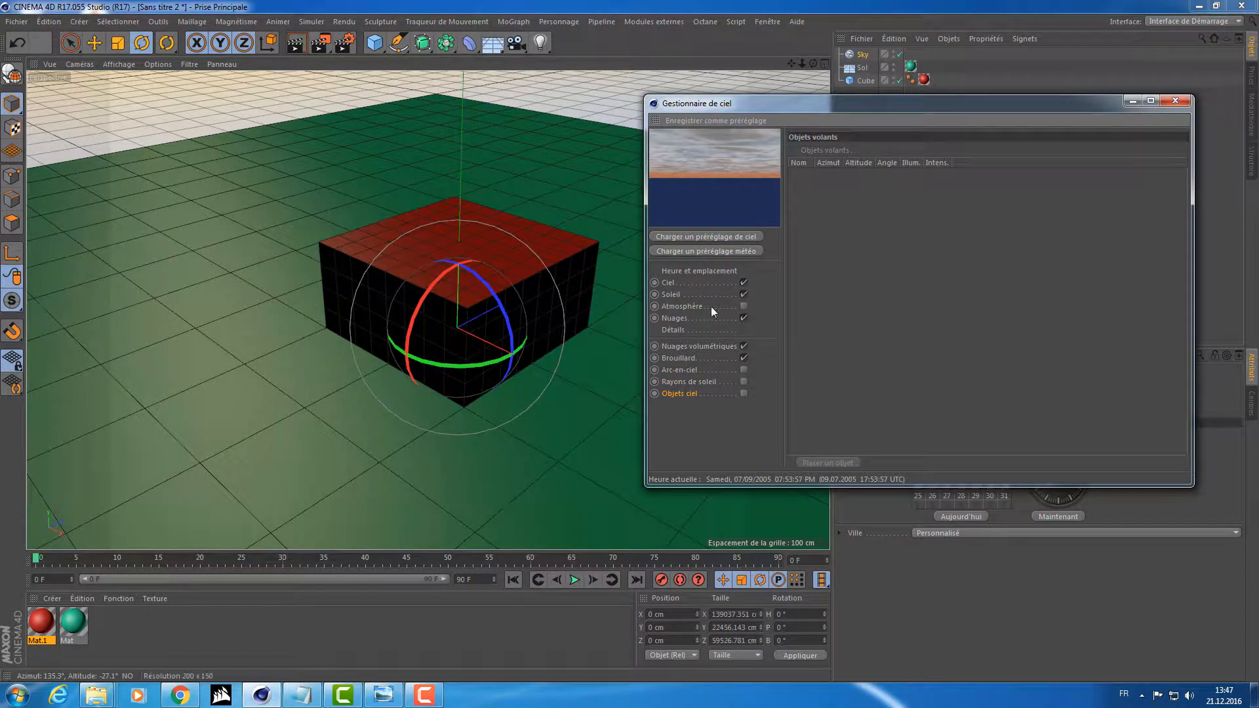
click(1185, 102)
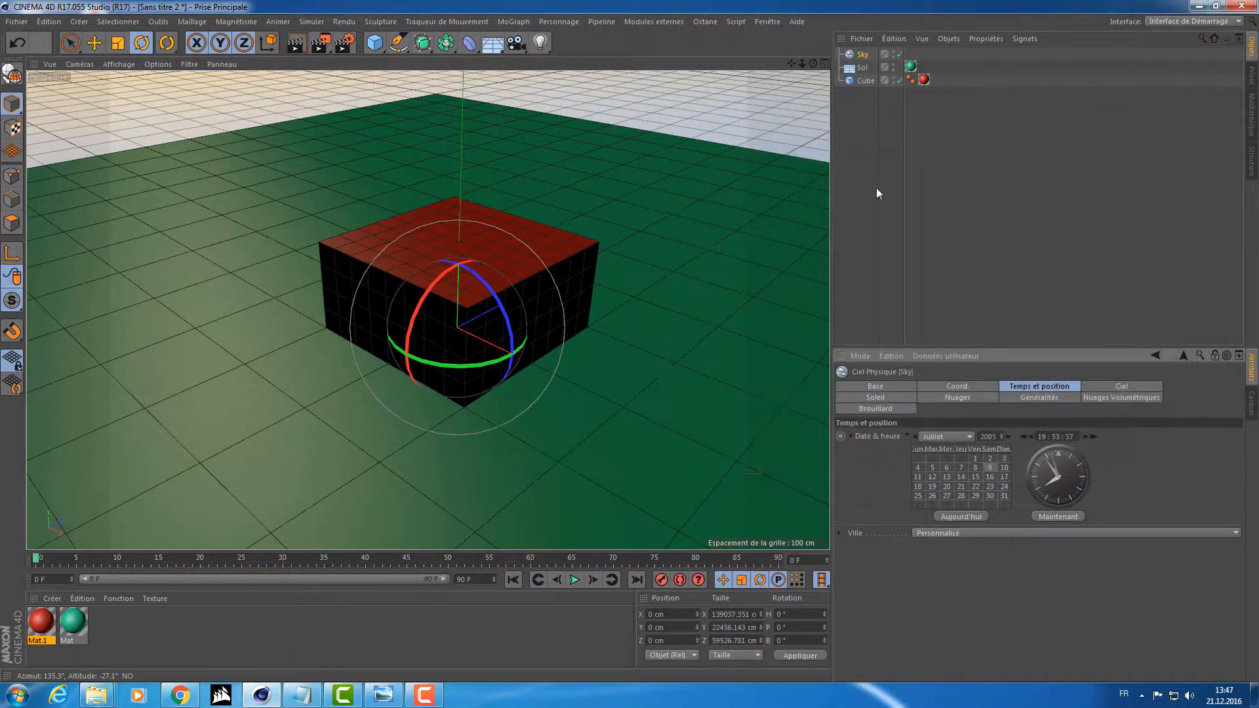
Hide the floor in both the viewport and the render, and disable the cube to view the sky alone.
alt+drag(709, 197, 647, 159)
alt+click(894, 68)
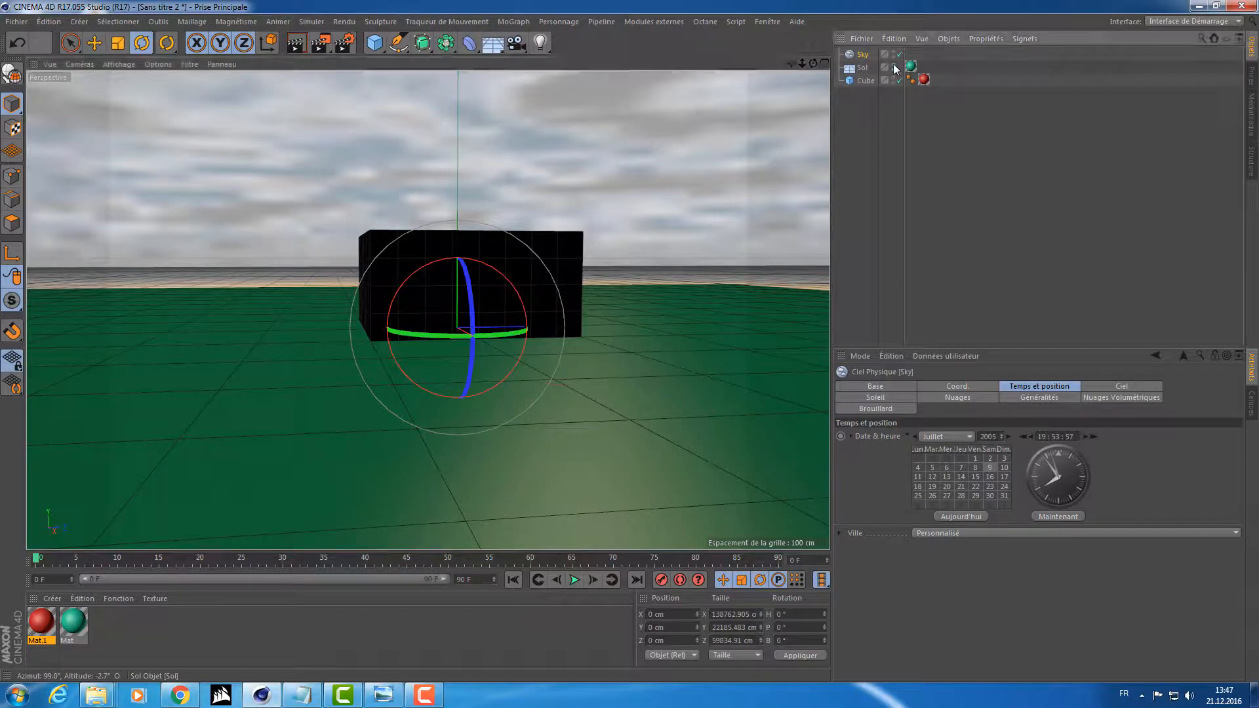
alt+click(893, 68)
click(900, 80)
alt+drag(708, 199, 804, 305)
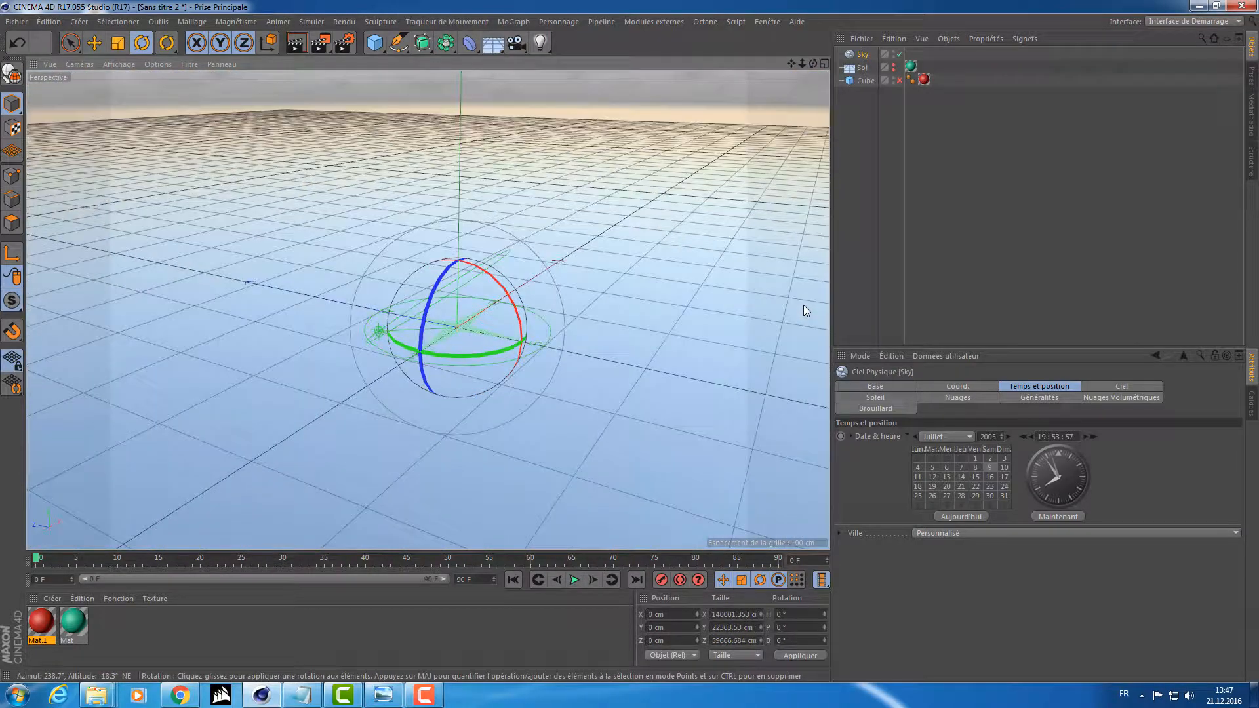
Delete the physical sky and add a standard Sky (Ciel) object to the scene.
key(Delete)
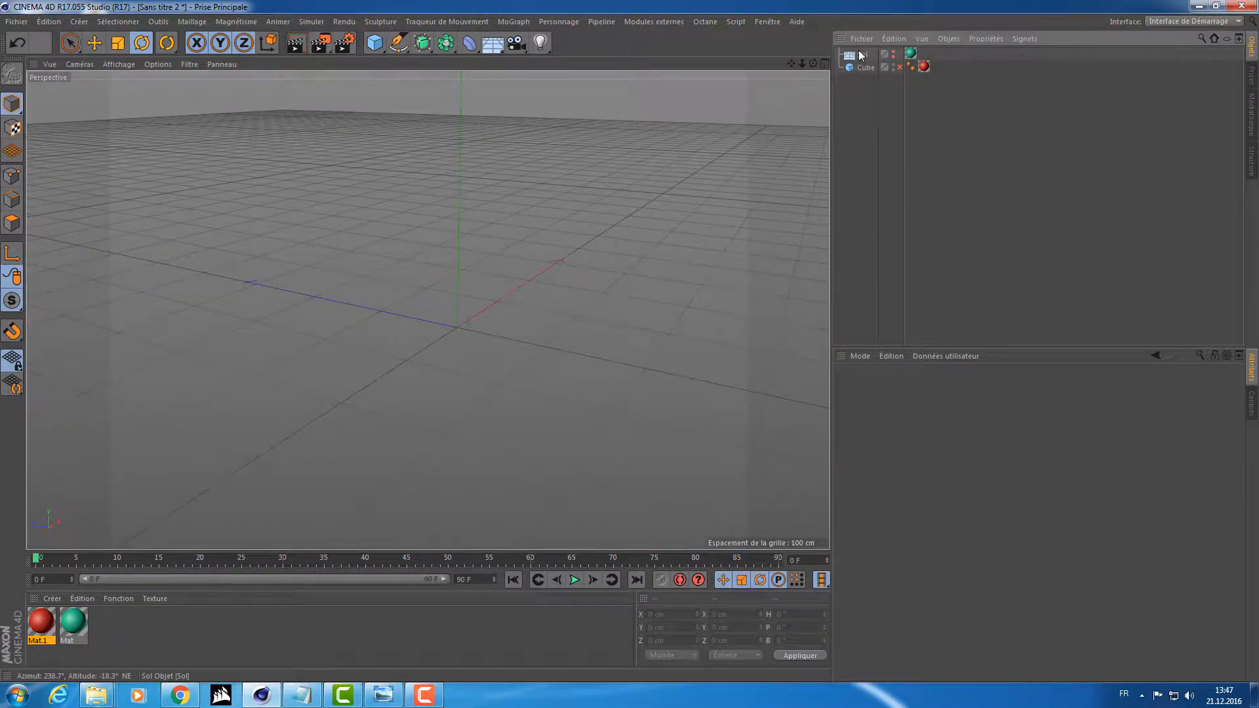
click(502, 43)
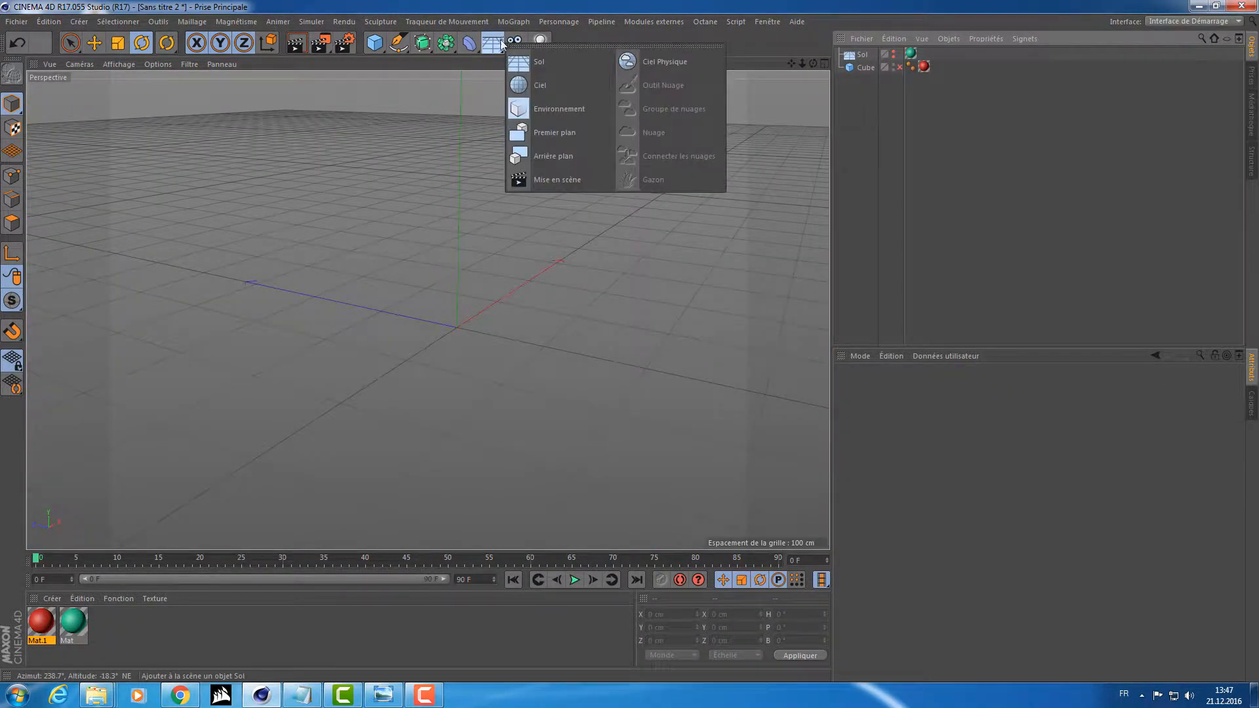
click(569, 92)
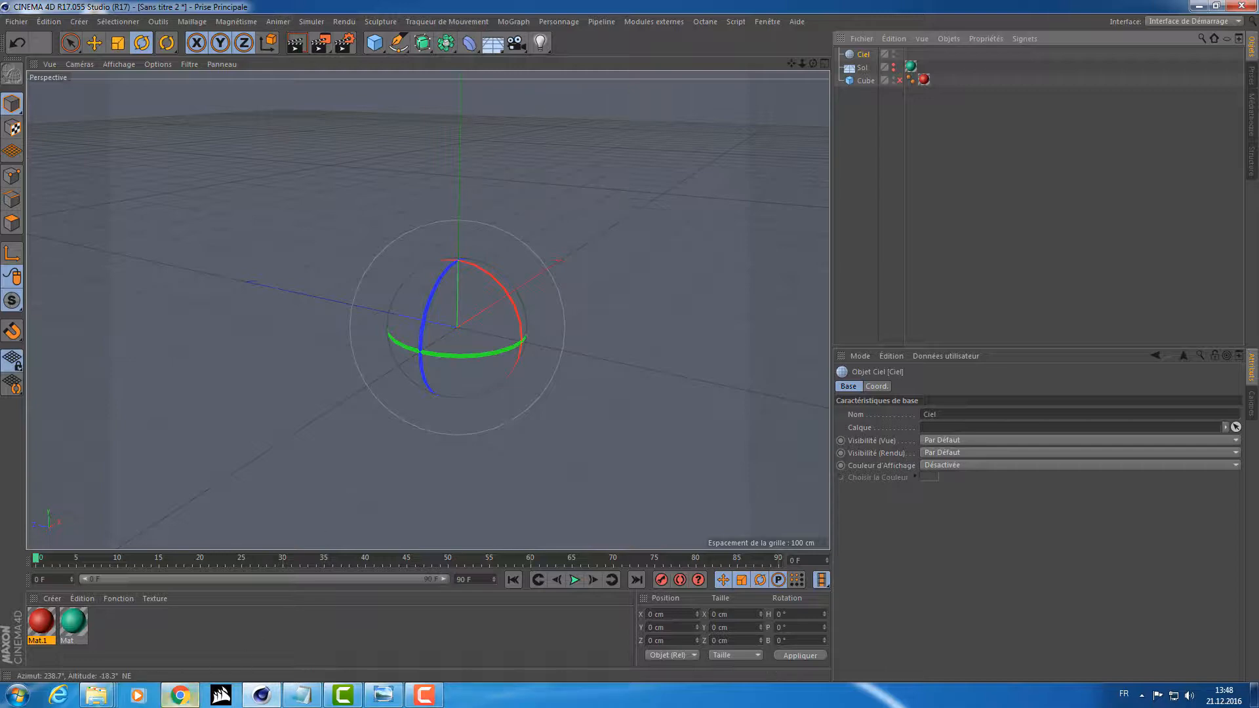
Switch to Chrome and search Google Images for "HDRI" in a new tab.
click(187, 696)
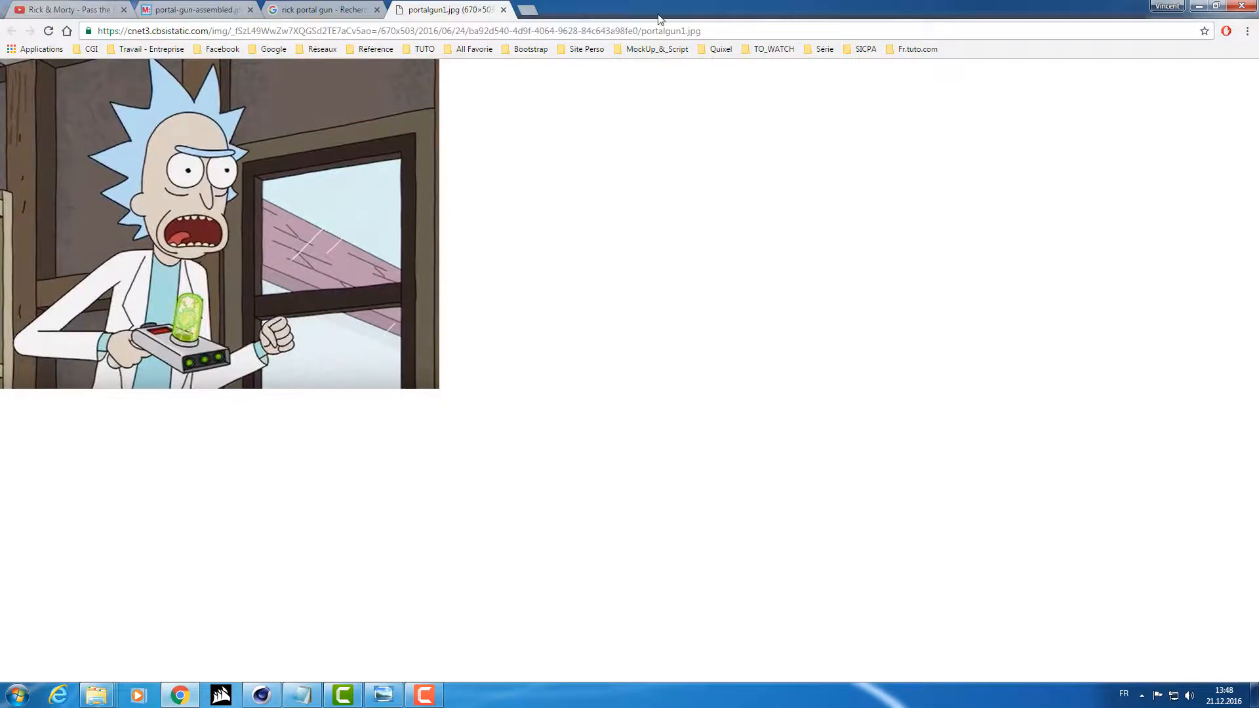
click(527, 10)
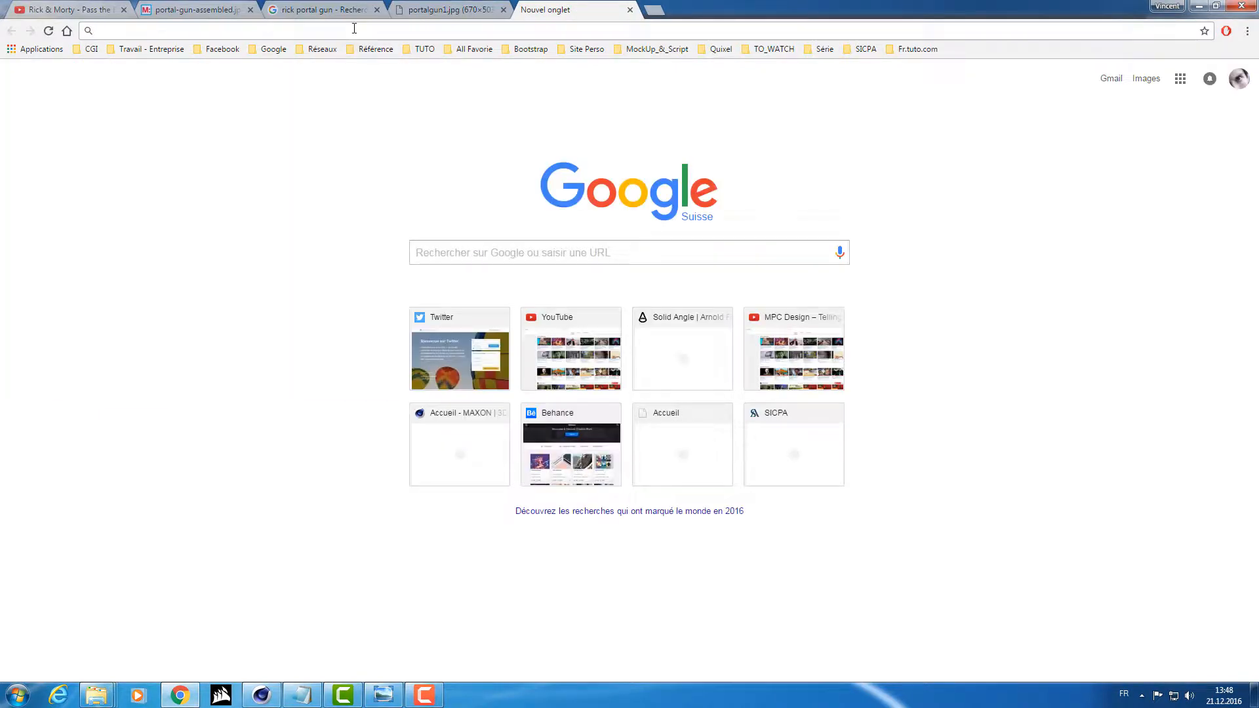
text(HRDI)
key(Return)
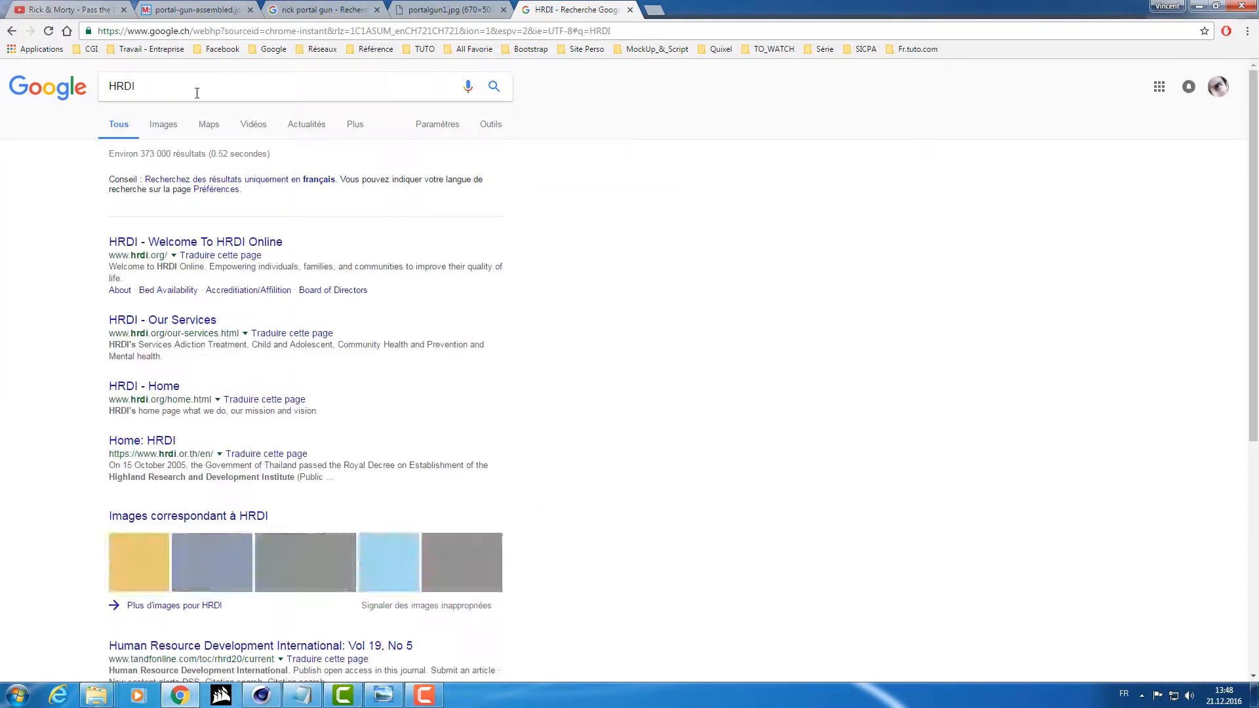
click(164, 126)
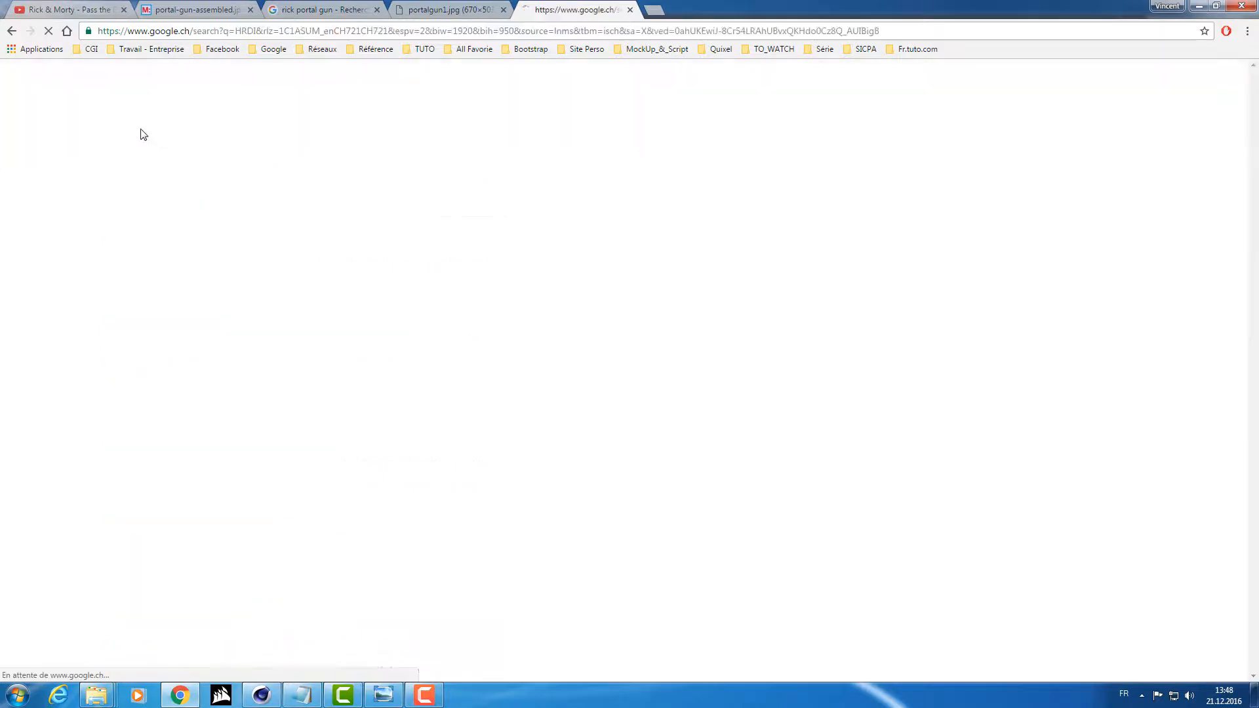
drag(140, 86, 91, 86)
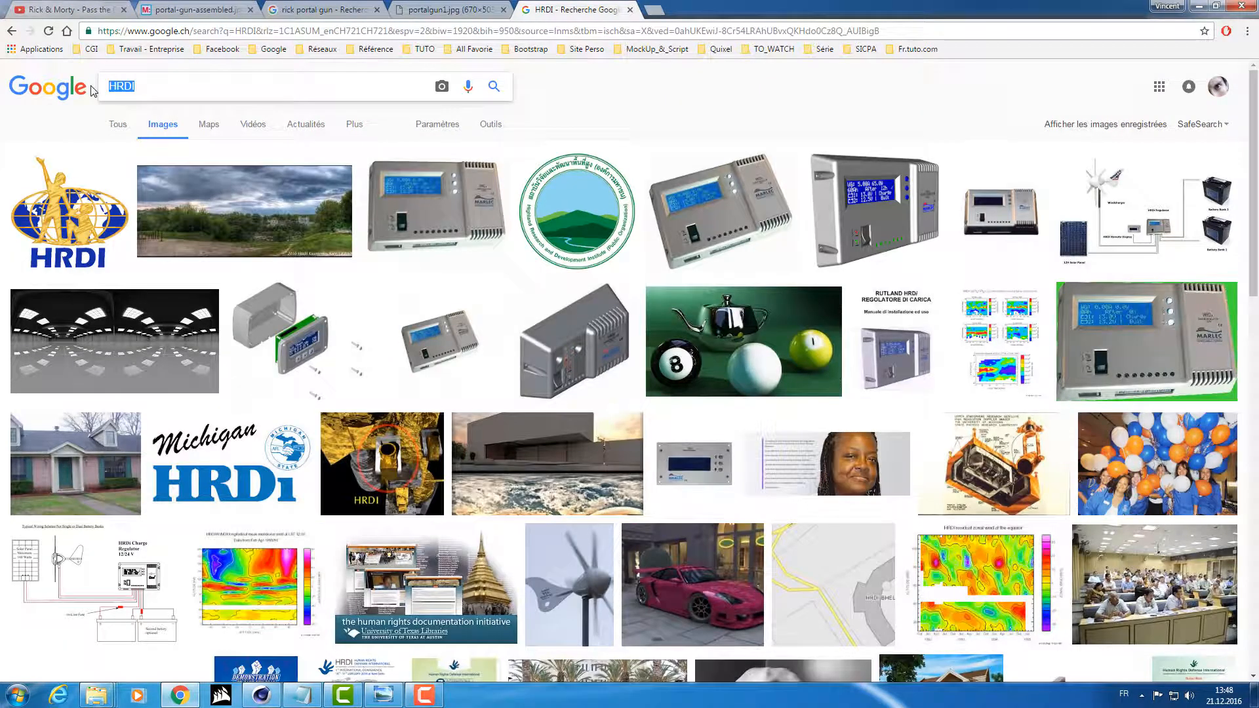
text(HDRI)
key(Return)
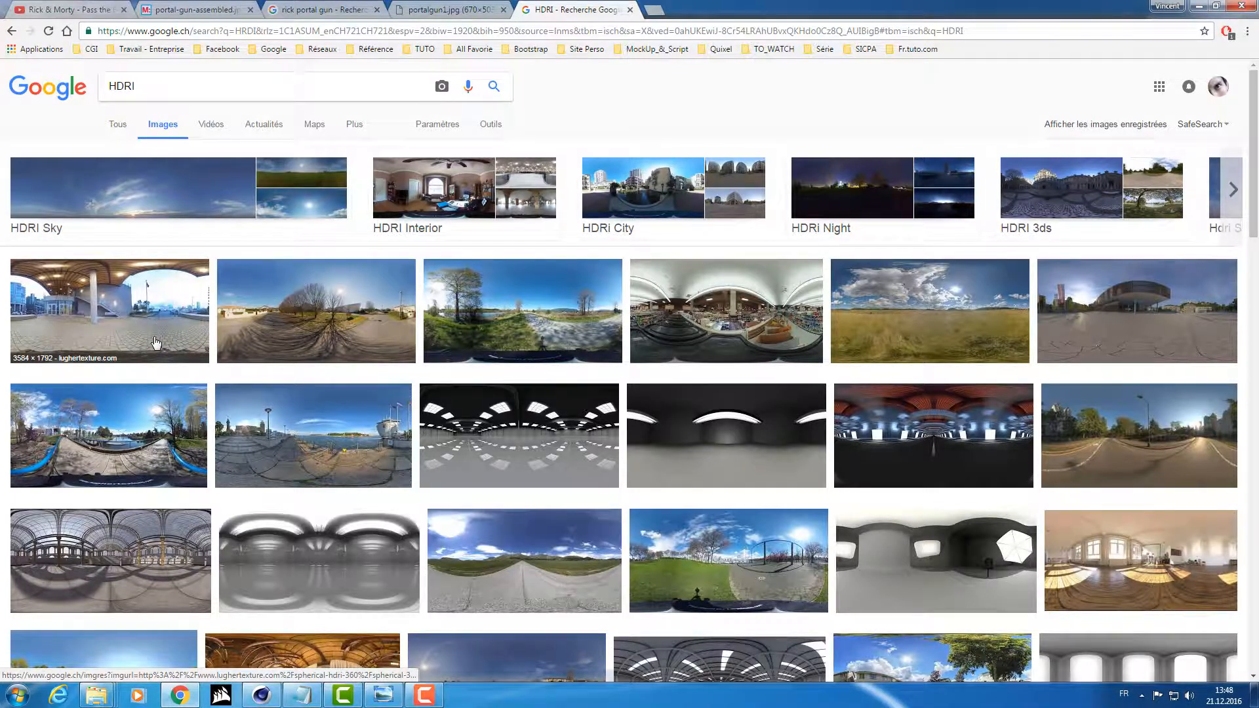
Preview the covered plaza, store interior and cloudy grass field panoramas from the first row of image results.
click(118, 304)
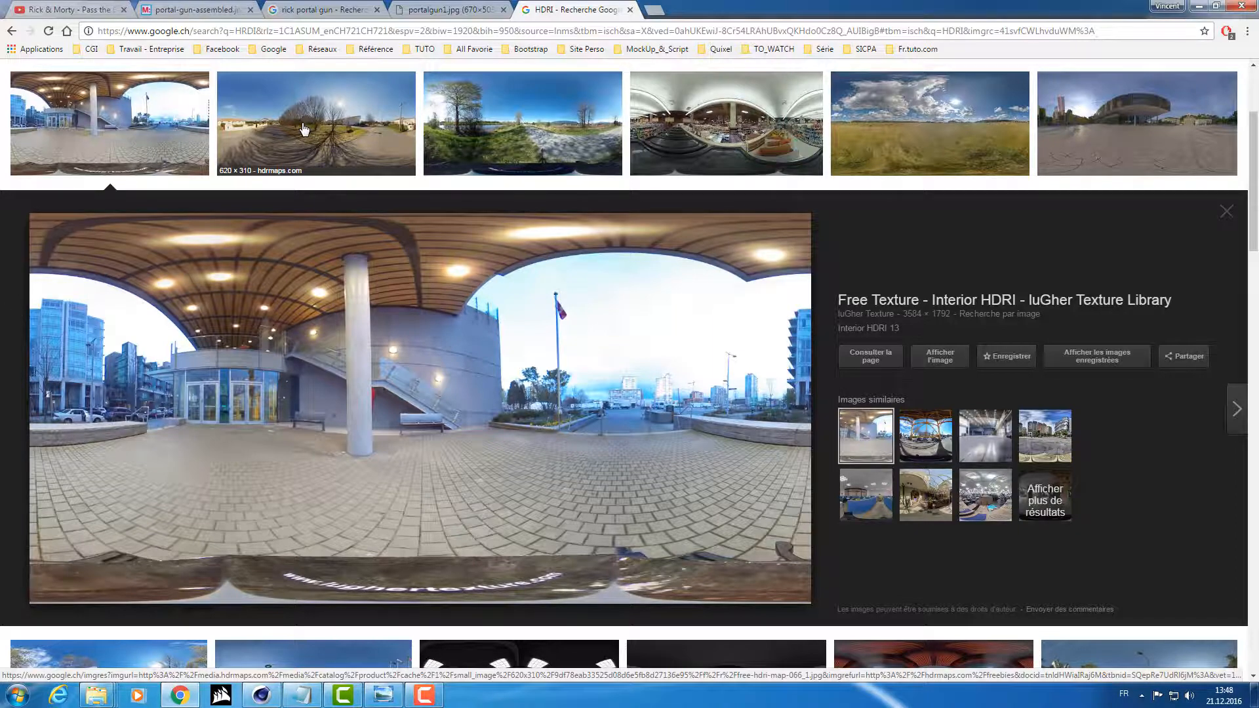
click(676, 151)
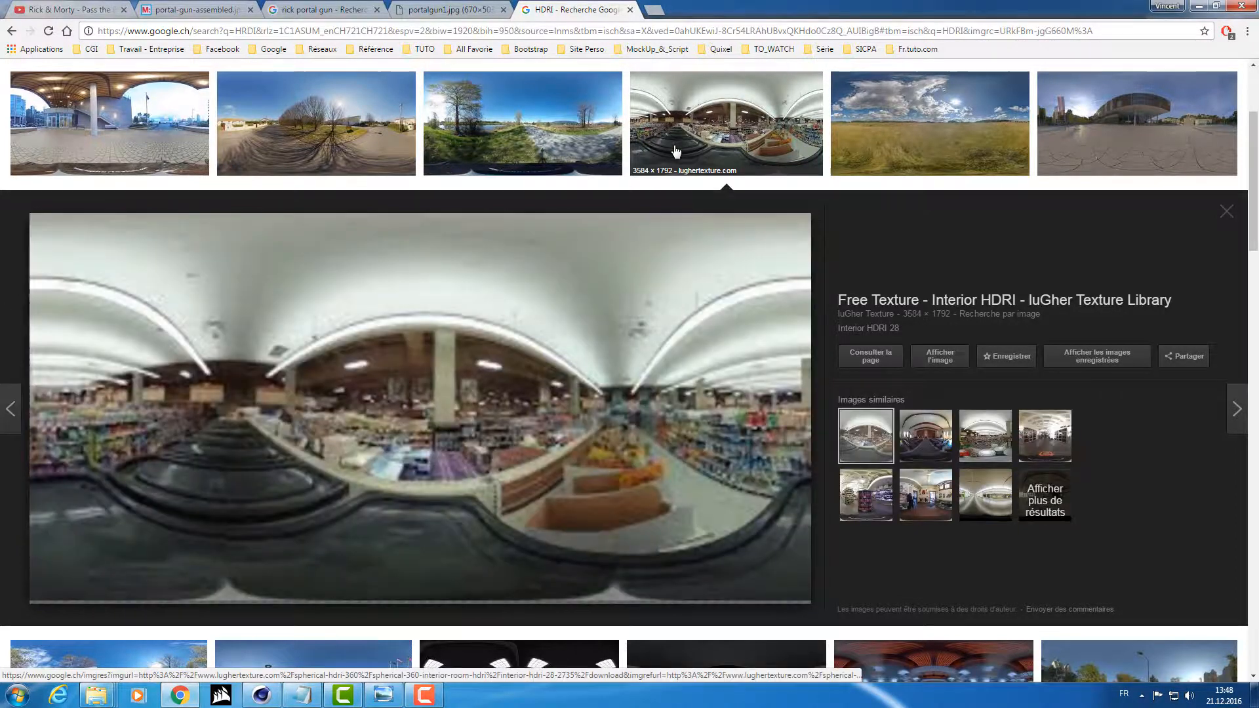
click(907, 119)
Browse further through the HDRI results, previewing the ruined greenhouse panorama and the white expo hall interior.
scroll(593, 292, down, 5)
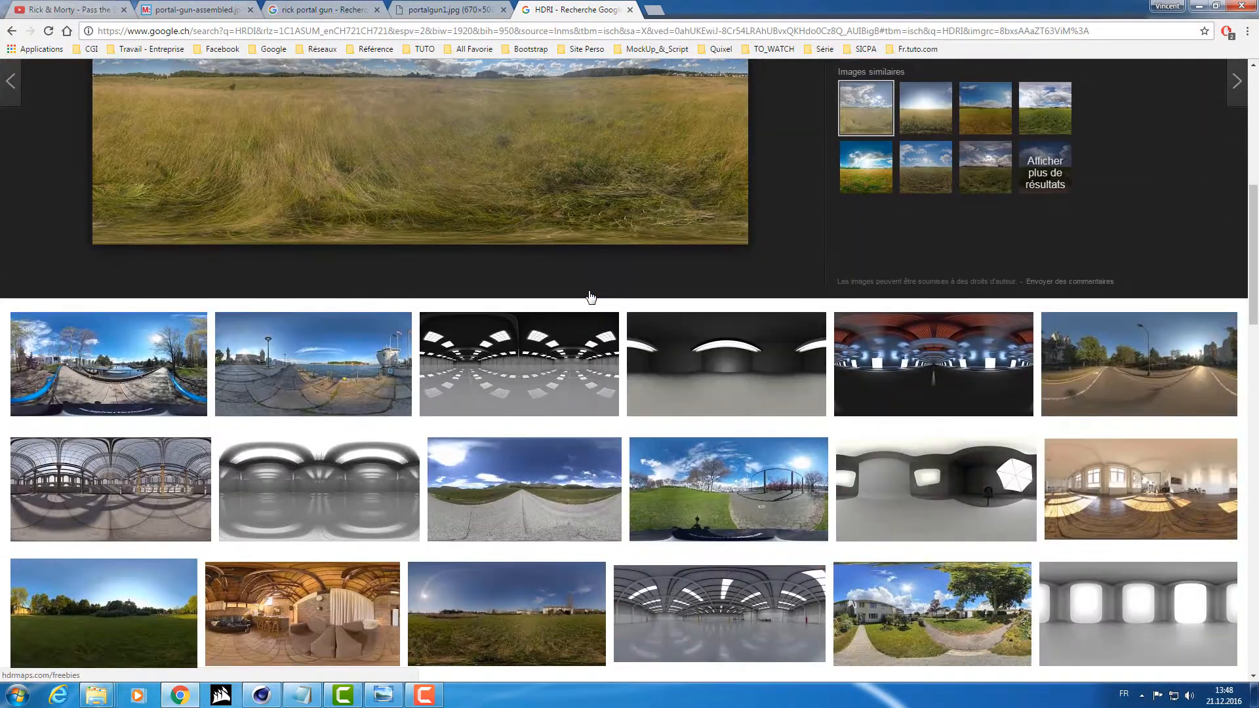
scroll(590, 297, down, 4)
scroll(588, 295, down, 3)
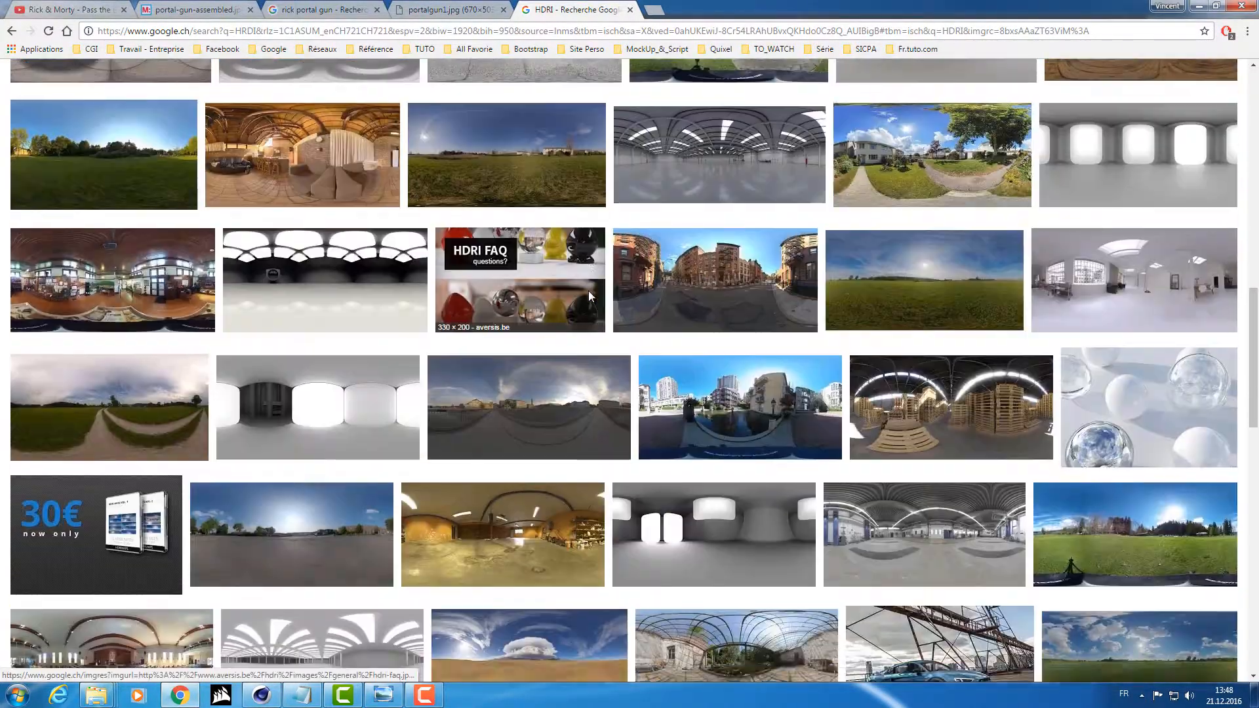
scroll(588, 295, down, 4)
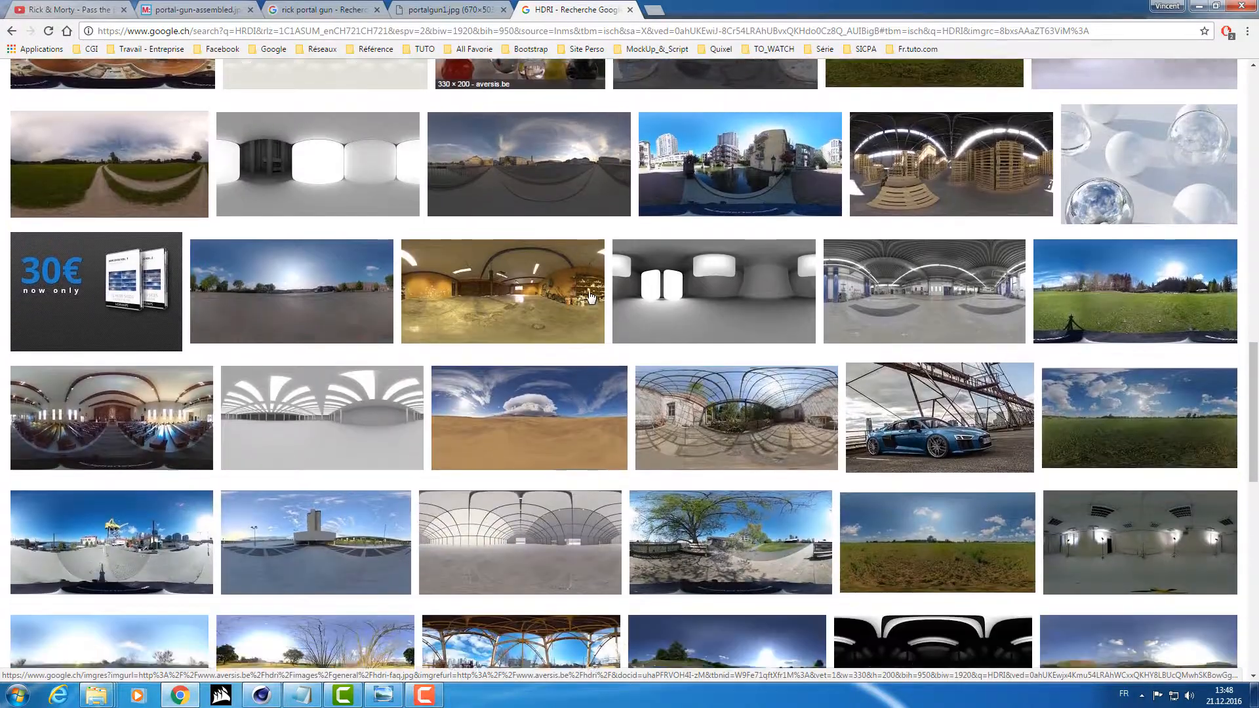
click(757, 408)
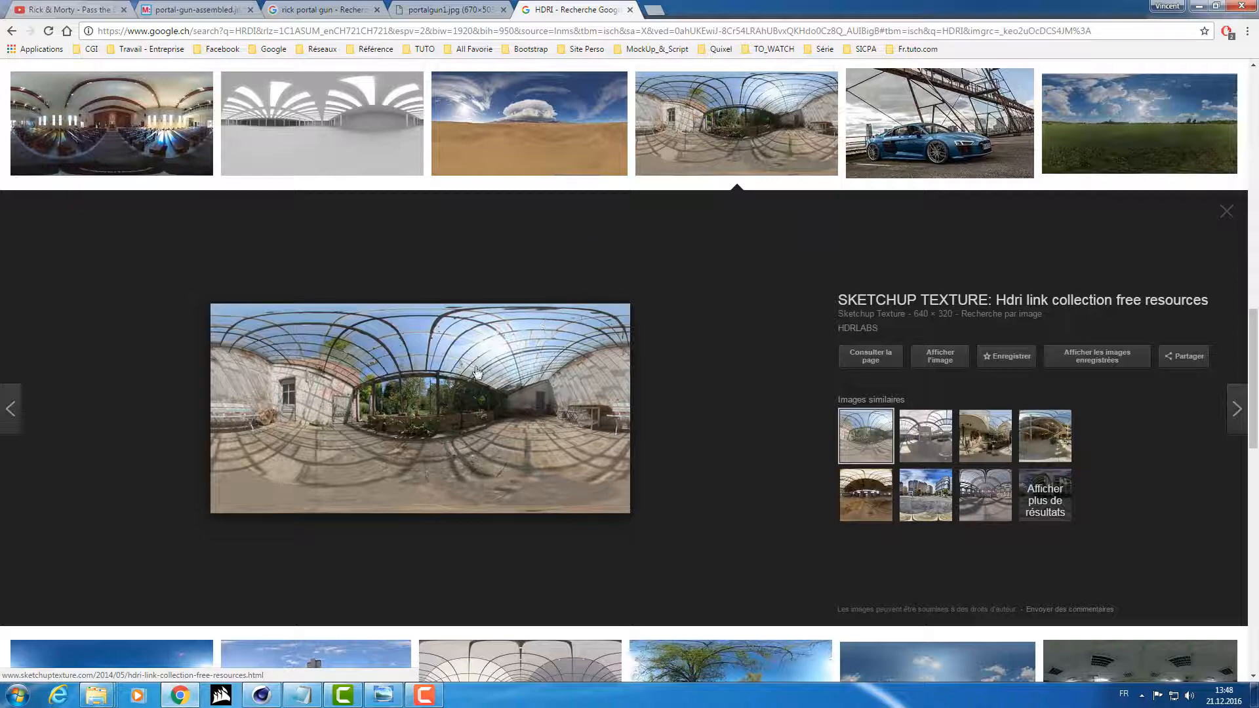
scroll(502, 387, down, 5)
scroll(502, 386, down, 2)
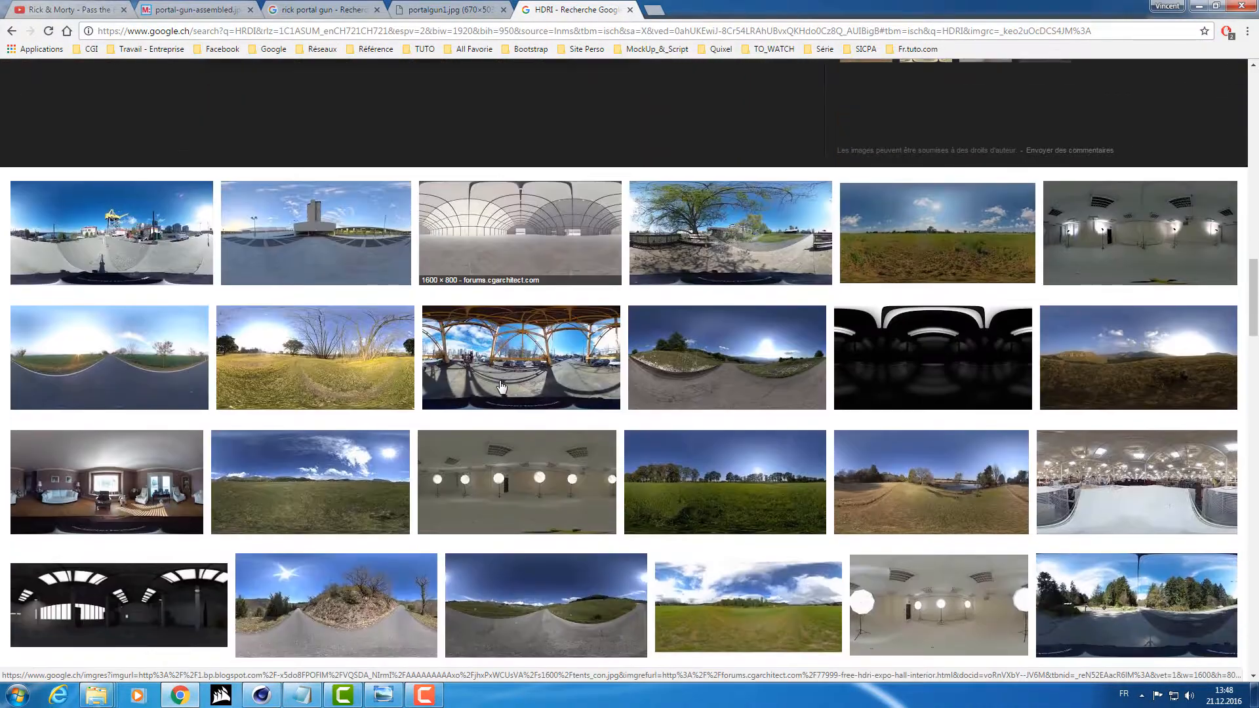
scroll(502, 387, up, 1)
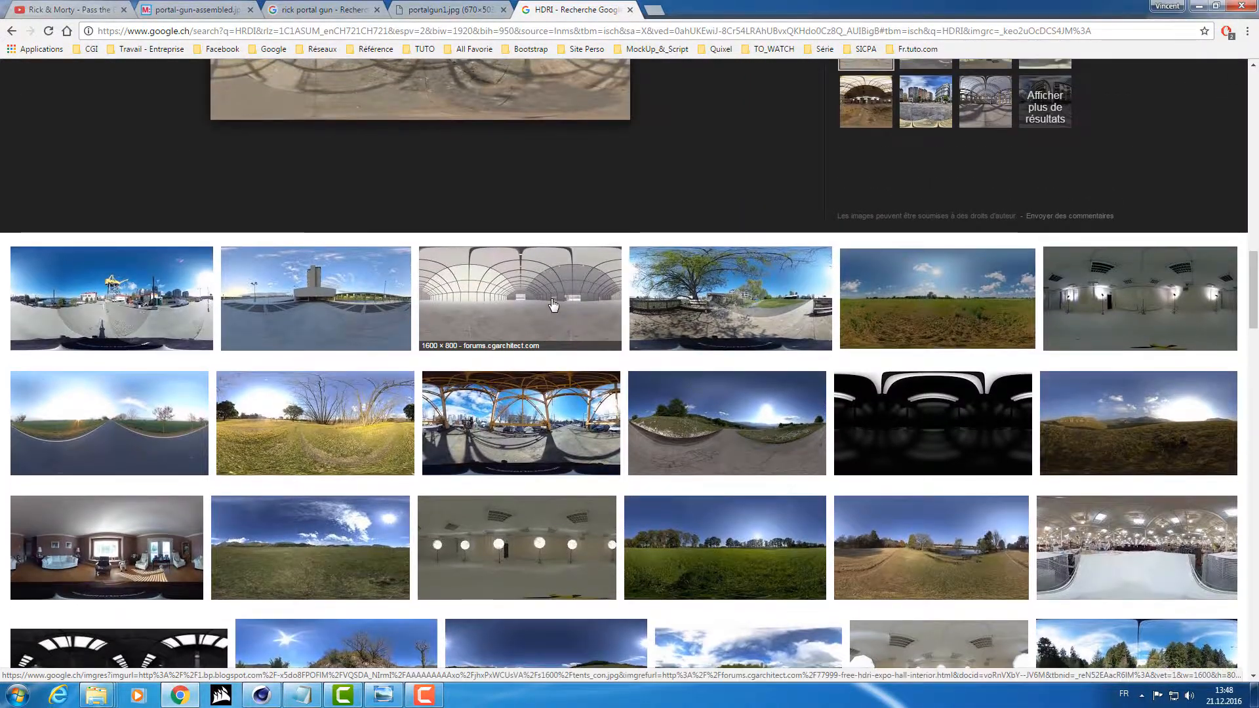
click(520, 299)
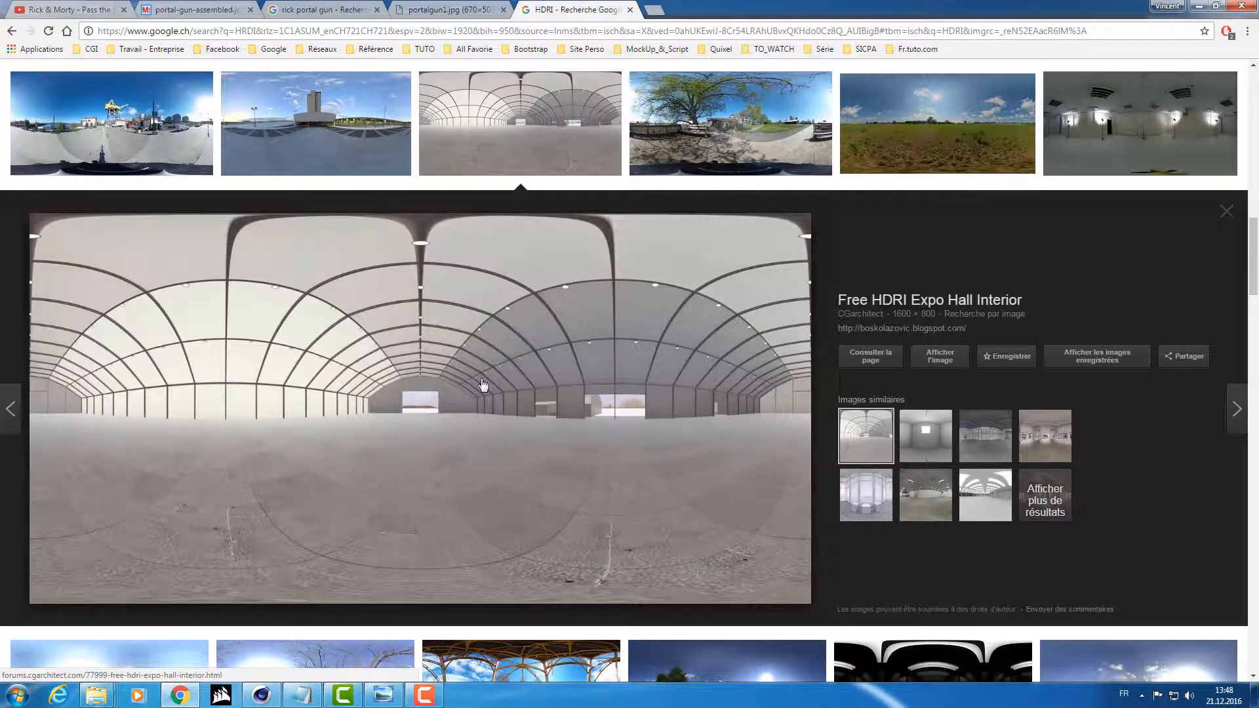
Preview the sunny road panorama with bare trees, second in the first row of results, and switch back to Cinema 4D.
scroll(436, 433, up, 1)
scroll(436, 432, up, 1)
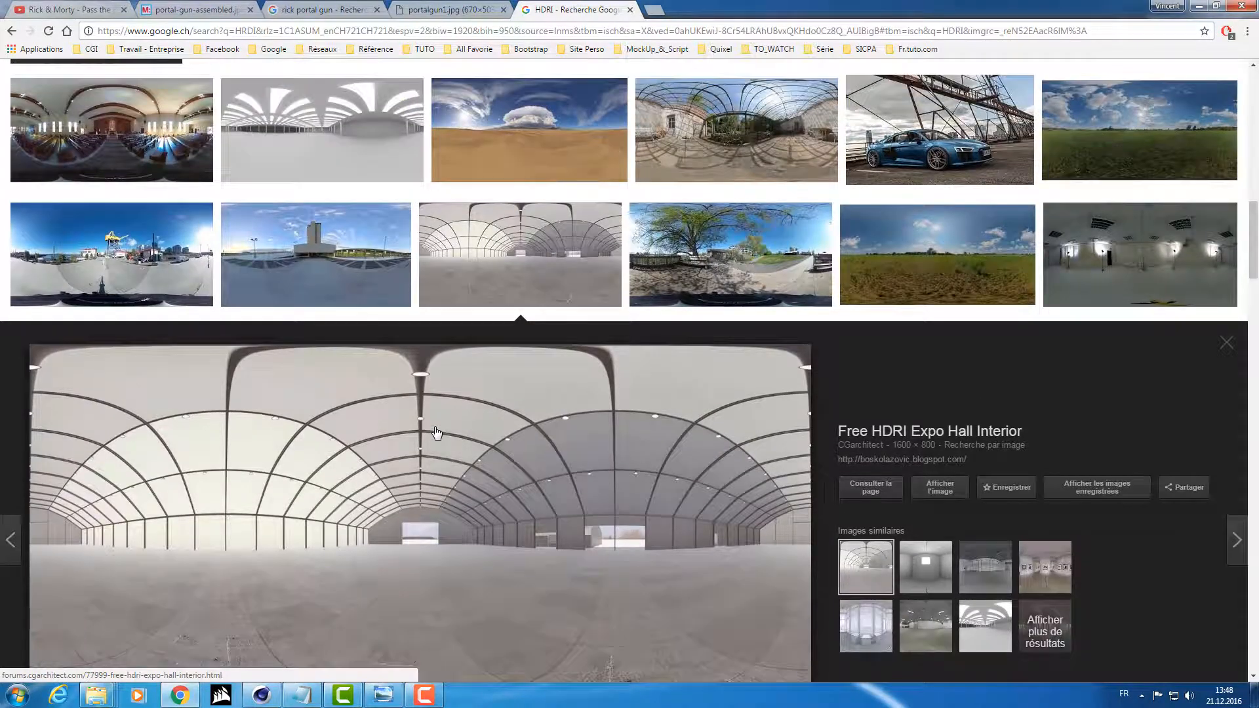
scroll(436, 433, up, 8)
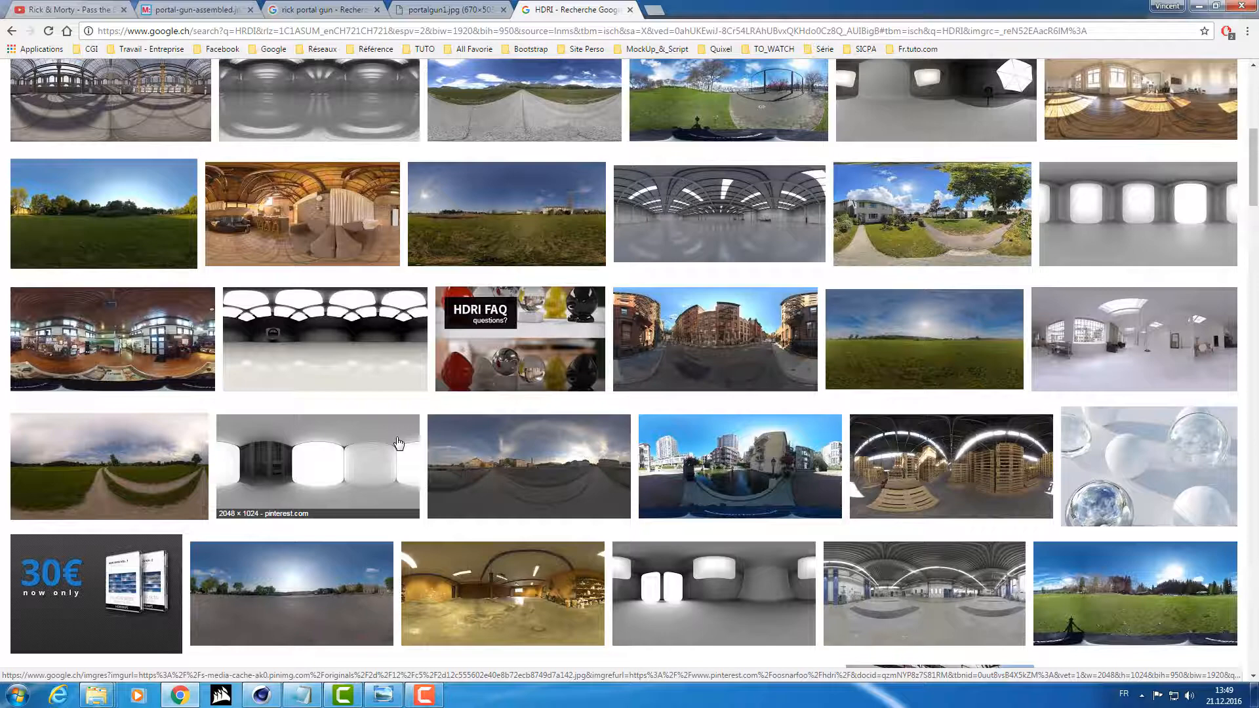
scroll(380, 407, up, 7)
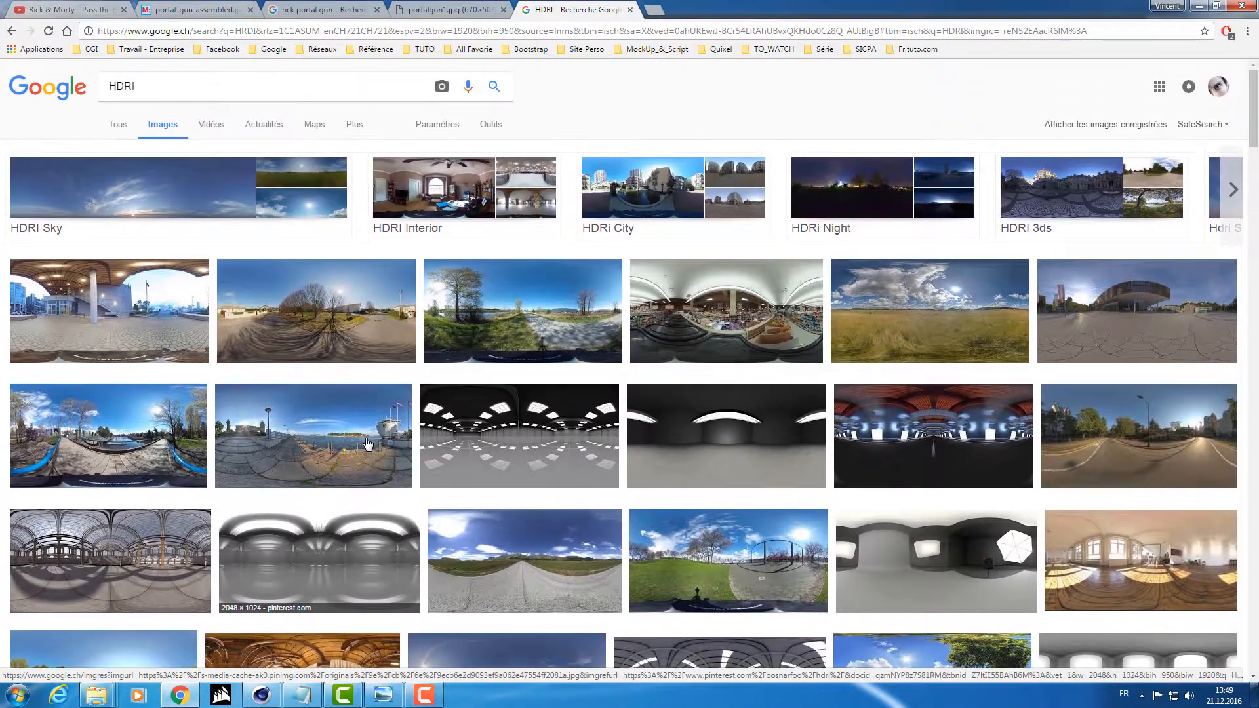
click(361, 357)
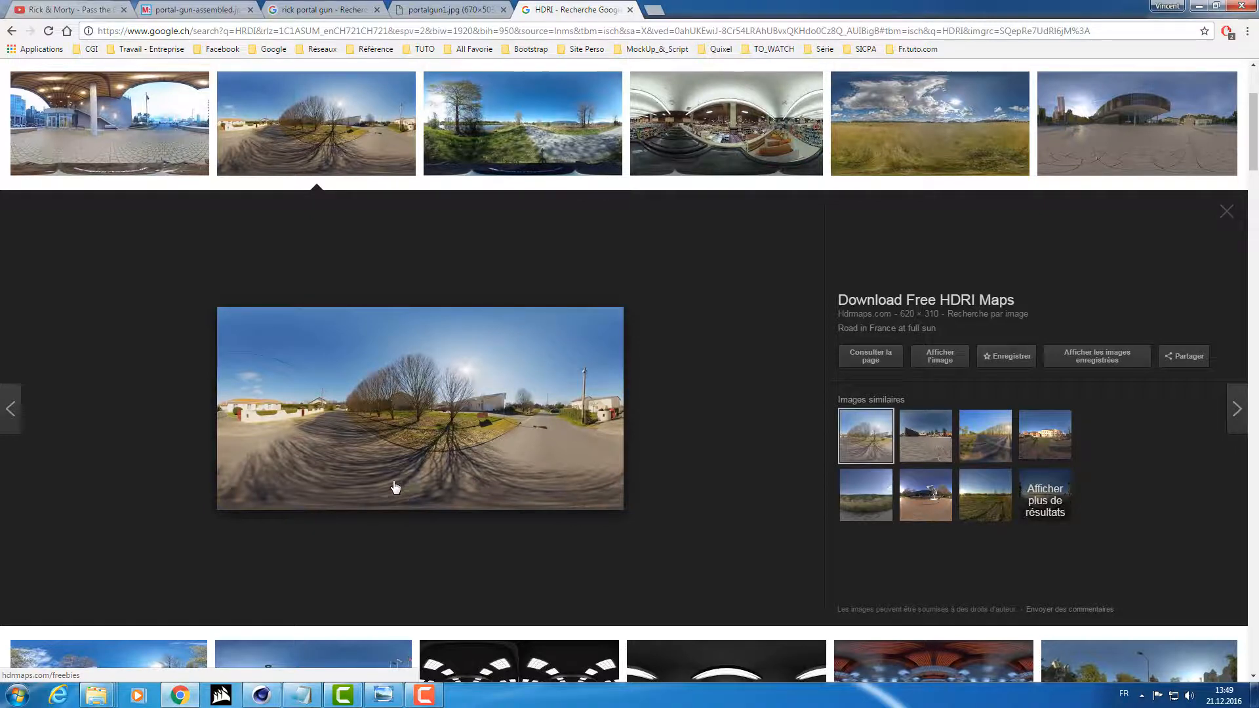
click(265, 702)
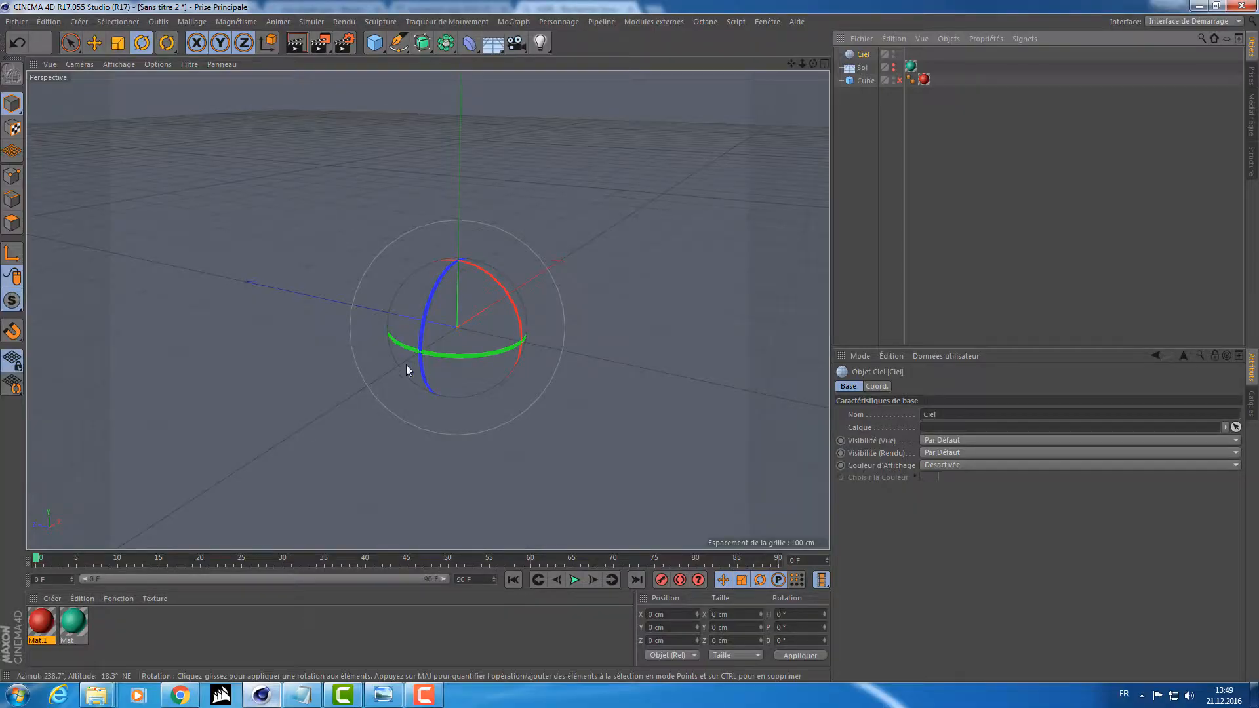
Make the floor visible again, re-enable the red cube, and select the sky object (Ciel).
drag(187, 644, 158, 628)
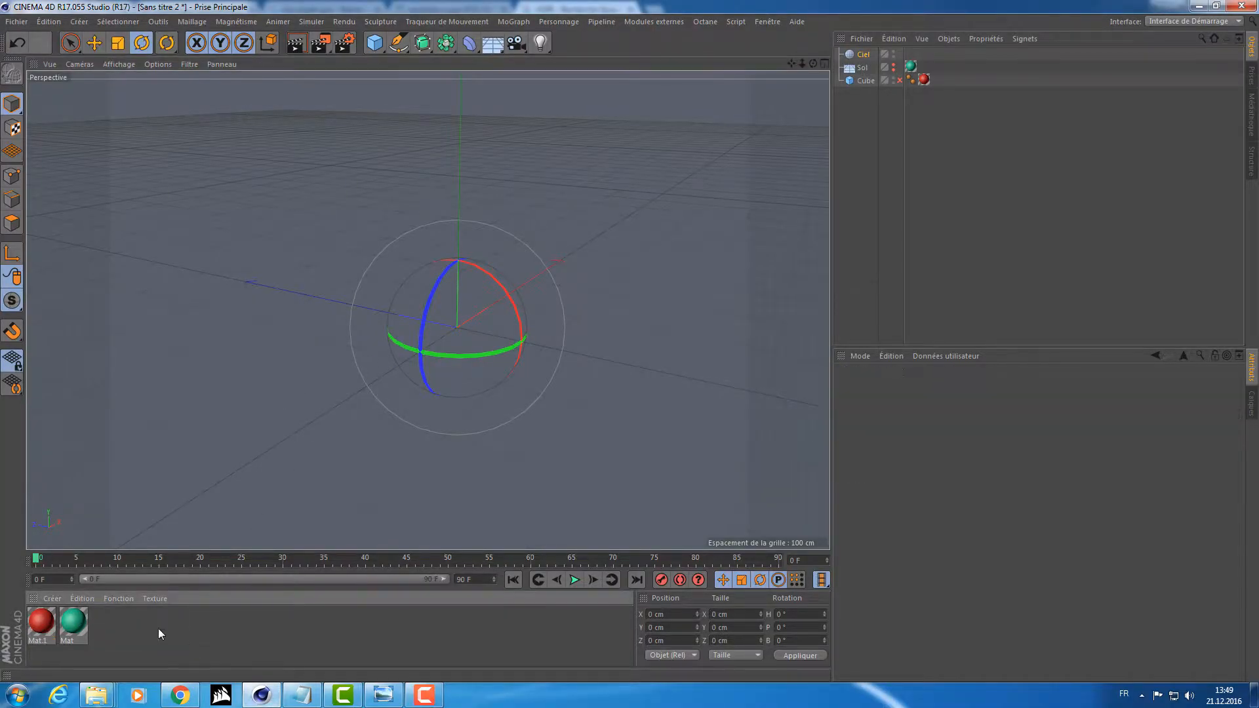
drag(894, 65, 893, 70)
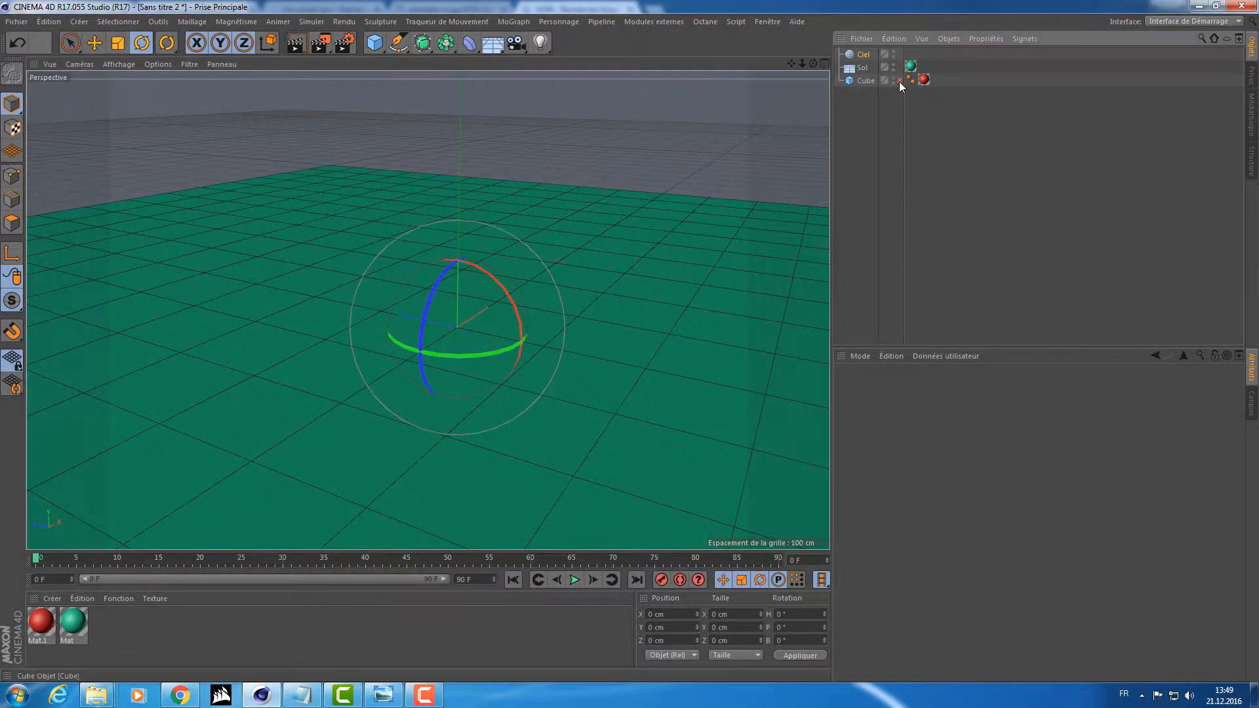
click(900, 81)
alt+drag(402, 194, 461, 223)
key(e)
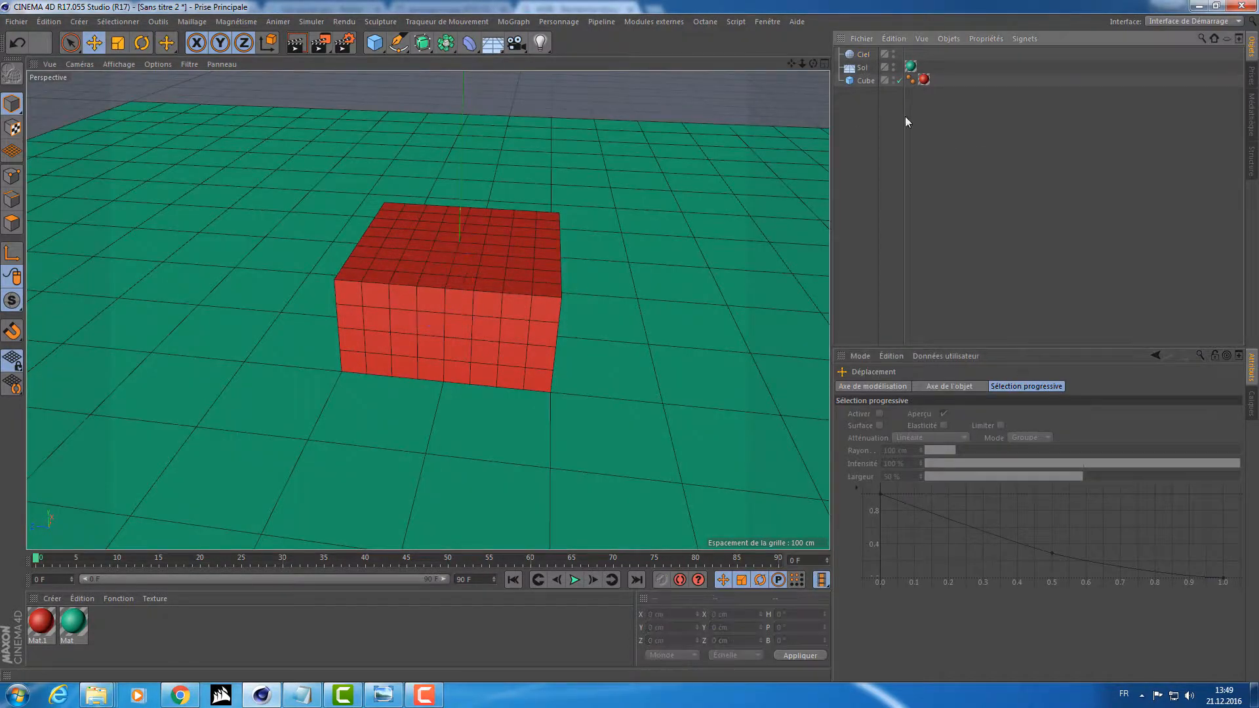
click(865, 80)
click(864, 59)
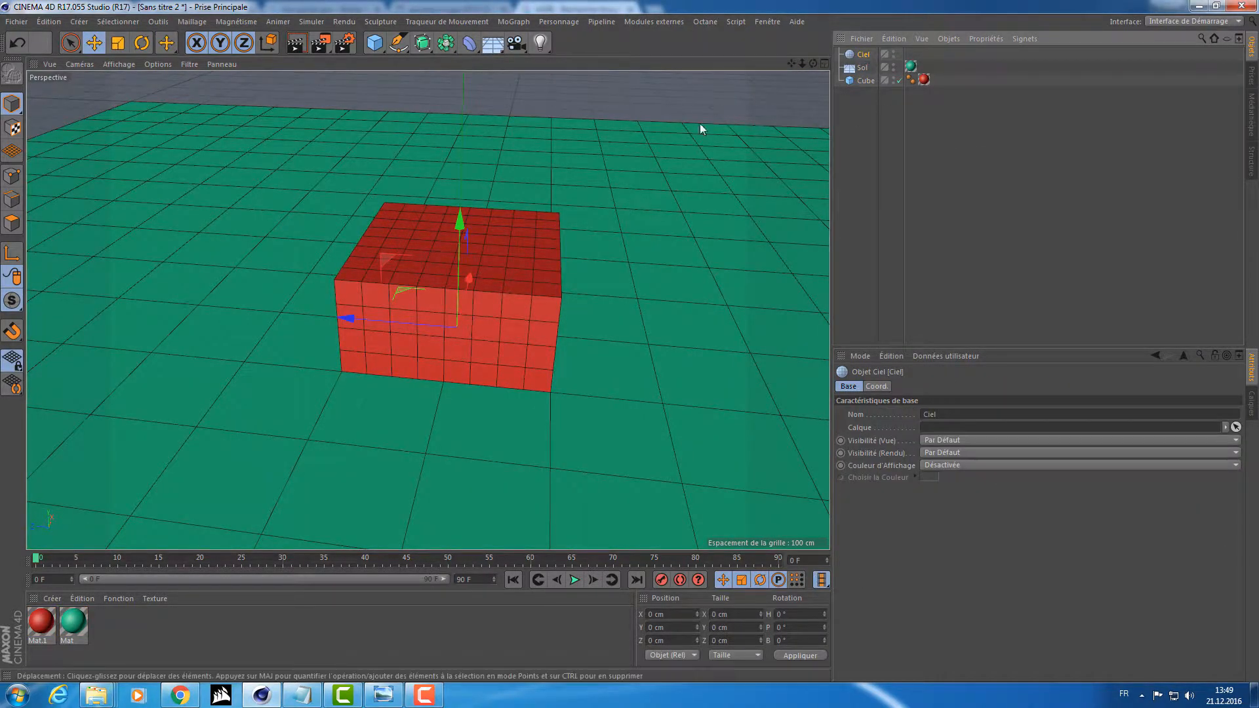
alt+drag(587, 218, 584, 205)
alt+drag(581, 246, 544, 281)
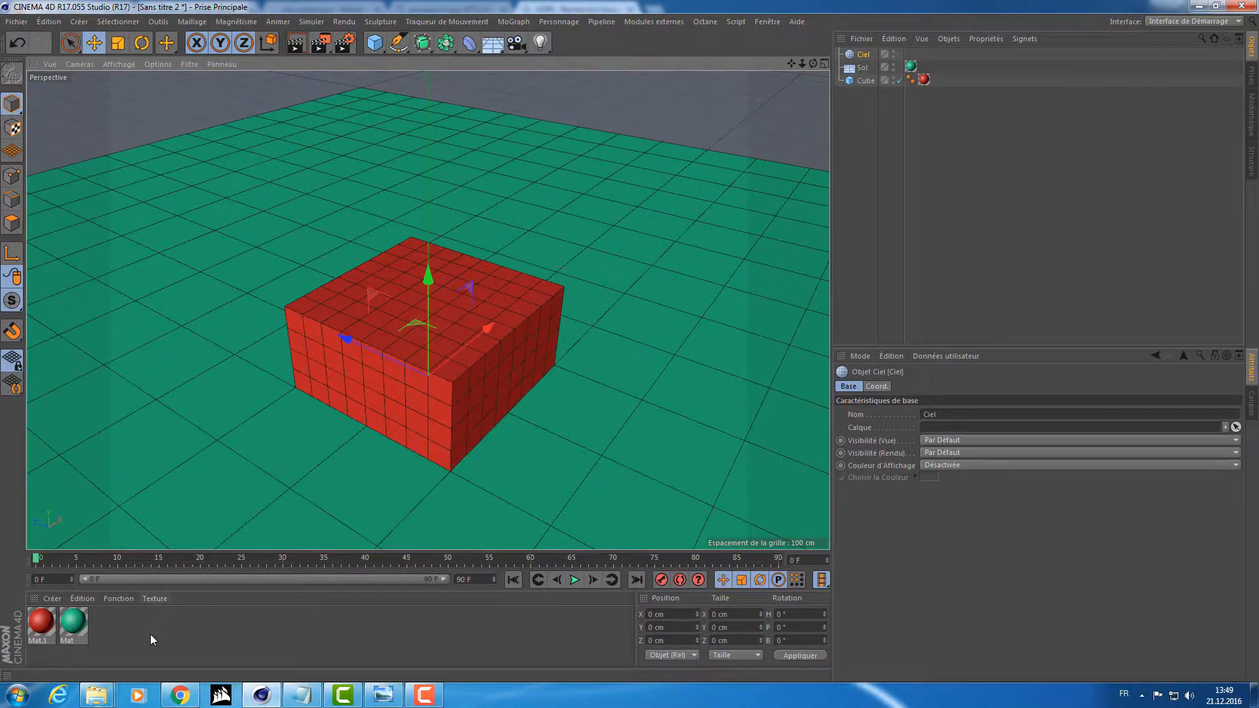
Create a new material, open it in the material editor, and look through its Diffusion, Luminescence, Transparency and Reflection channels.
double_click(151, 635)
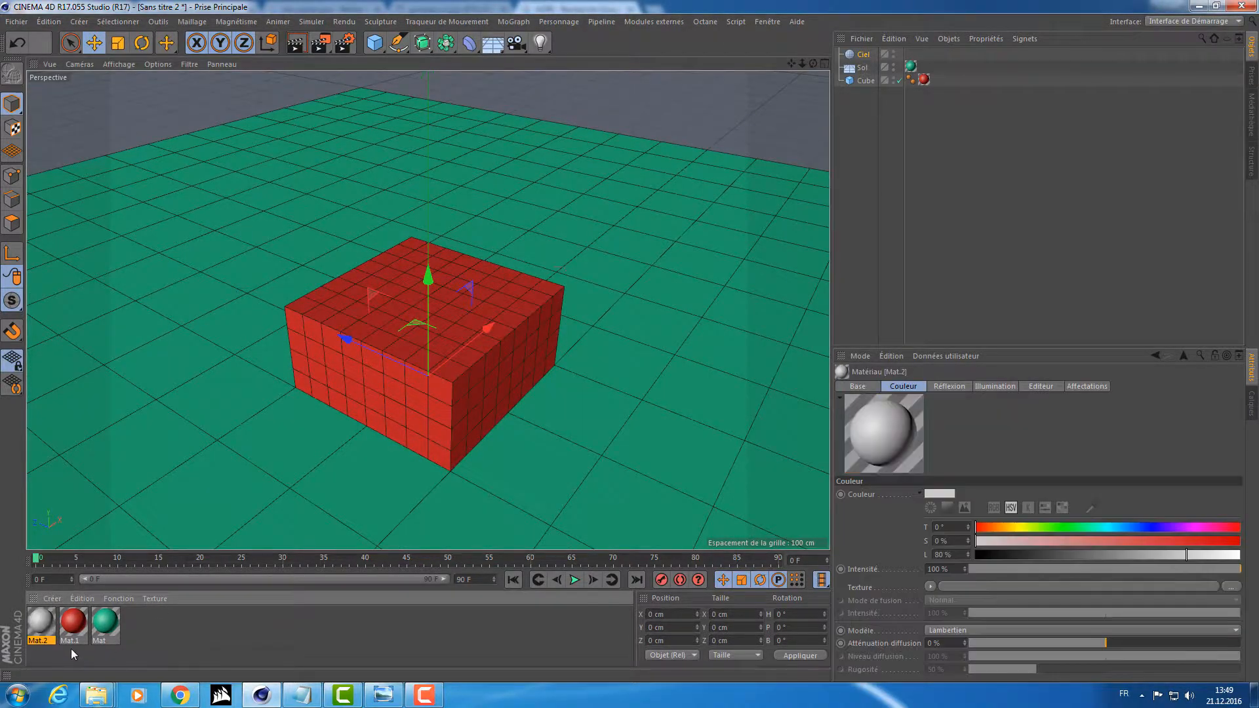
double_click(41, 624)
drag(373, 88, 420, 94)
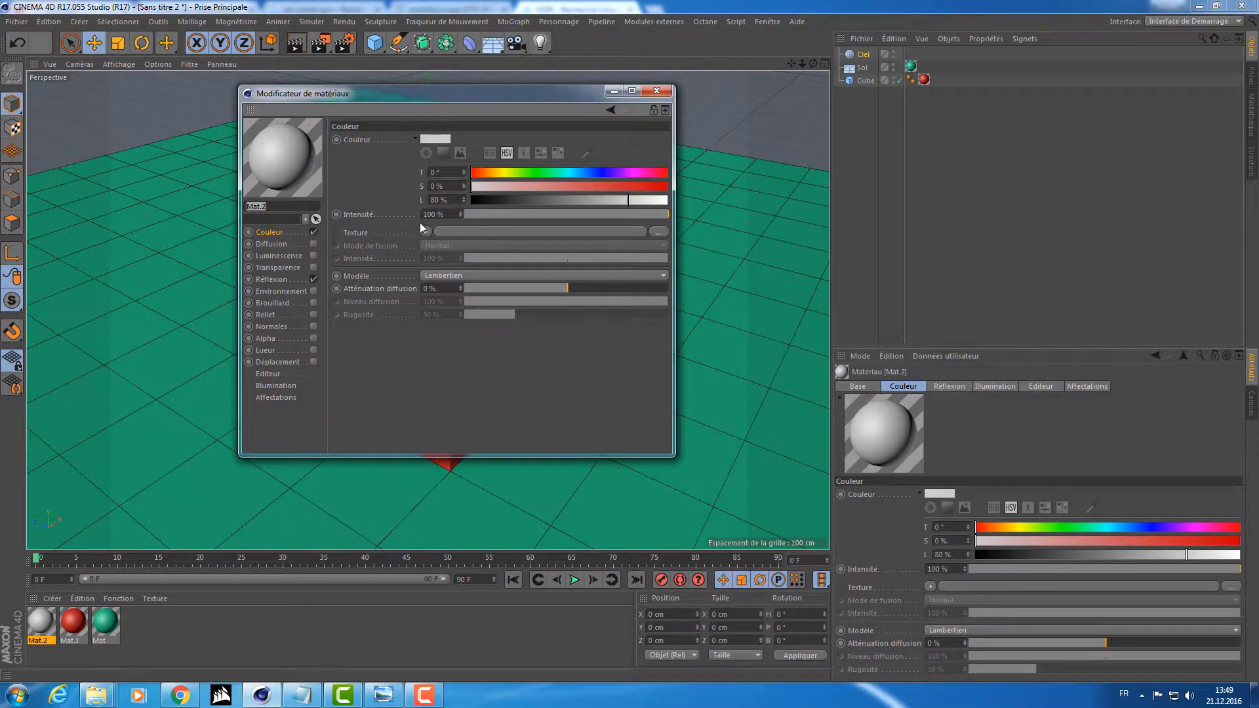
click(350, 234)
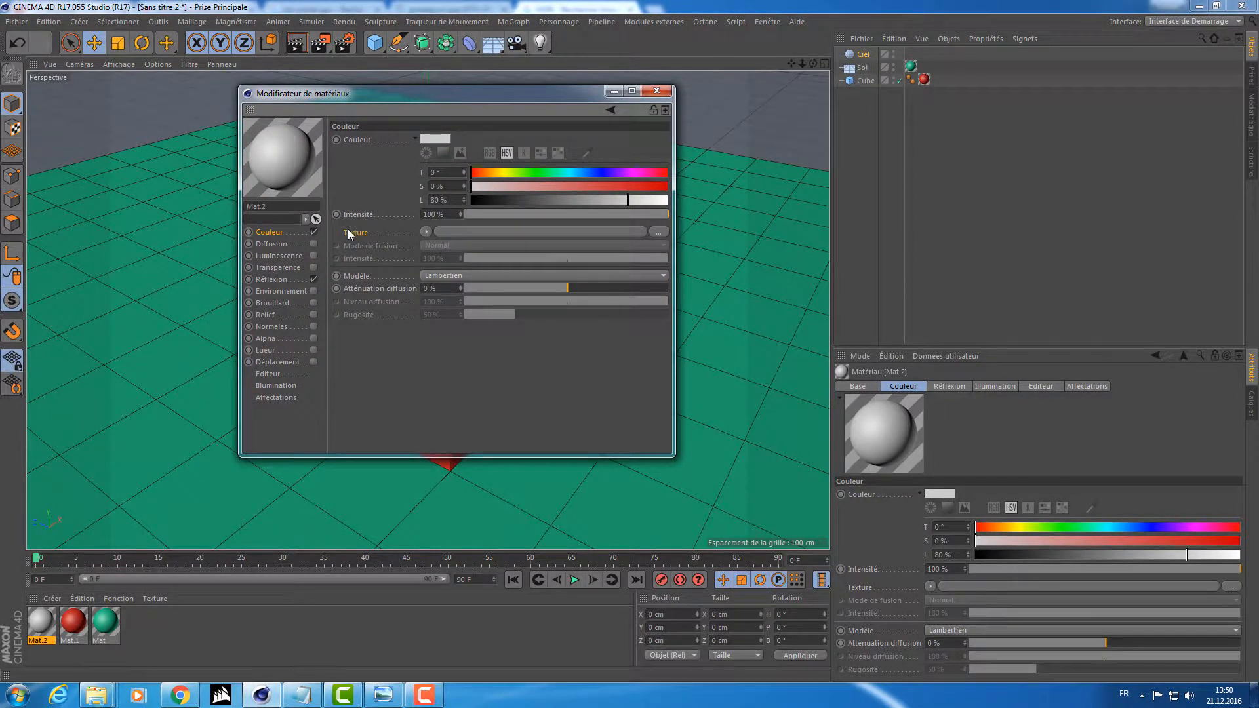
click(281, 243)
click(269, 256)
click(267, 279)
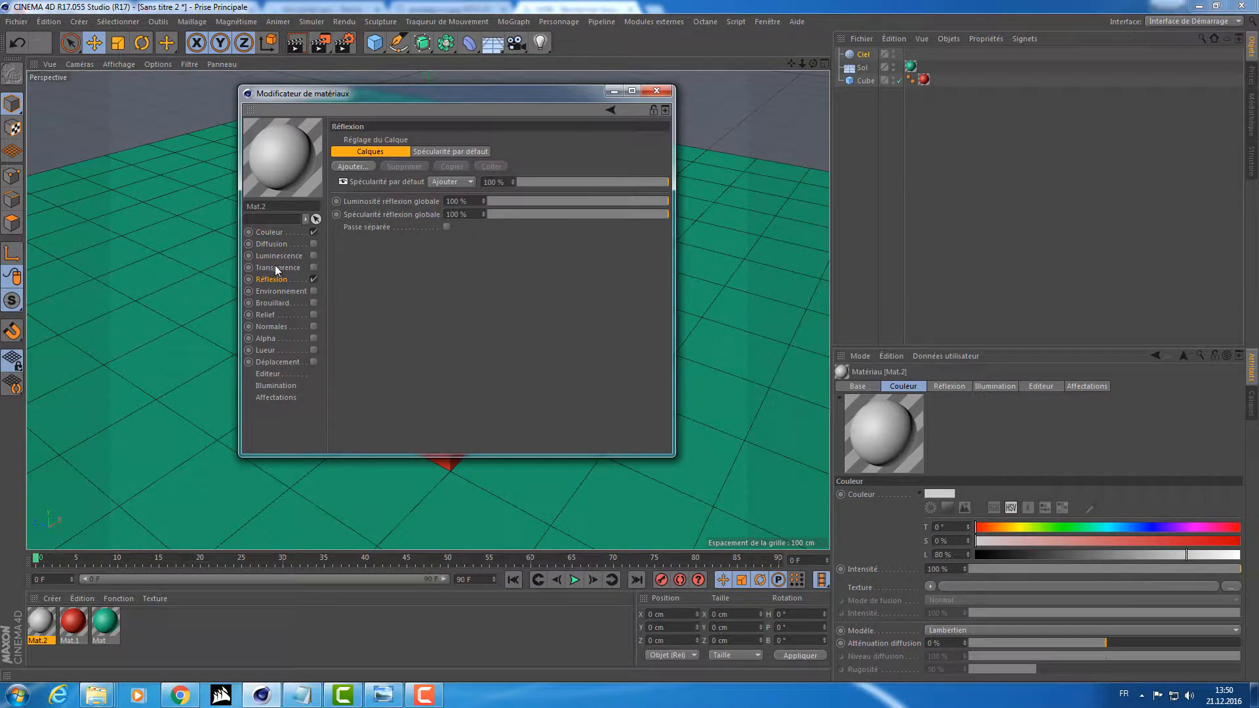
click(274, 265)
click(281, 255)
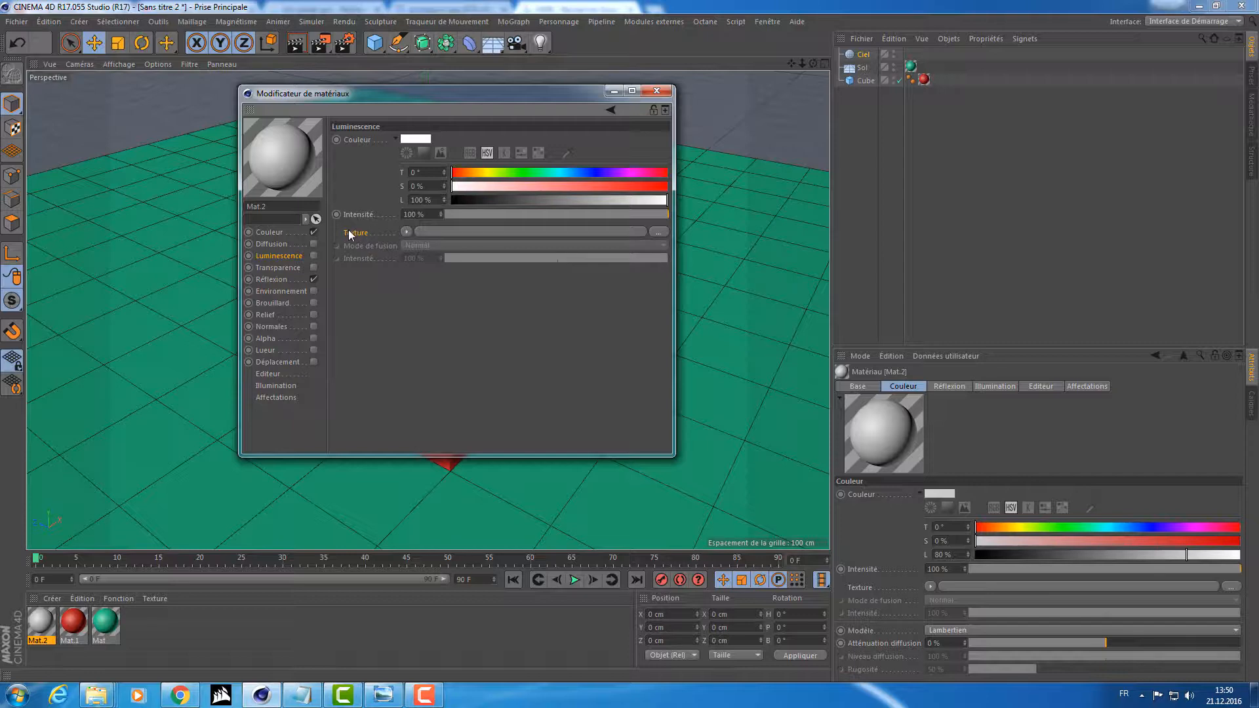
Try a gradient (Dégradé) as the texture of the new material's color channel, and clear it again.
click(274, 233)
click(425, 232)
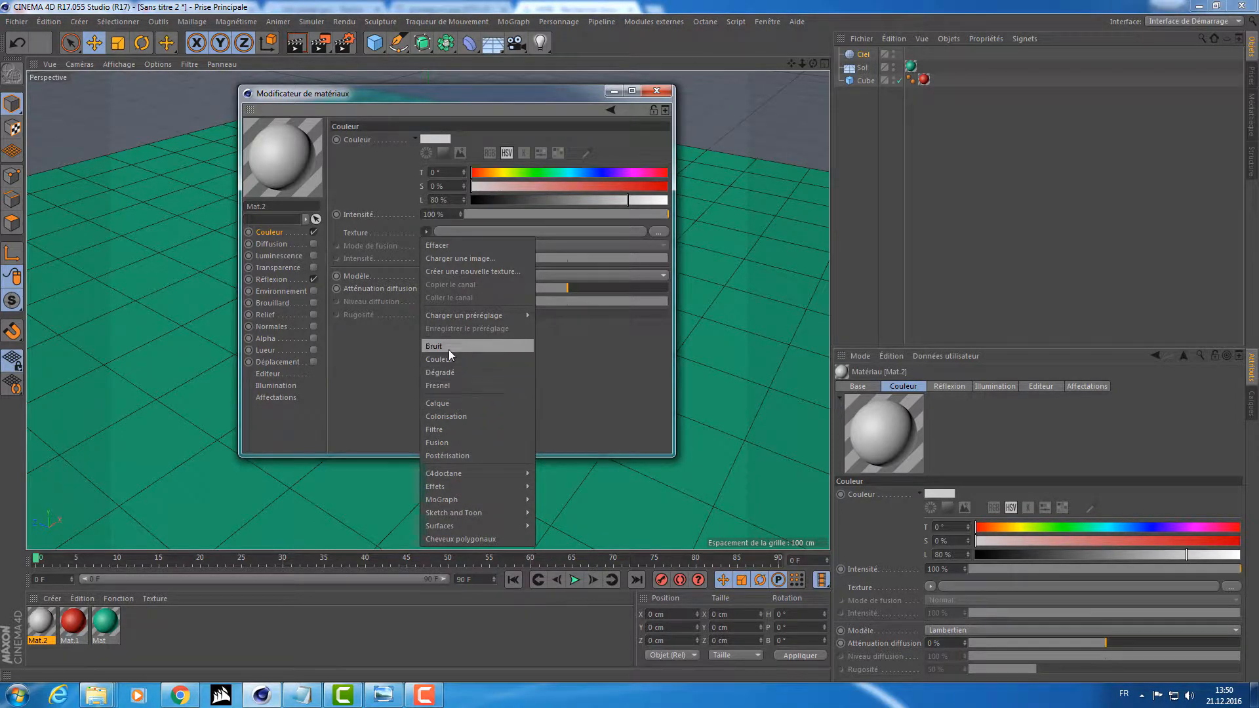
click(459, 374)
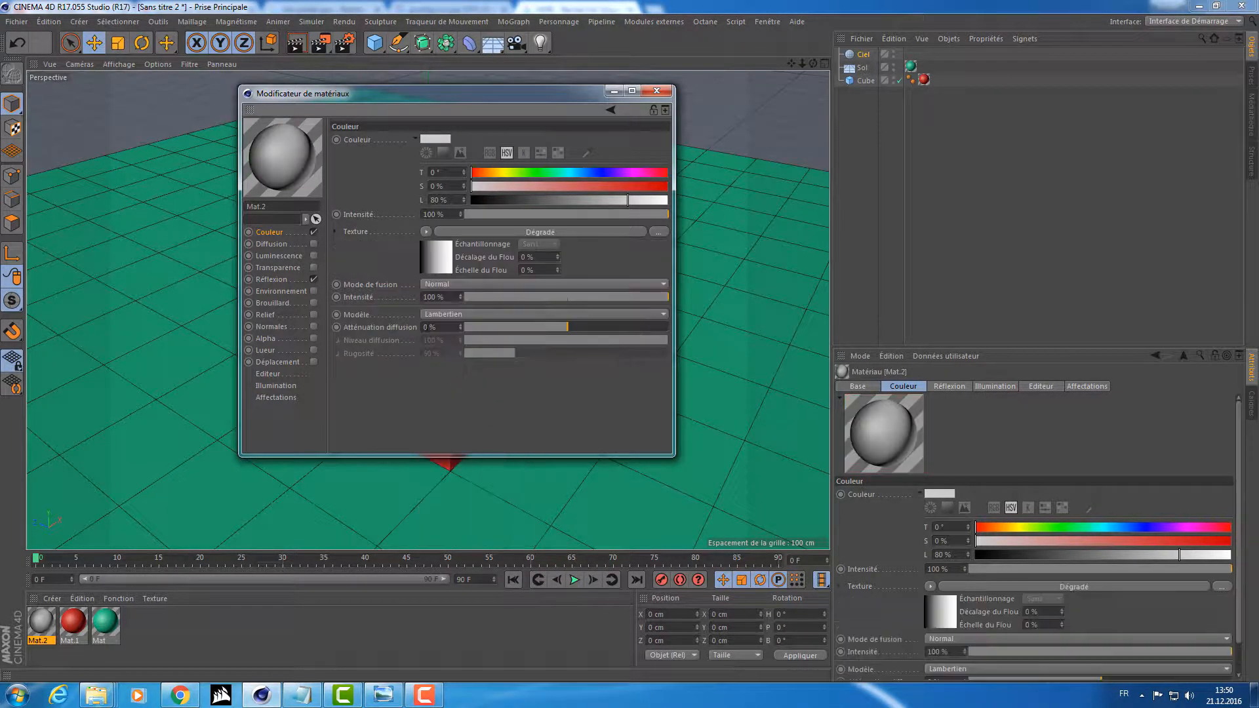
click(426, 232)
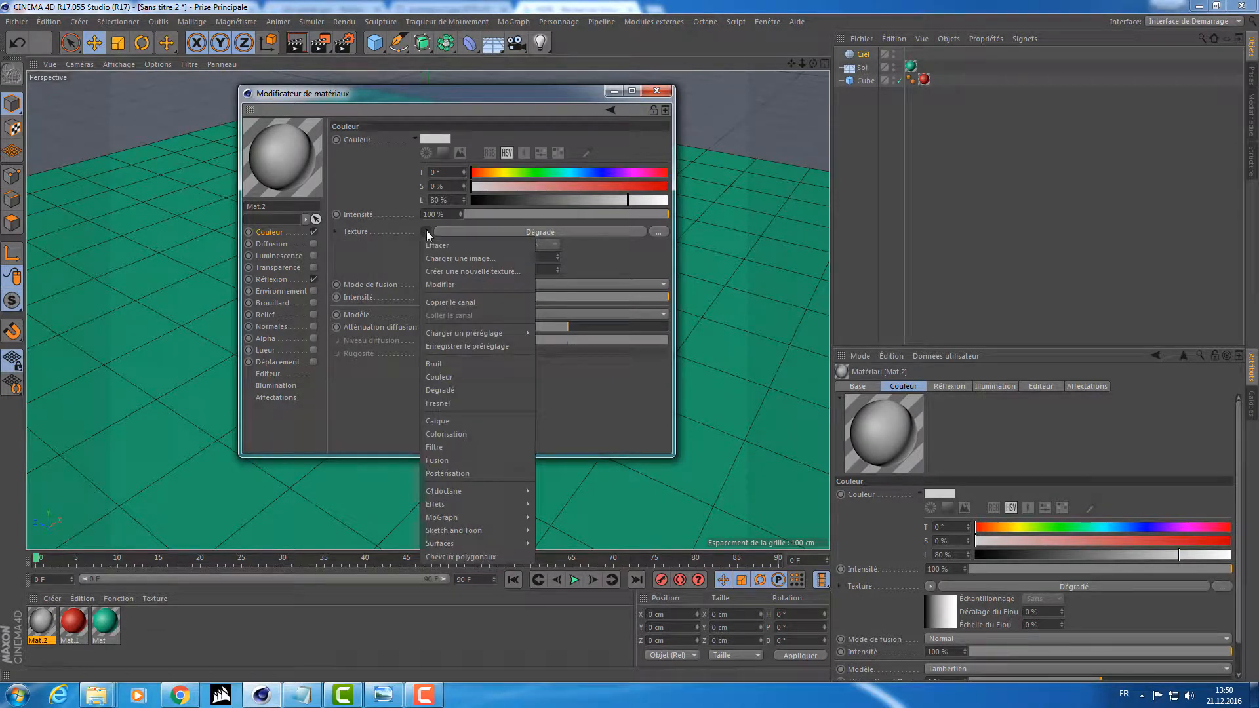
click(428, 246)
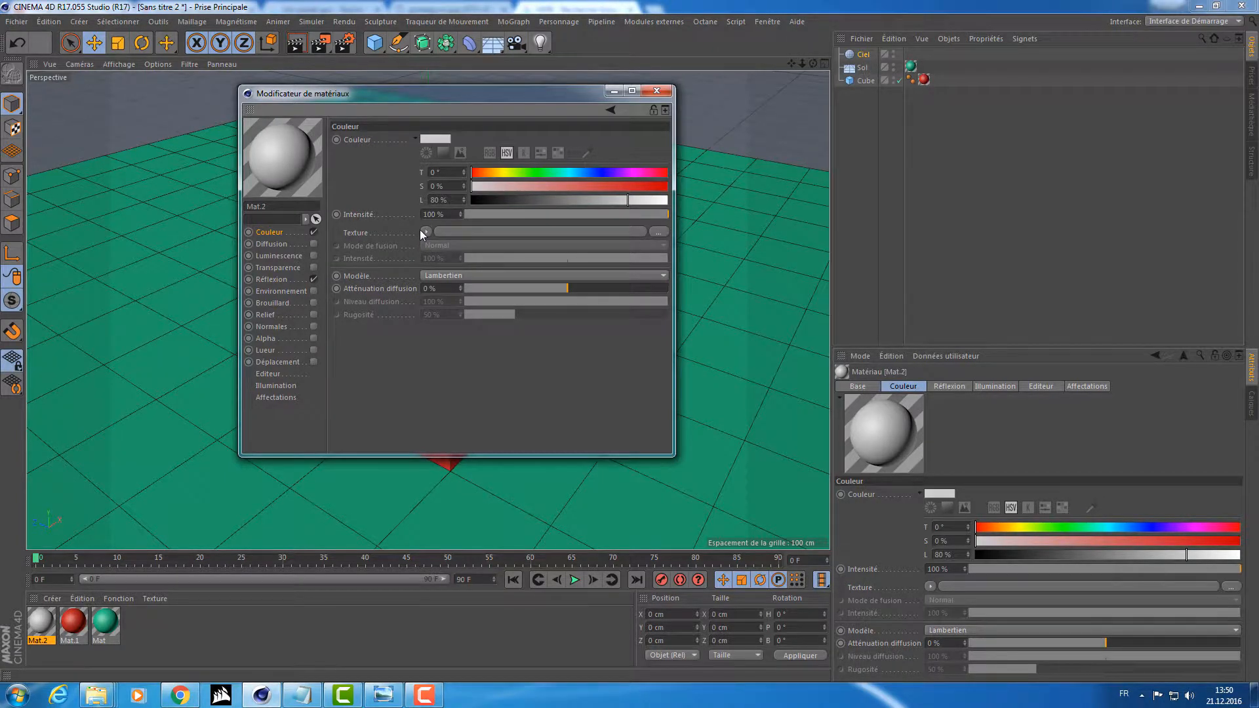
Load the EXR image fin4_Ref from Ressource\HRDI\HDRI\Old_Industrial_Hall as the material's color texture.
click(659, 232)
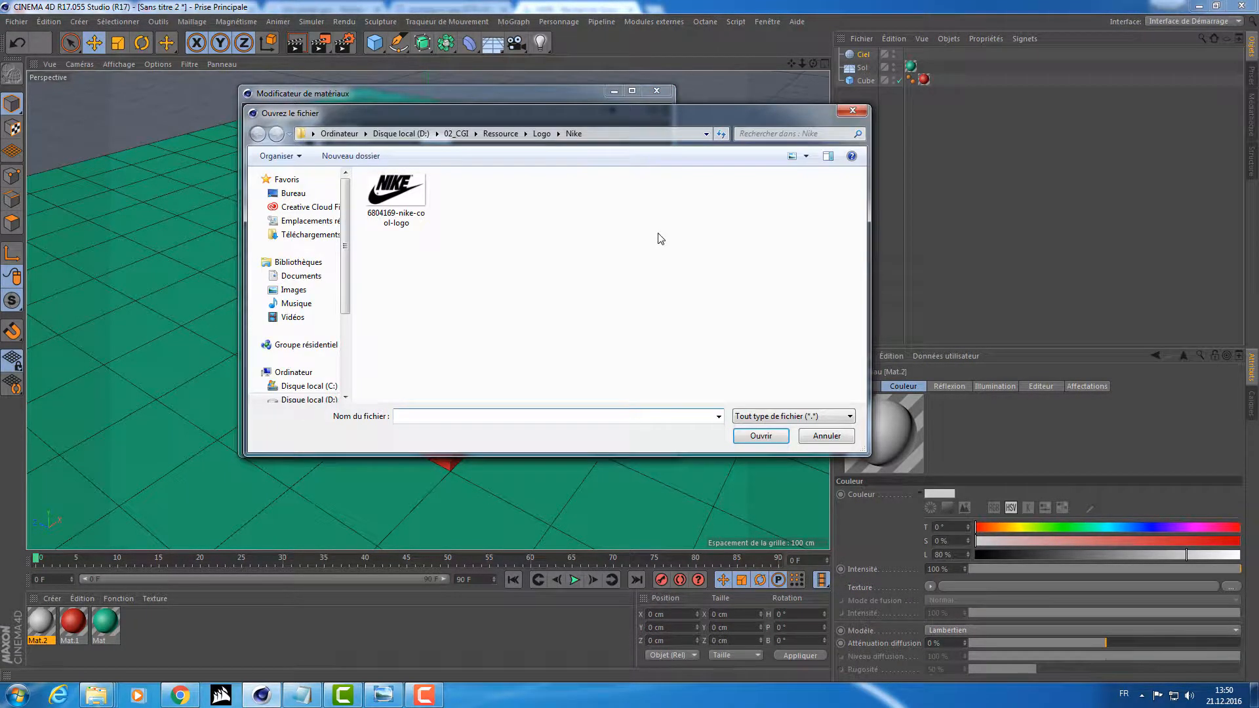
click(501, 133)
click(457, 133)
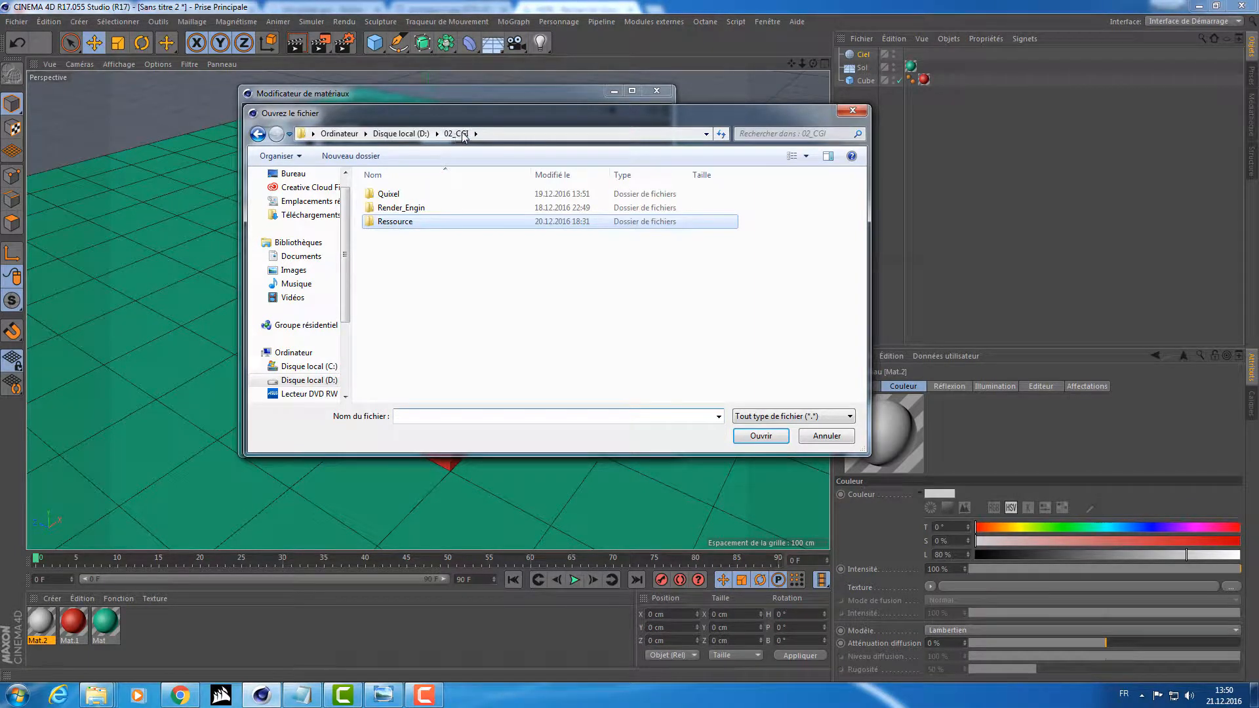
double_click(416, 222)
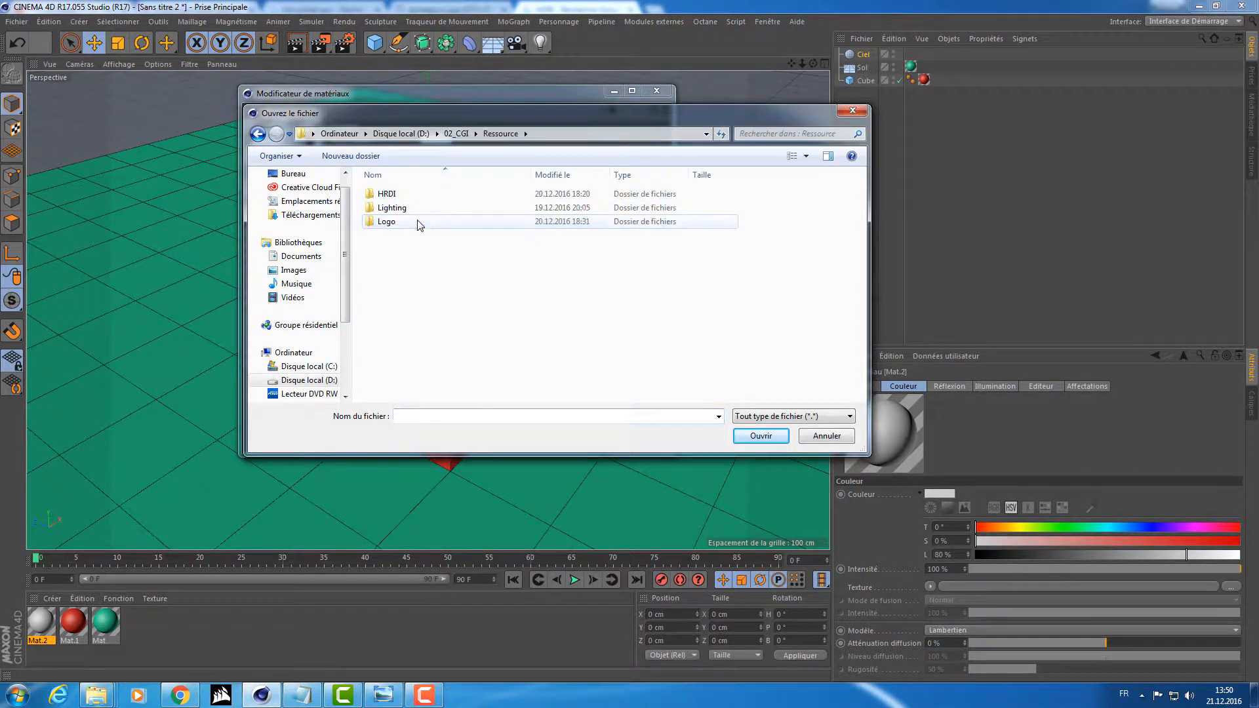
double_click(425, 195)
double_click(430, 195)
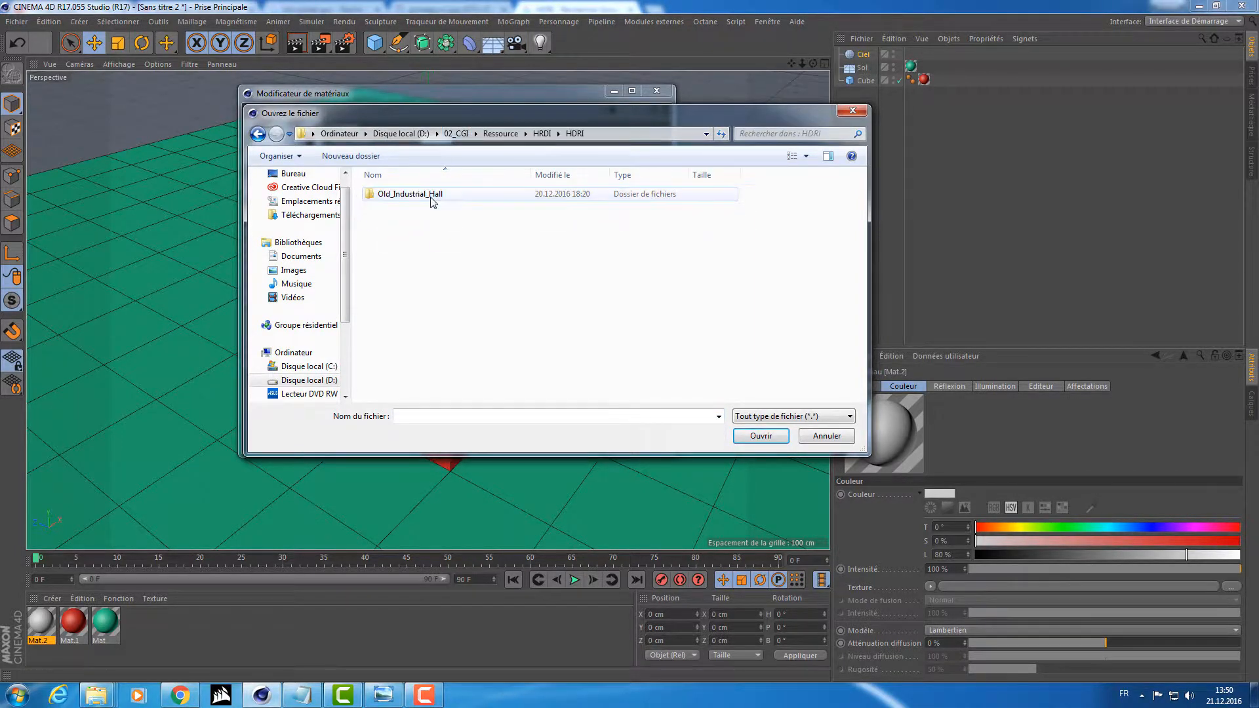
double_click(432, 197)
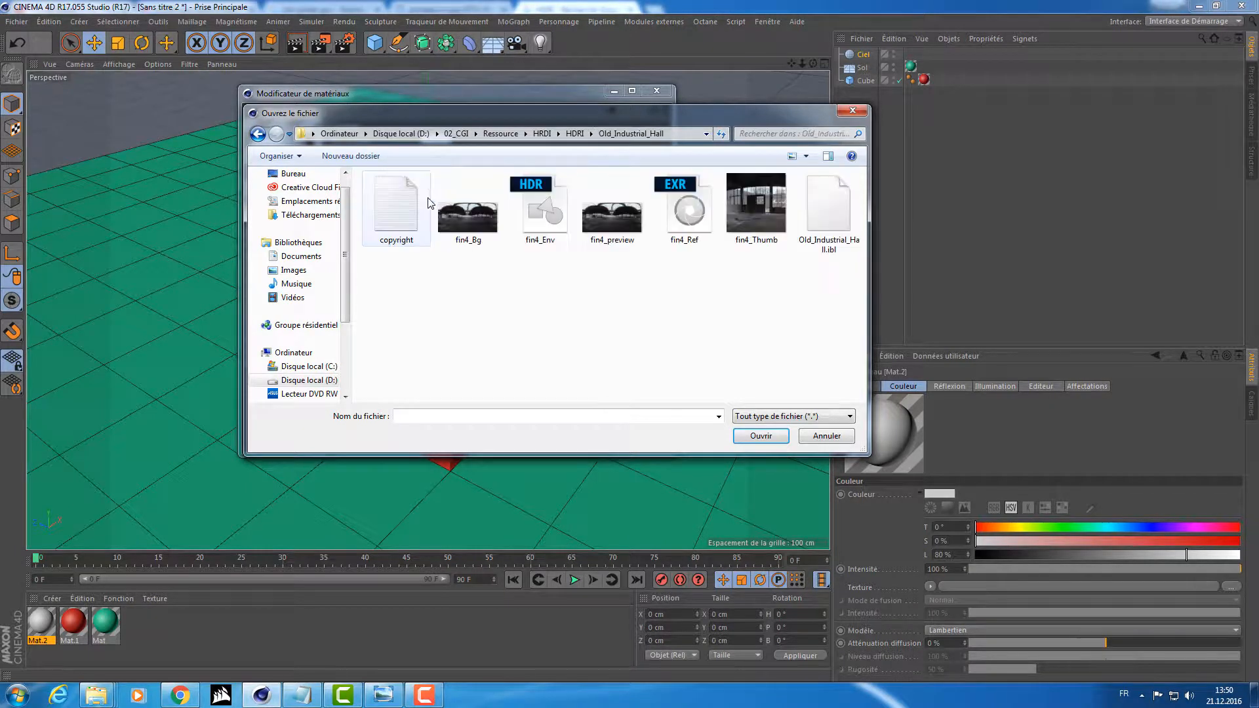
click(684, 209)
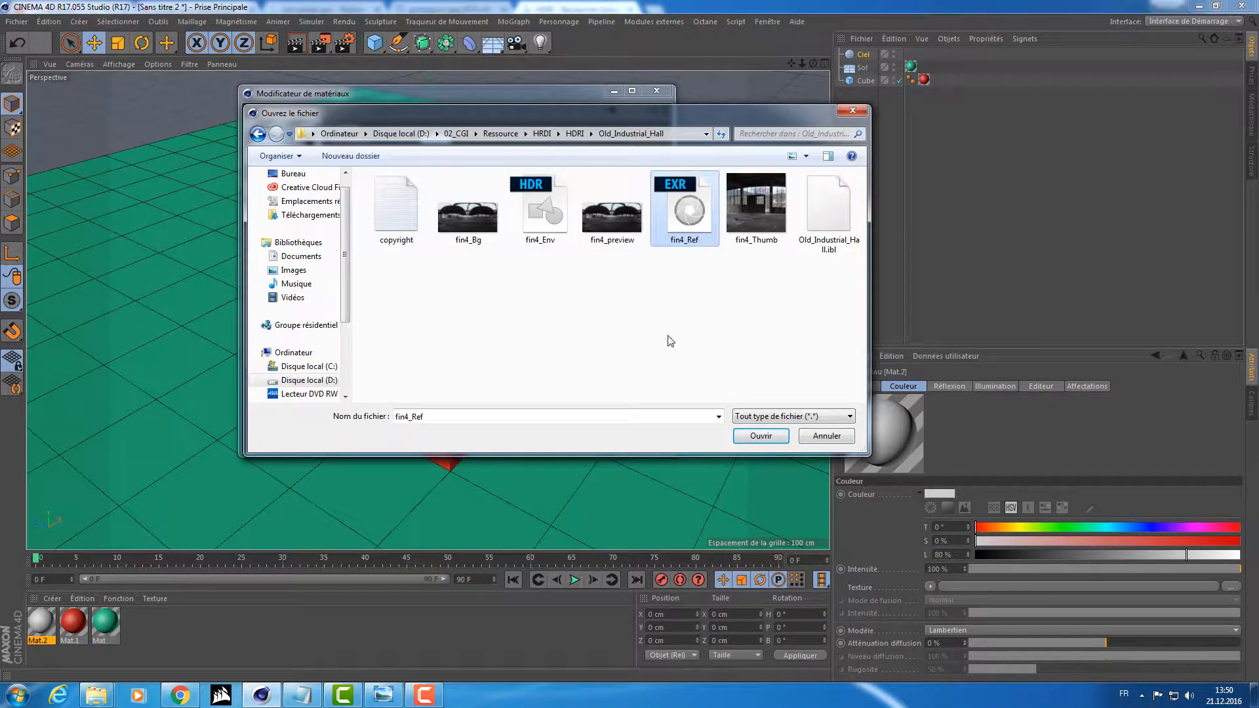
click(761, 436)
click(706, 393)
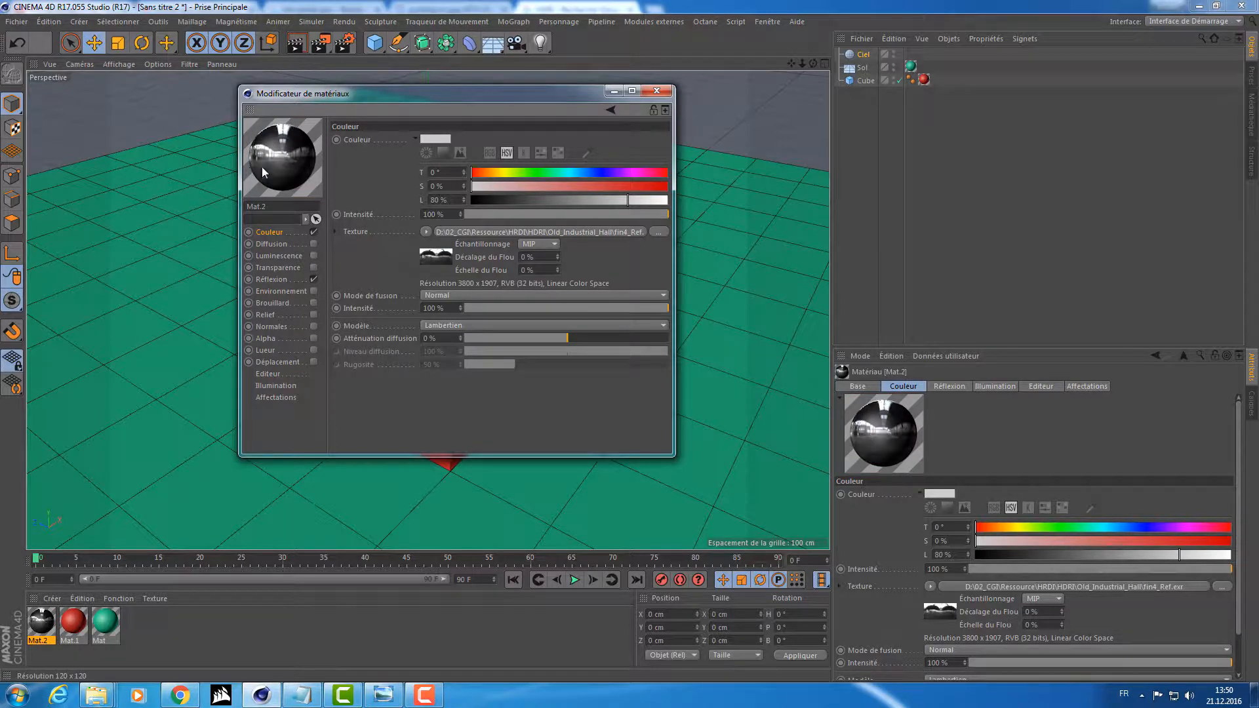
Examine the panorama on the material's preview sphere in a separate enlarged window, rotating it around, and close the preview.
right_click(279, 146)
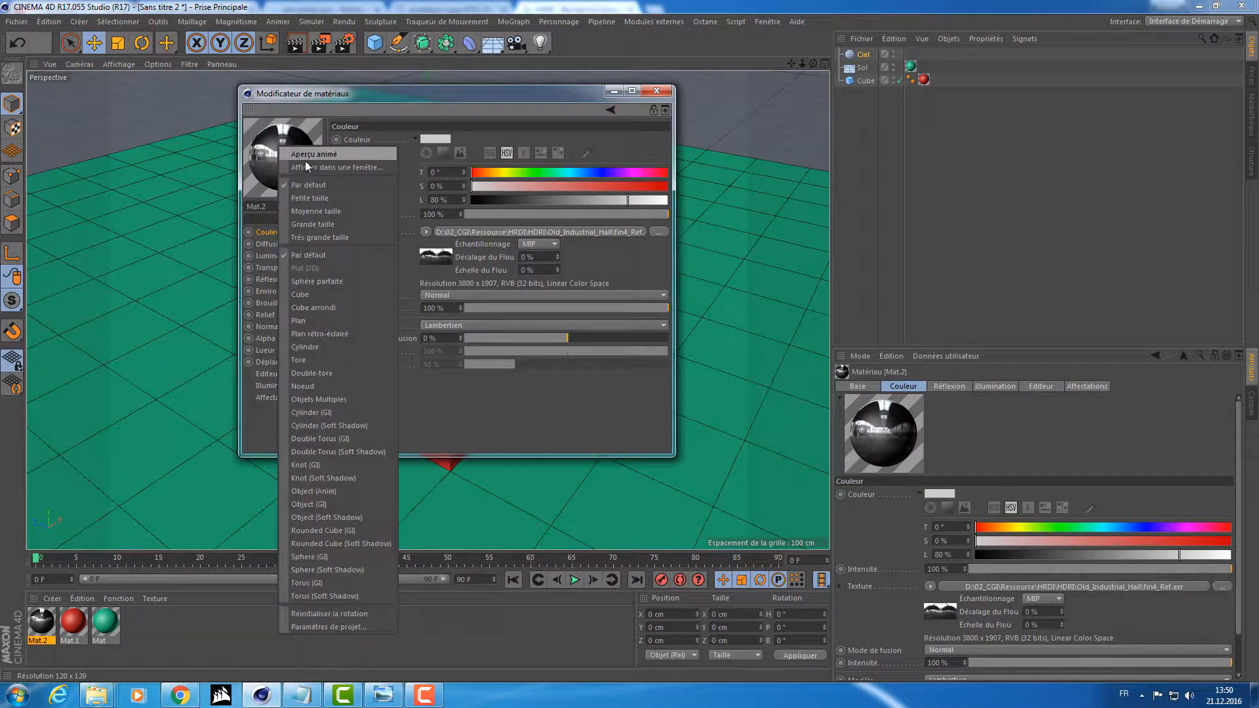
click(306, 165)
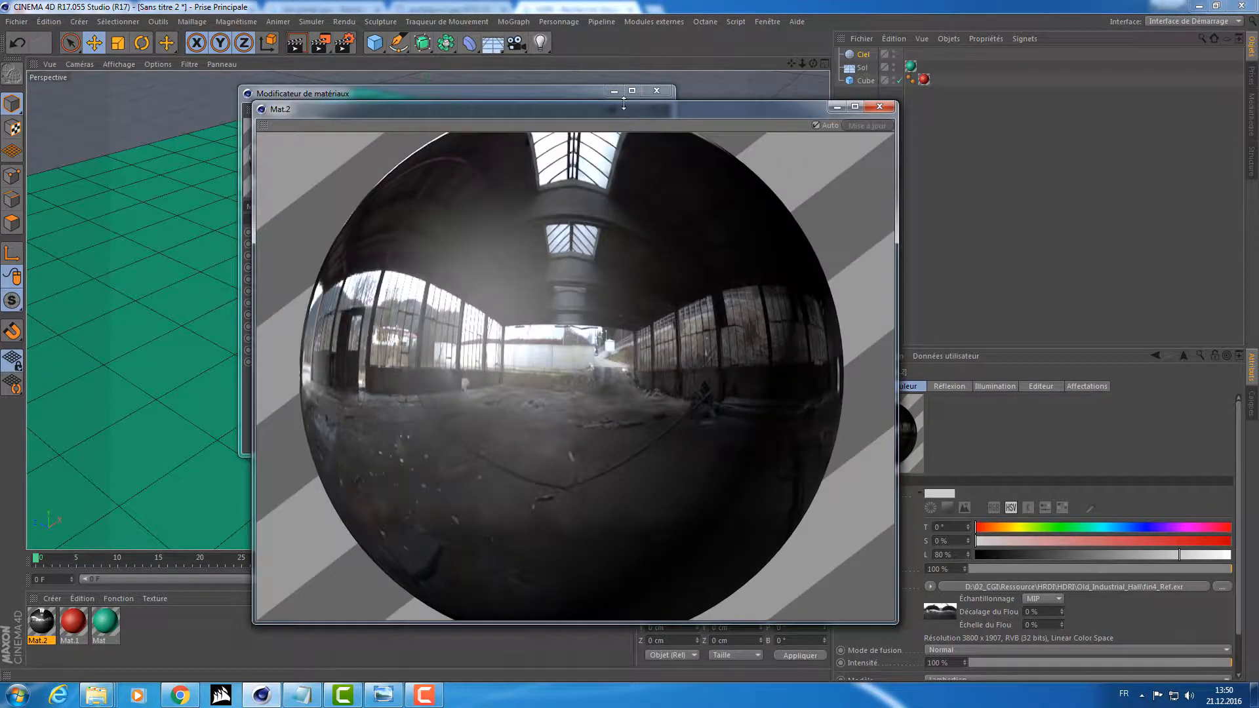
drag(609, 108, 696, 79)
drag(502, 286, 314, 332)
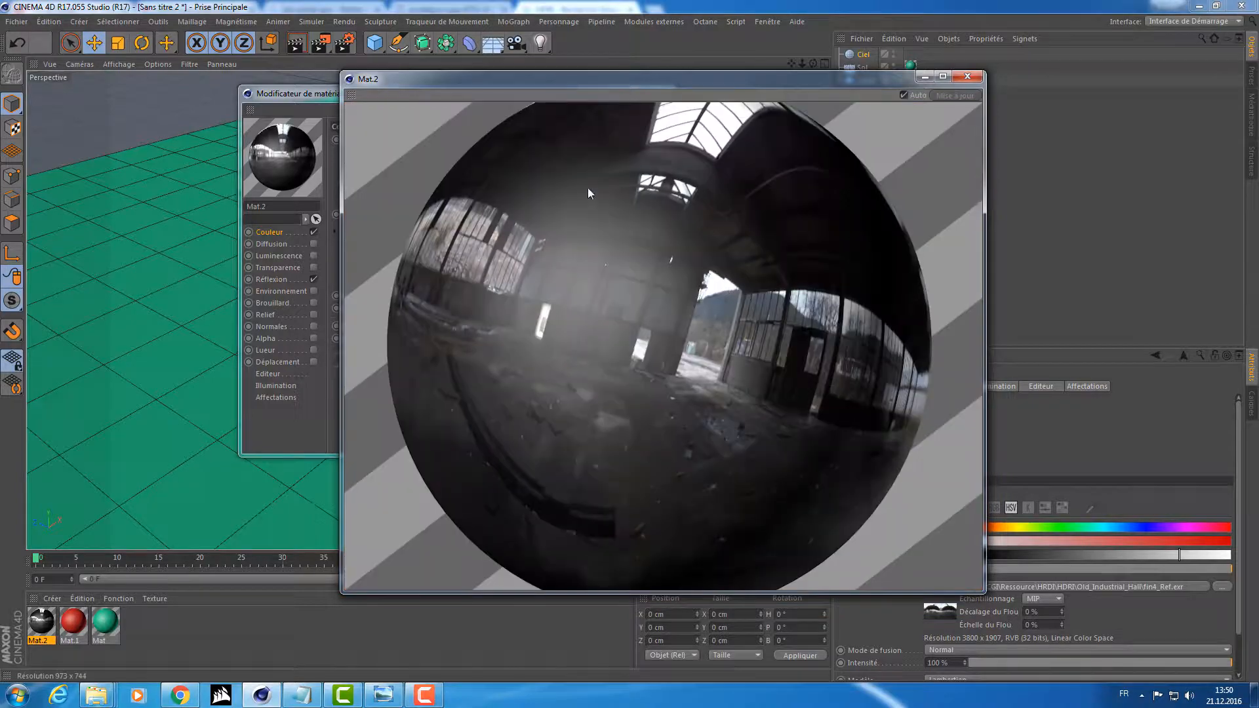
drag(500, 282, 454, 96)
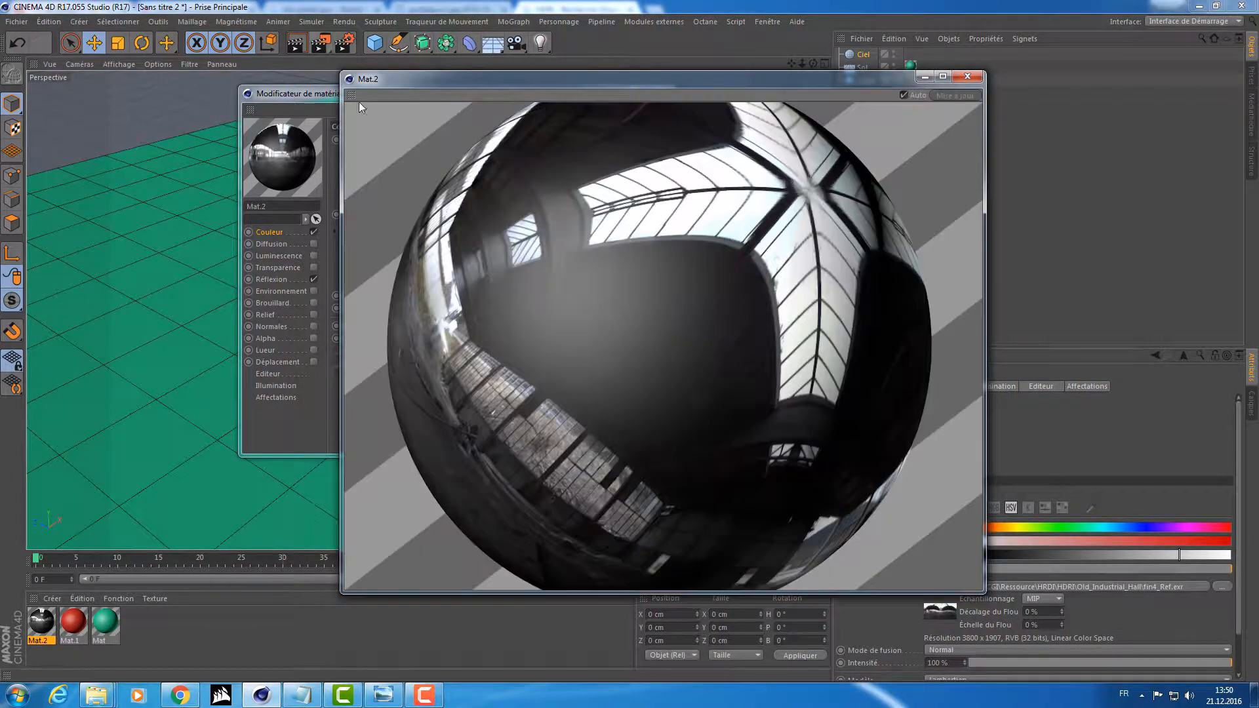
drag(377, 348, 580, 319)
drag(511, 381, 917, 463)
middle_drag(916, 460, 866, 426)
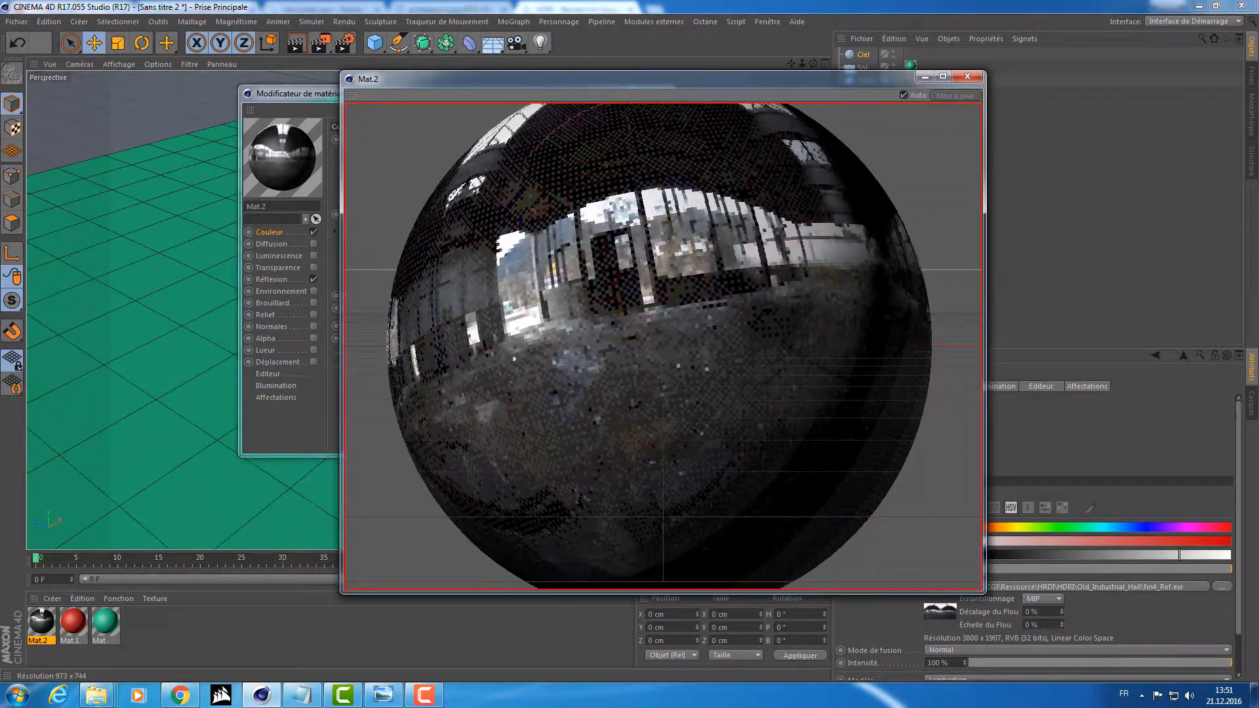
click(968, 77)
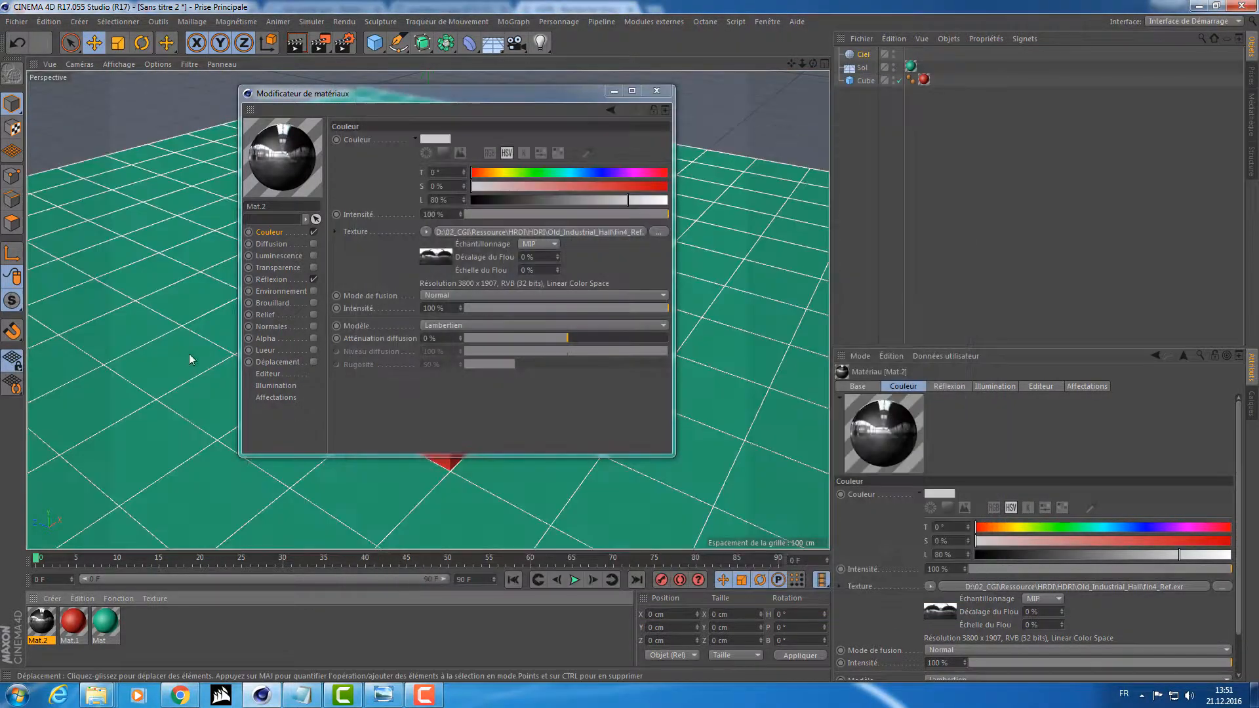
Disable the material's Reflection channel and copy the image texture from its color channel.
click(280, 281)
click(313, 279)
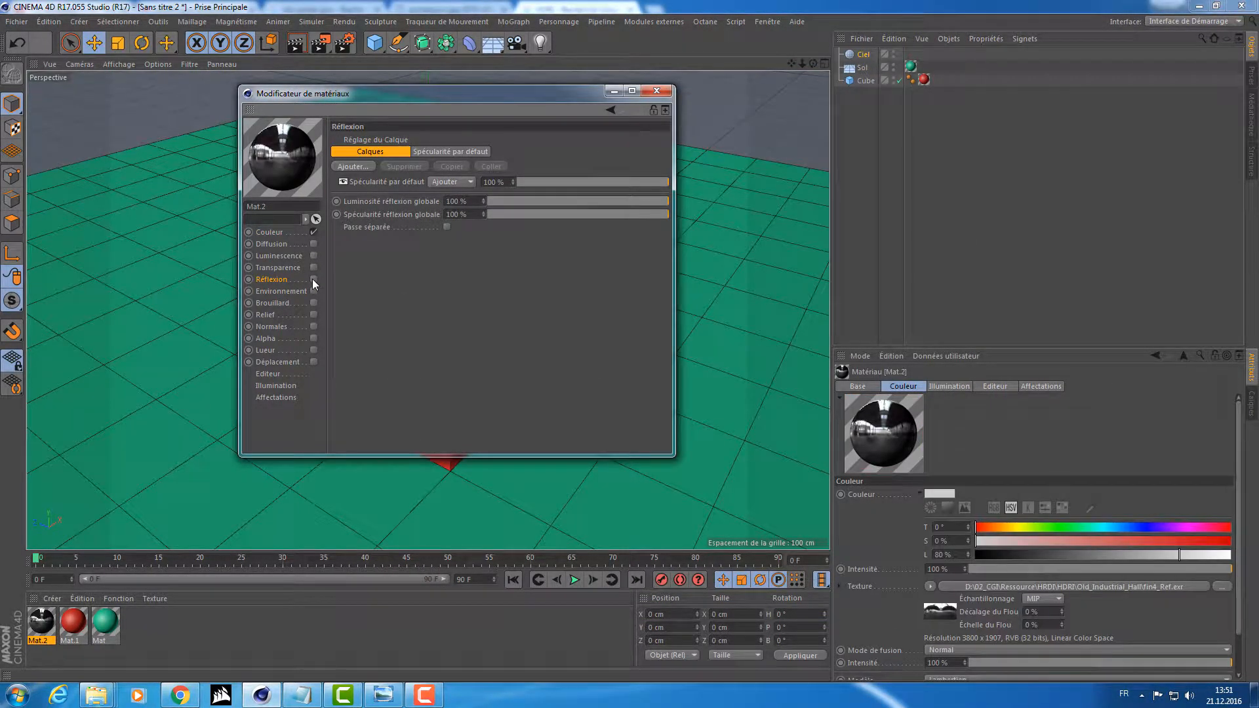
click(271, 233)
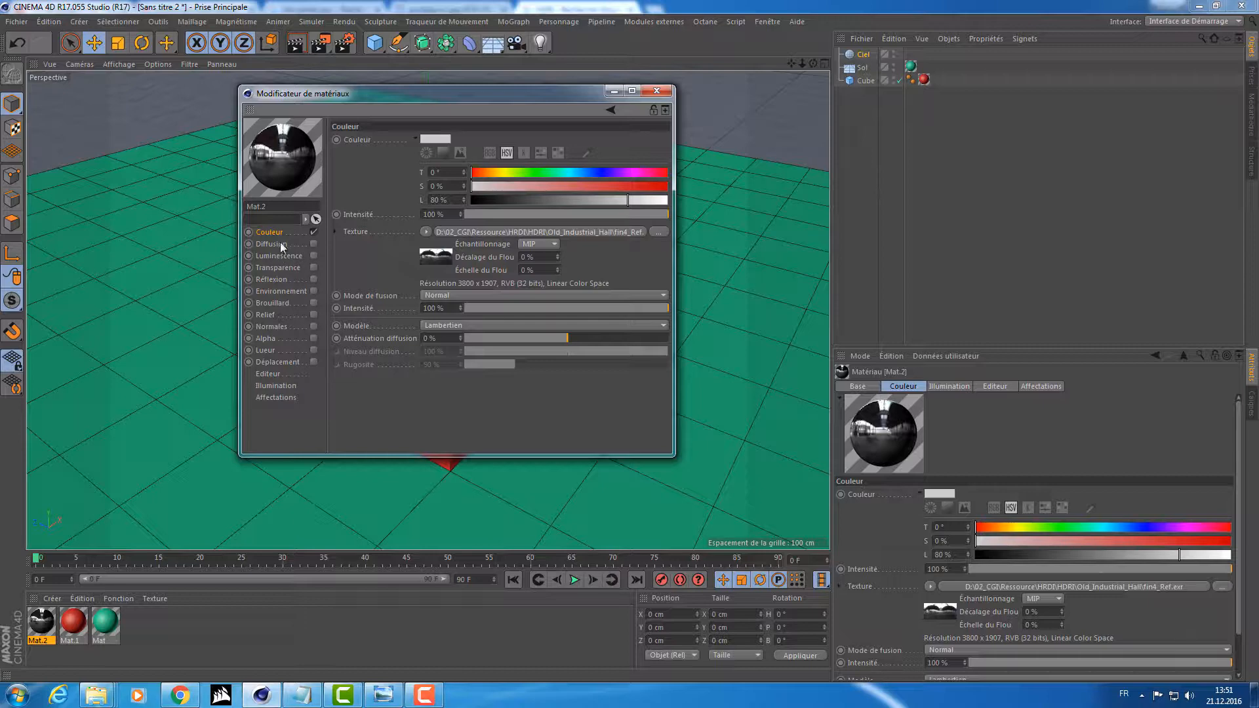
click(425, 232)
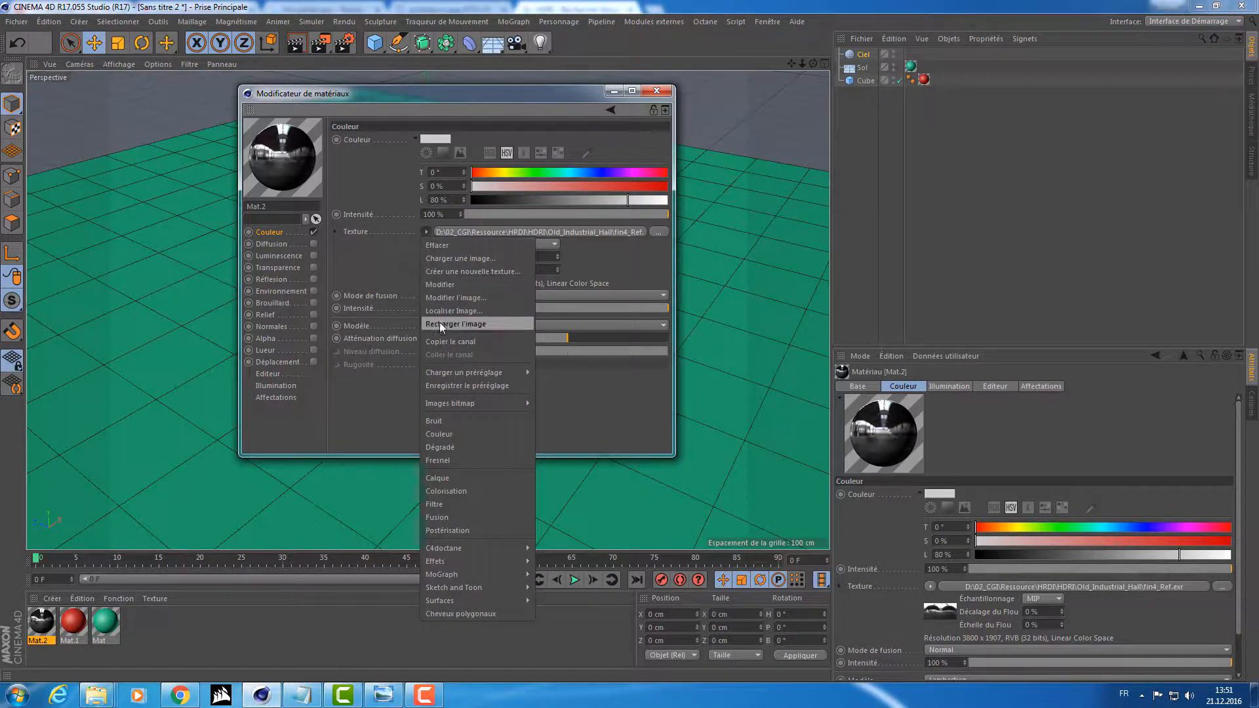
click(443, 341)
Enable the material's Luminescence channel and paste the copied image as its texture.
click(314, 256)
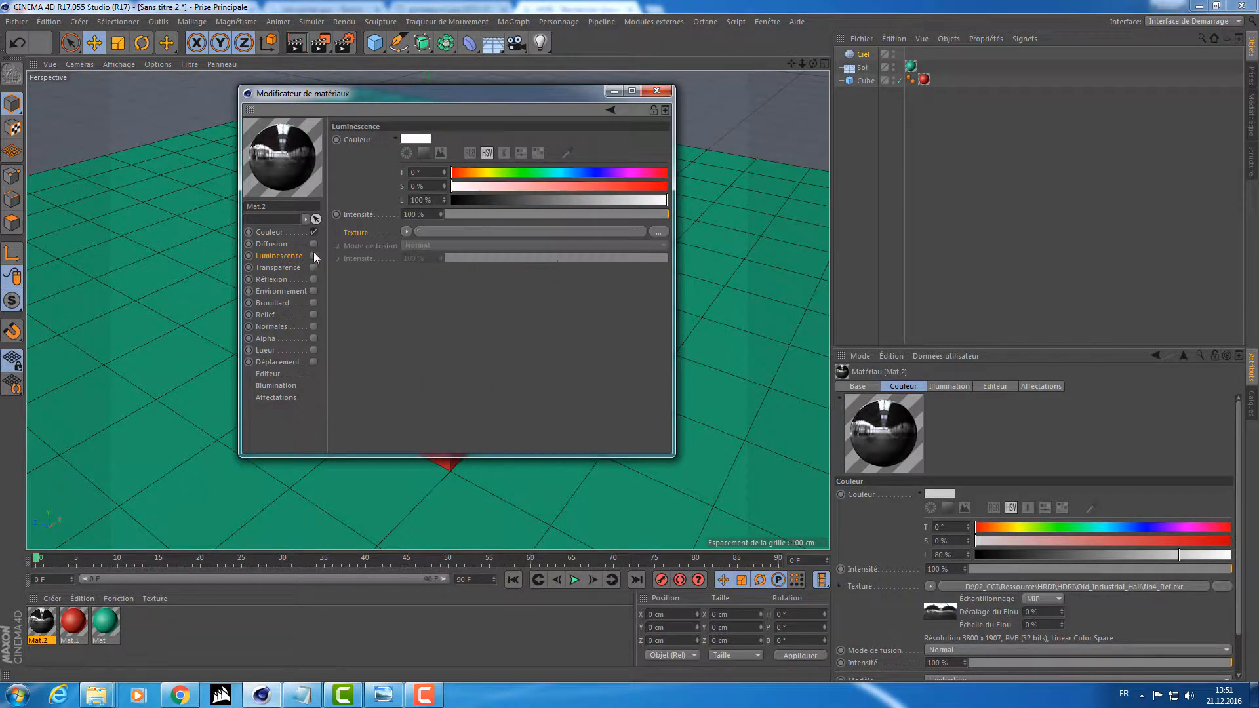
click(313, 256)
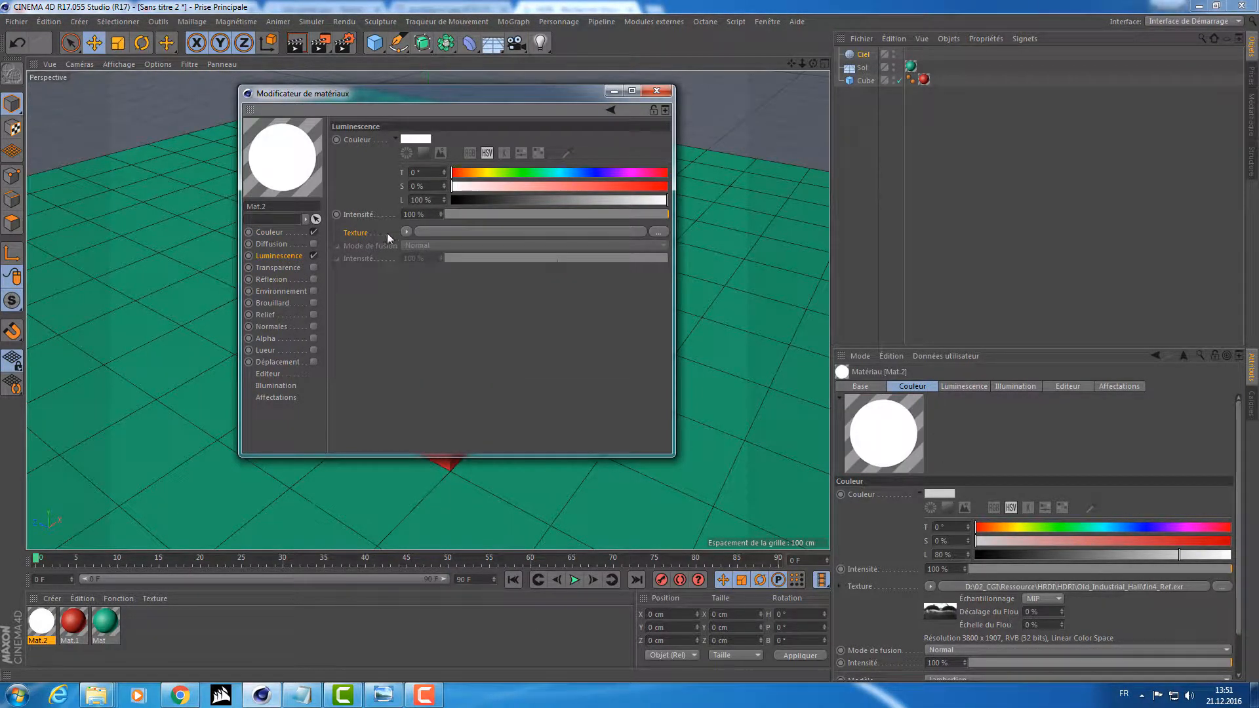
click(406, 232)
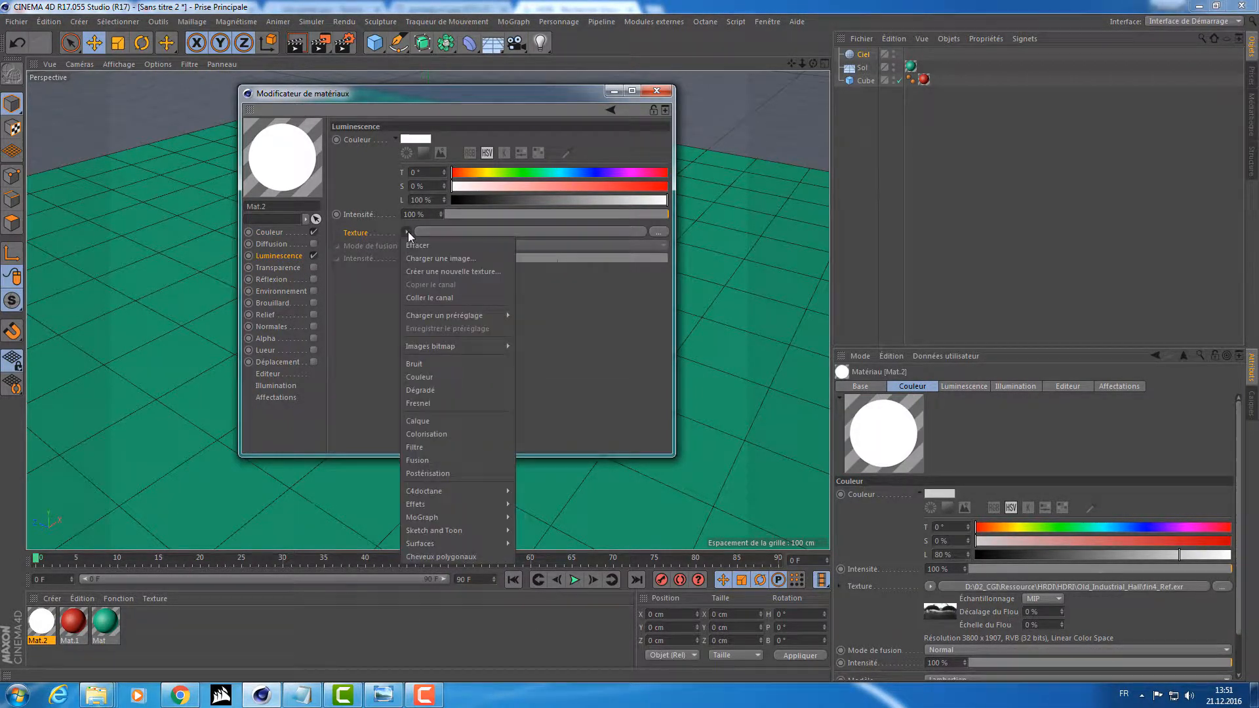
click(415, 297)
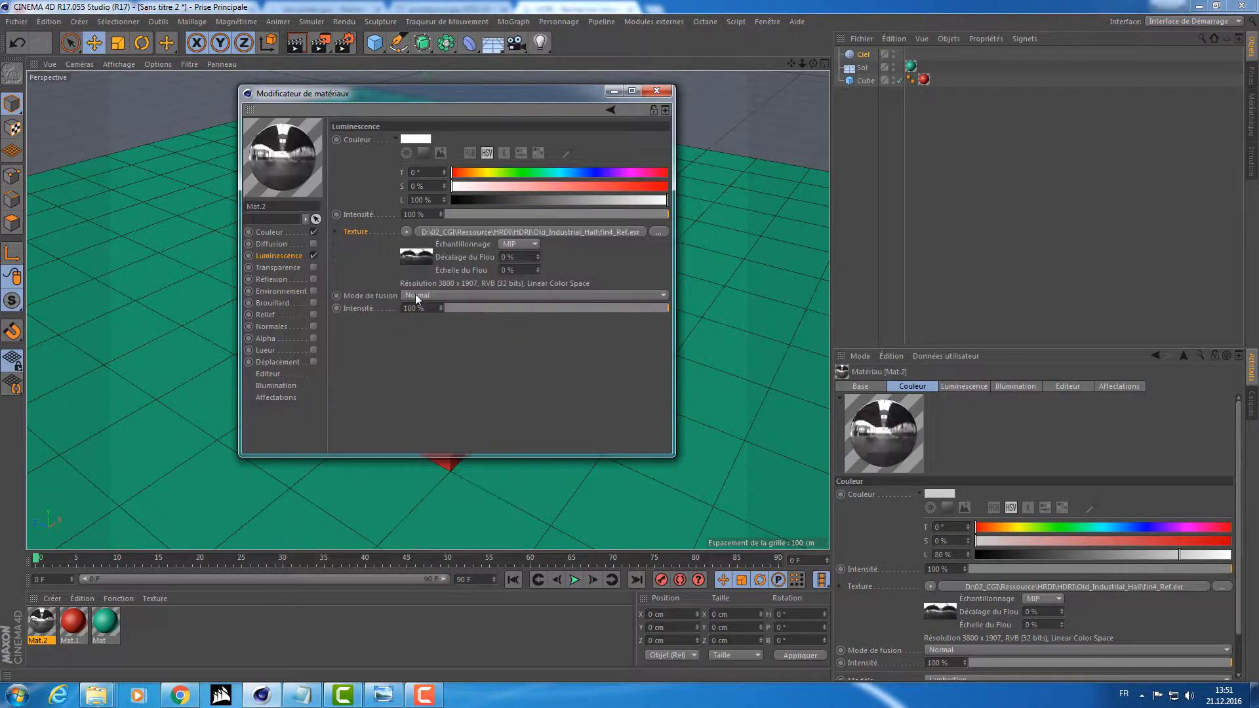
Clear the image texture from the material's color channel.
click(275, 233)
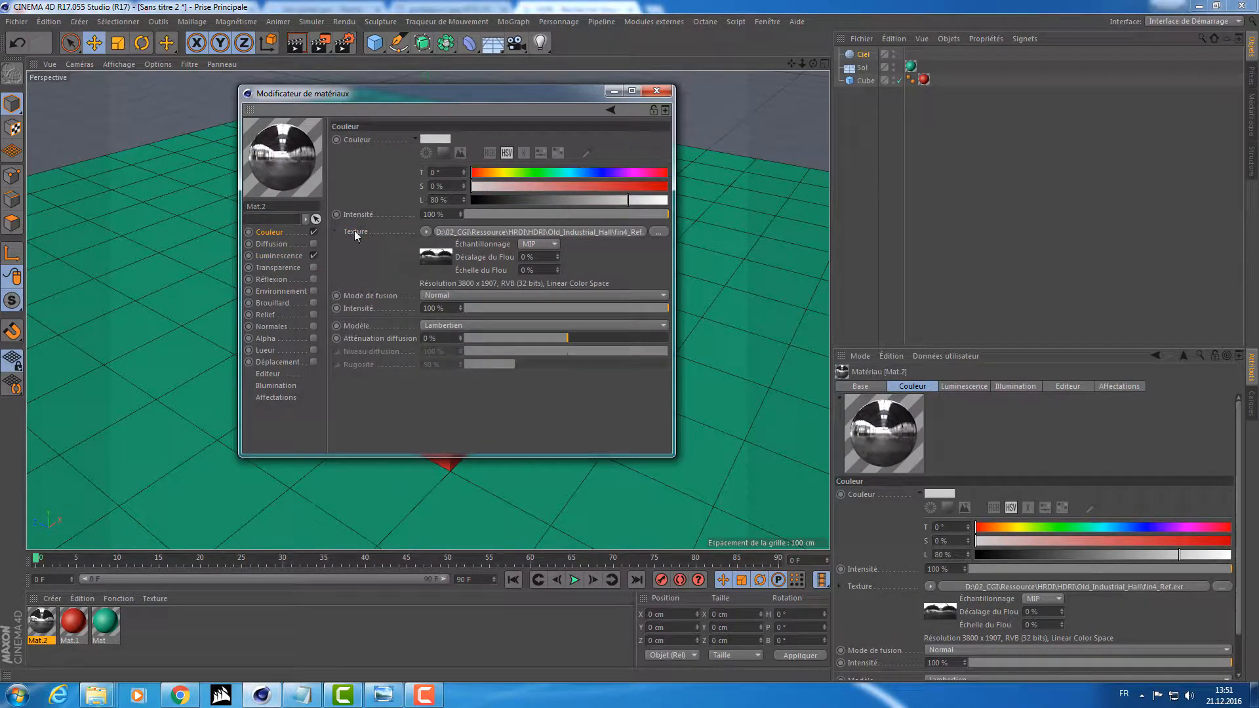
click(426, 232)
click(425, 246)
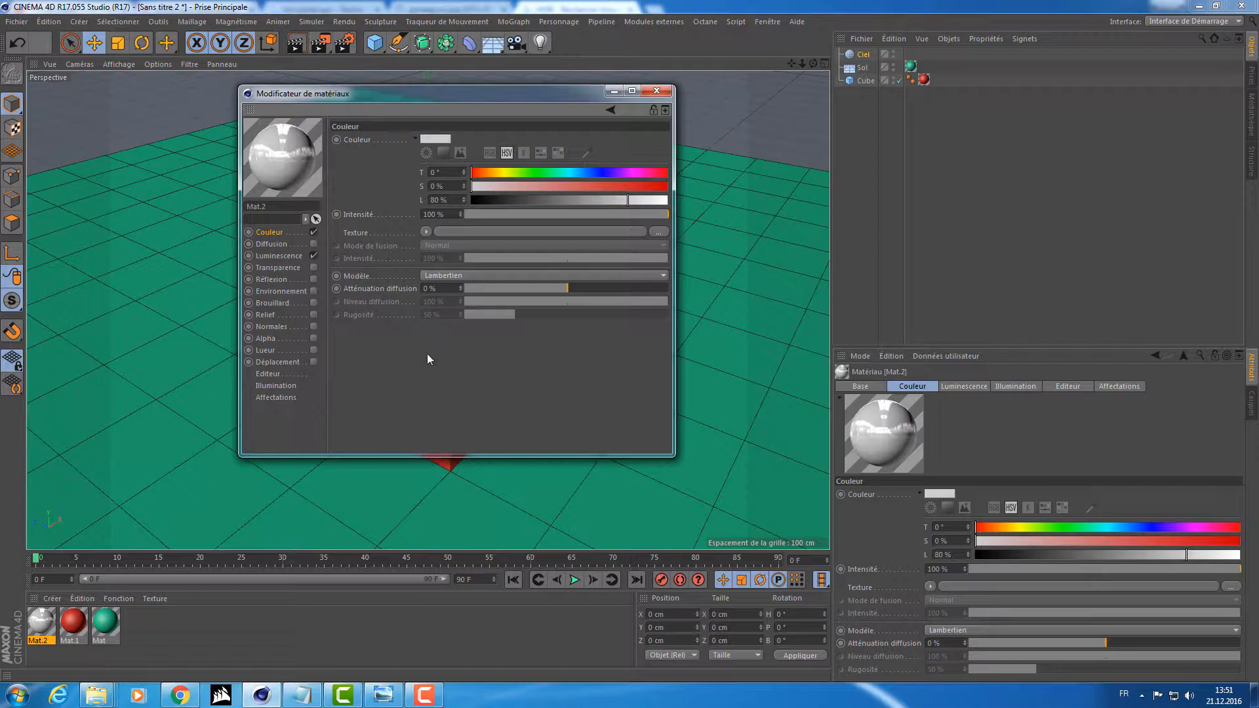
Disable the panorama material's Color channel, leaving Luminescence active, and apply the material to the Sky object.
click(312, 231)
click(283, 257)
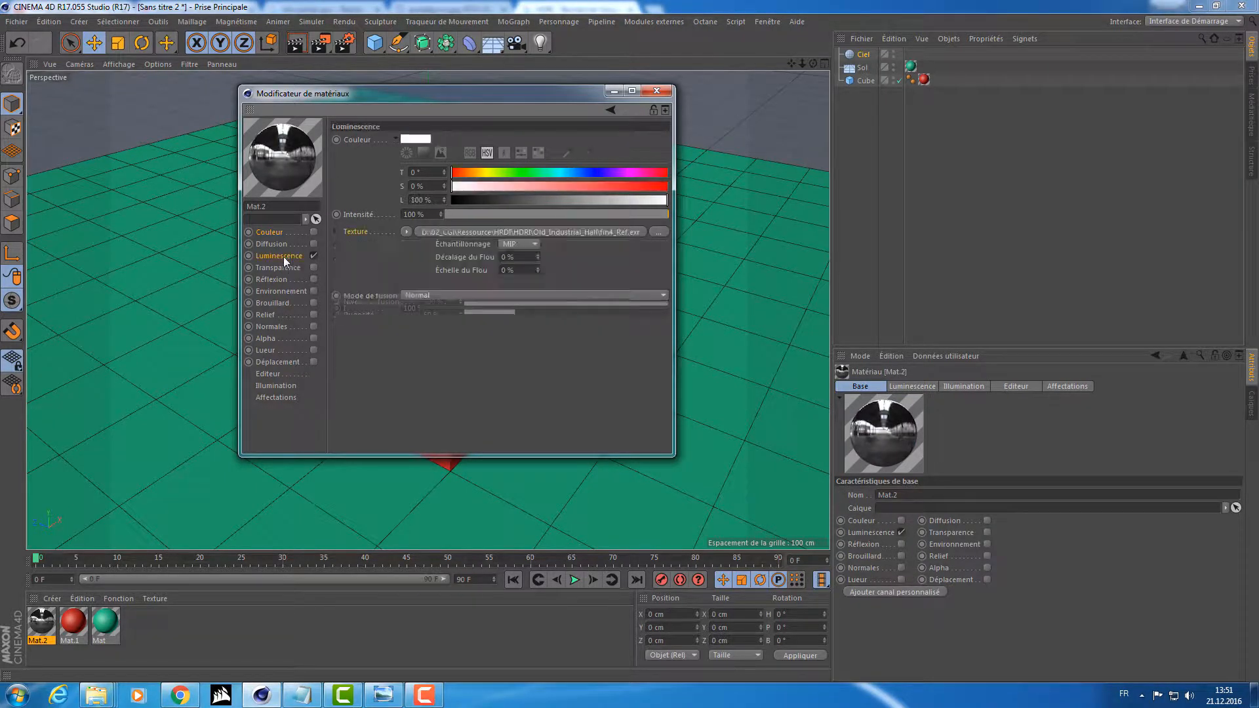
click(654, 92)
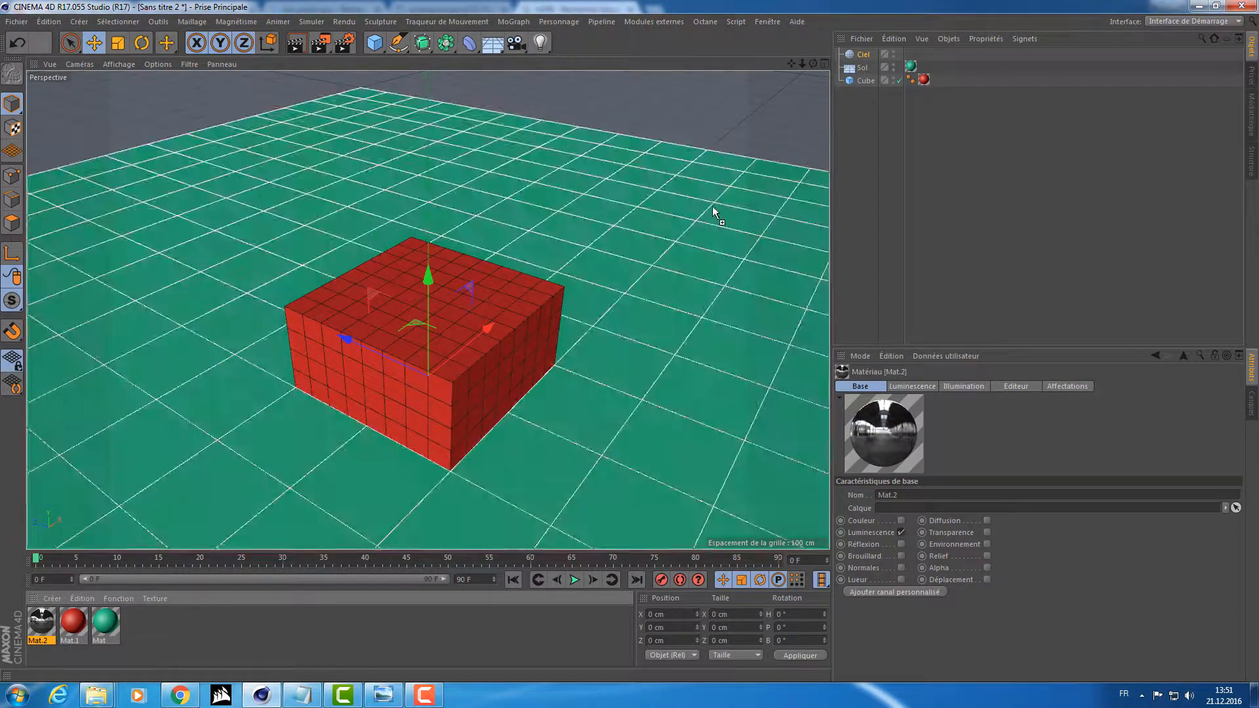
drag(713, 212, 873, 59)
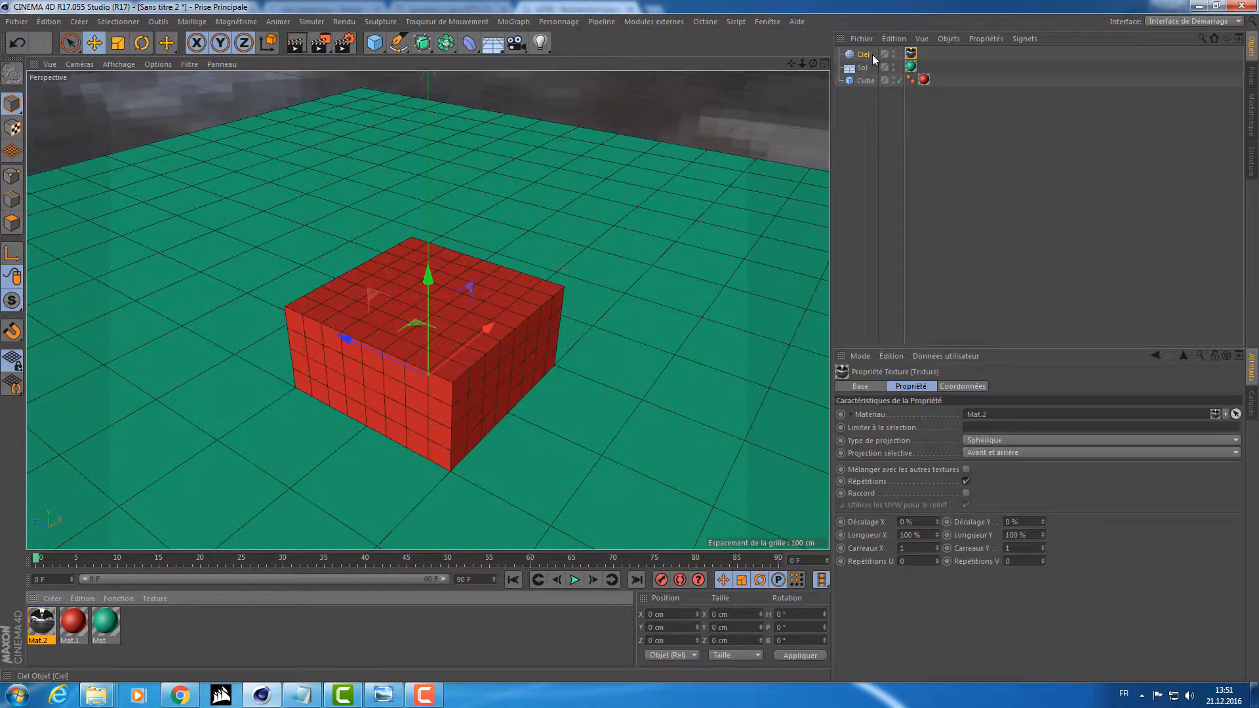
Hide the floor and deactivate the cube, and inspect the panorama surrounding the empty scene.
click(897, 67)
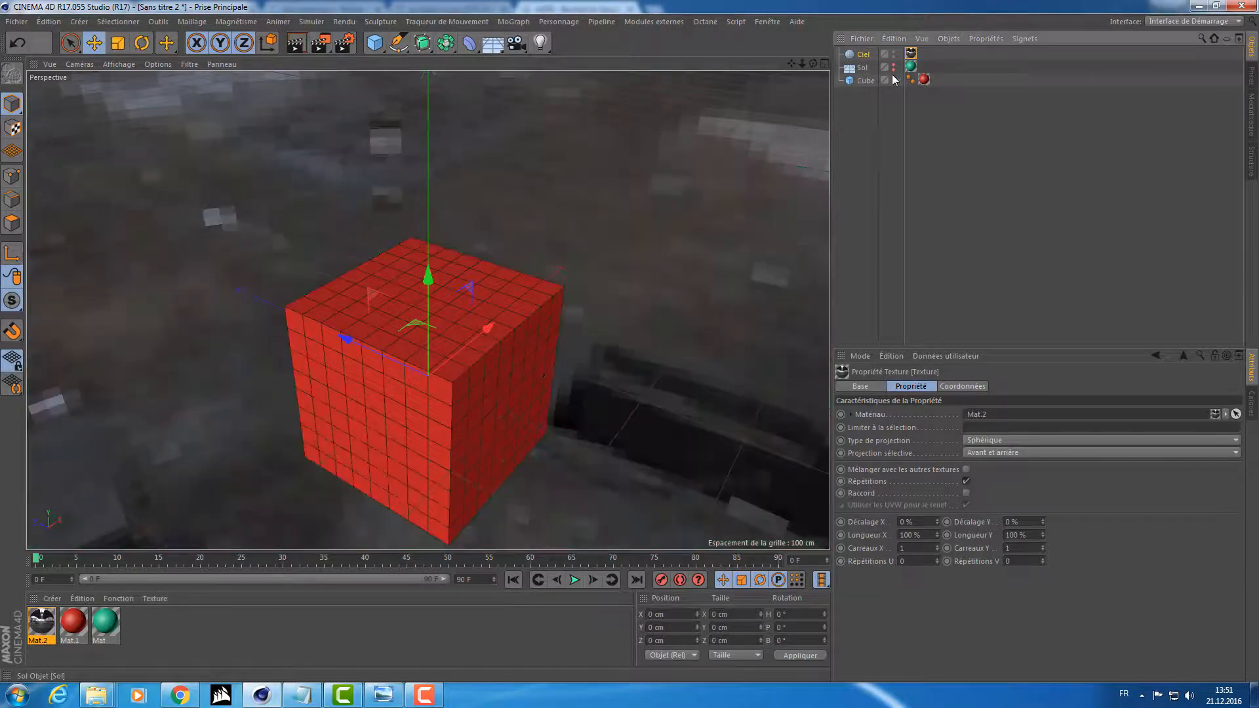
click(899, 80)
alt+drag(636, 245, 733, 202)
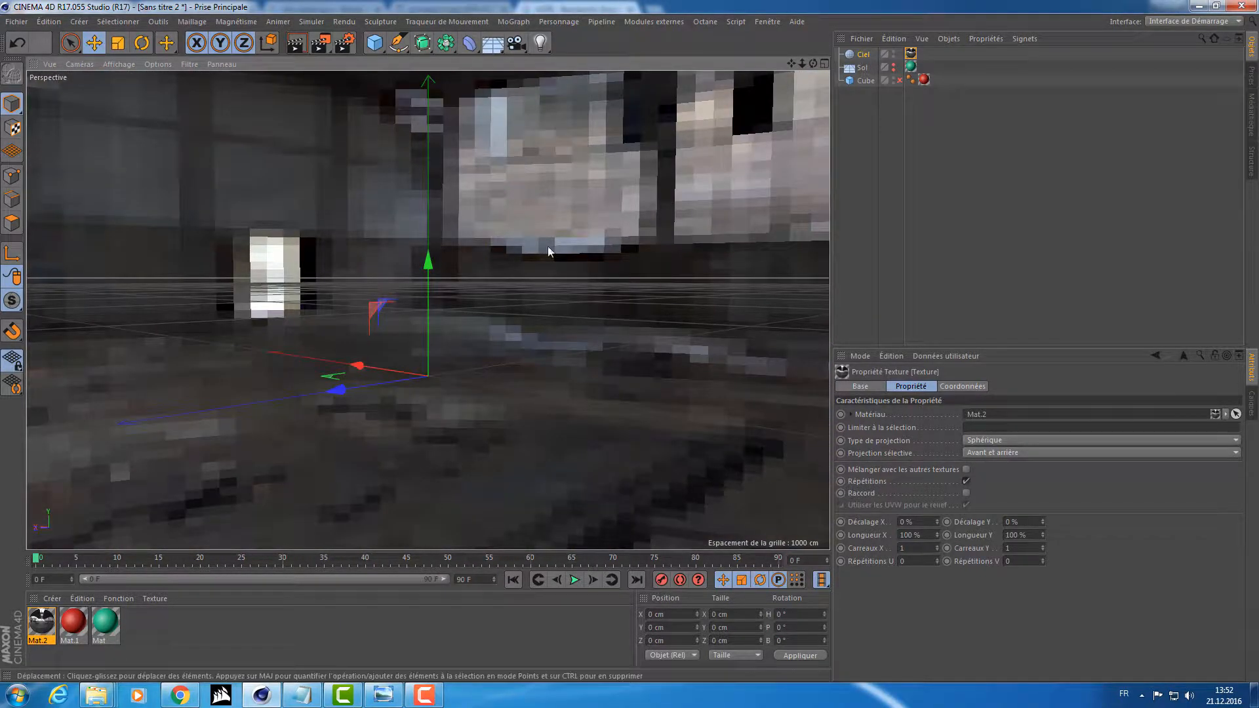
alt+drag(524, 223, 496, 188)
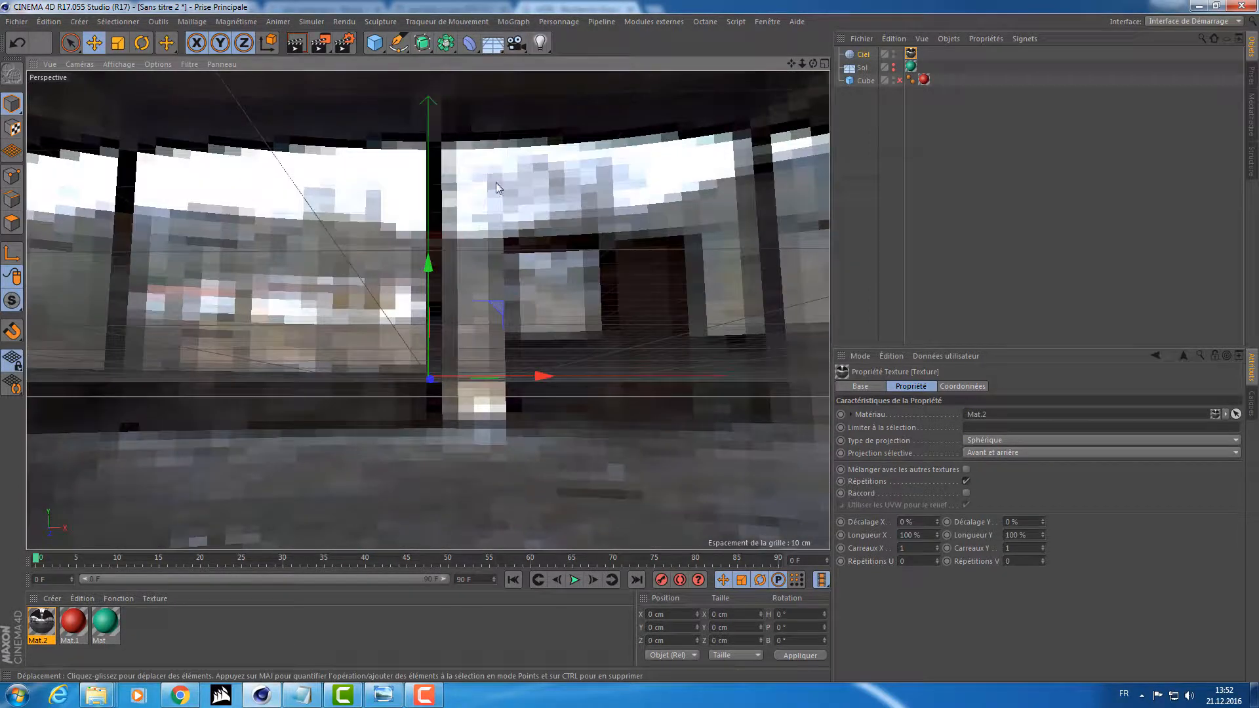
Set the sky material's viewport texture preview size to 4096x4096 and look around the sharper panorama.
double_click(41, 622)
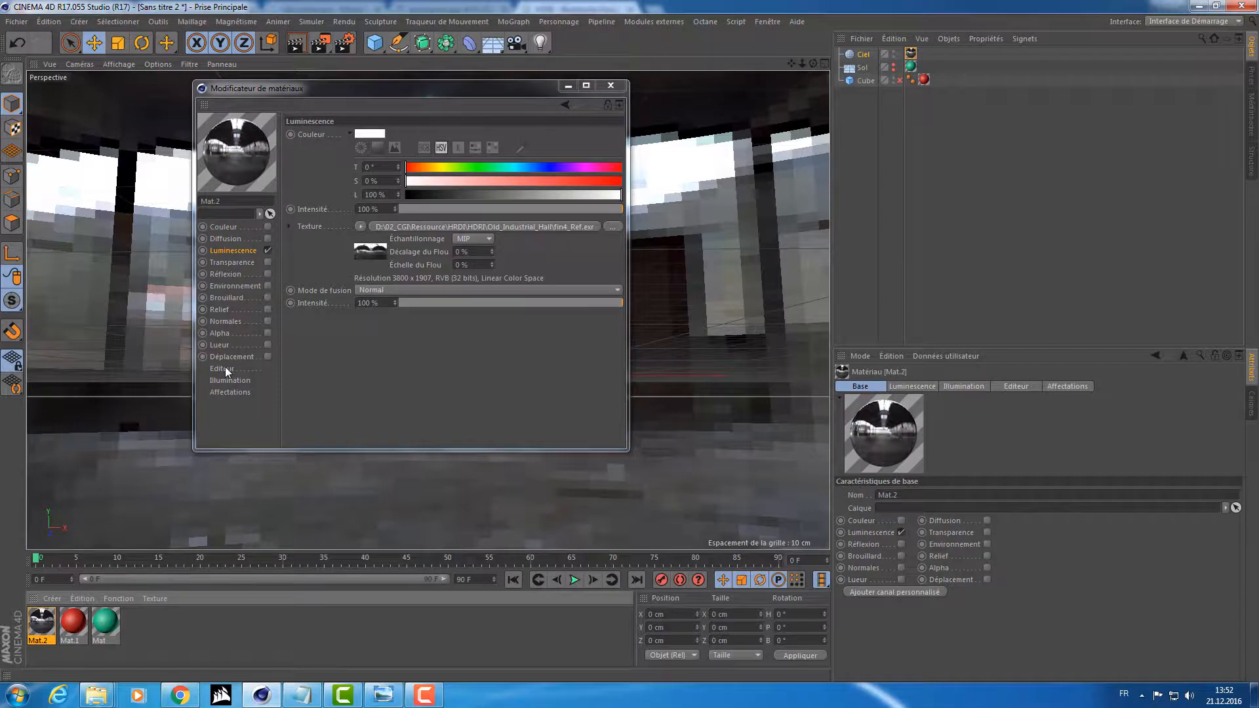
click(223, 369)
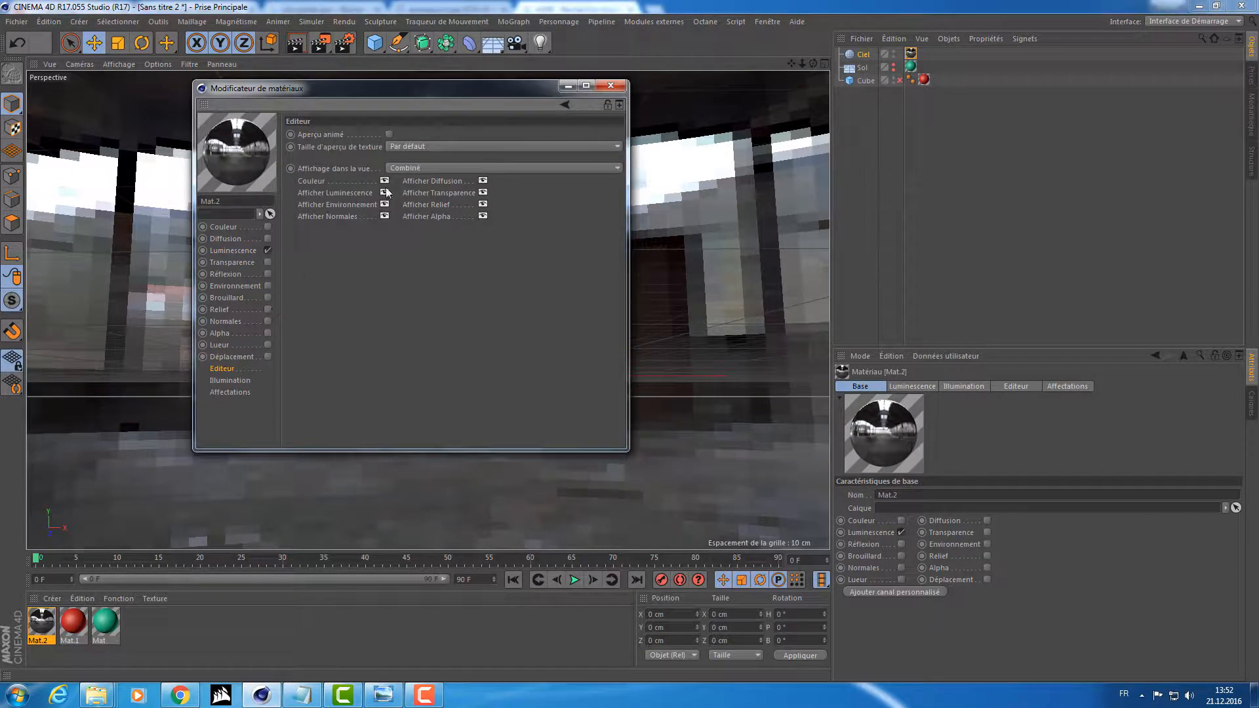
click(413, 148)
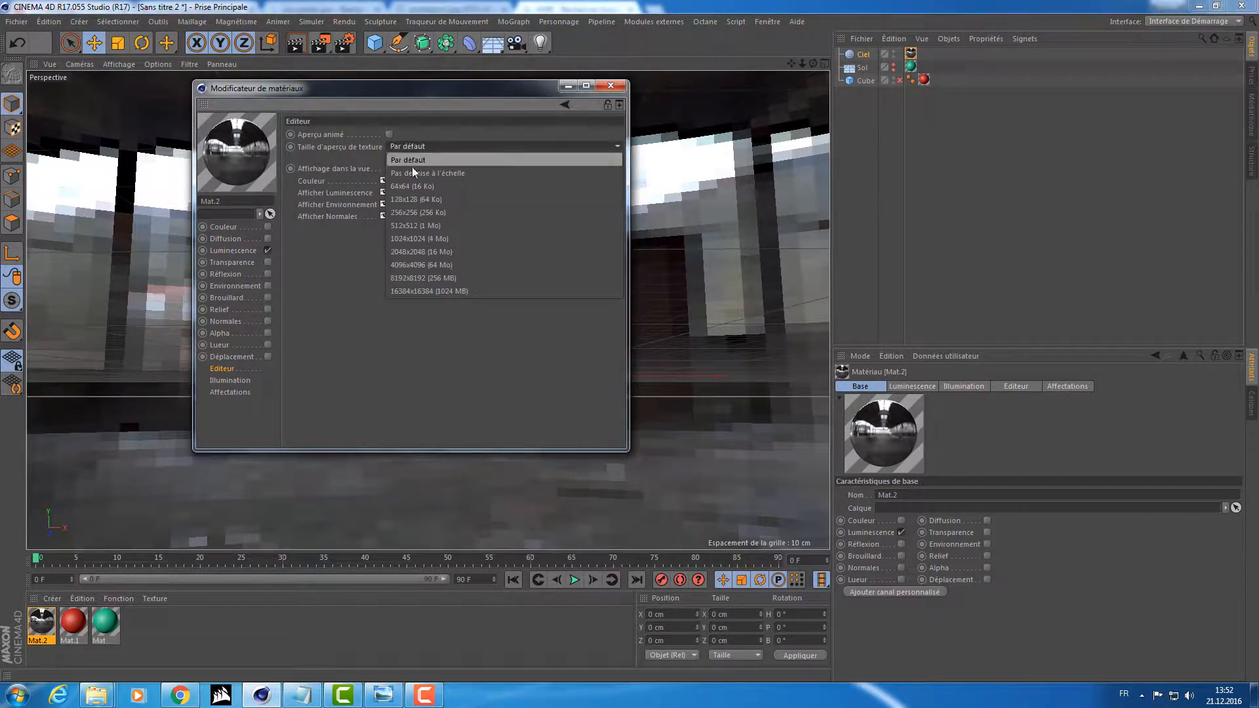
click(419, 264)
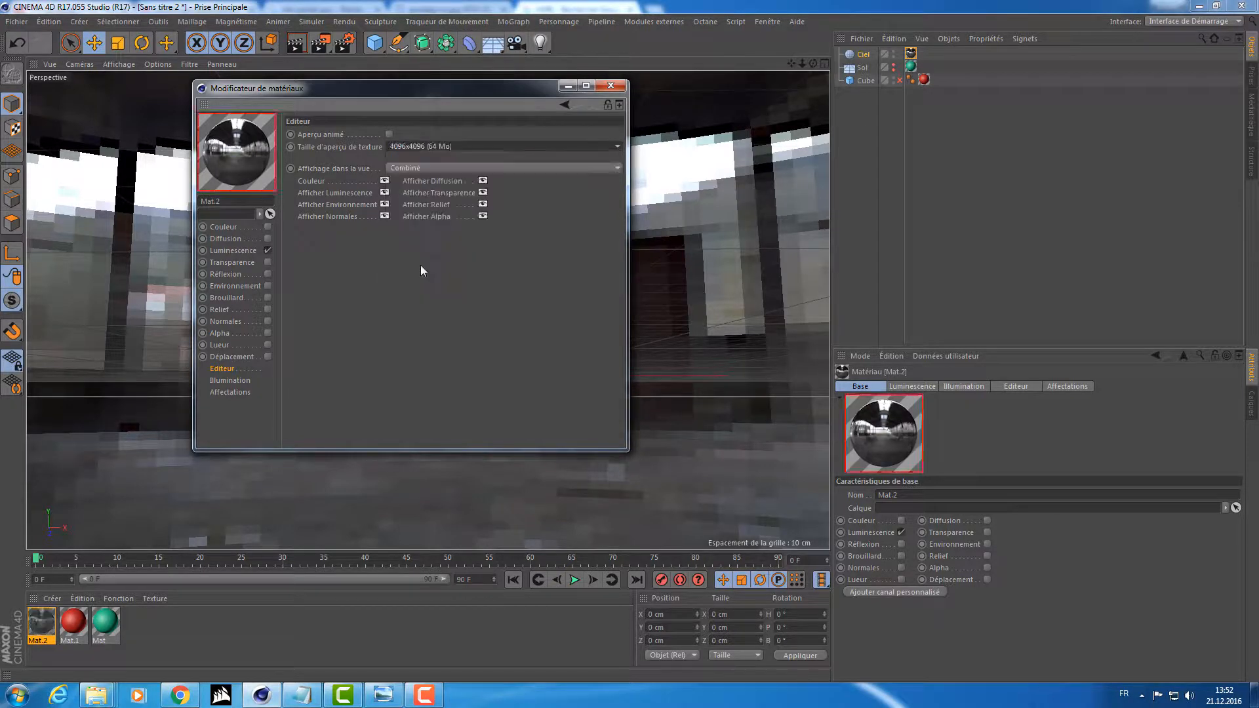
click(611, 86)
alt+drag(600, 207, 719, 283)
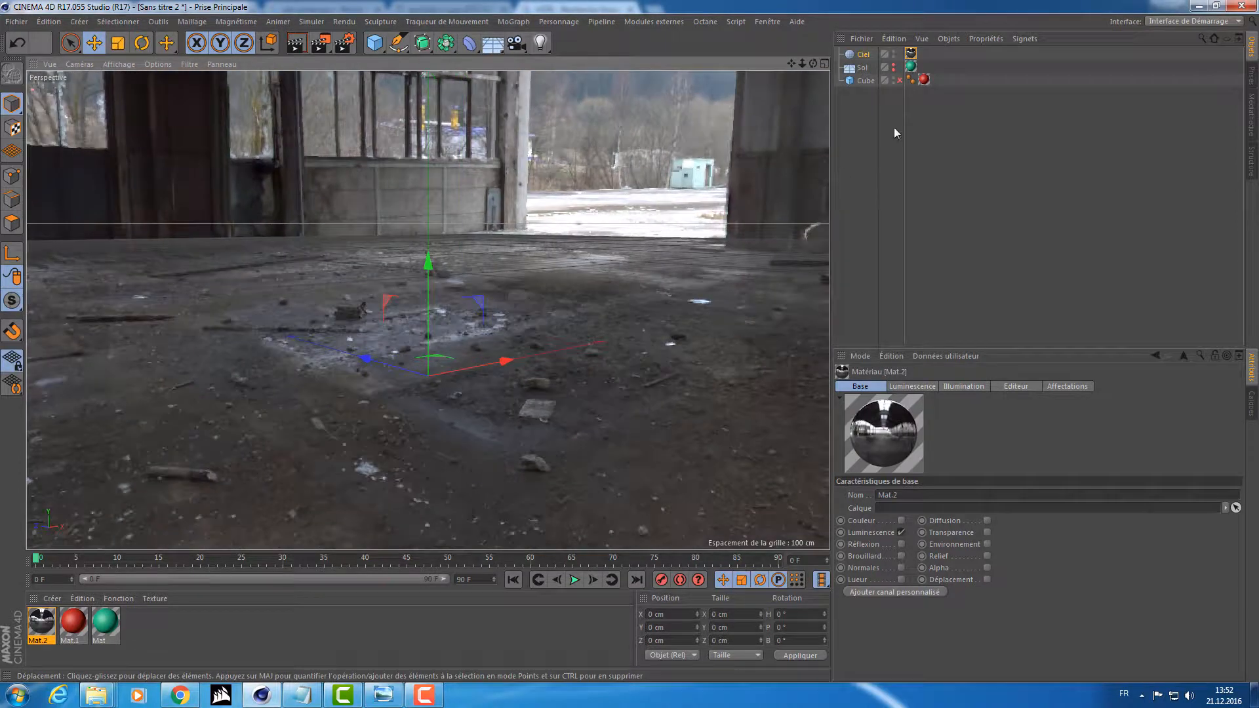
Reactivate the cube and make the floor visible again.
click(898, 80)
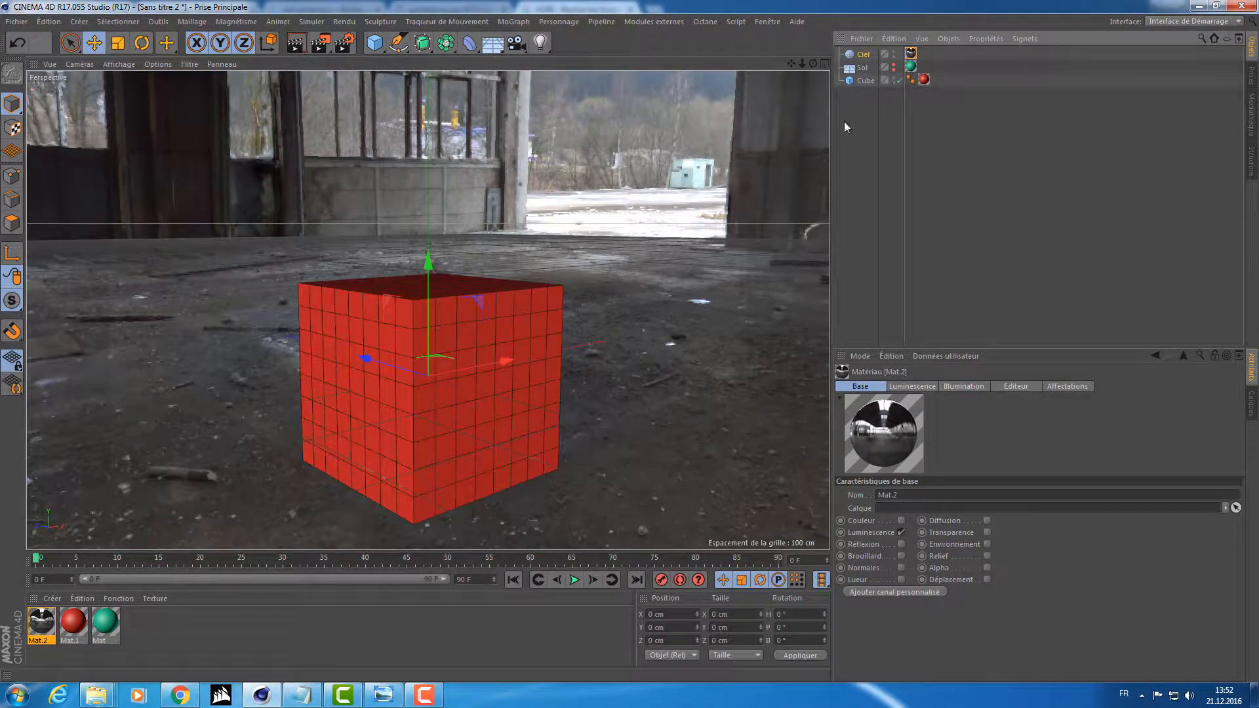
alt+drag(754, 171, 725, 129)
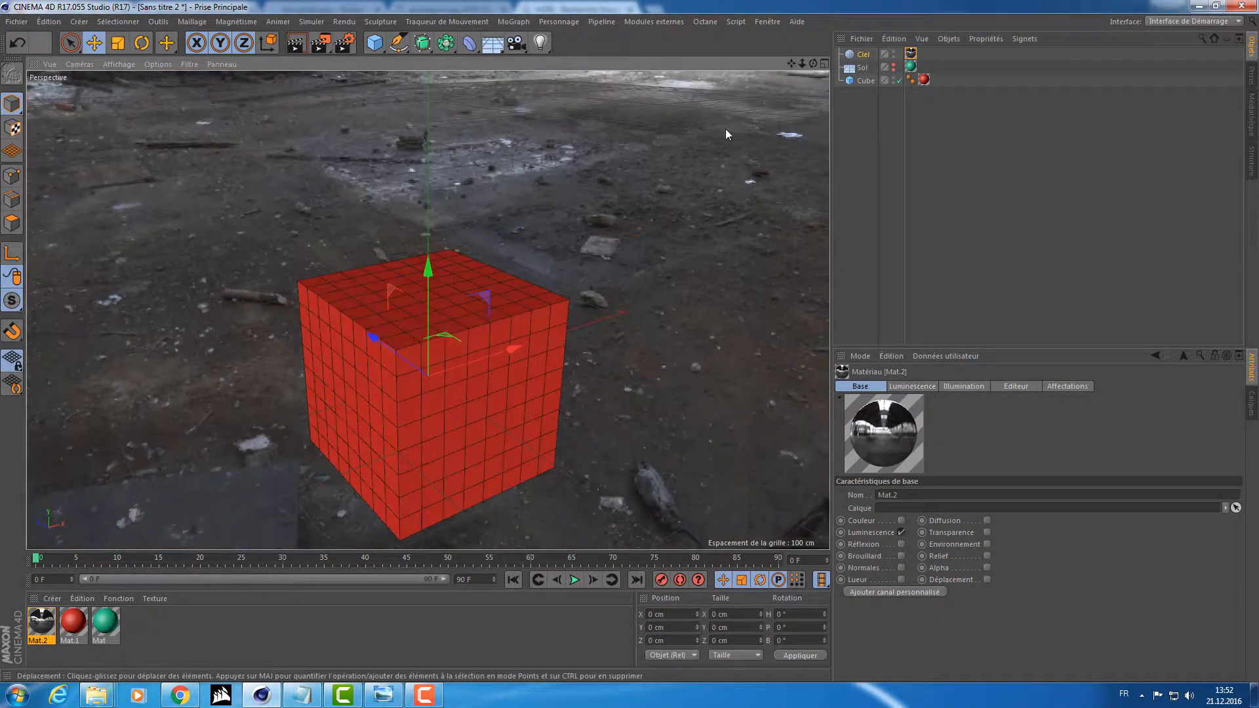
click(894, 68)
alt+drag(630, 230, 485, 292)
Add a Beckmann reflection layer to the cube's red material.
click(122, 662)
double_click(73, 621)
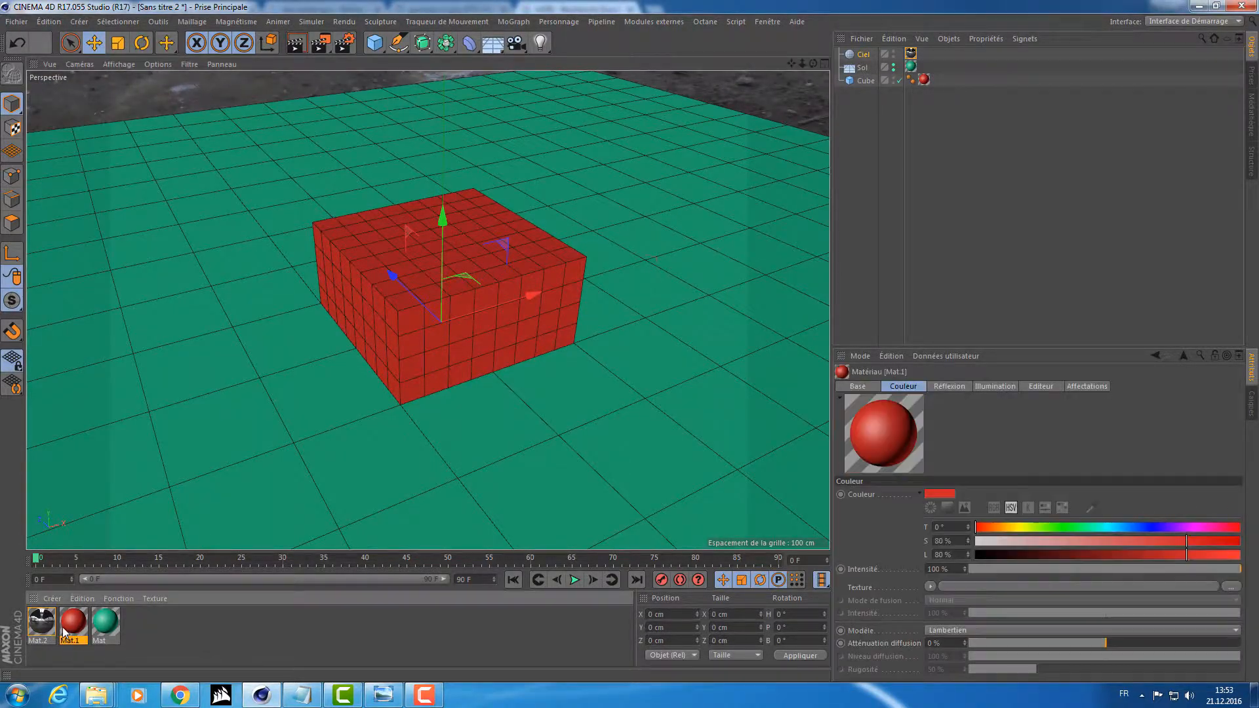
click(222, 274)
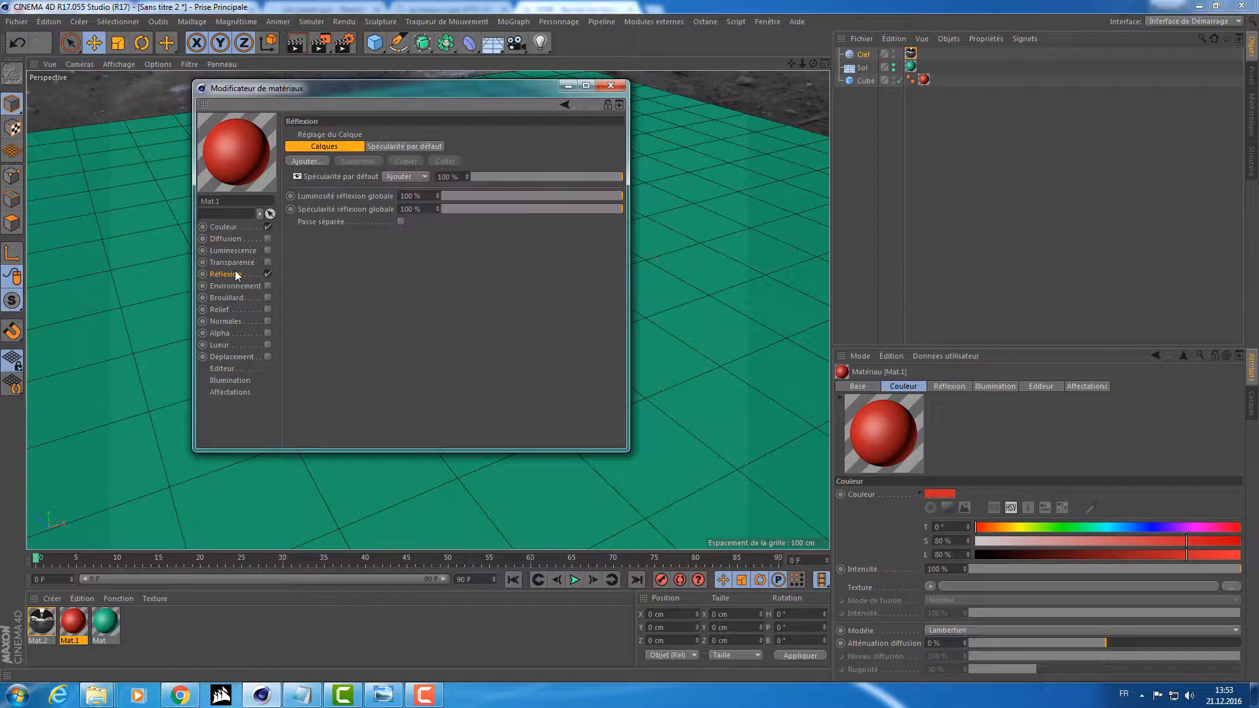
click(312, 158)
click(354, 166)
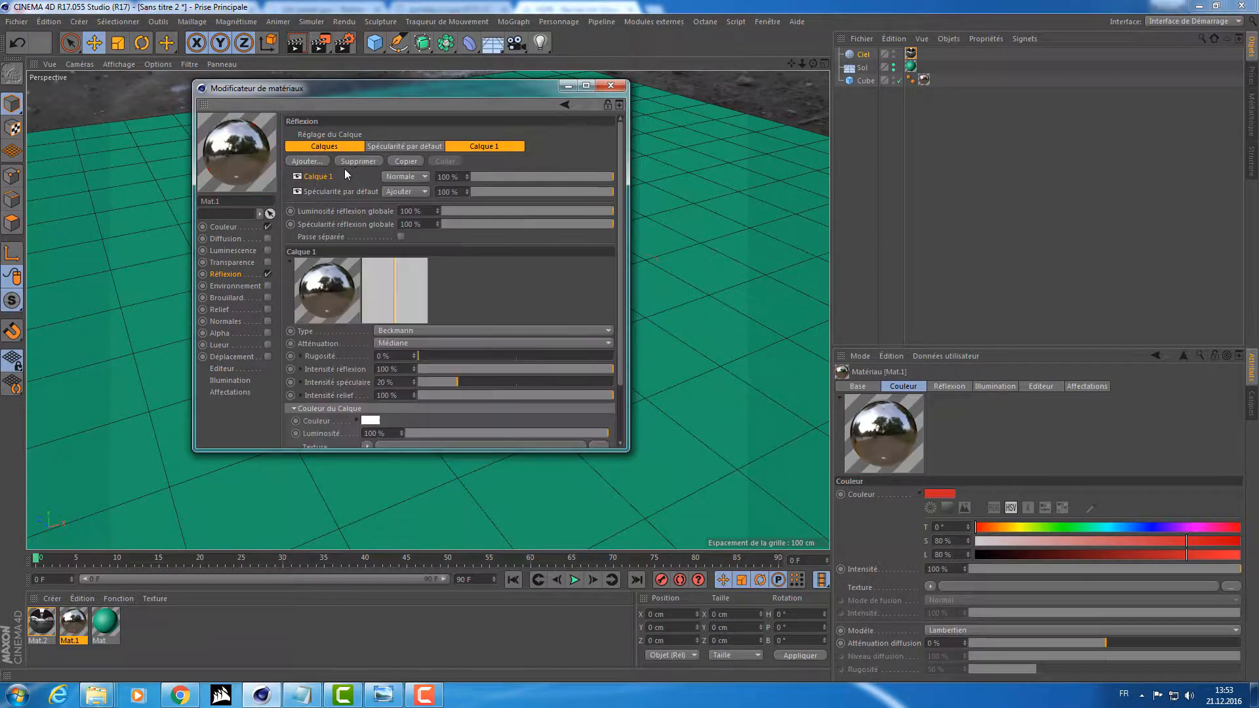
click(610, 86)
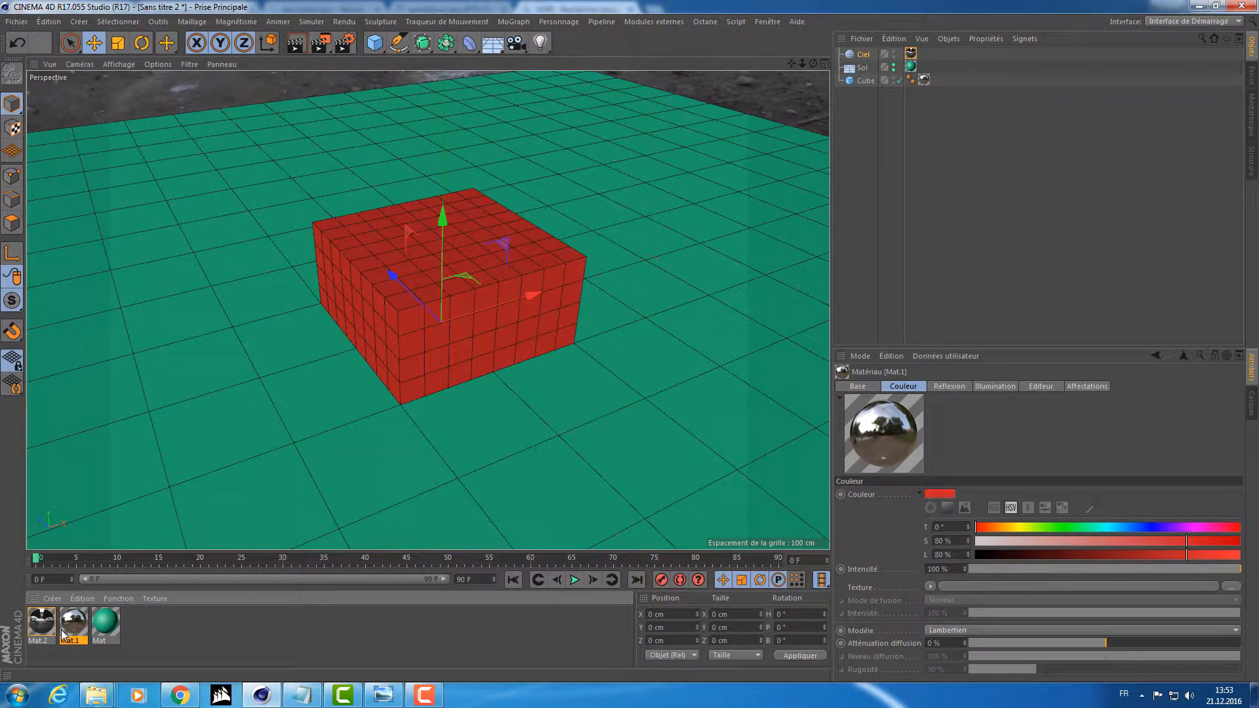
Render a closer view of the reflective cube to the Picture Viewer, check it and close the viewer.
mouse_move(395, 268)
alt+right_down()
mouse_move(482, 251)
mouse_move(401, 270)
alt+right_up()
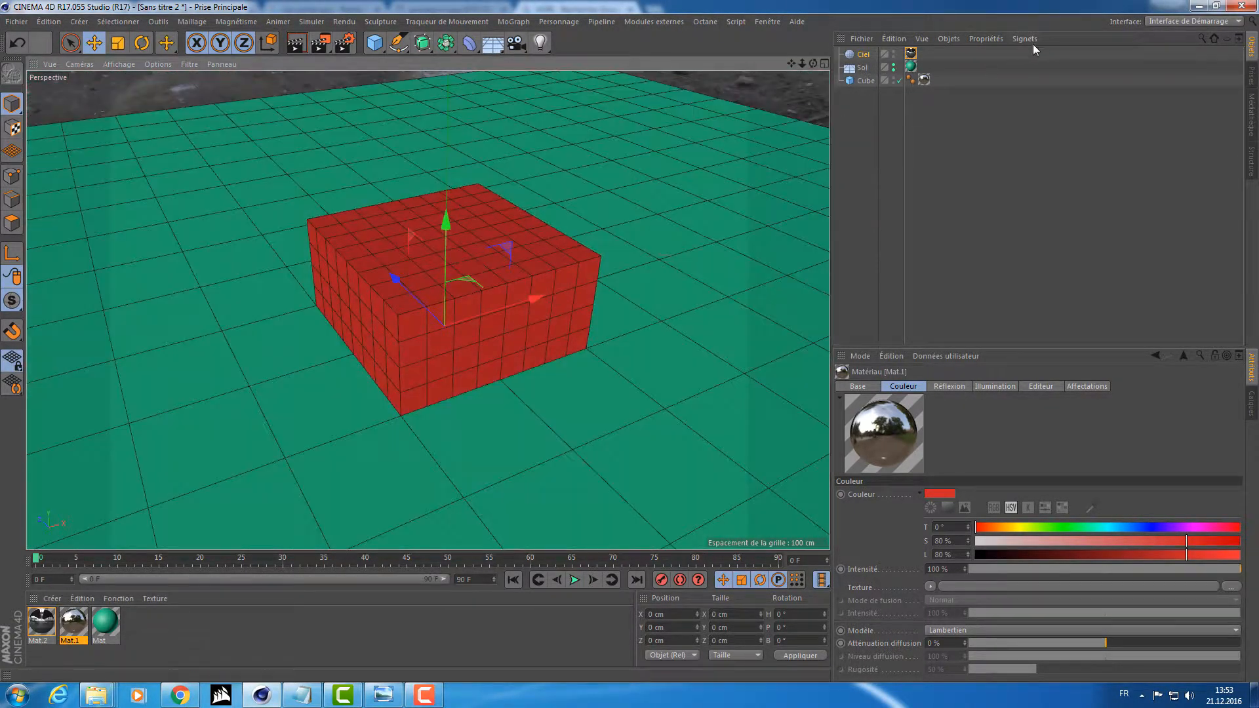
scroll(580, 270, up, 5)
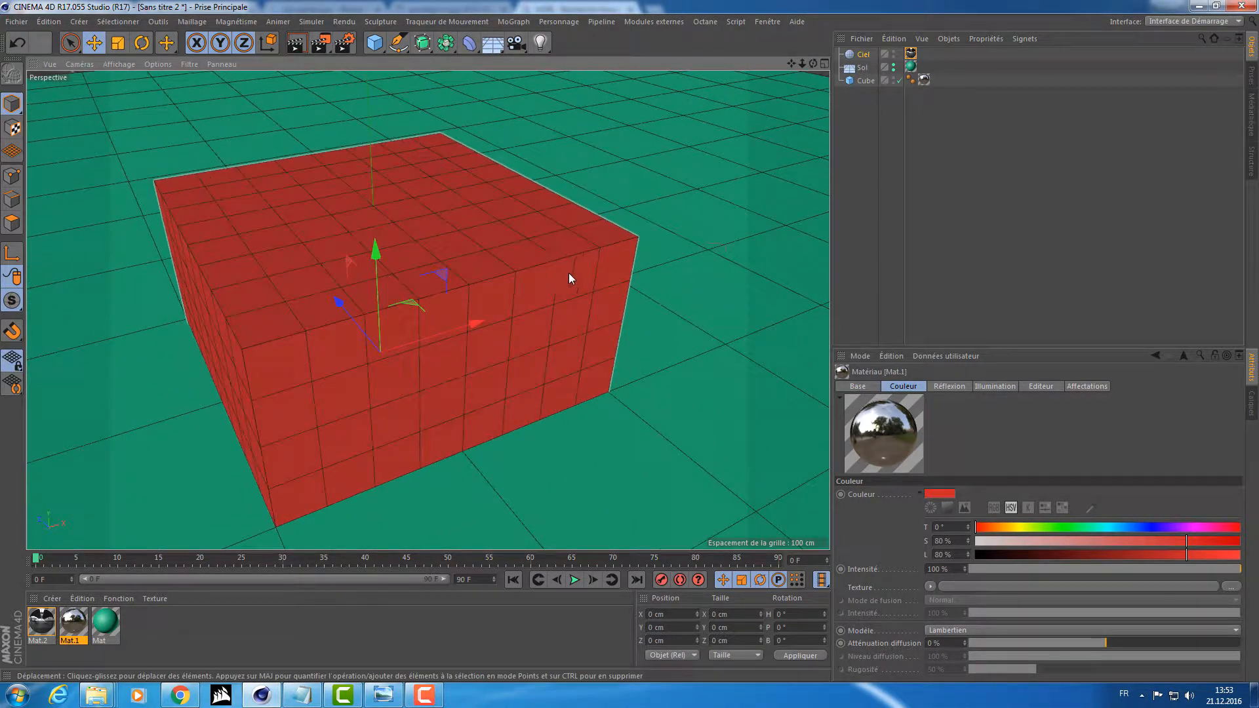
scroll(568, 273, down, 5)
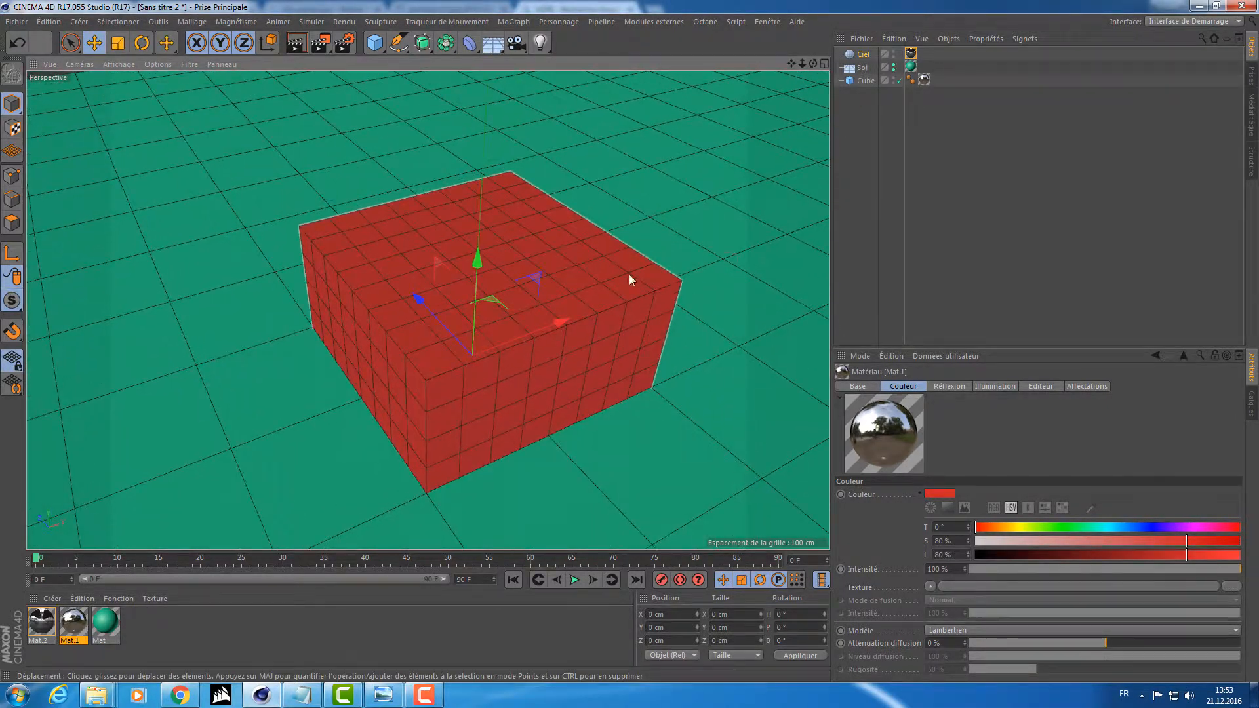
click(324, 41)
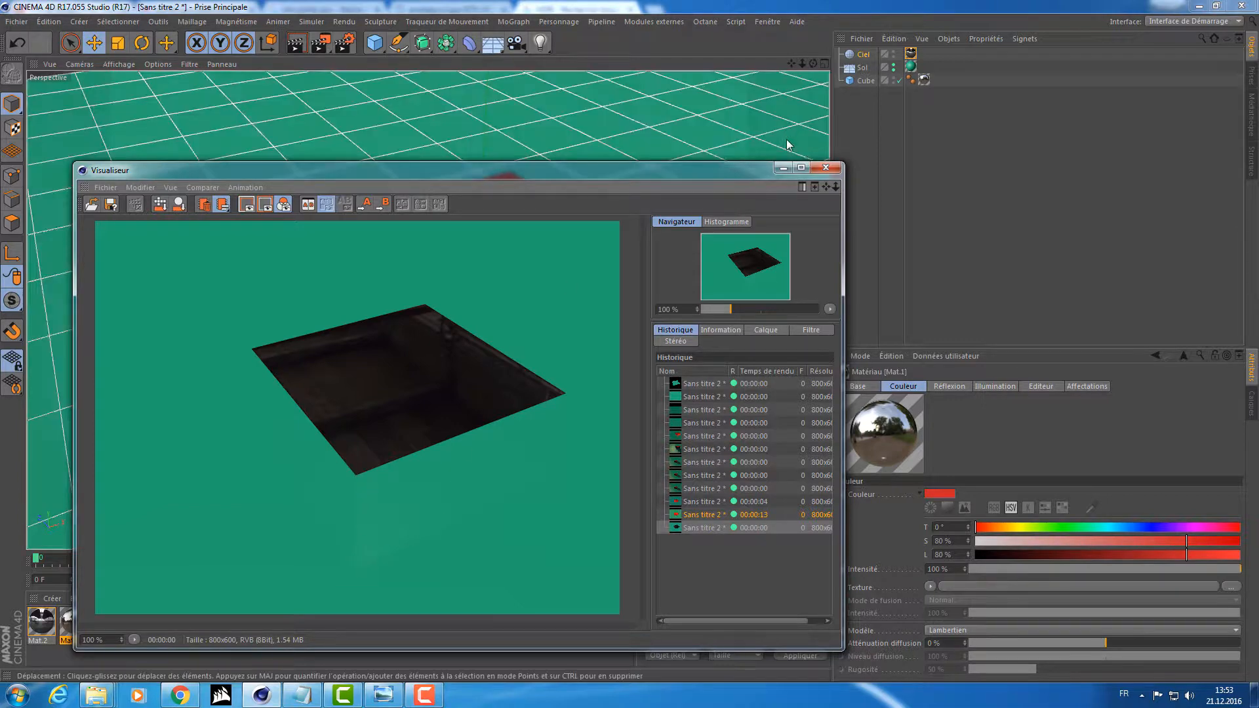
click(826, 167)
Set the roughness of the cube material's reflection layer to 20% and render the scene to the Picture Viewer.
double_click(72, 633)
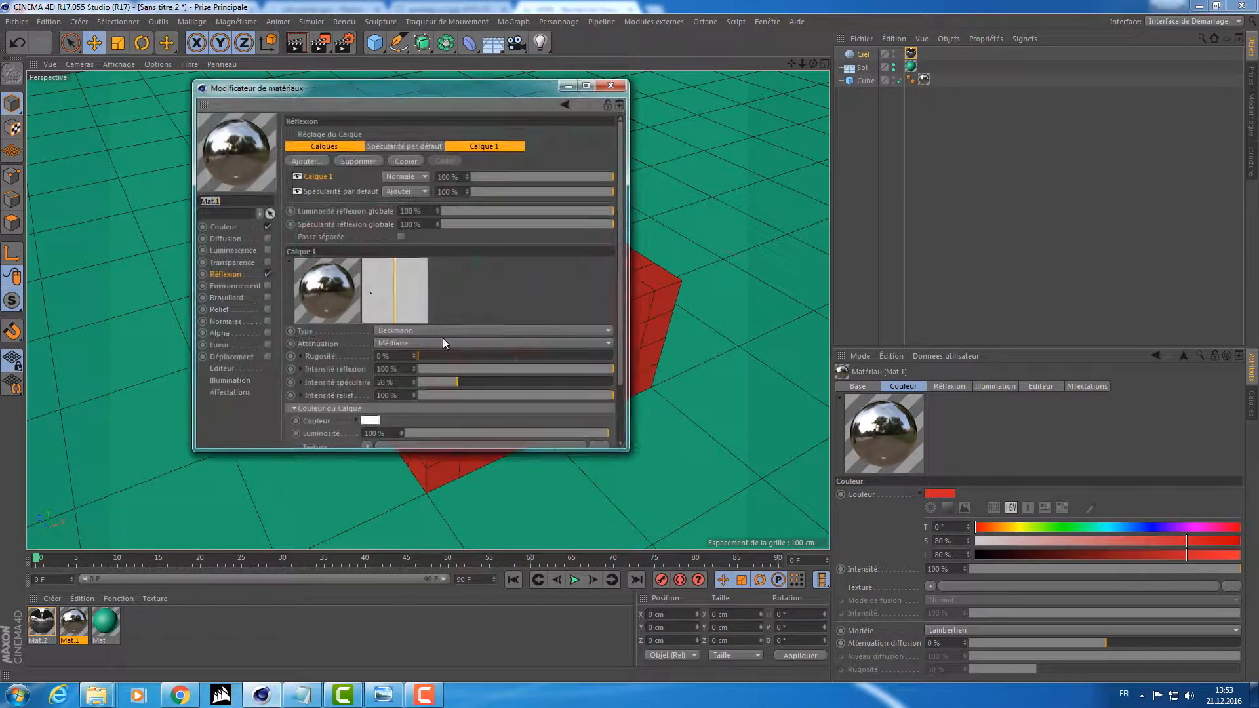
drag(423, 352, 457, 352)
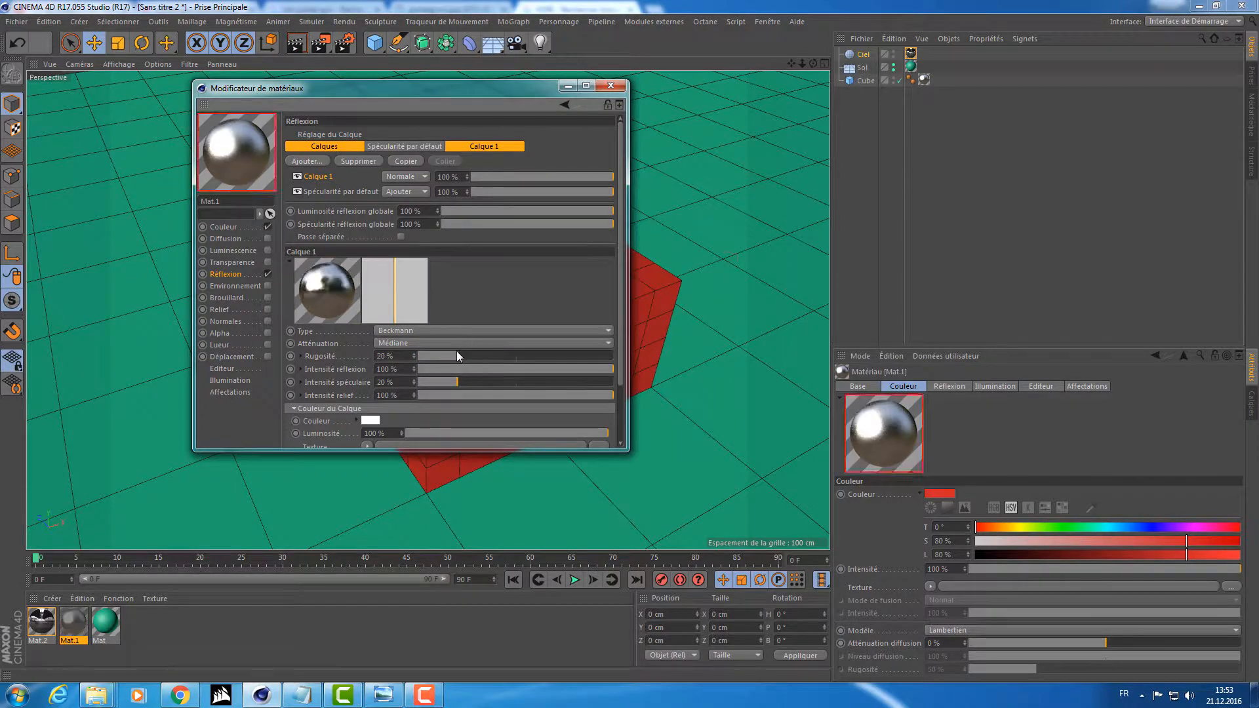
click(610, 85)
click(320, 43)
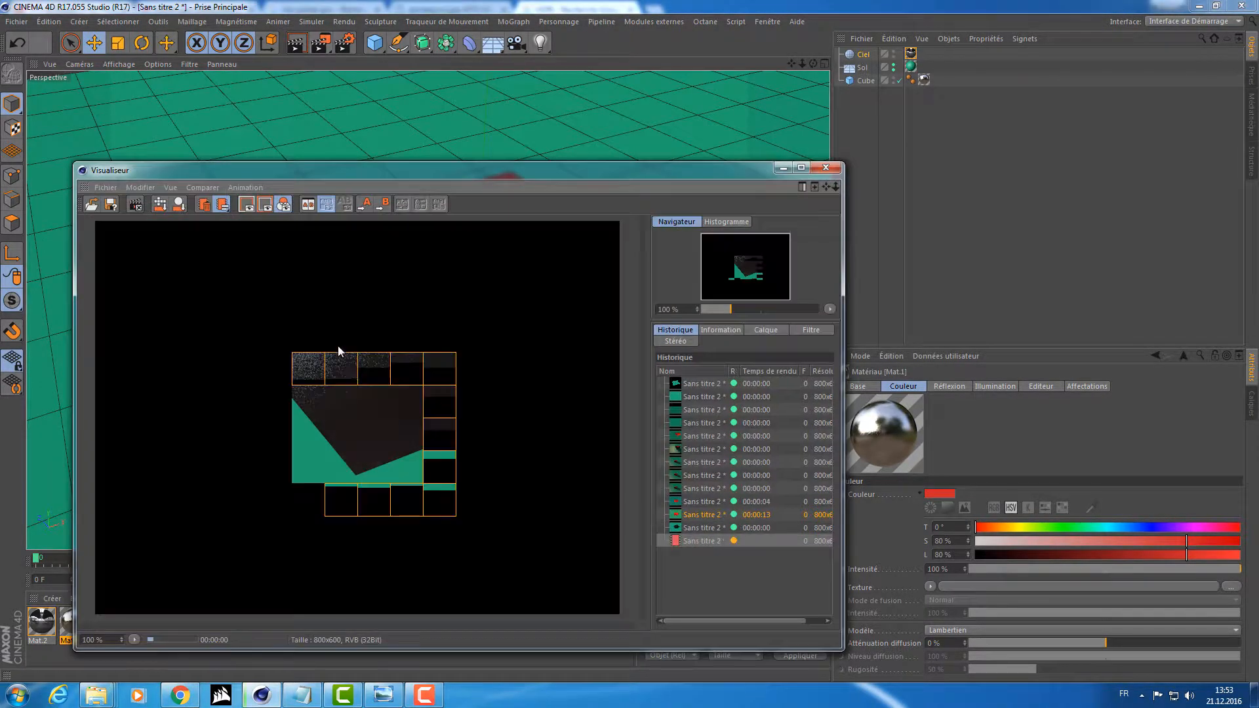
click(826, 167)
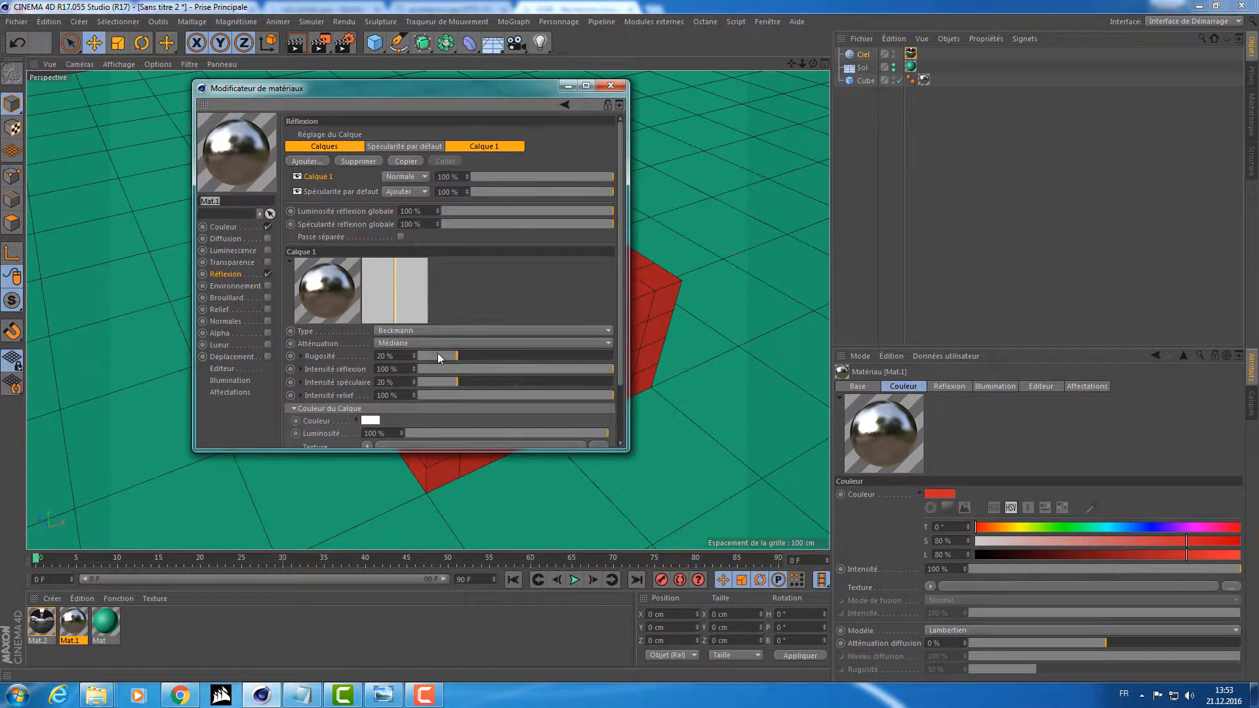
Set the reflection layer's roughness to 0% and its layer strength to 25%, and check a render.
drag(444, 356, 391, 357)
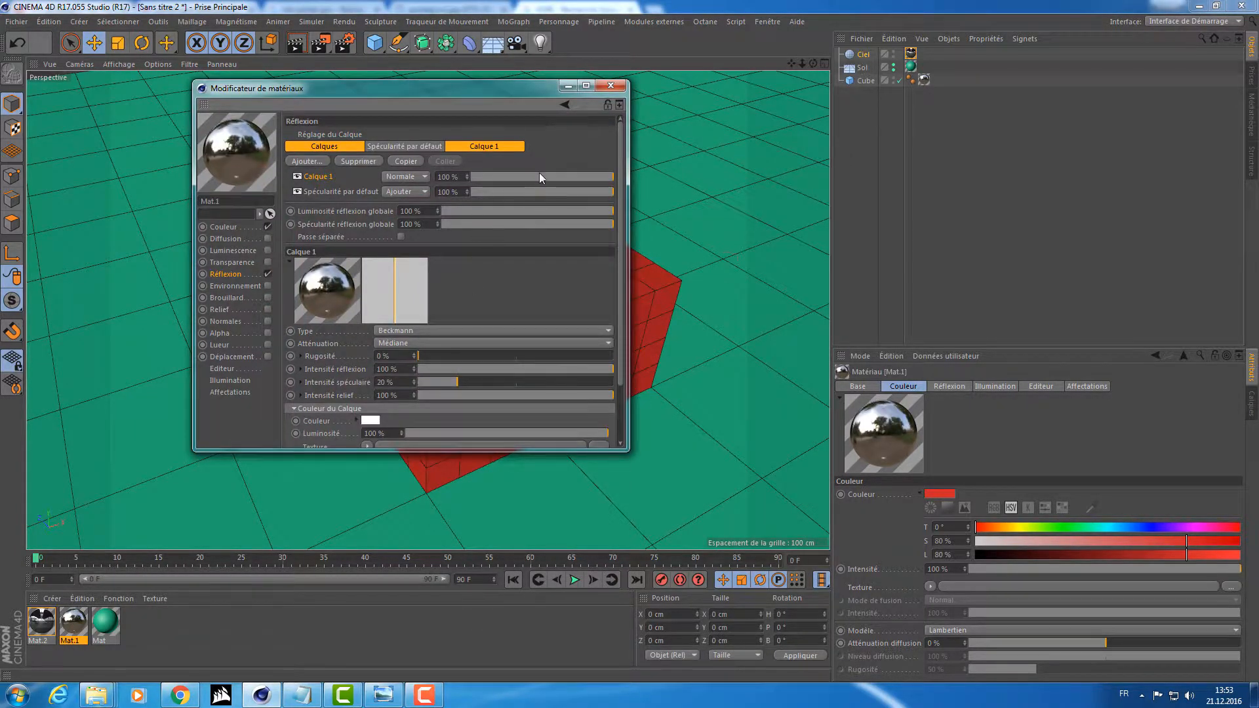
drag(540, 176, 498, 175)
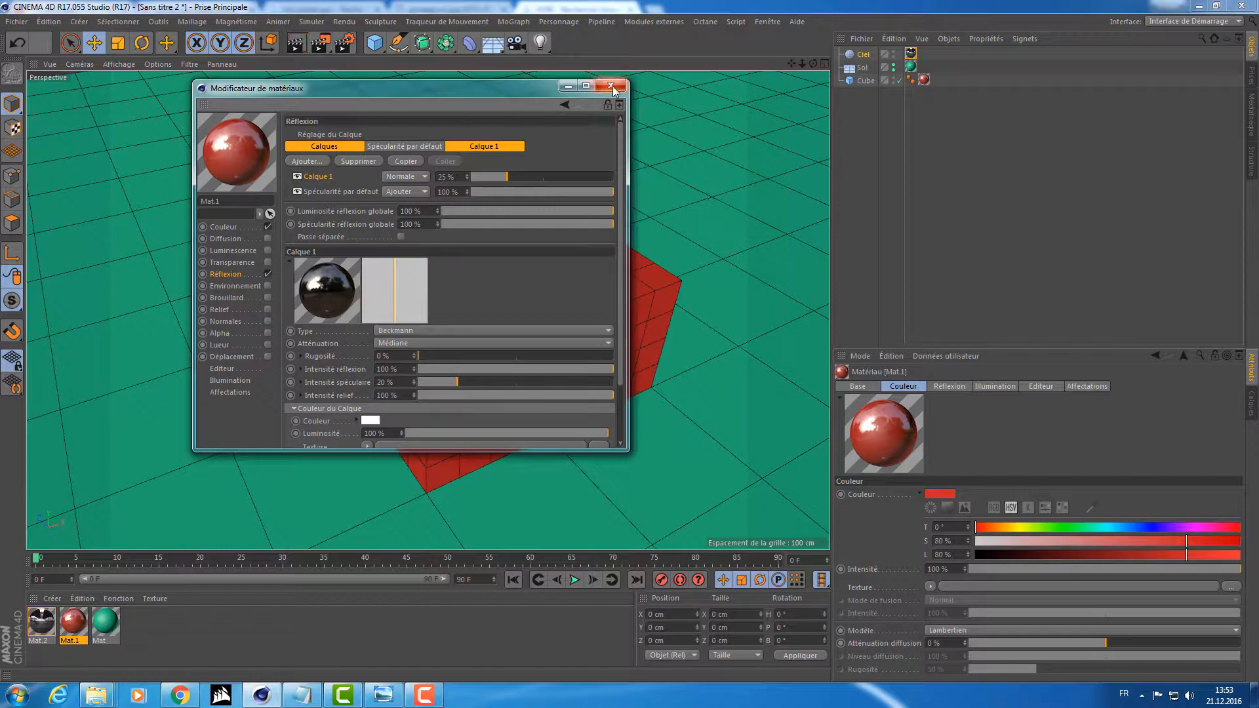
click(610, 86)
click(321, 45)
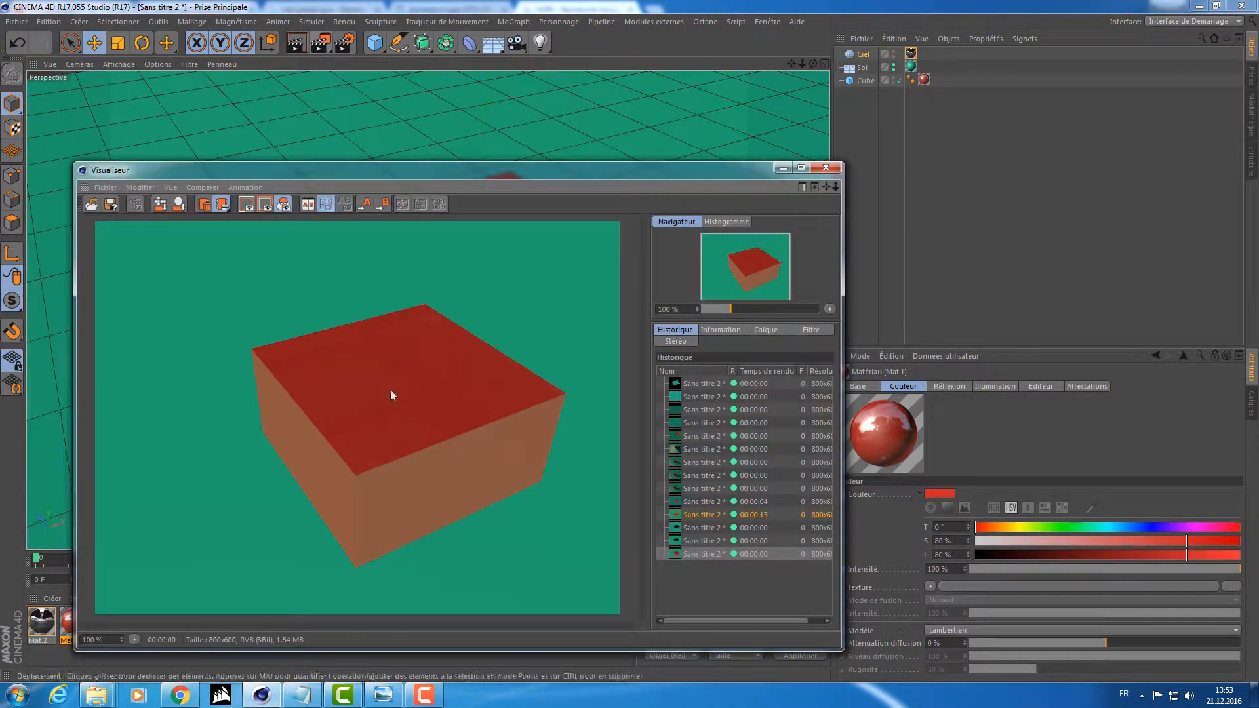
click(825, 167)
Disable the Color channel of the cube's material, keeping only Reflection active.
double_click(73, 623)
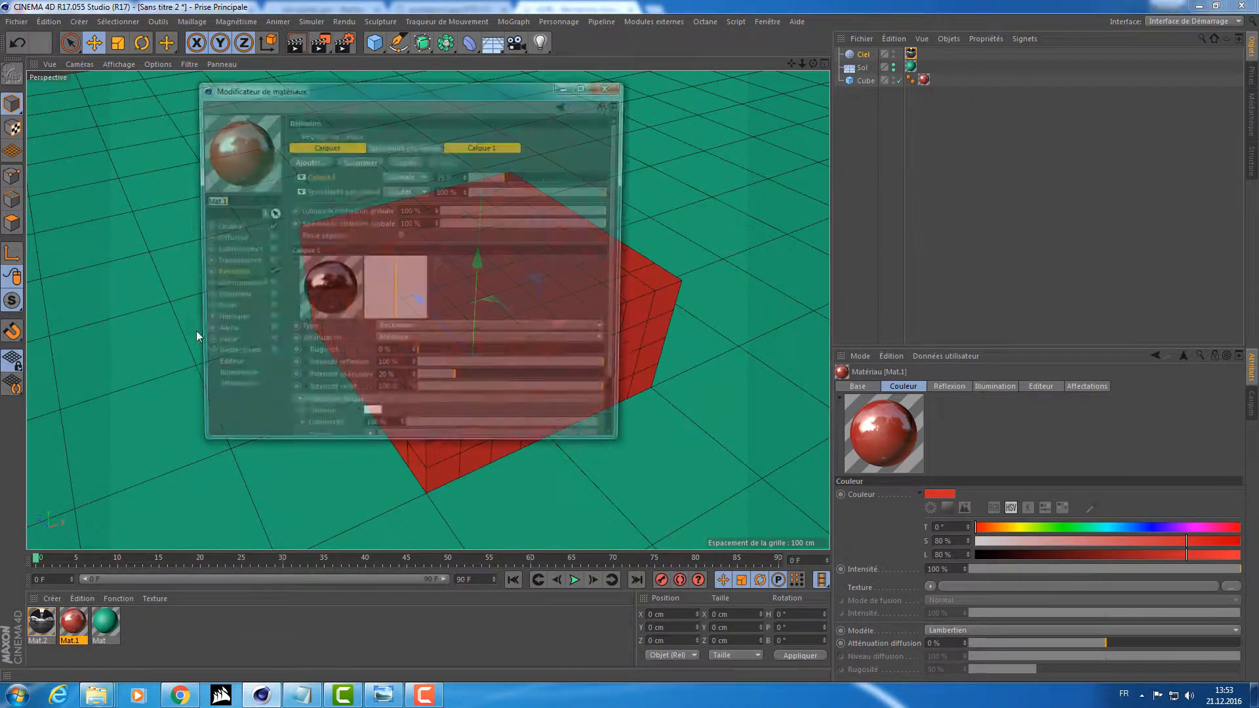
click(268, 226)
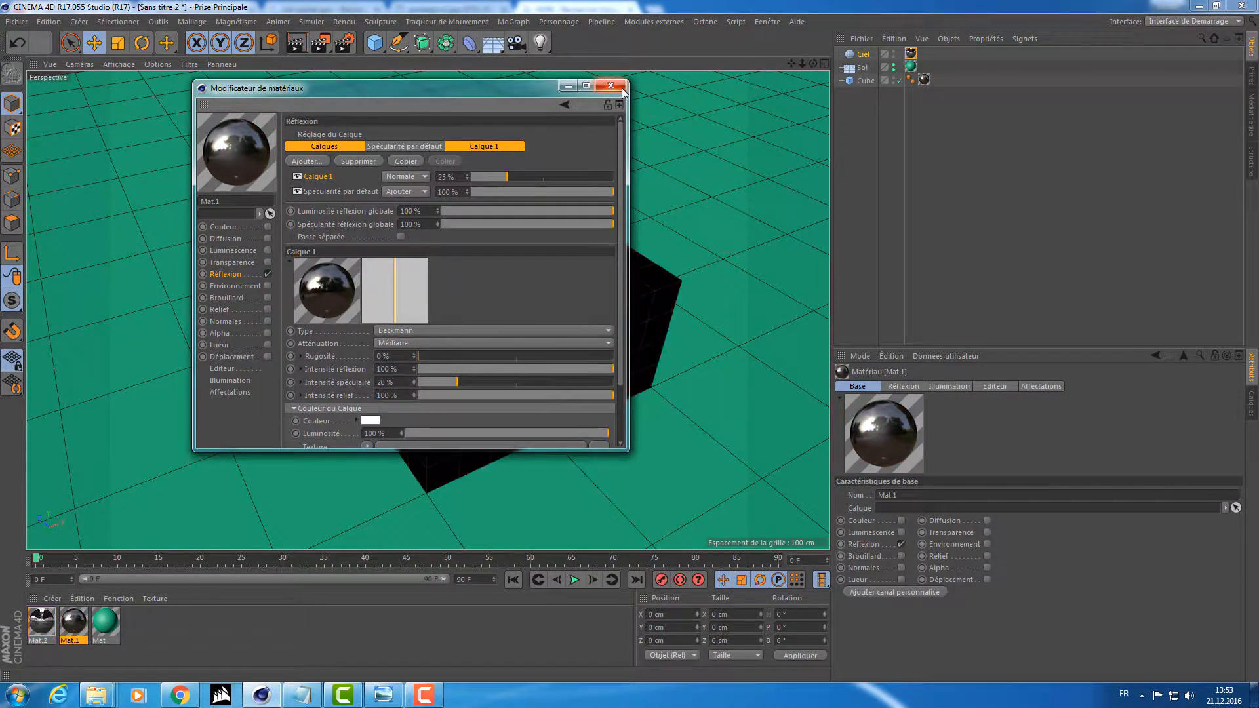
click(619, 87)
Hide the floor and render the cube against the panorama from a lower viewpoint.
click(896, 68)
alt+click(894, 67)
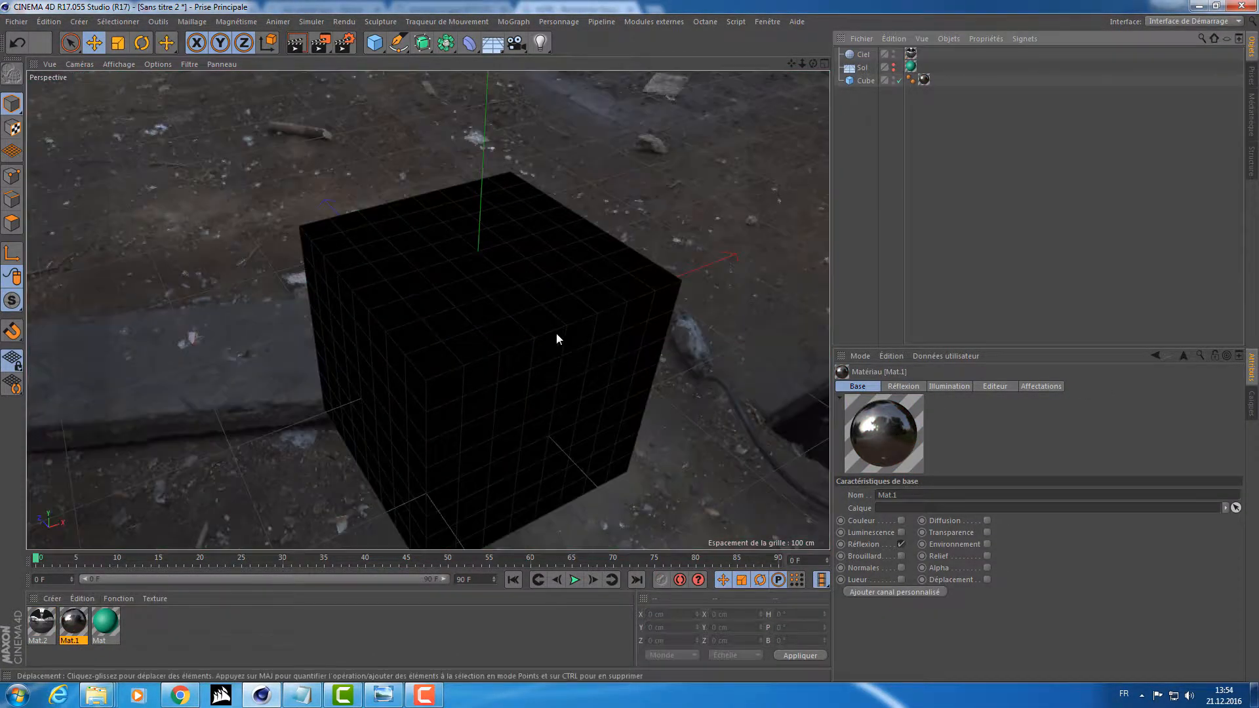
alt+drag(556, 333, 576, 269)
click(318, 43)
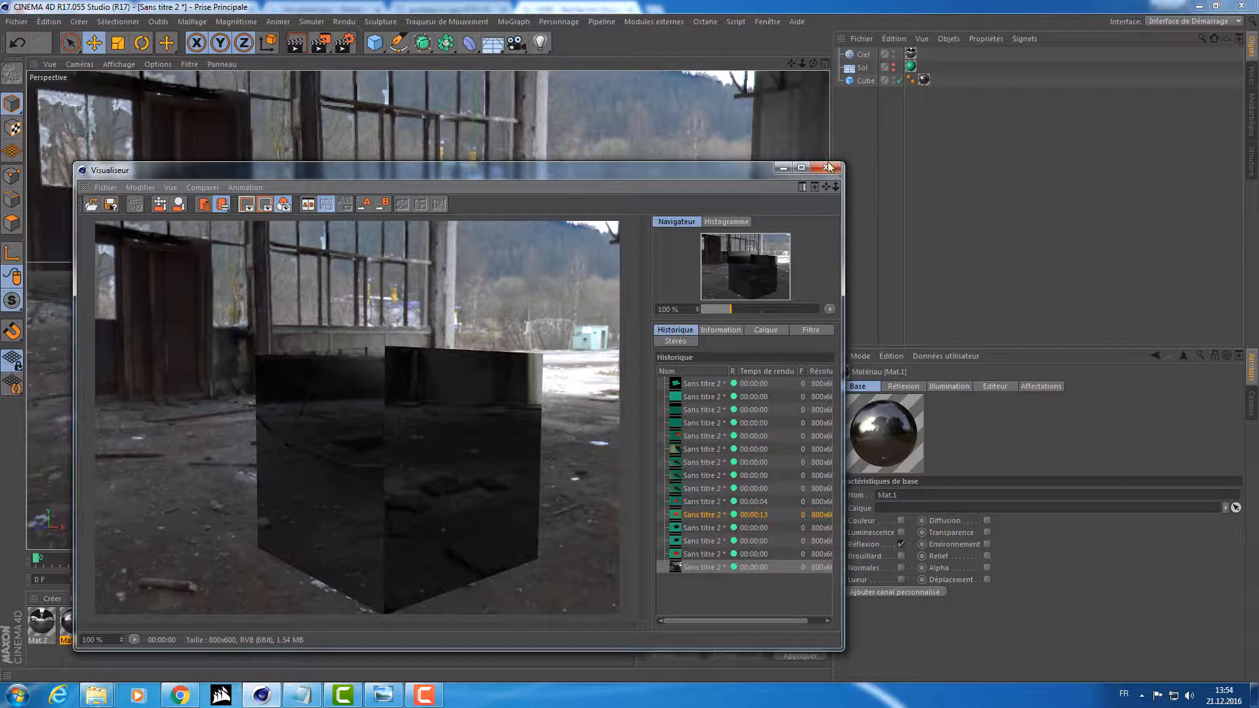
drag(592, 170, 697, 131)
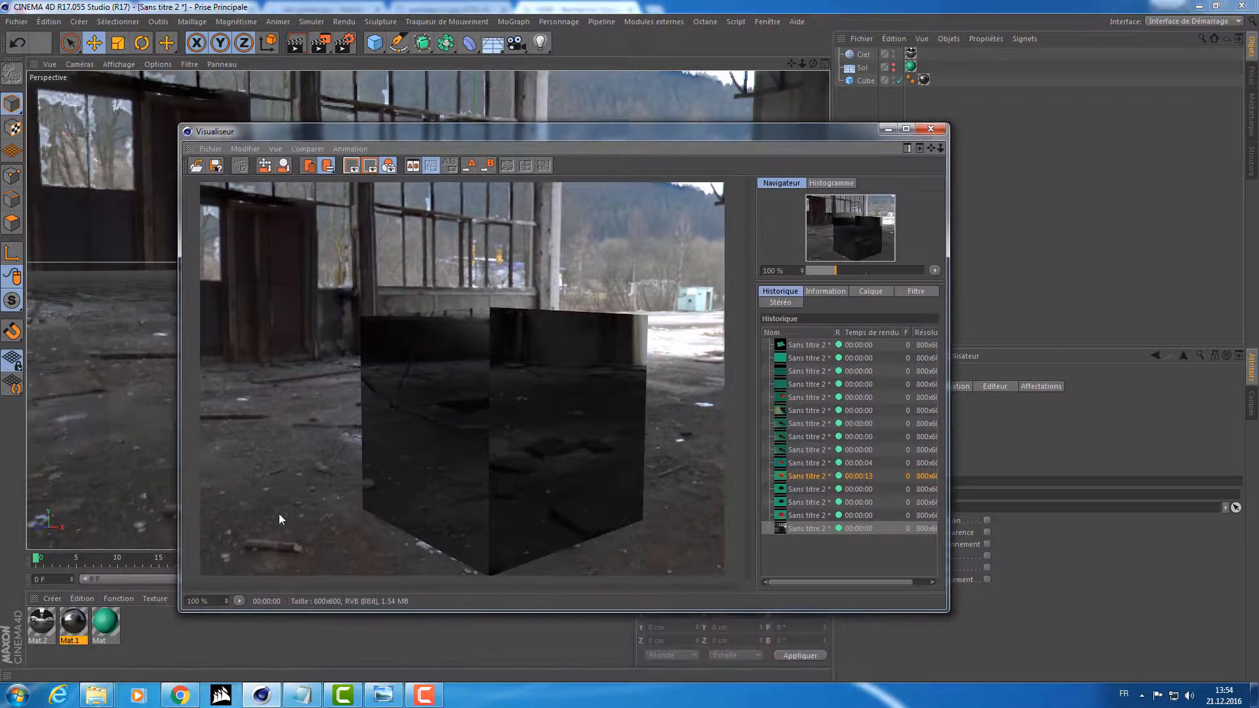
Set the layer strength of the cube material's reflection layer to 100%.
double_click(74, 623)
click(223, 227)
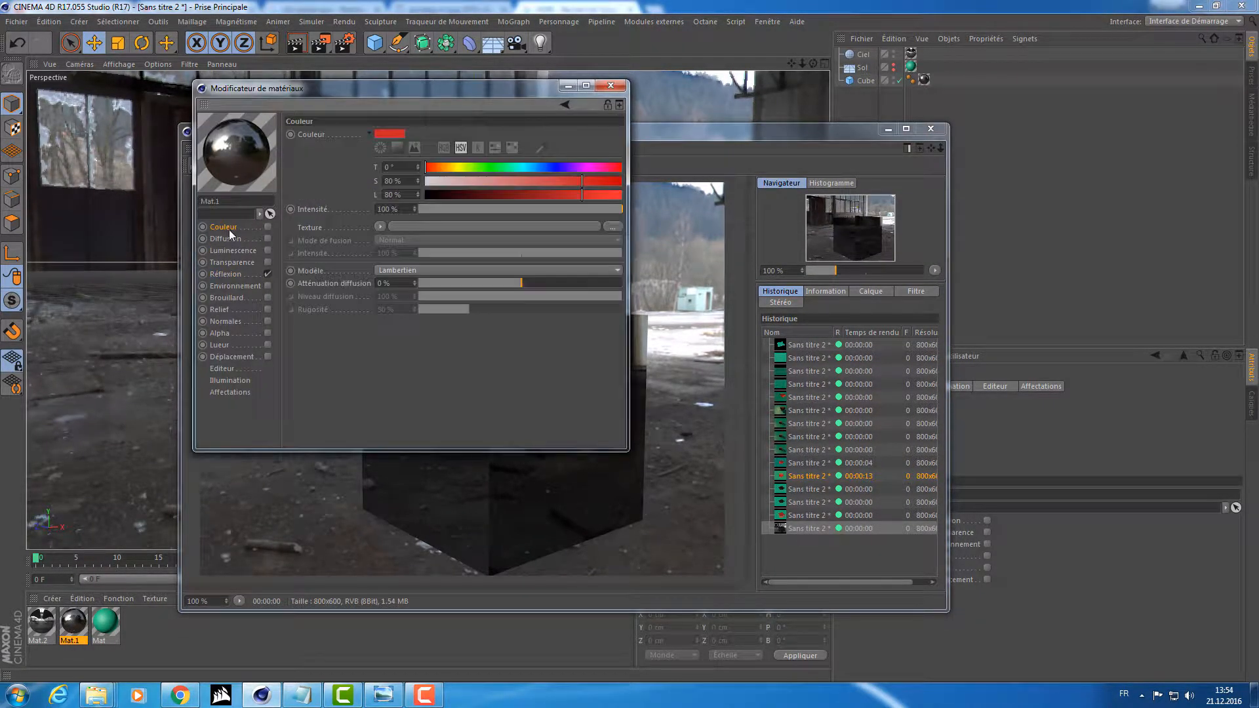
click(229, 277)
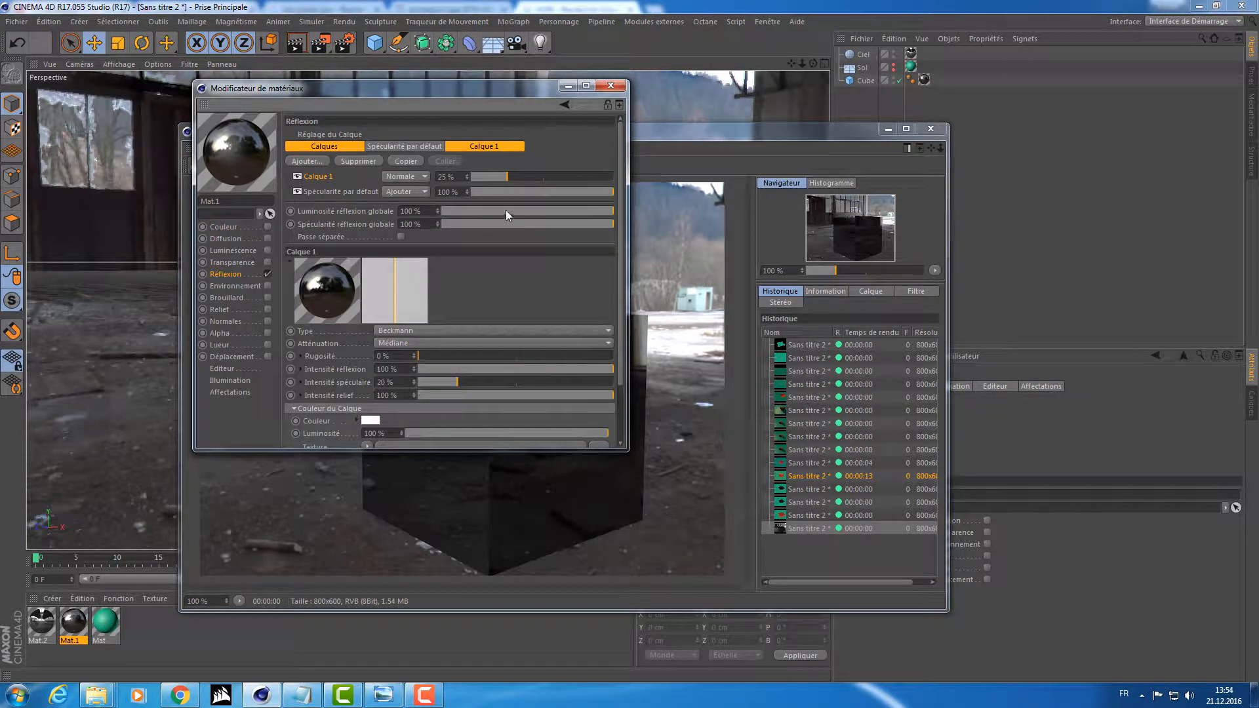
drag(473, 177, 503, 175)
drag(503, 175, 633, 168)
click(612, 85)
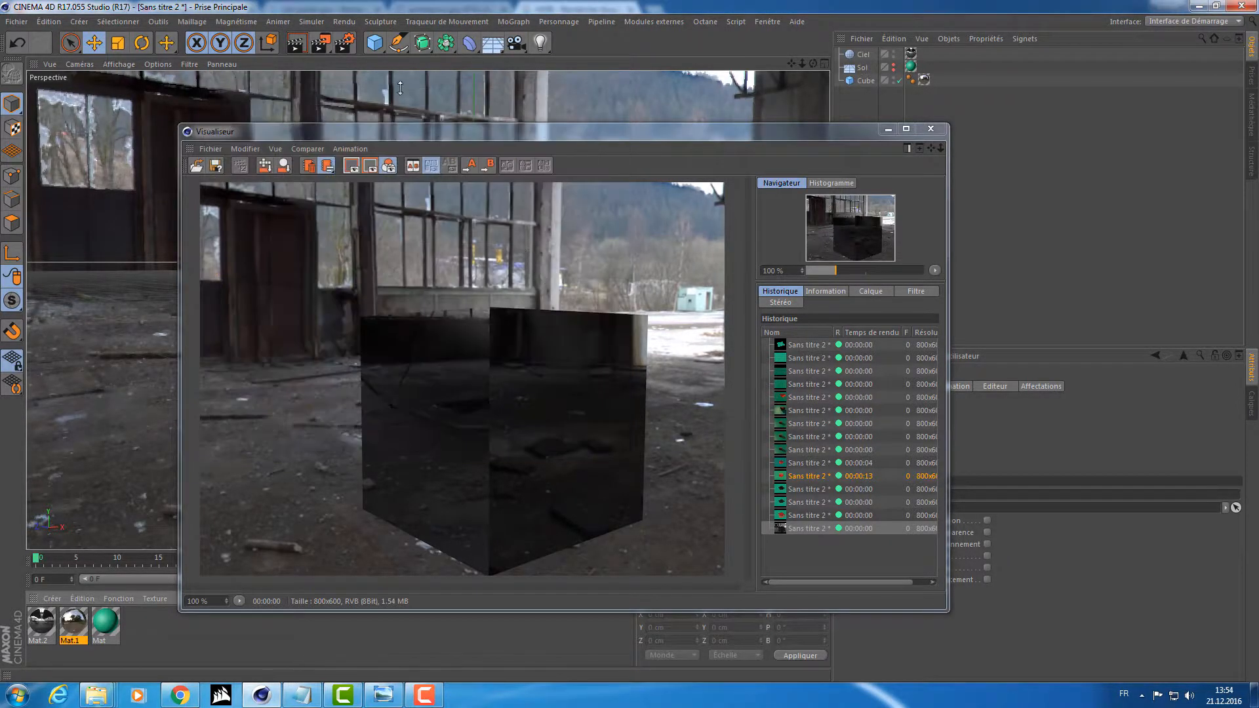
Render the fully reflective cube and compare it with the previous render in the Picture Viewer's history.
click(323, 46)
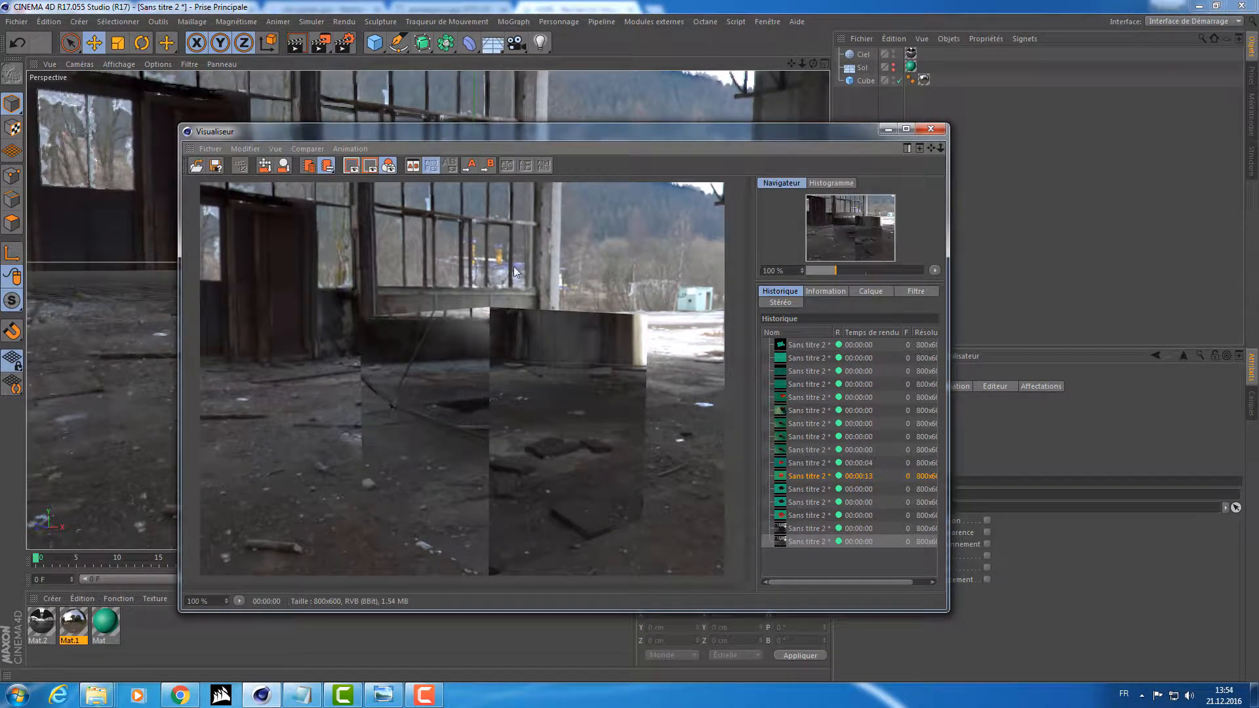
click(811, 528)
click(806, 541)
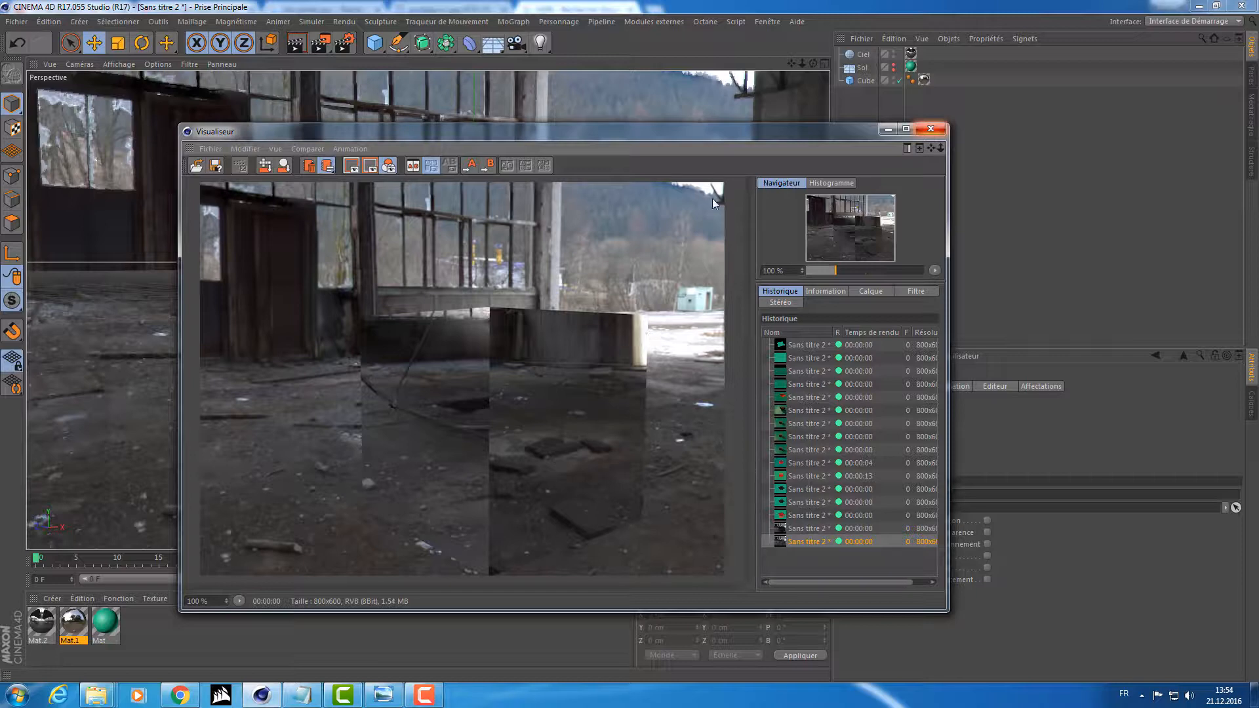
Close the render window and add an Environment object to the scene.
click(932, 129)
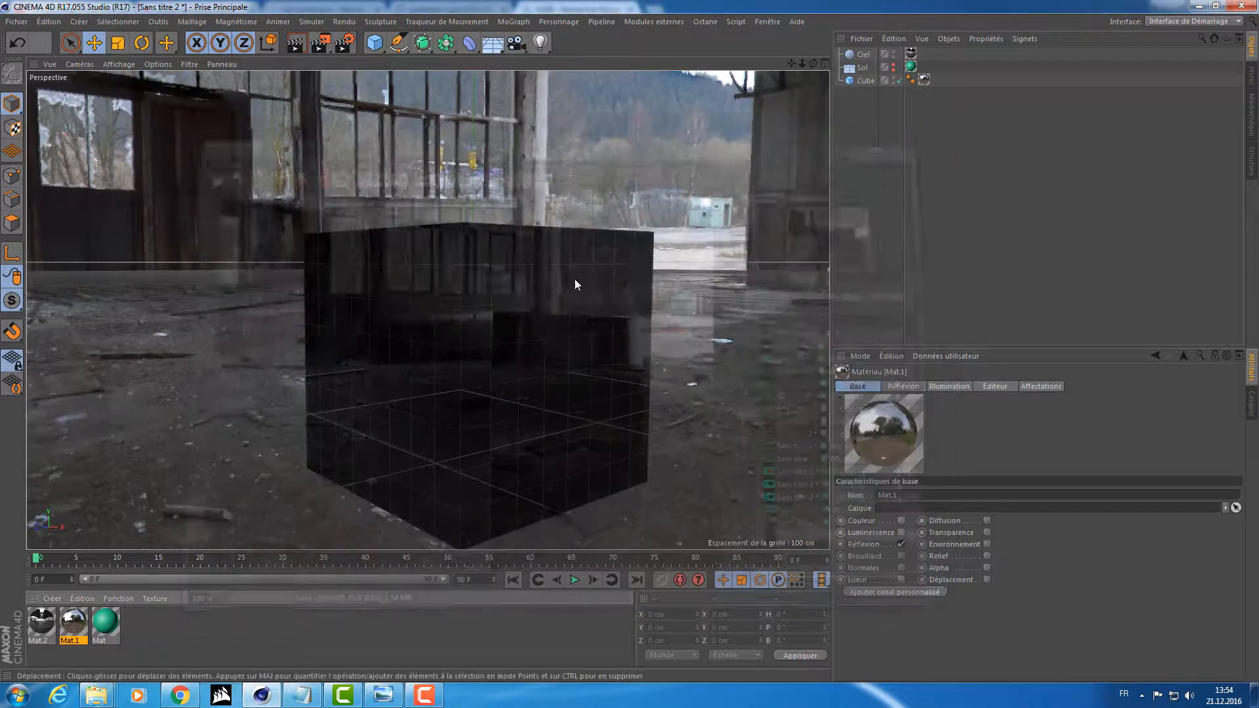
alt+drag(472, 355, 628, 248)
alt+right_drag(633, 247, 596, 325)
alt+middle_drag(596, 325, 533, 276)
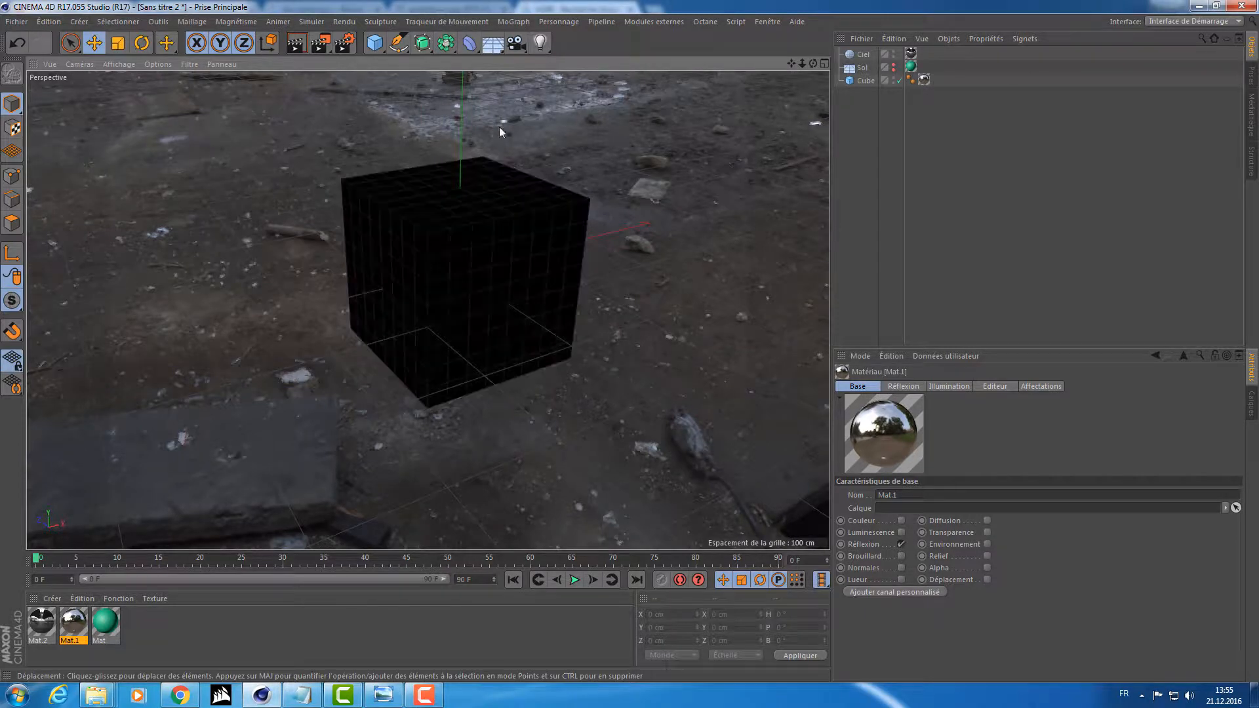
alt+drag(435, 227, 462, 237)
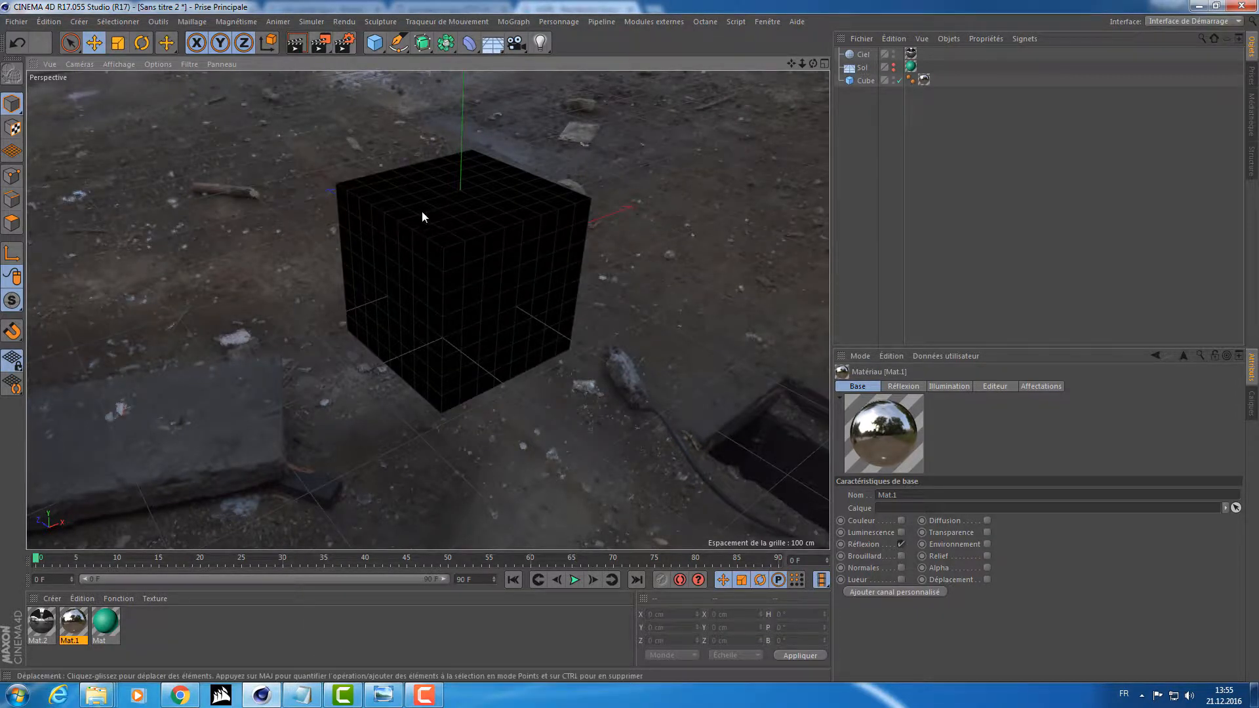
scroll(454, 282, up, 4)
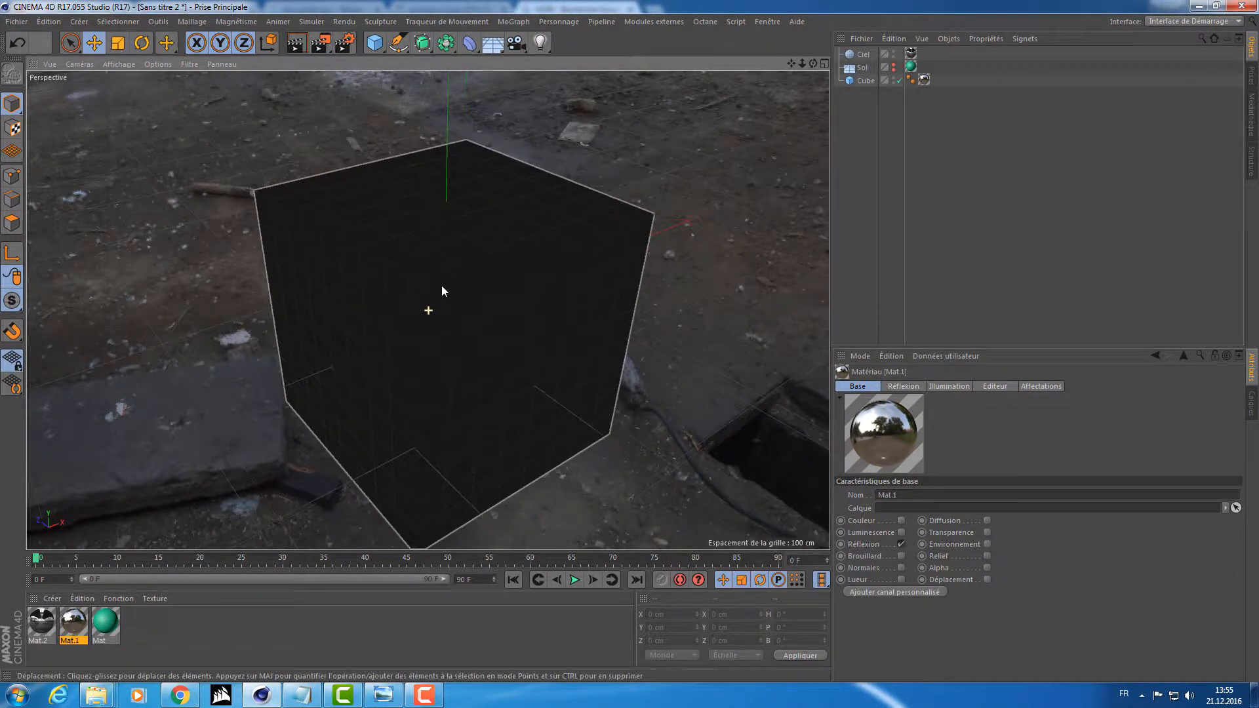
click(492, 42)
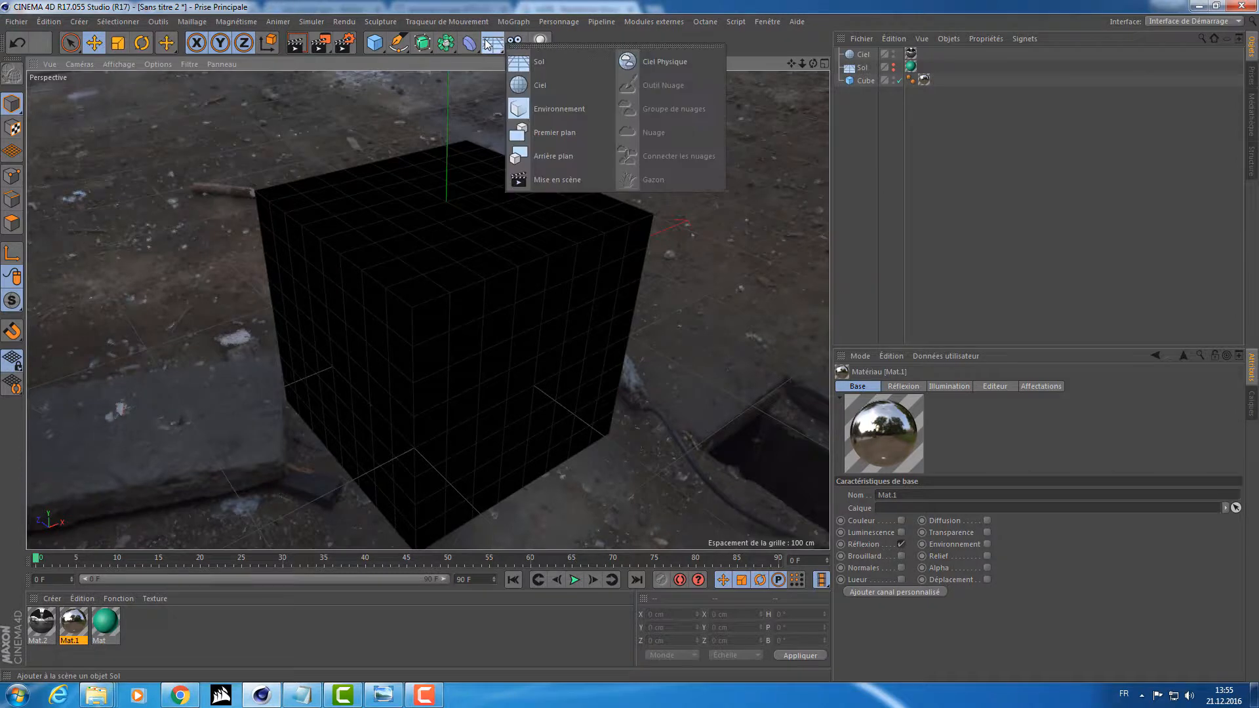
click(572, 107)
alt+drag(536, 187, 553, 151)
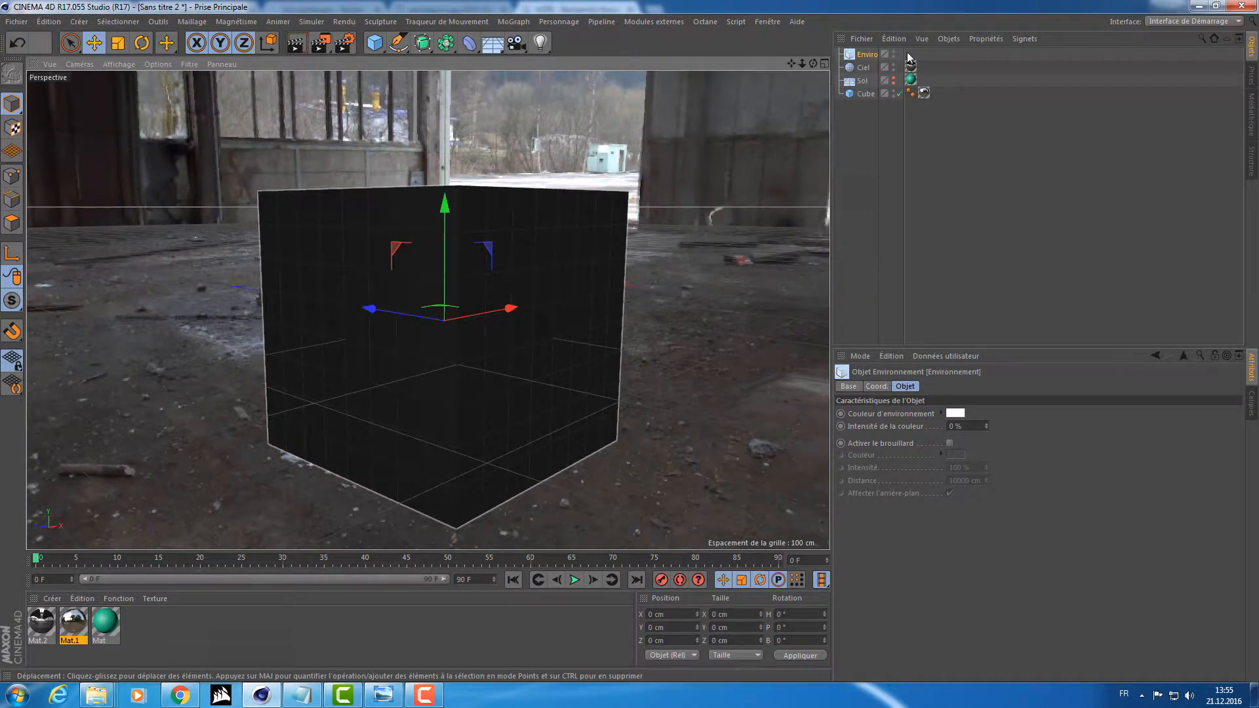
Make the floor visible again in the viewport and view the cube on it from farther away.
click(893, 80)
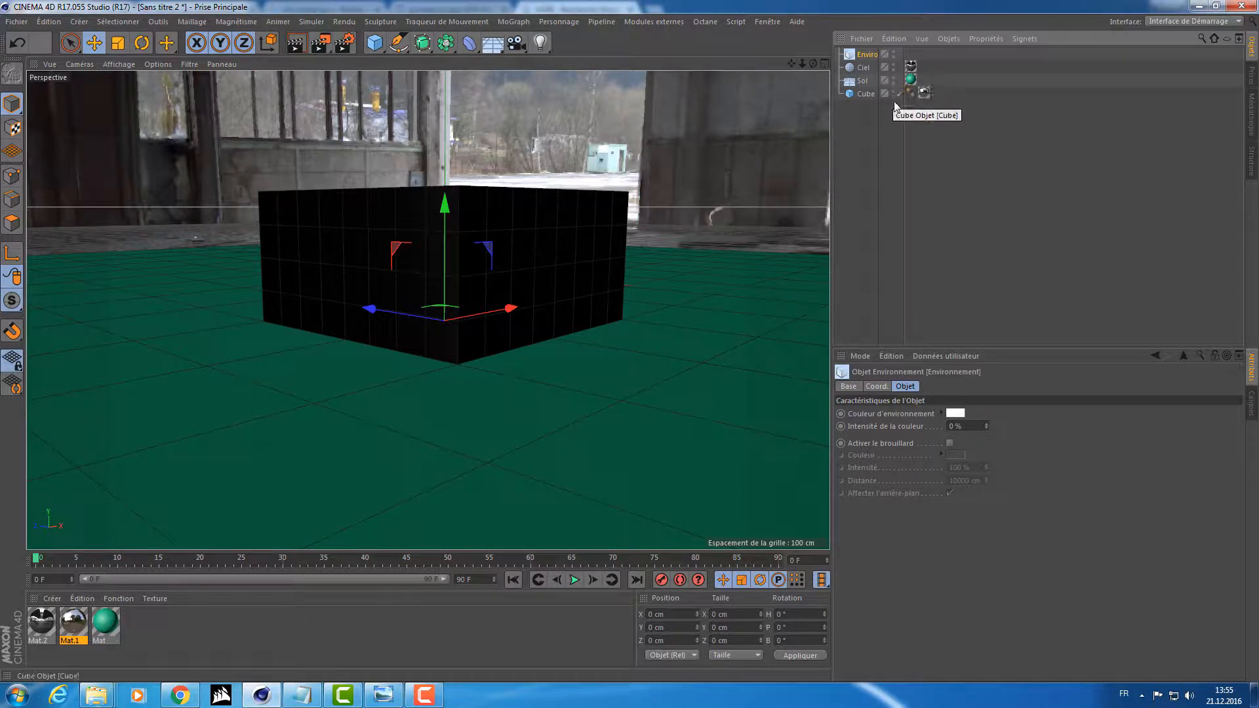
alt+middle_drag(655, 187, 644, 224)
scroll(643, 229, down, 5)
alt+drag(644, 228, 604, 252)
alt+middle_drag(604, 252, 550, 297)
alt+drag(550, 296, 581, 250)
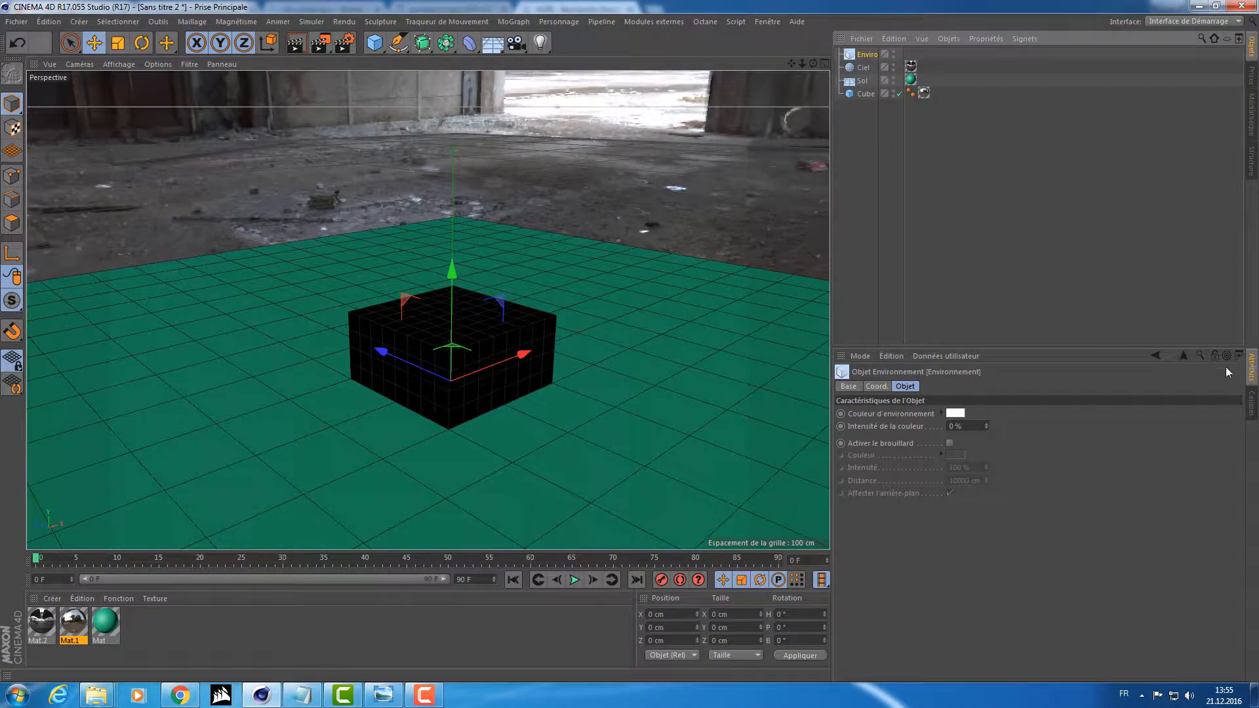
Try the Environment object's fog, switch it off again and render the scene.
click(950, 443)
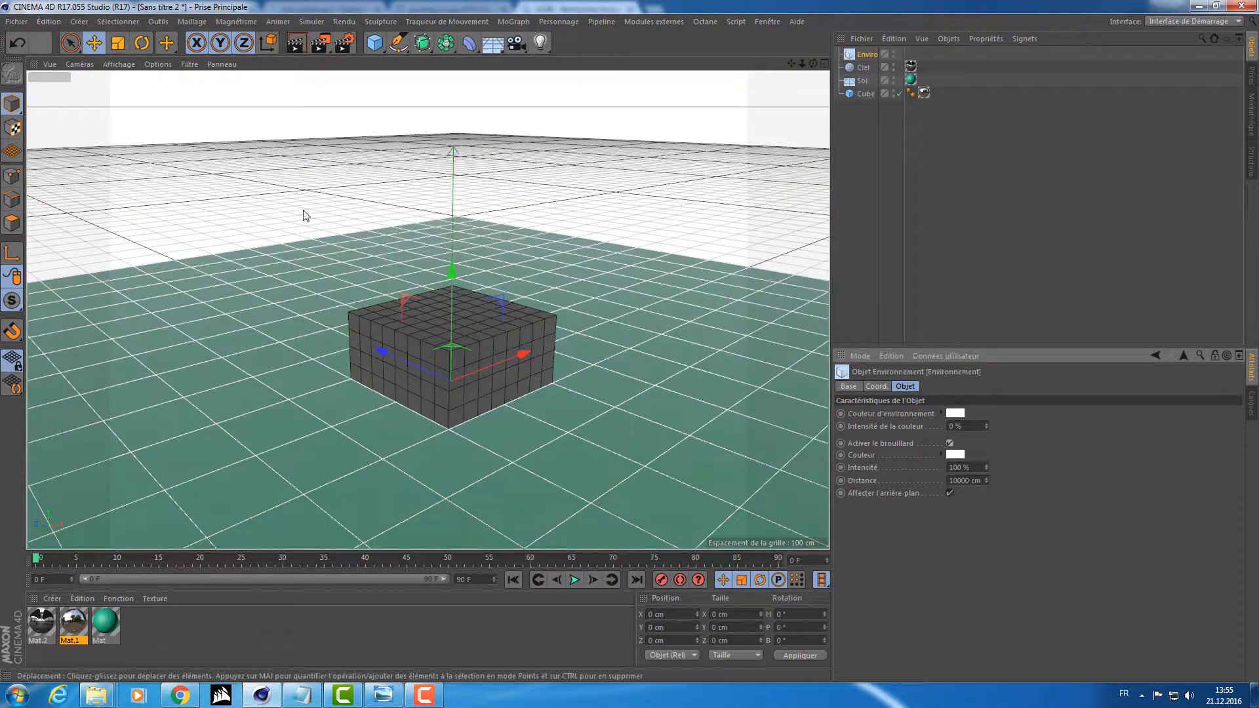
mouse_move(465, 254)
alt+mouse_down()
mouse_move(473, 229)
mouse_move(467, 247)
alt+mouse_up()
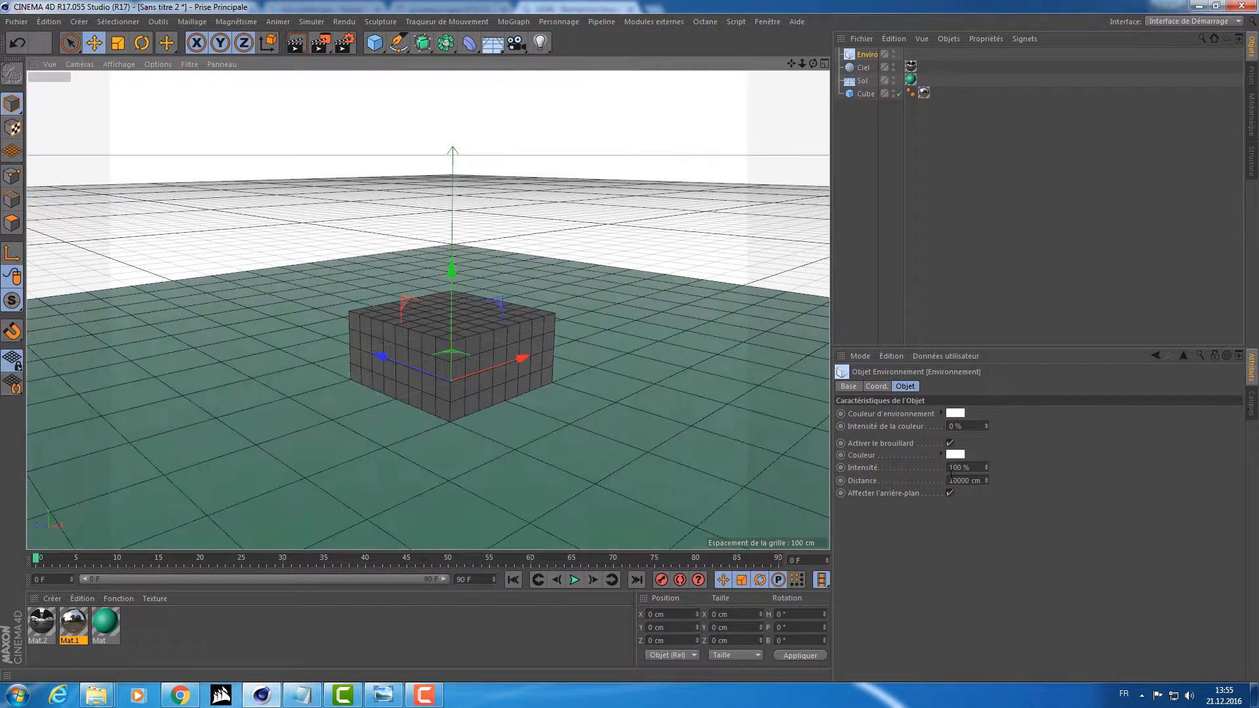
click(859, 68)
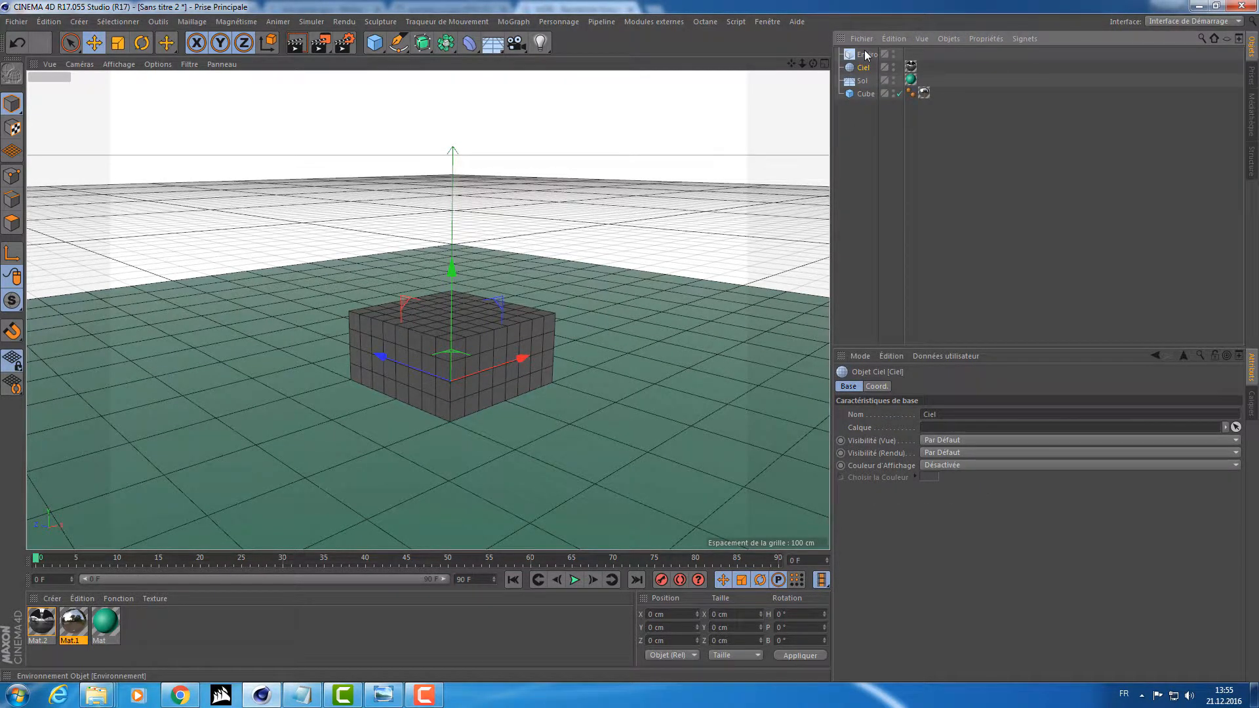
click(864, 55)
click(949, 443)
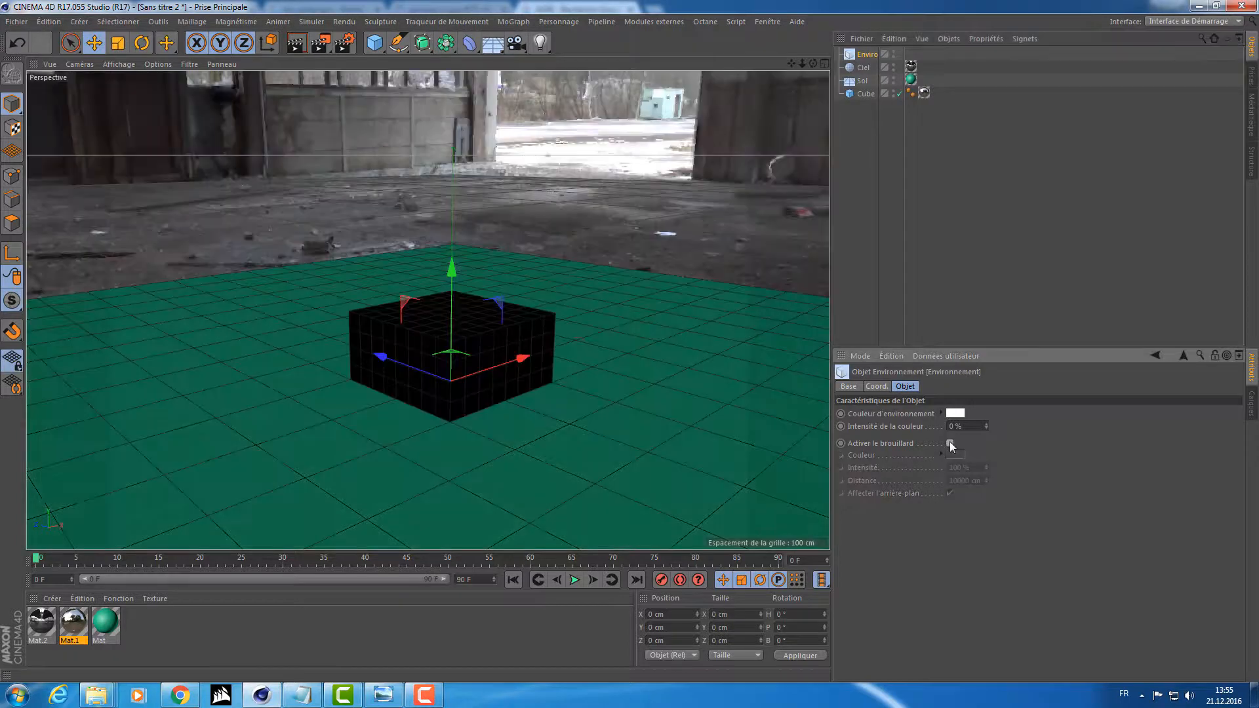
click(320, 43)
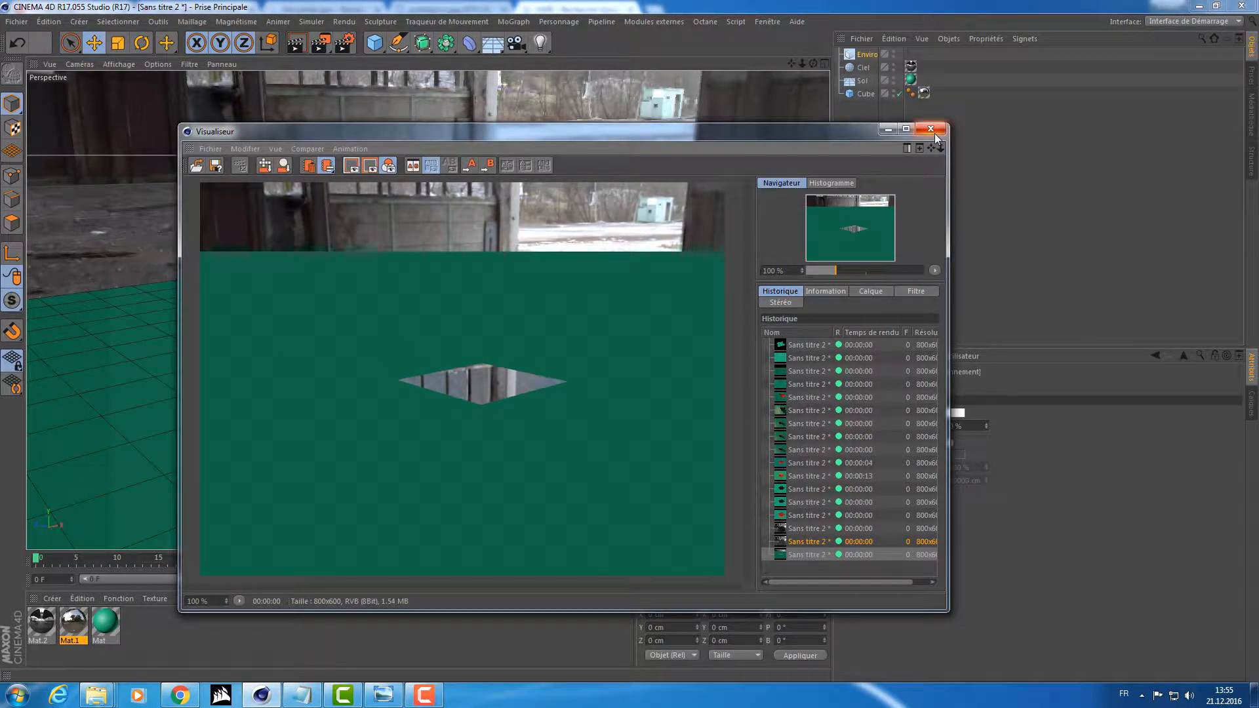
click(936, 133)
Add a Render tag to the Sky object and turn off its camera visibility.
click(858, 68)
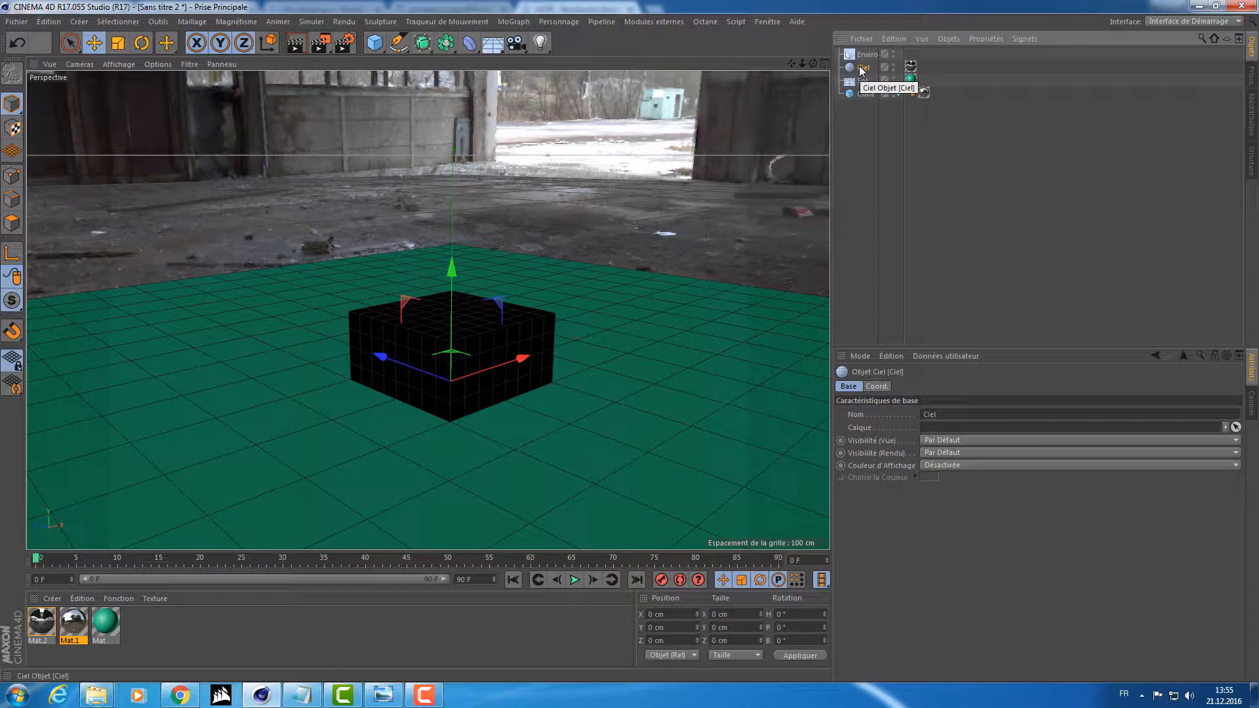
right_click(861, 69)
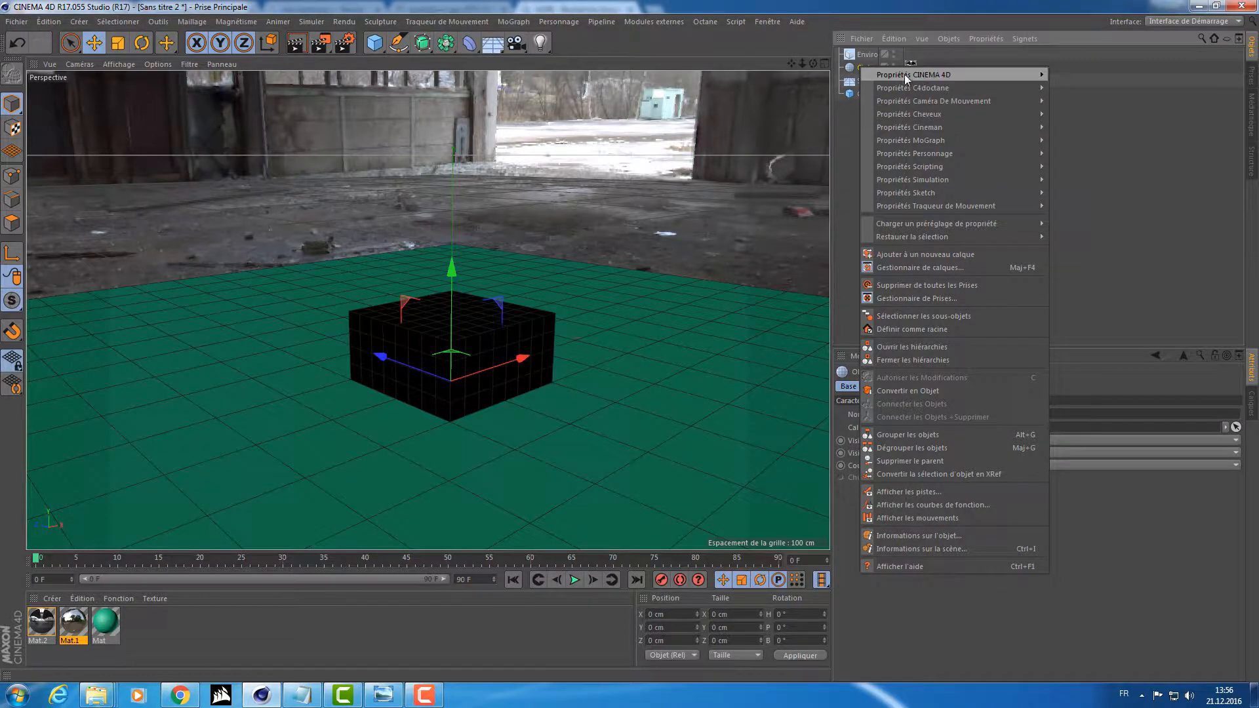
click(836, 135)
right_click(859, 68)
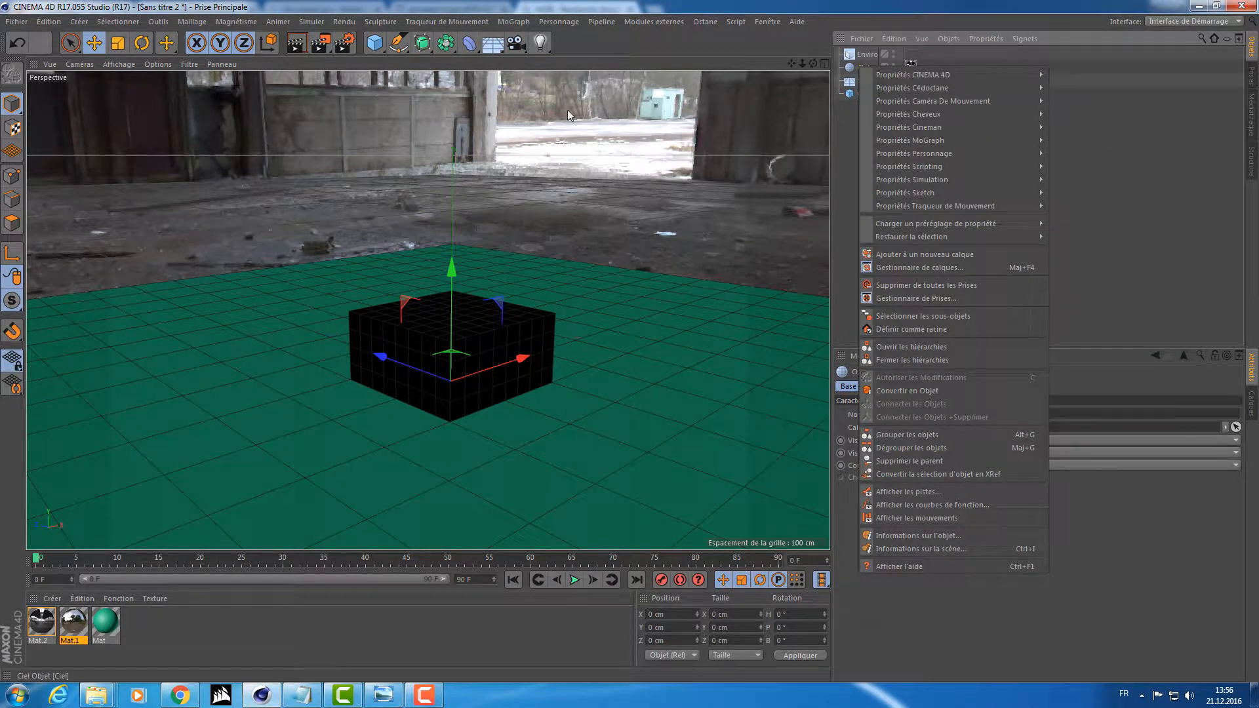
mouse_move(946, 77)
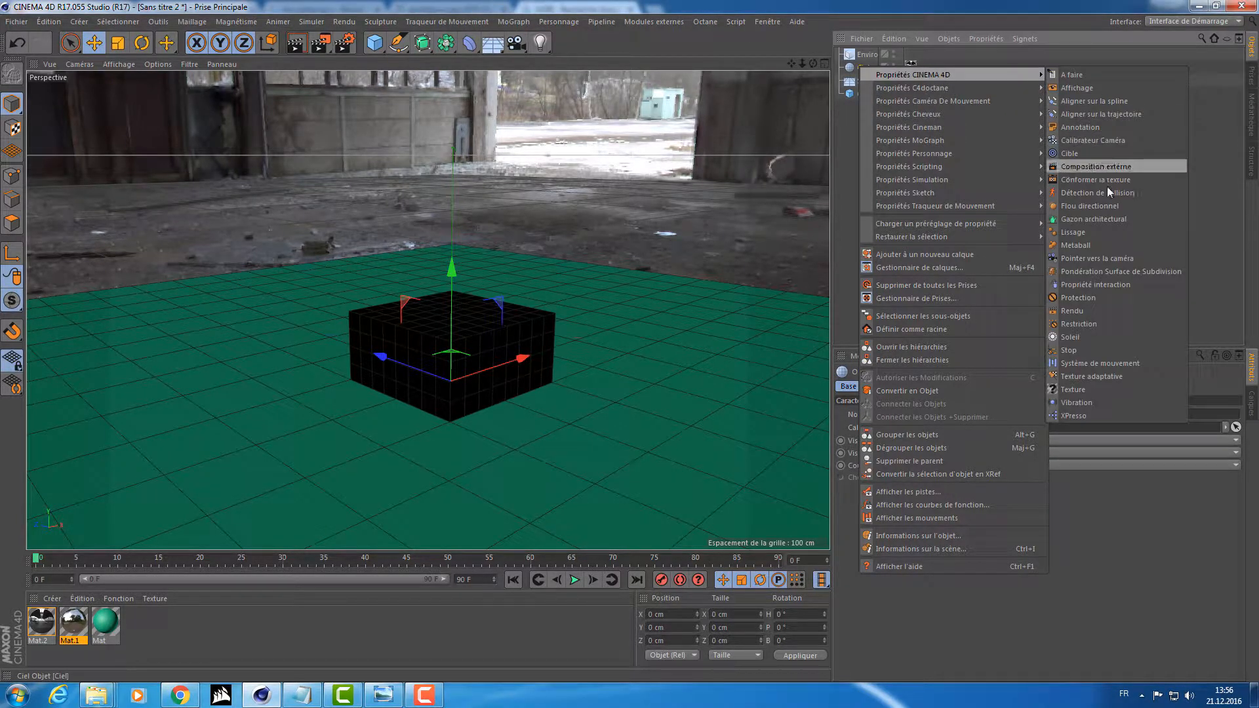
click(1085, 312)
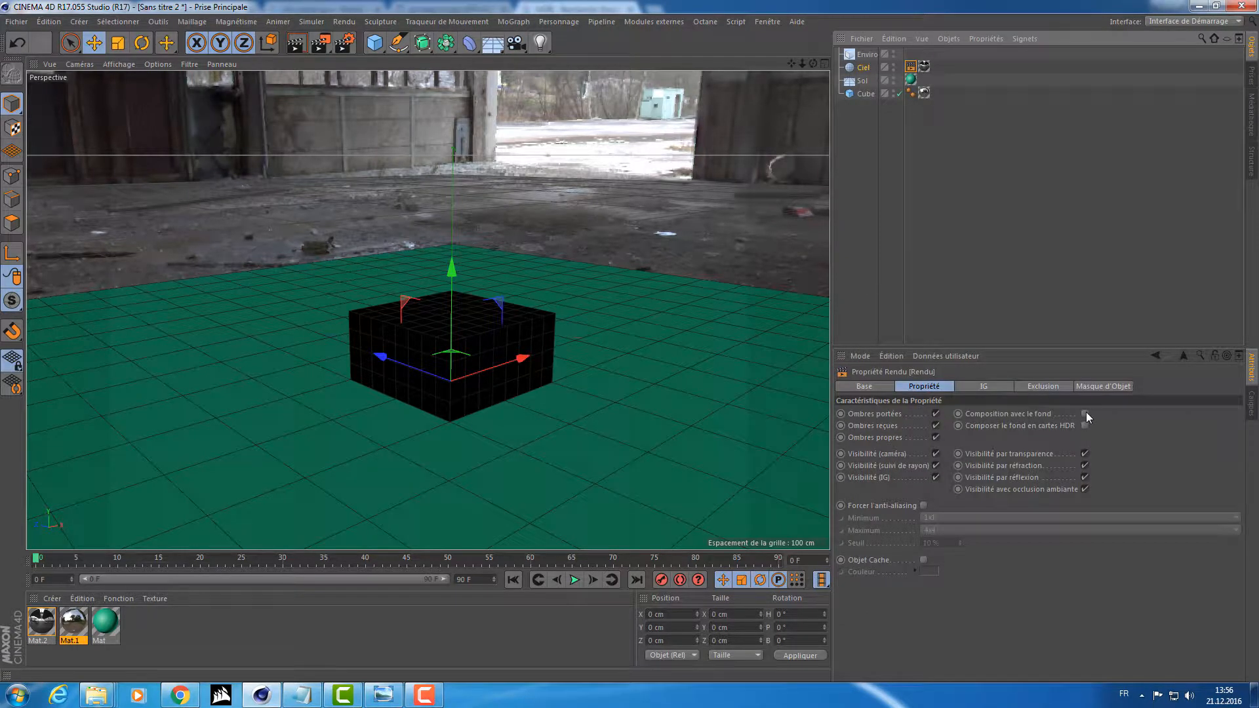
click(936, 454)
alt+drag(560, 213, 563, 255)
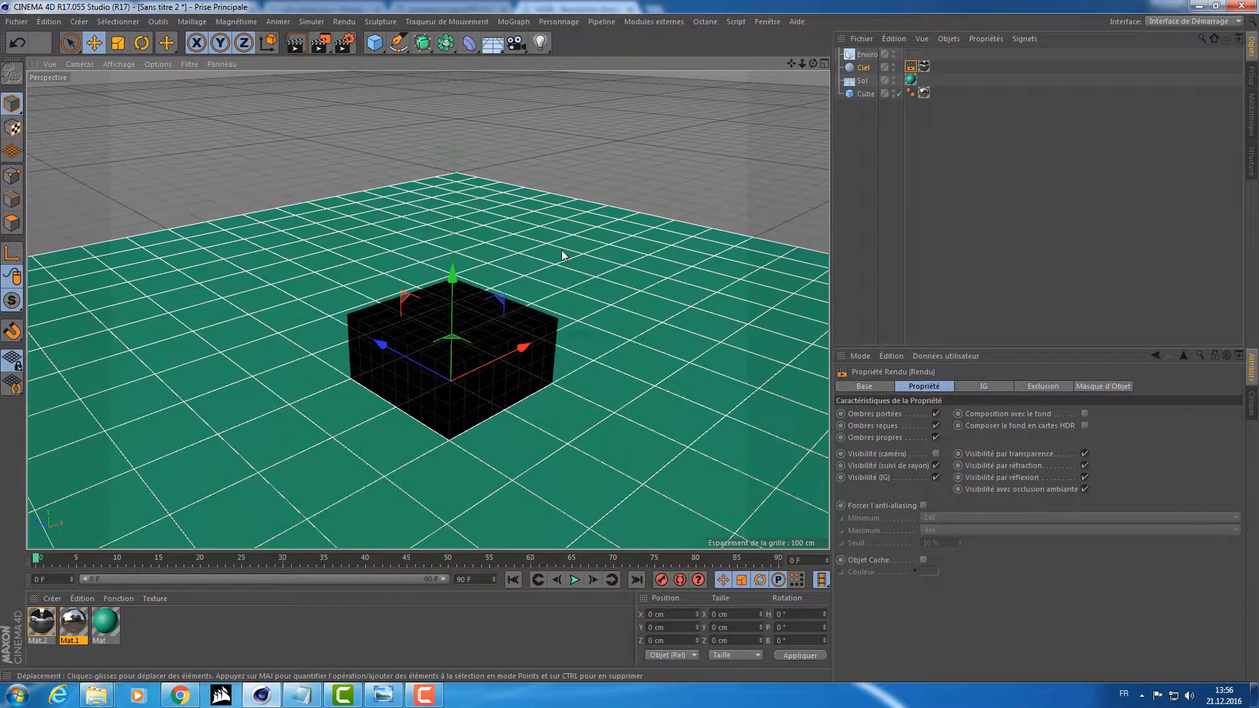
Replace the Sky object with a Physical Sky and render the scene.
click(861, 68)
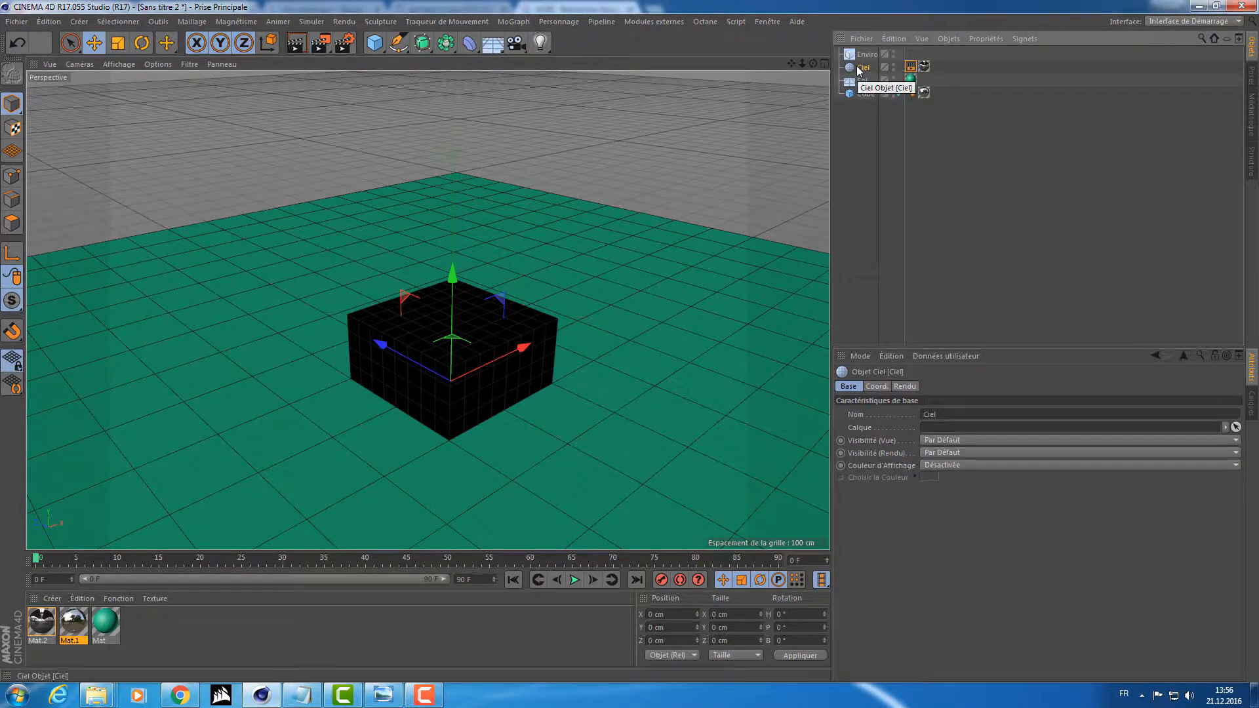
key(Delete)
drag(492, 43, 699, 77)
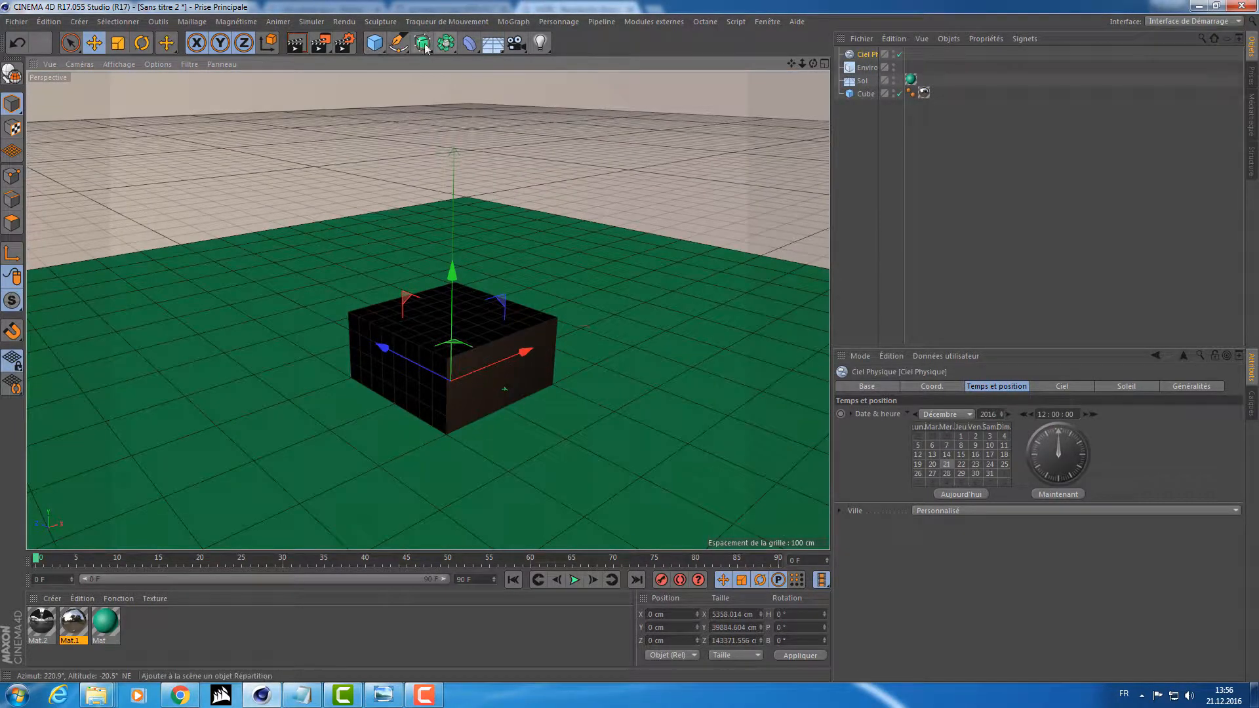
click(321, 44)
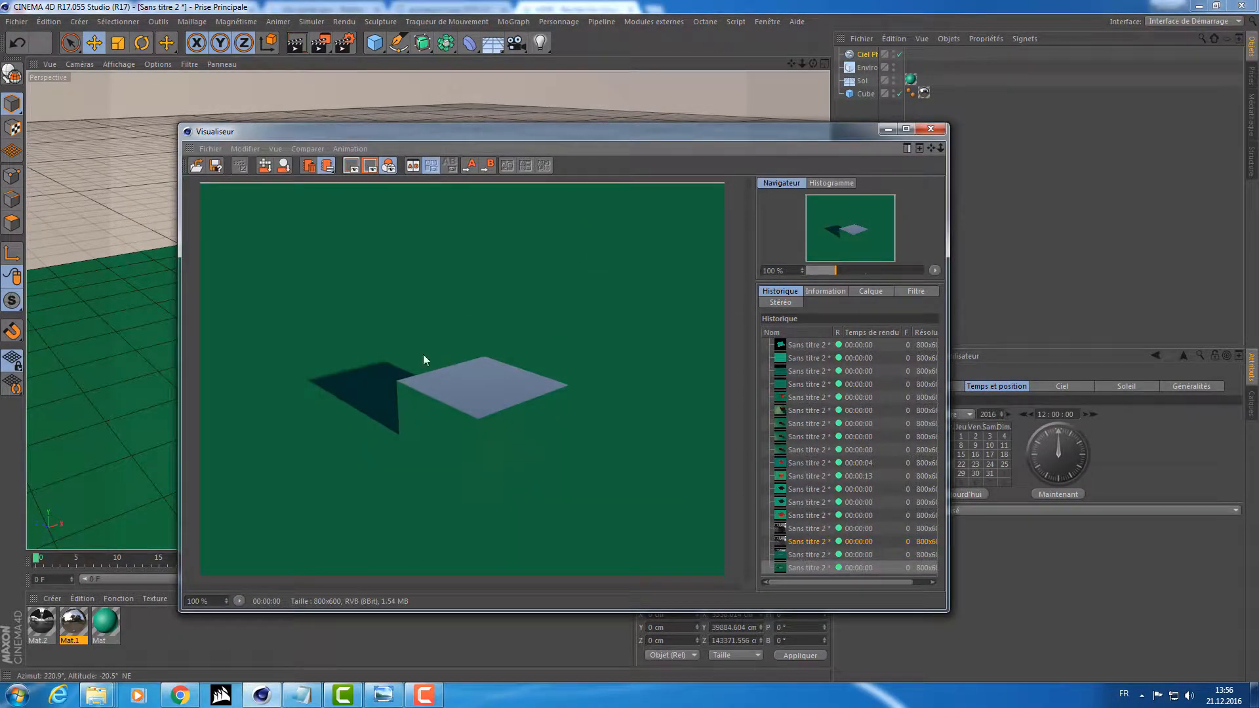
click(930, 128)
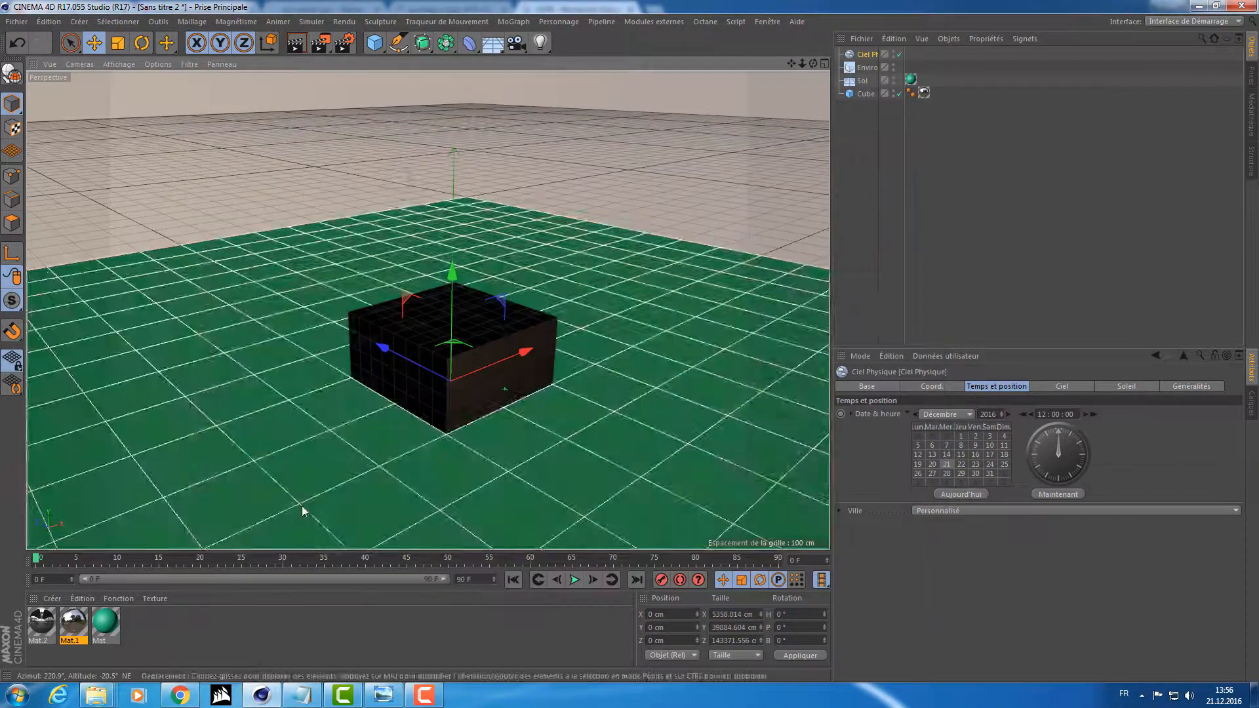
Switch the cube's material from the Reflection channel to the Color channel and render the scene.
double_click(74, 624)
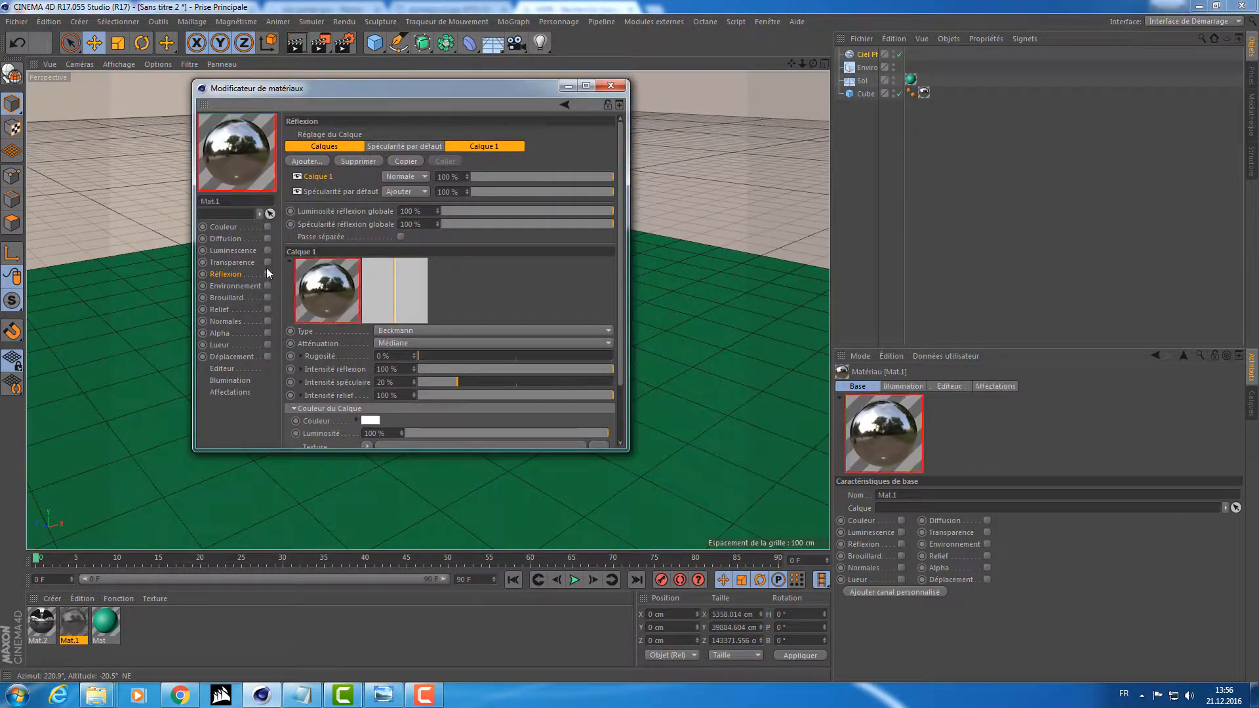
click(268, 226)
click(611, 85)
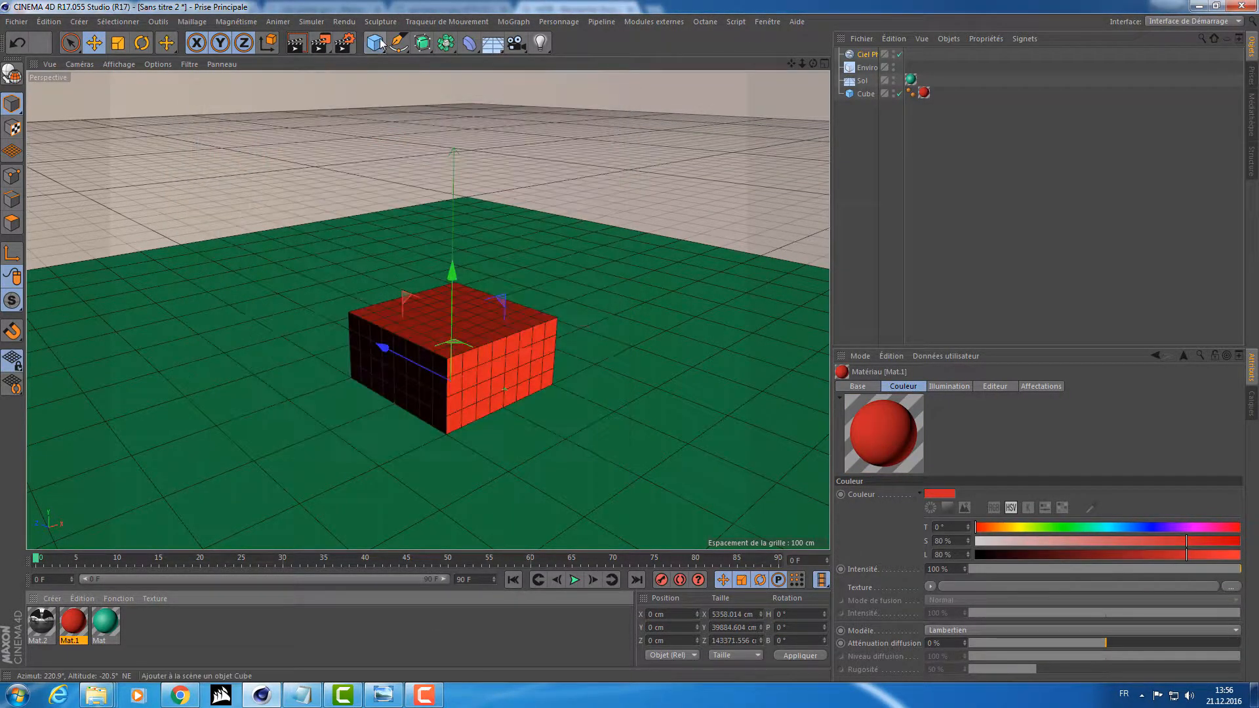
click(375, 43)
key(ctrl+z)
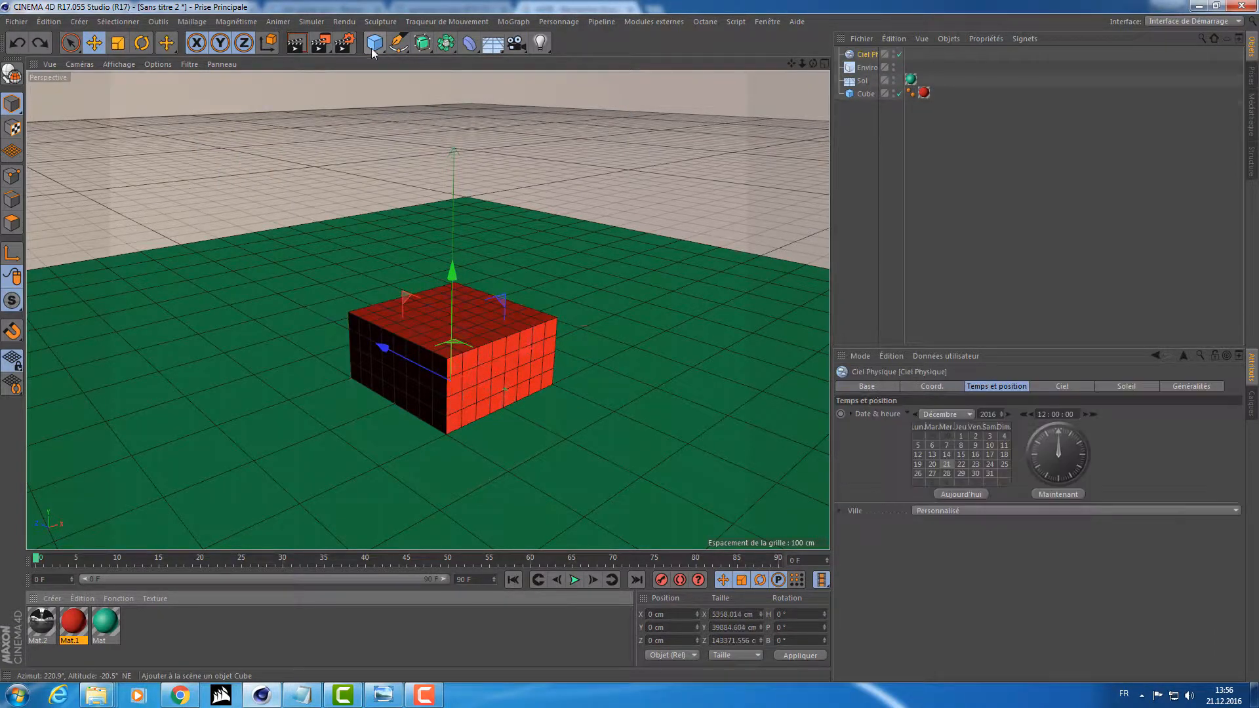
click(320, 43)
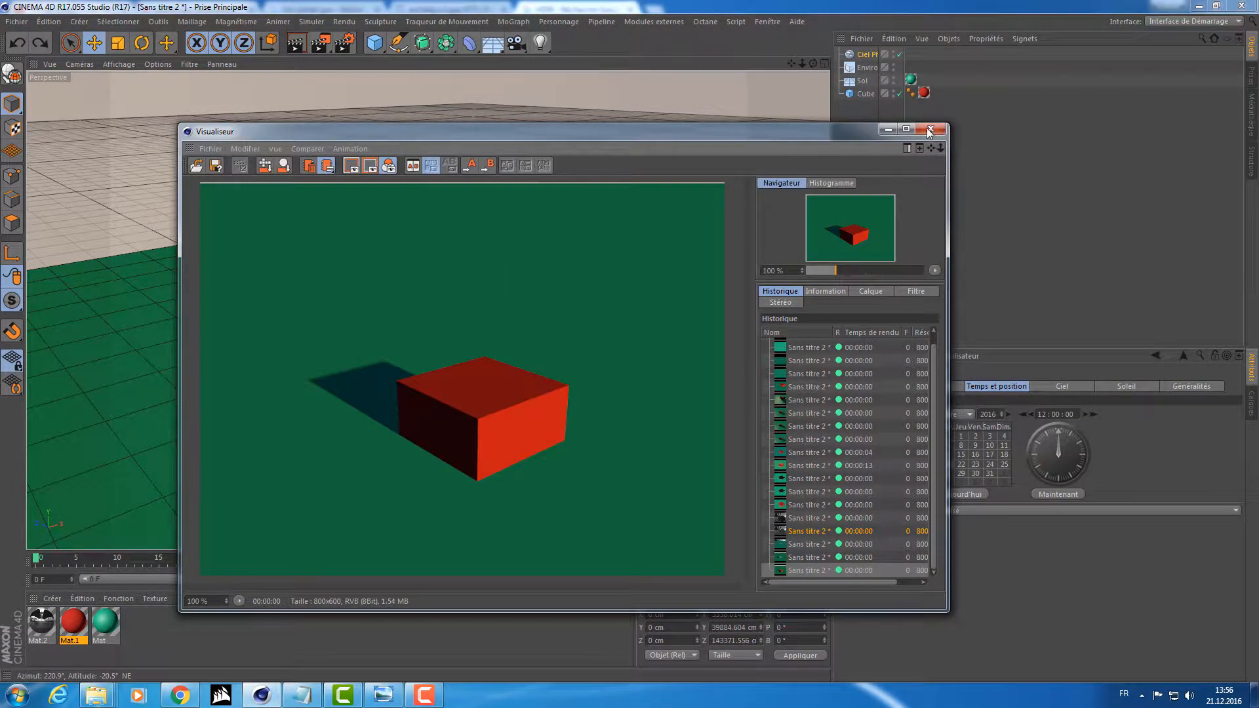
click(929, 130)
Enable the Environment object's fog and render the scene from a lower viewpoint.
click(865, 68)
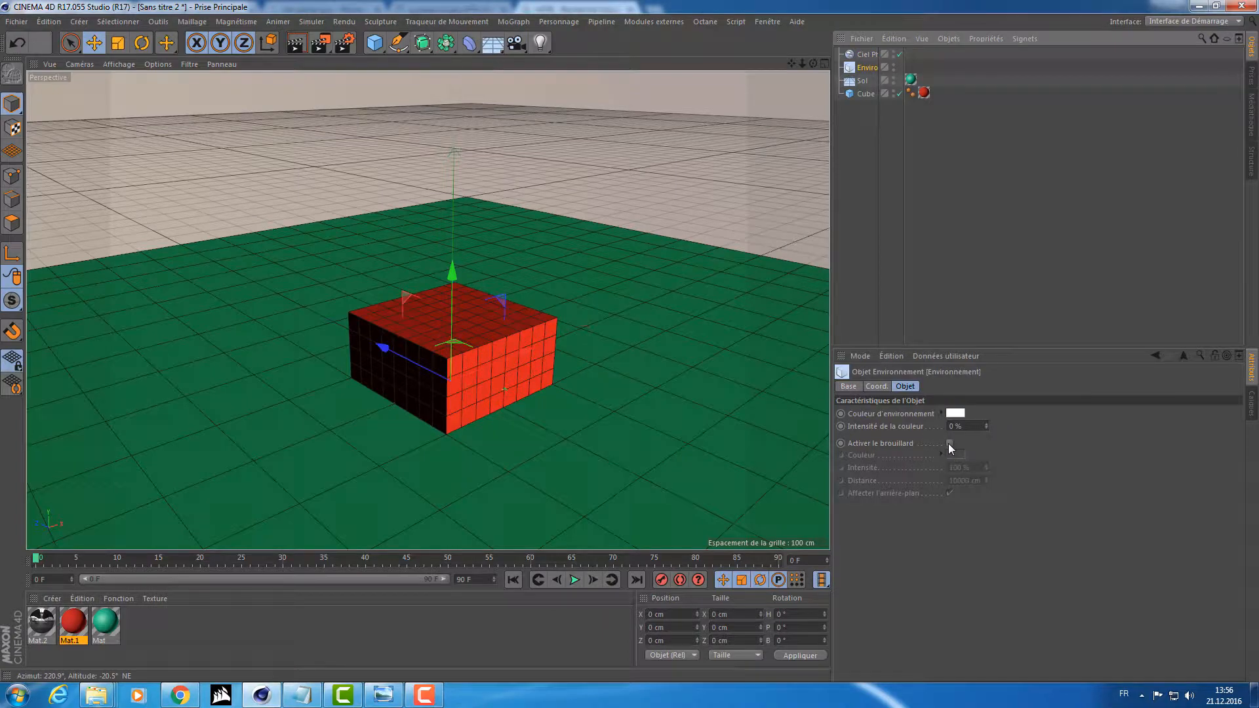
click(949, 443)
mouse_move(641, 344)
alt+mouse_down()
mouse_move(625, 312)
mouse_move(631, 324)
alt+mouse_up()
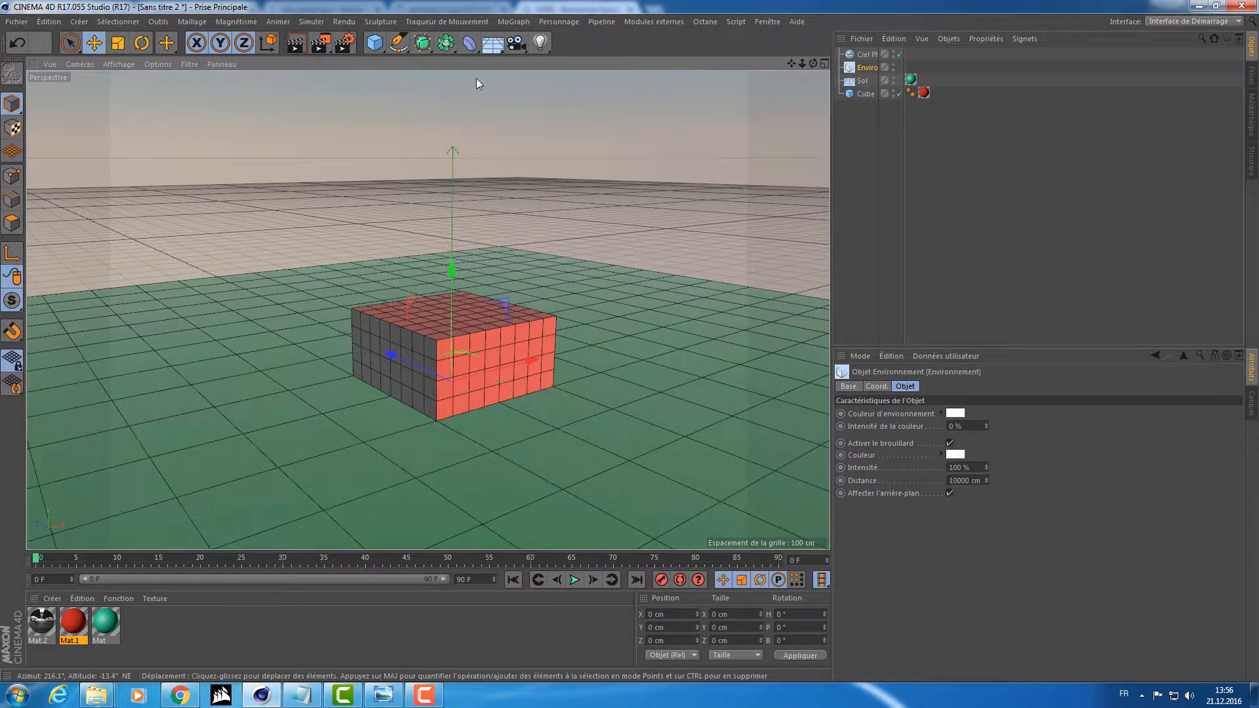
click(321, 43)
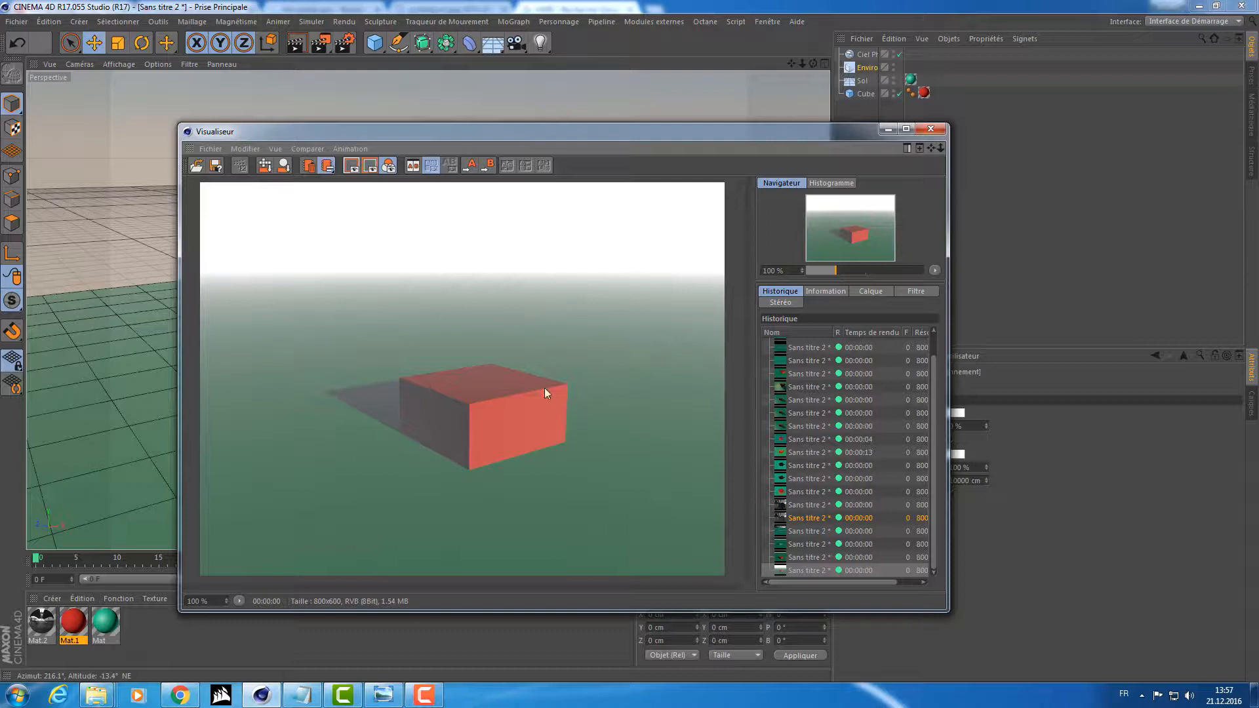
Compare the renders with and without fog in the Picture Viewer's history.
click(808, 558)
key(Down)
key(Up)
key(Down)
key(Up)
key(Down)
click(921, 133)
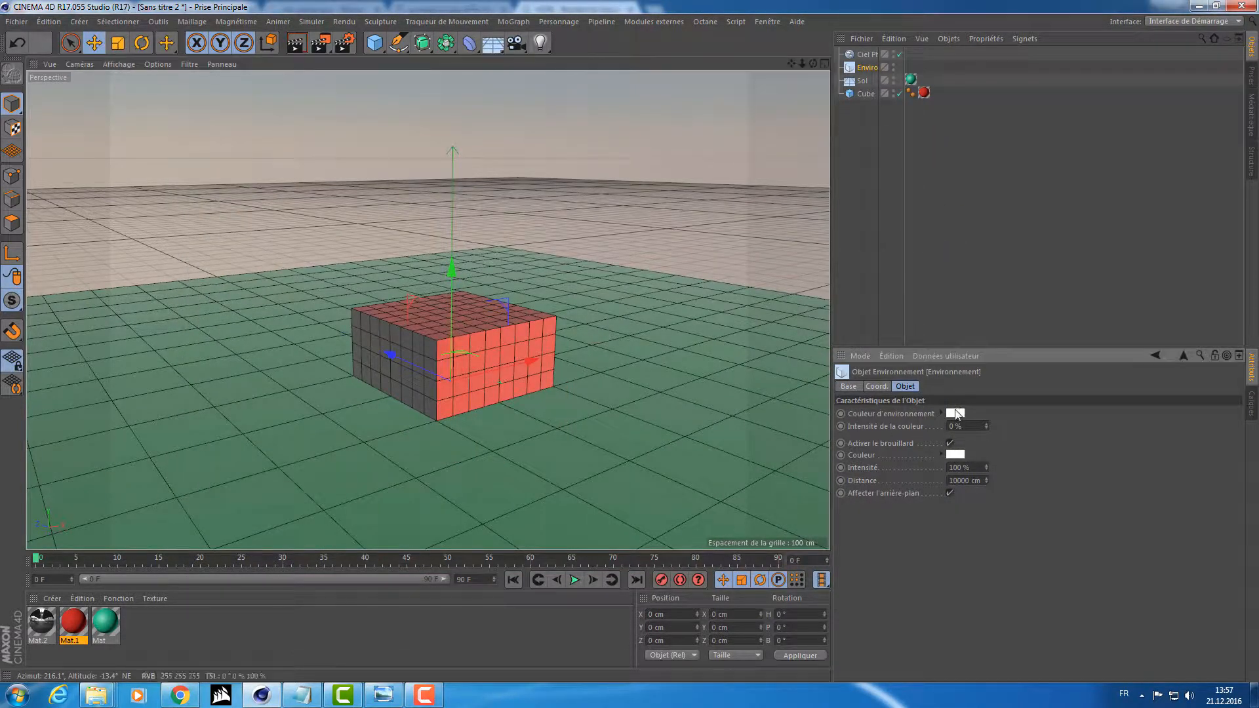
Try a light green environment color with hue 114° and saturation 41%, and render the scene.
click(955, 412)
click(954, 409)
click(966, 423)
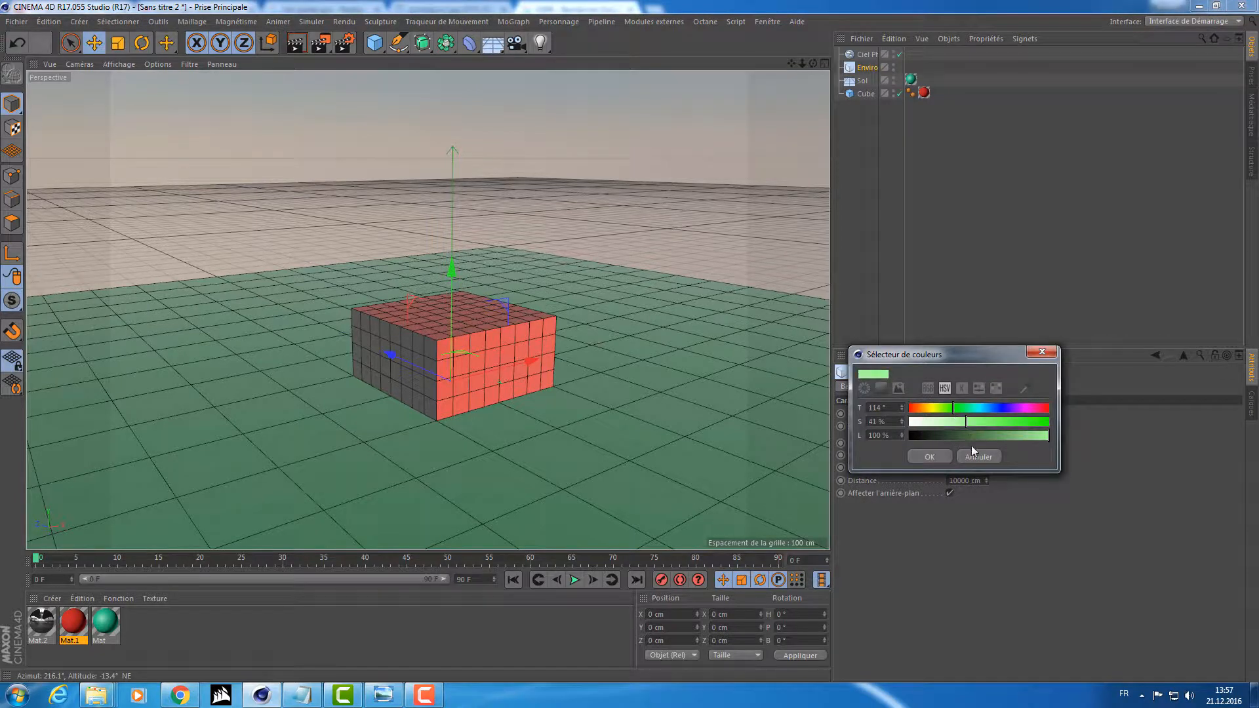
click(977, 457)
click(322, 41)
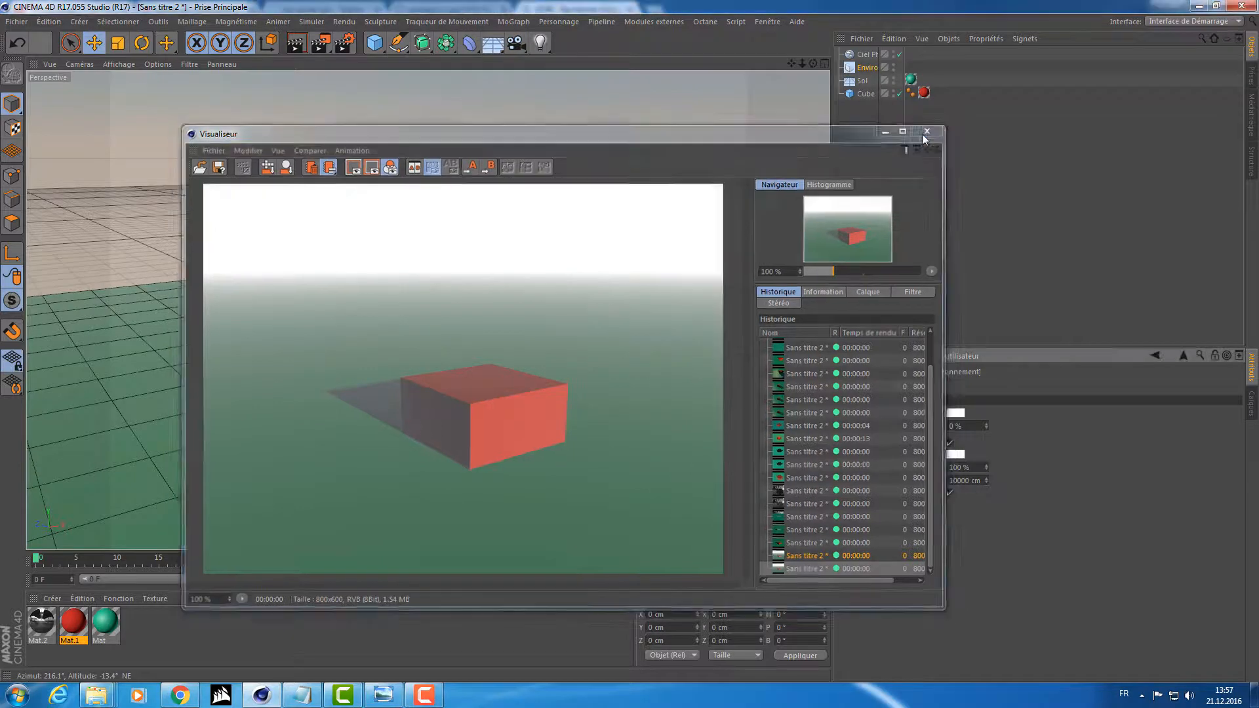
click(931, 129)
Set the Environment object's fog color to a fully saturated blue and render the scene.
click(958, 454)
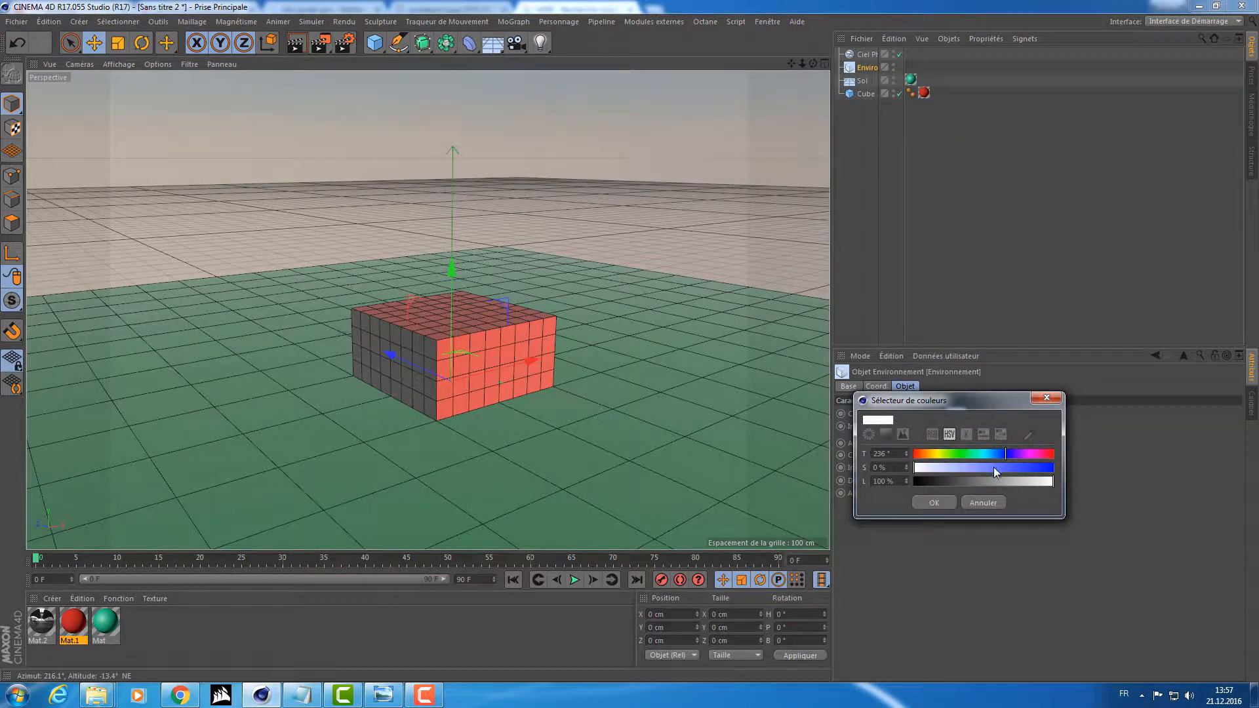
click(981, 502)
click(959, 455)
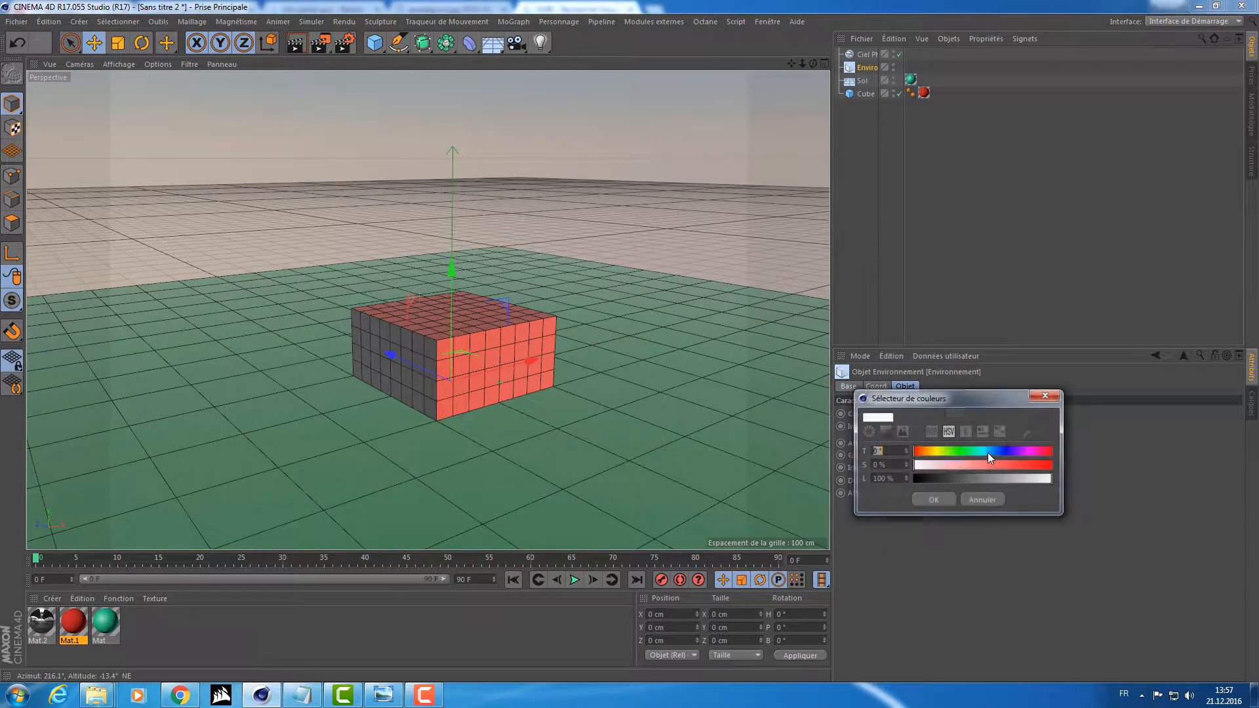
click(1007, 453)
drag(1005, 465, 1057, 467)
click(944, 500)
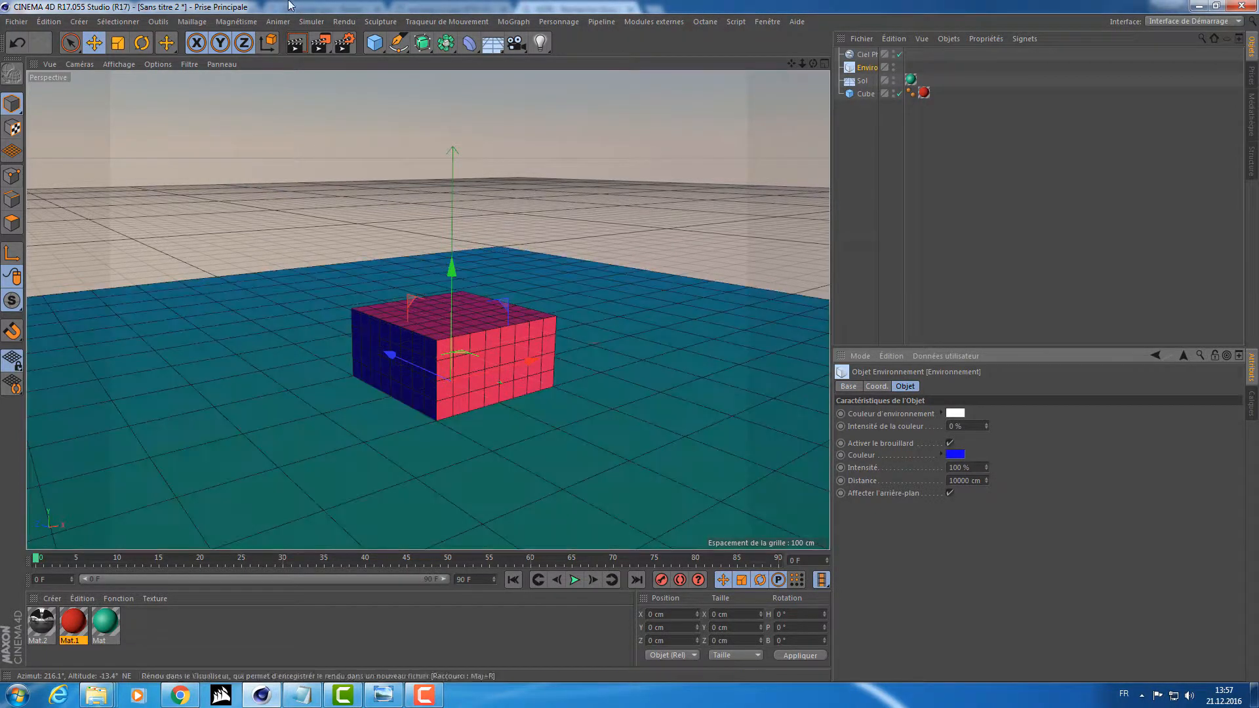
click(320, 42)
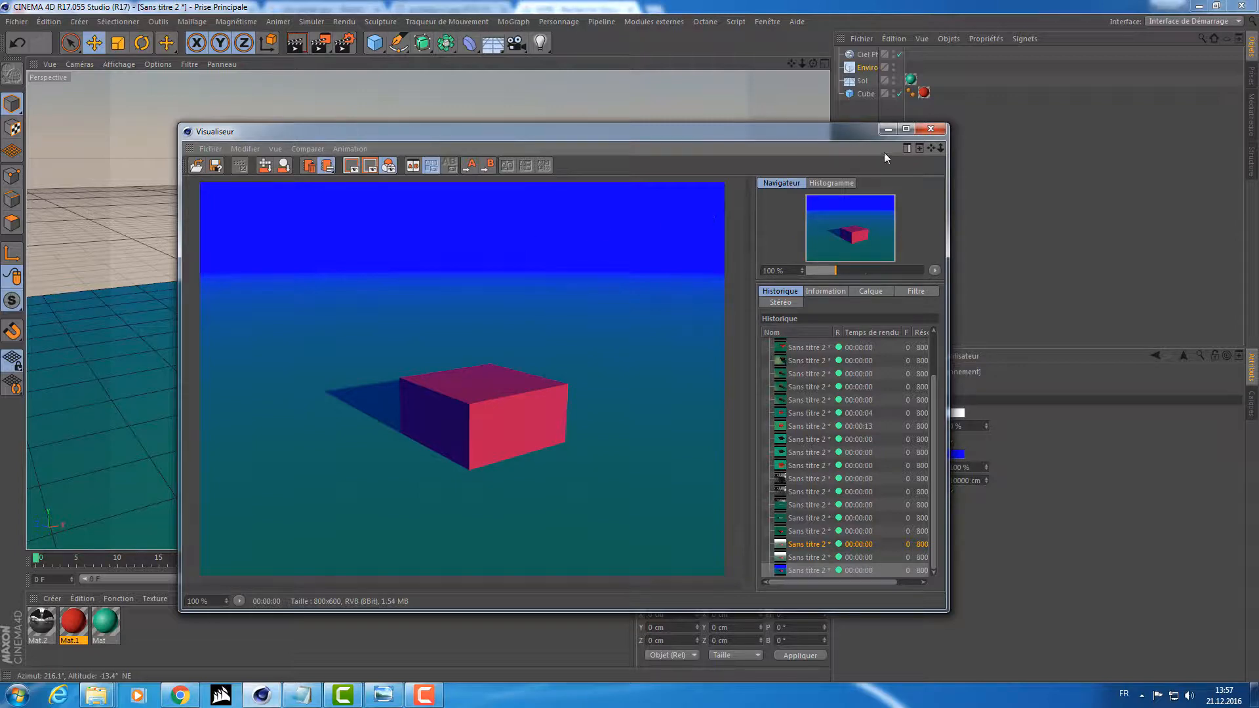
click(934, 130)
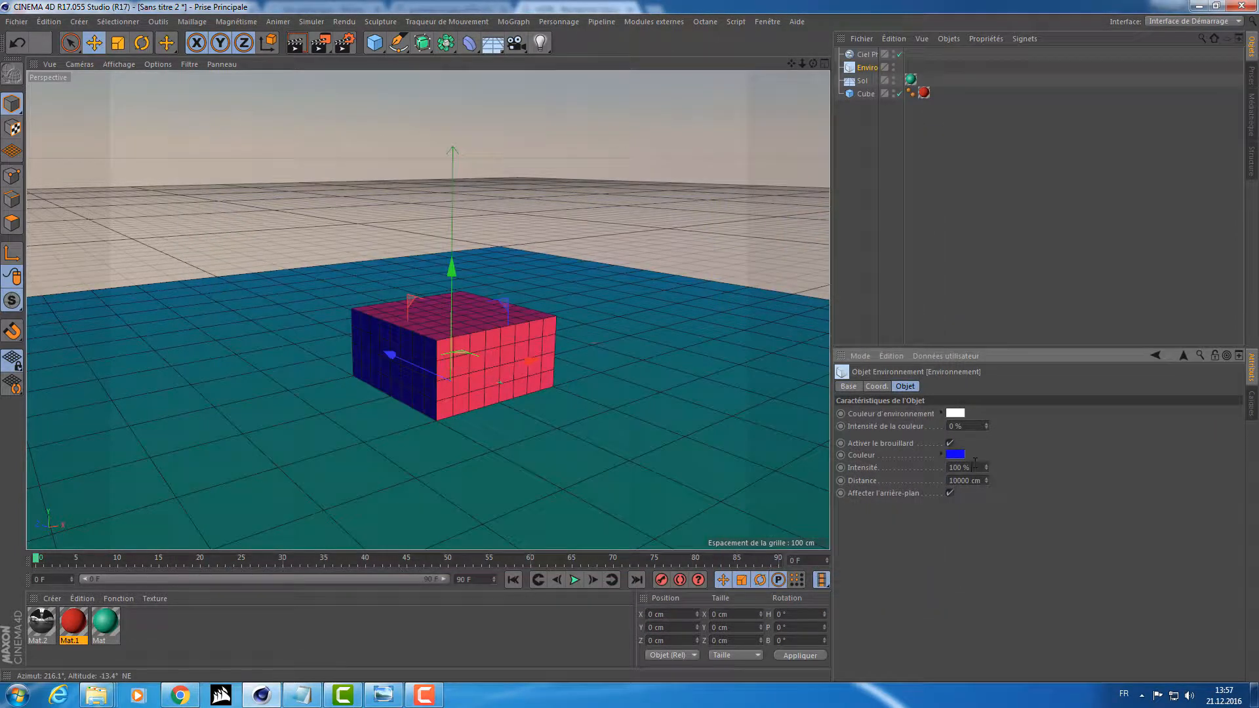
Set the fog intensity to 25% and render the scene.
drag(975, 464, 942, 463)
text(25)
key(Return)
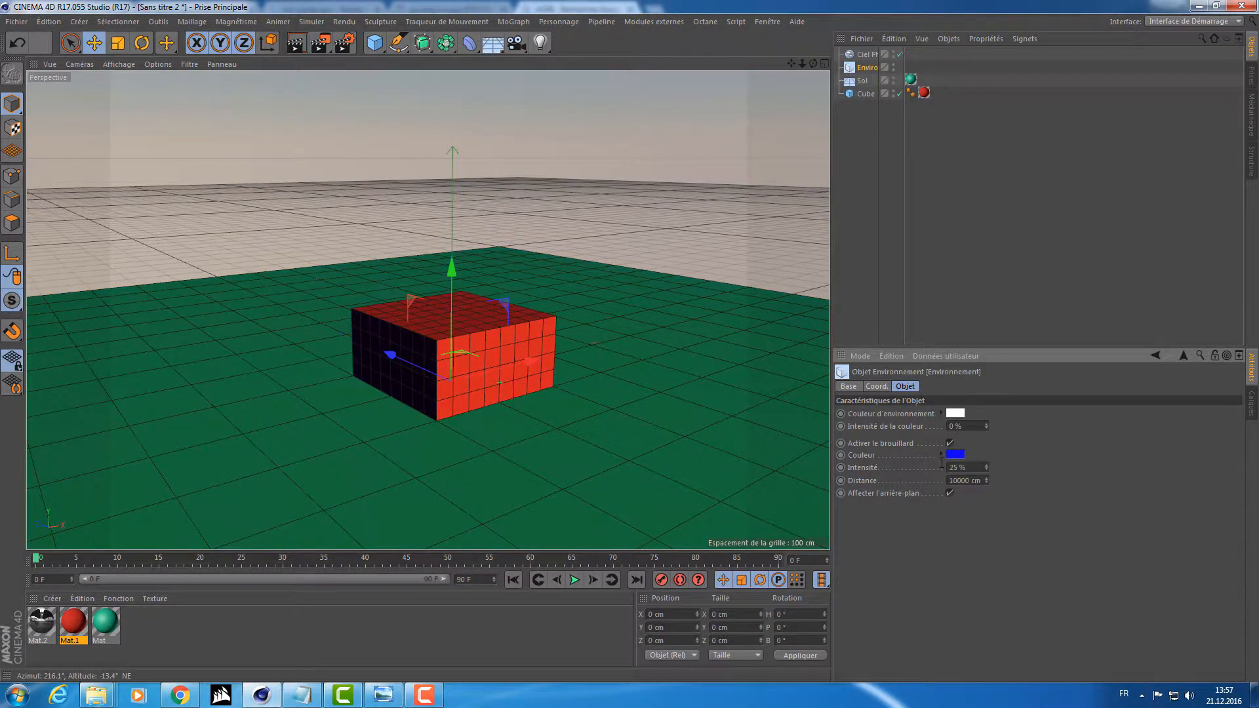
click(317, 44)
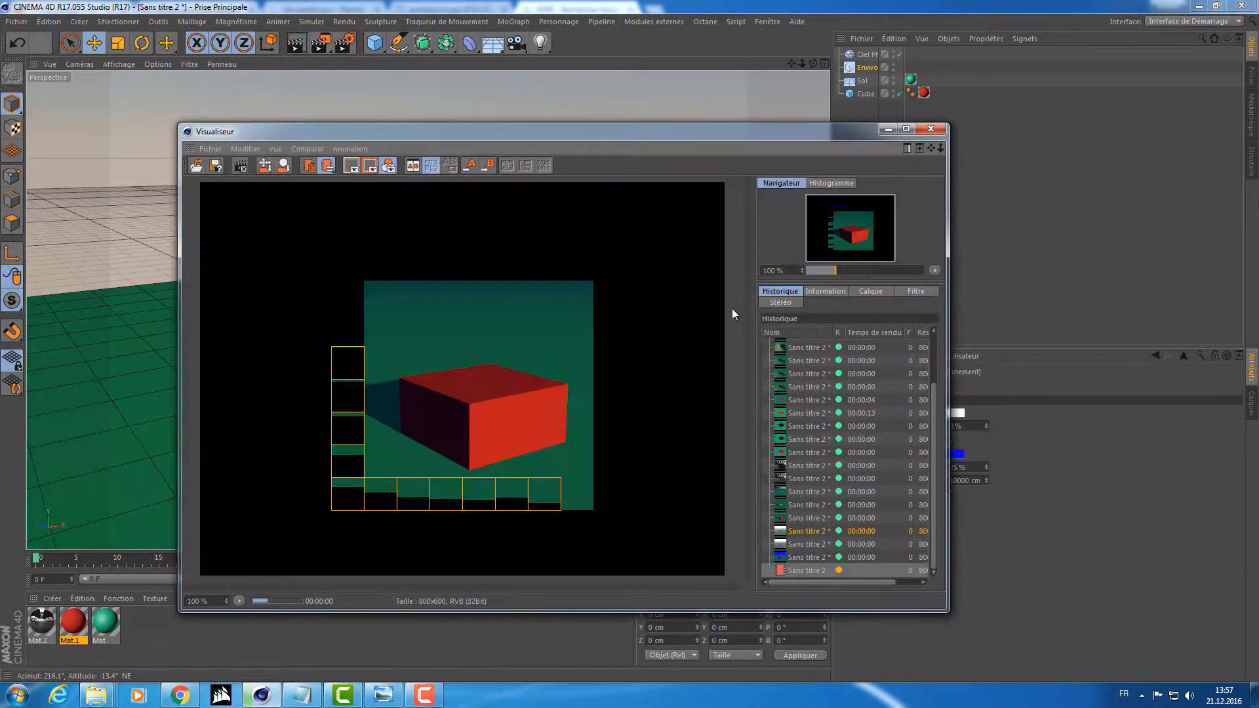
drag(572, 132, 442, 87)
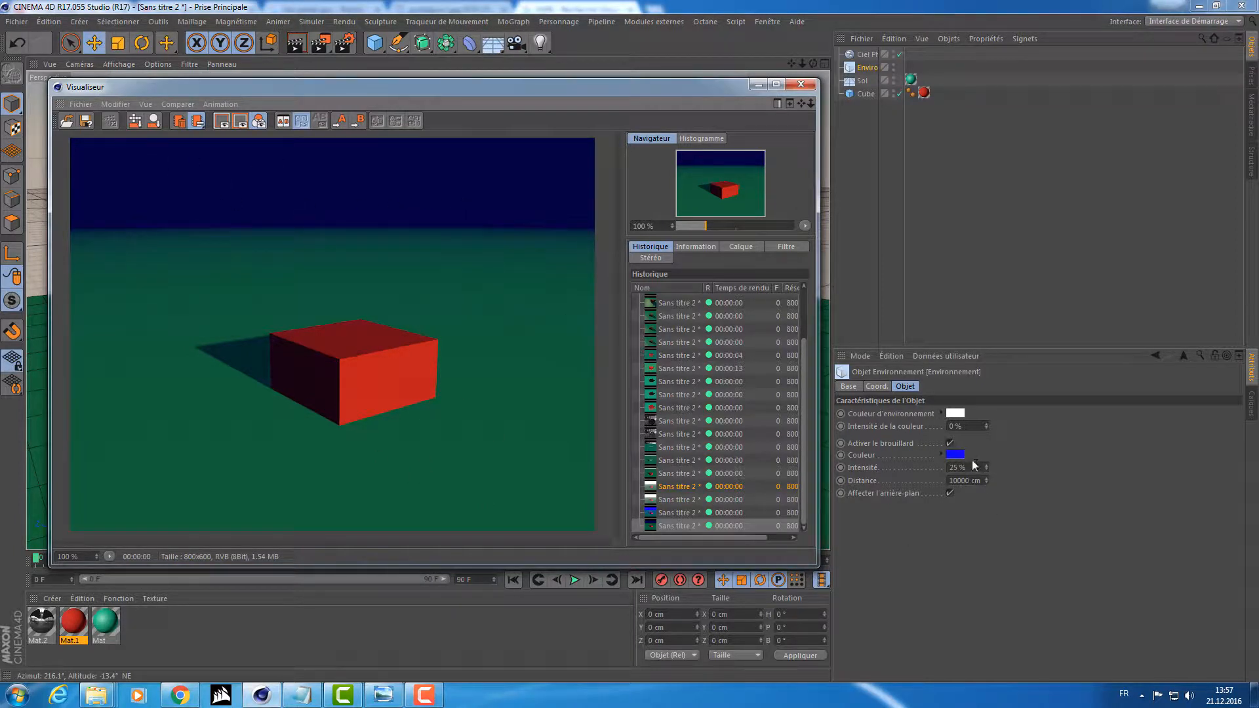
Compare the blue-fog renders at 100% and 25% intensity in the Picture Viewer's history.
click(671, 514)
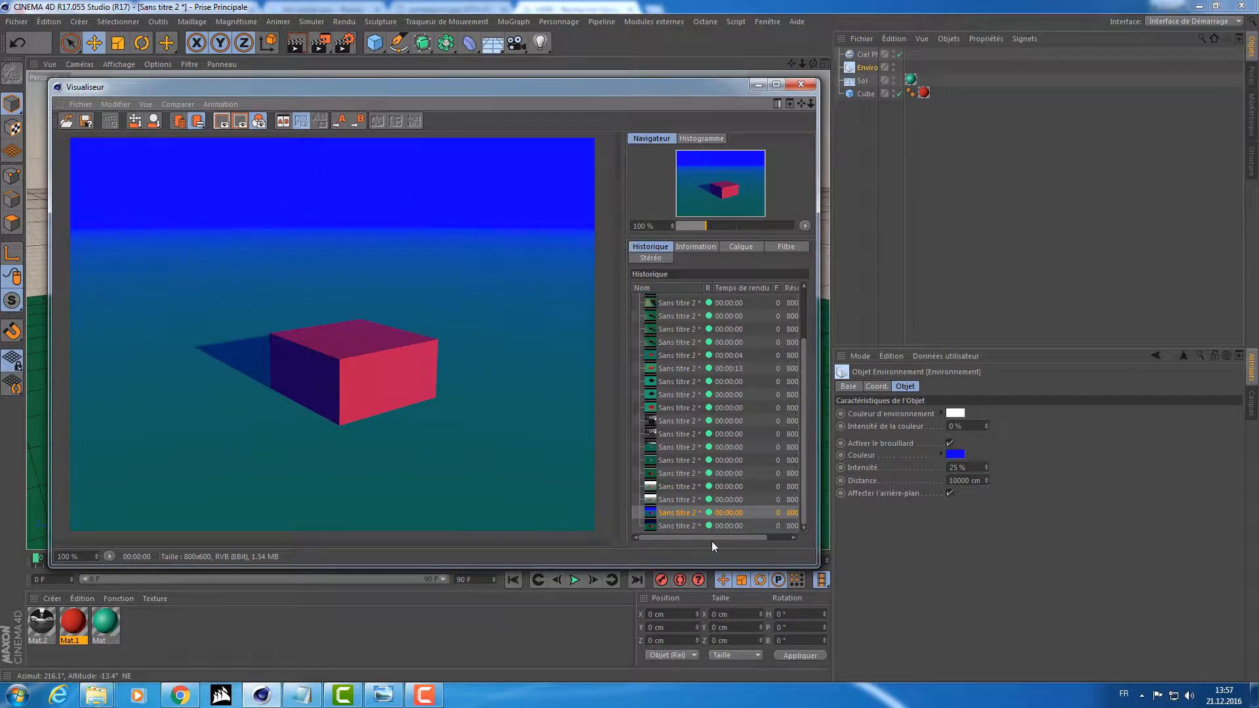
click(678, 524)
click(690, 511)
click(683, 525)
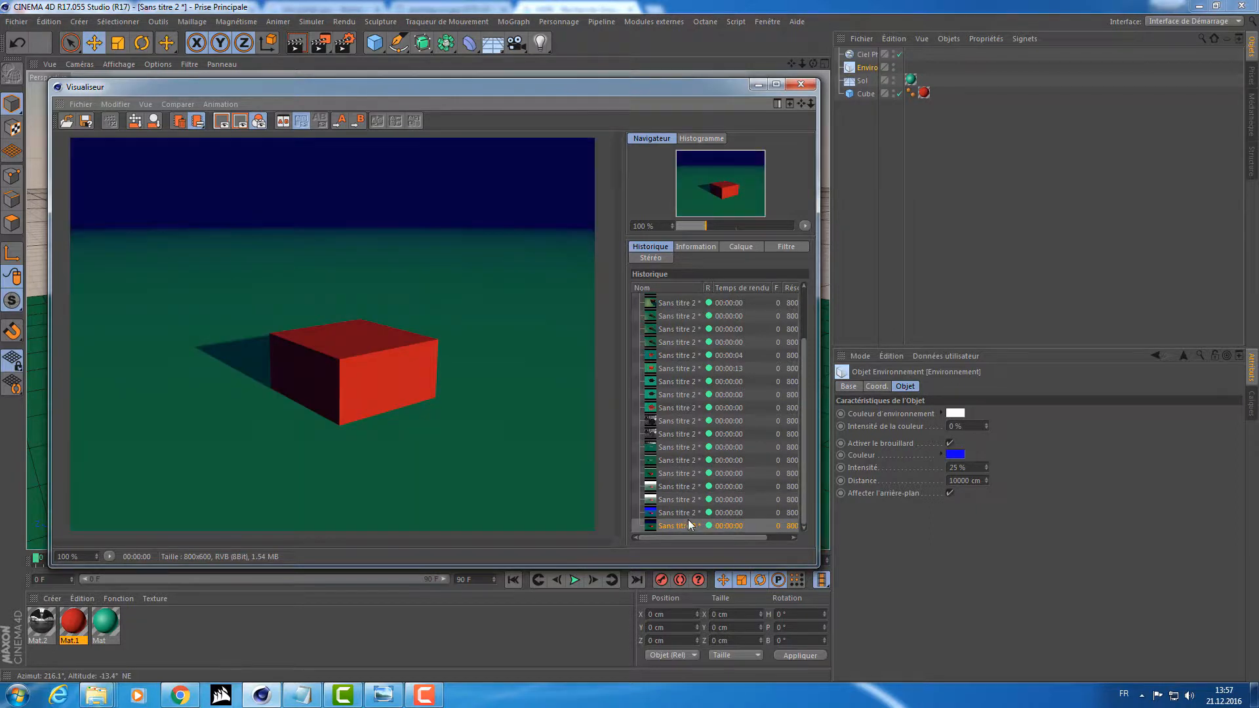
click(688, 513)
click(685, 526)
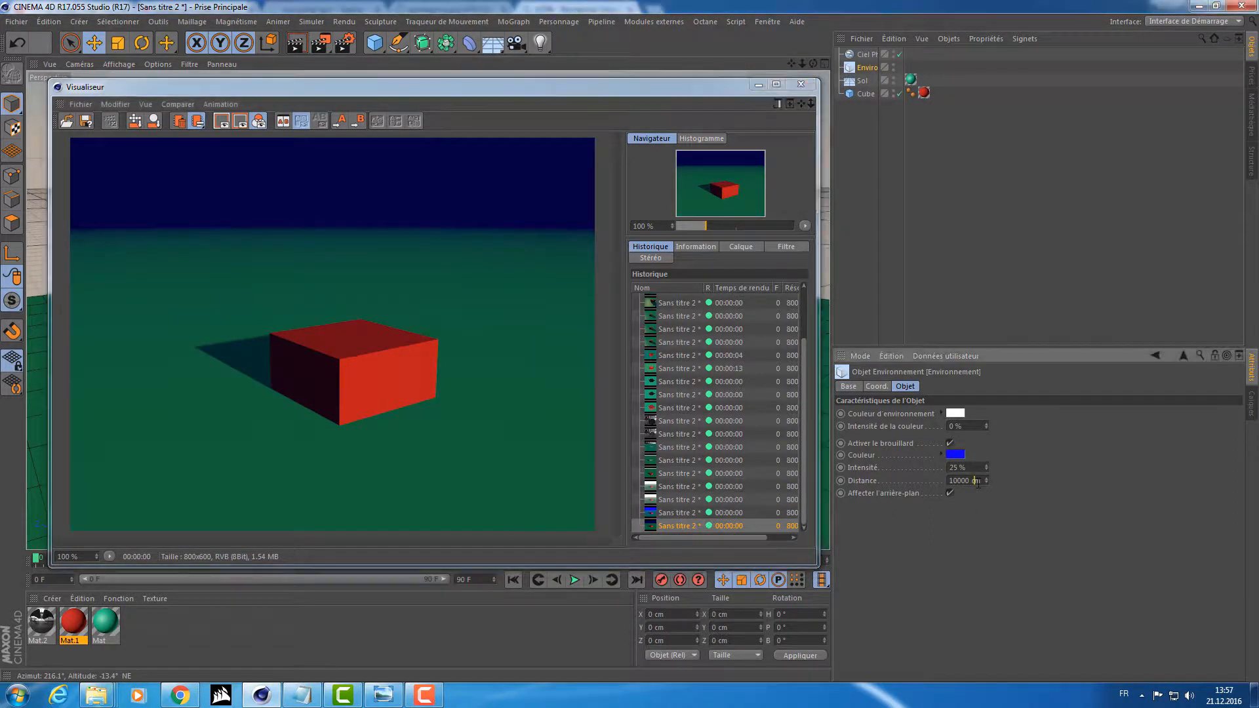
Set the fog distance to 50 cm and render the scene.
drag(972, 484, 904, 478)
text(50)
key(Return)
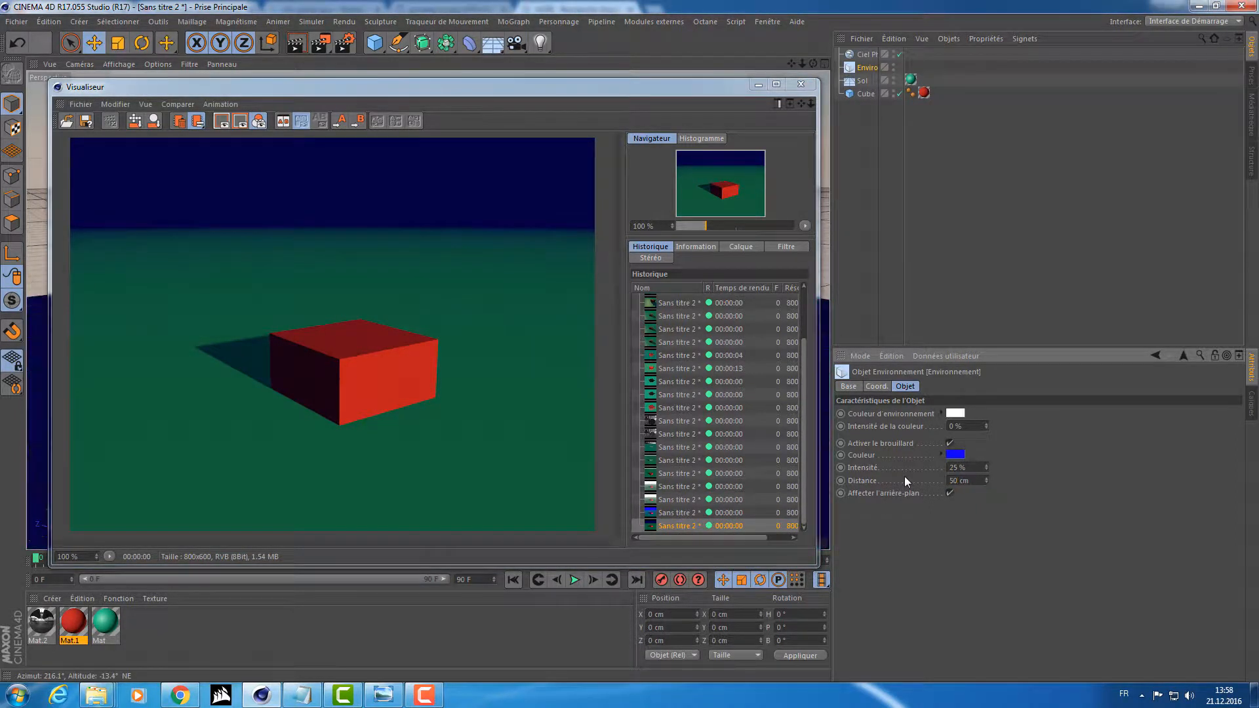
drag(594, 90, 632, 487)
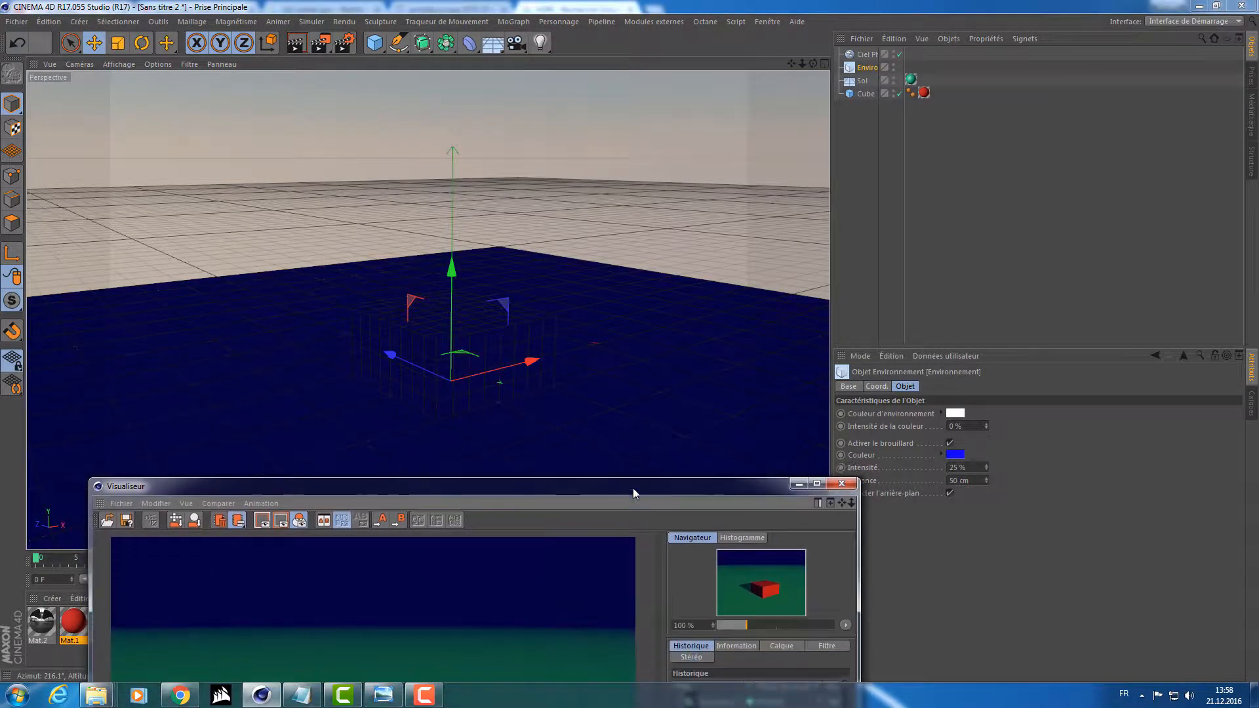
click(320, 44)
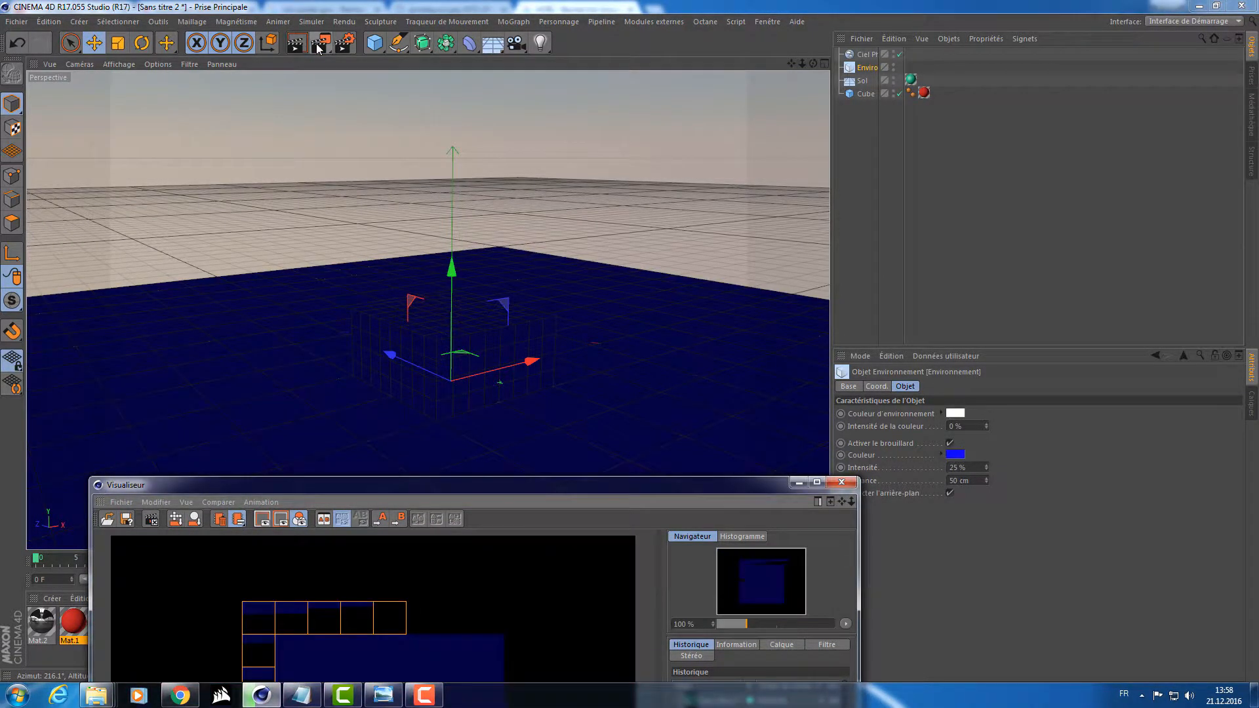
drag(412, 484, 415, 138)
Set the fog distance to 99999 cm and render the scene.
drag(974, 481, 899, 479)
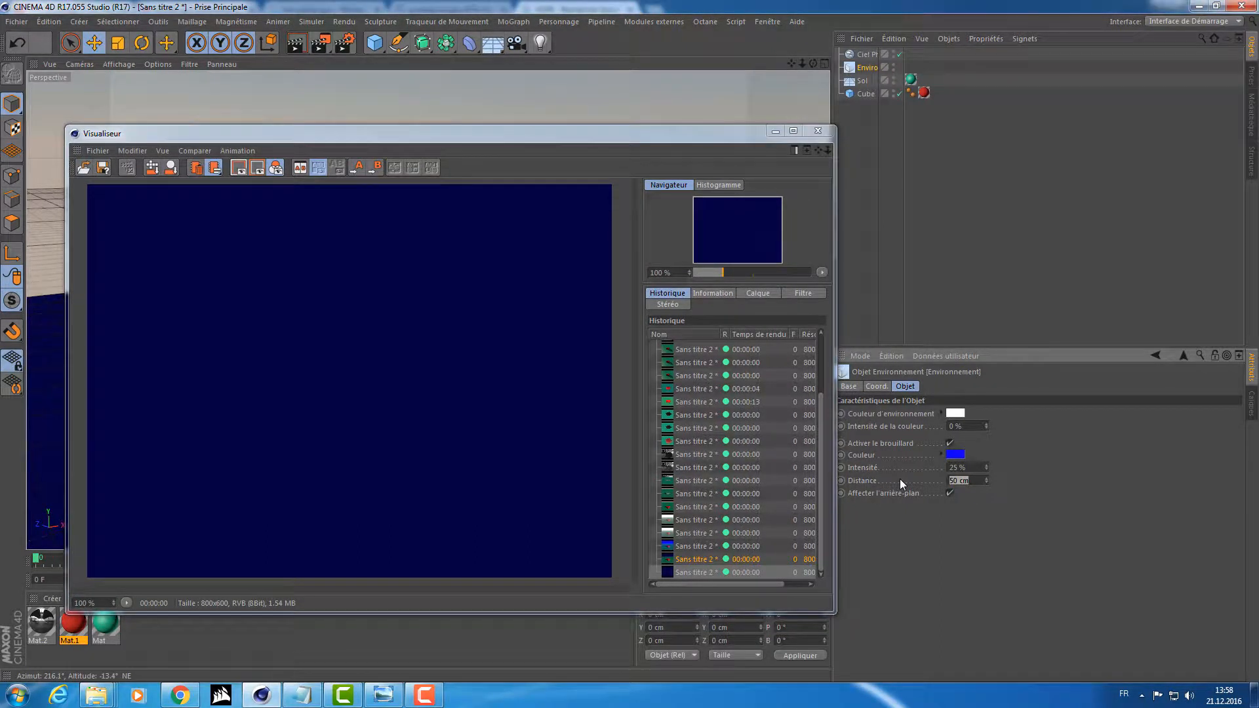
text(99999999)
key(Return)
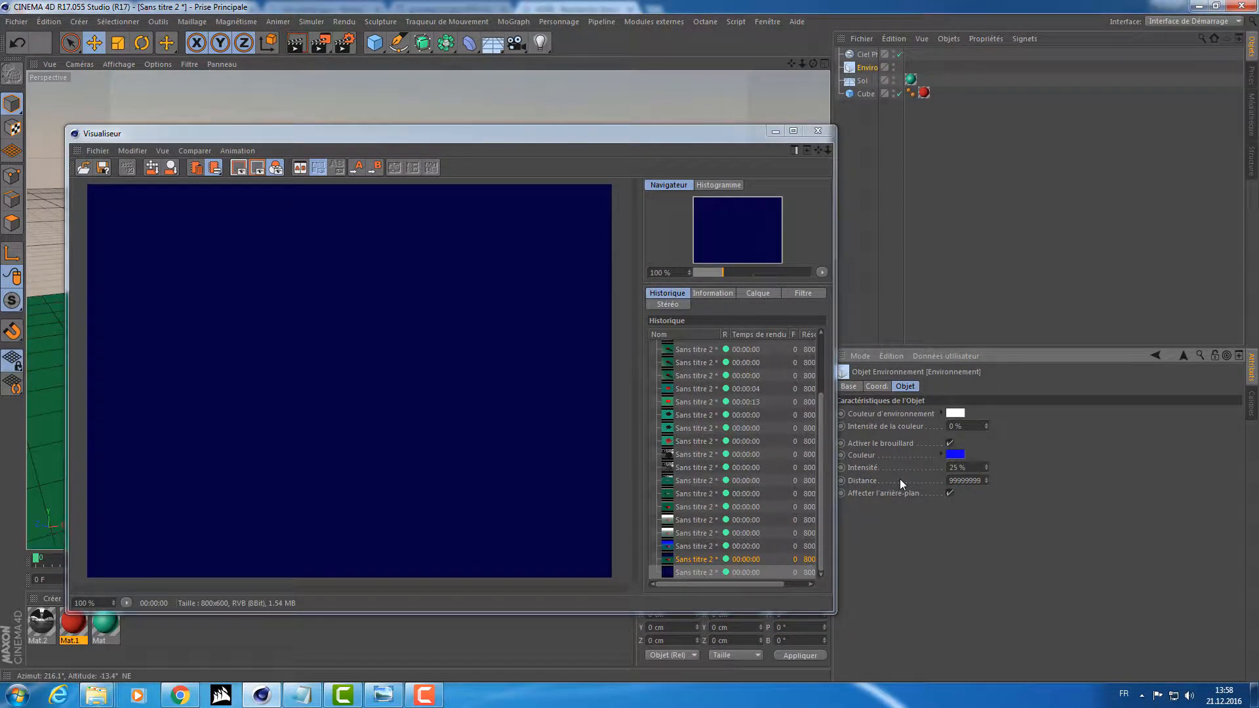
drag(504, 139, 440, 148)
click(329, 50)
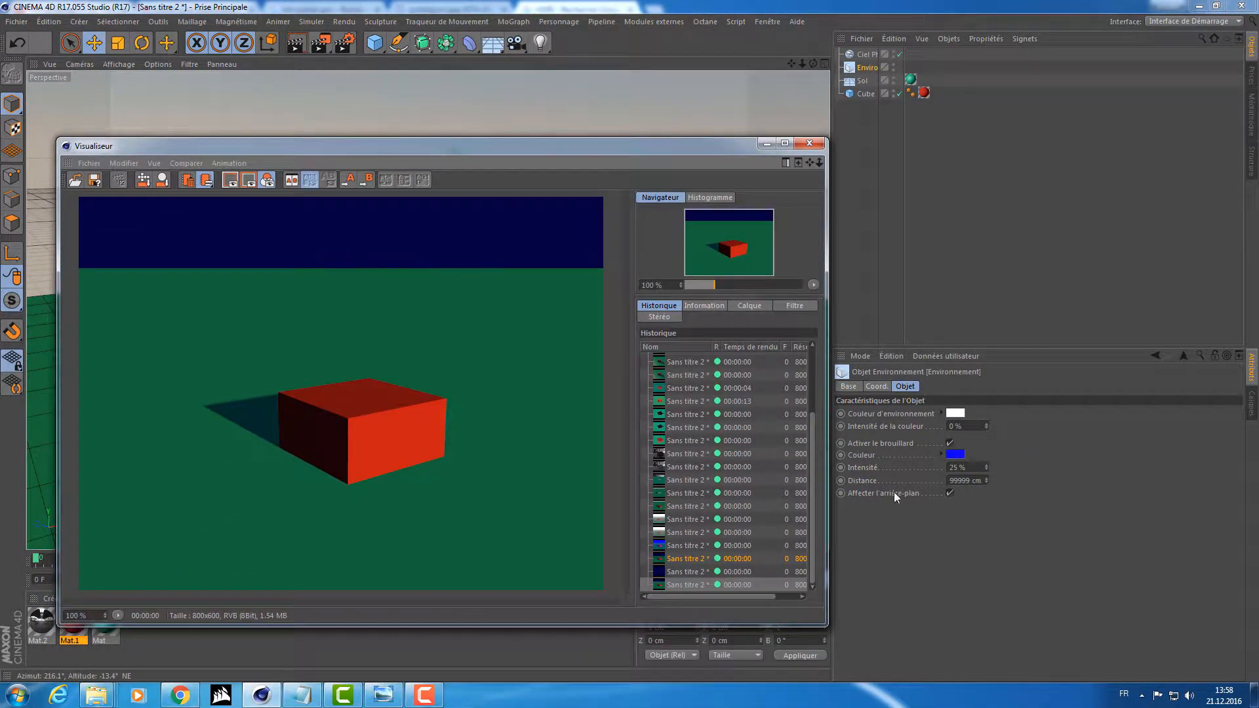
Raise the fog intensity to 100% and render the scene.
text(100)
key(Return)
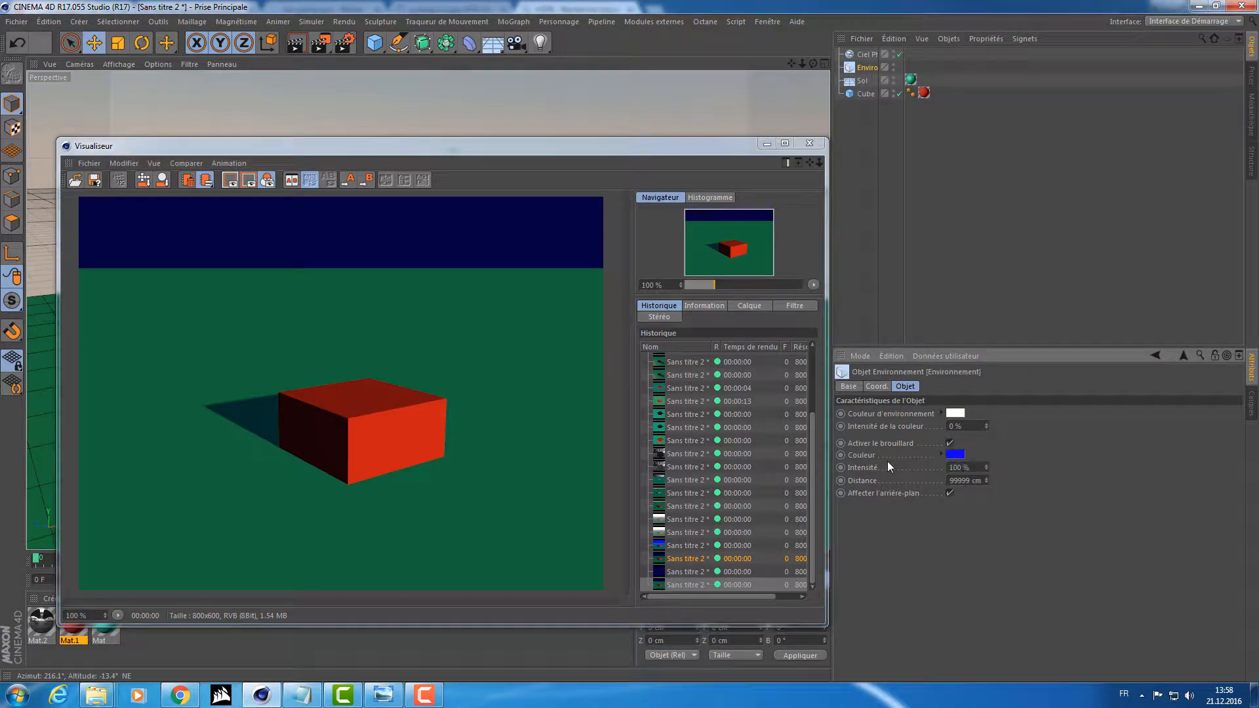
click(320, 45)
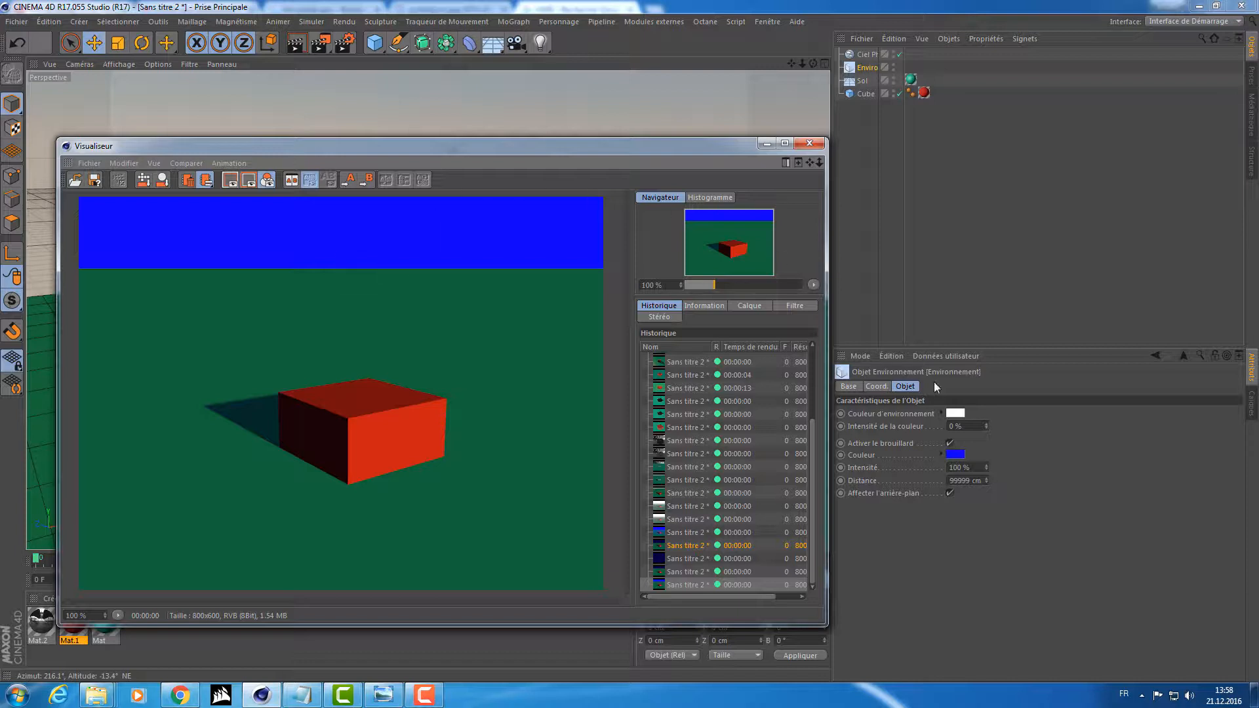
Set the environment color to green with hue 114° and saturation 74% at 100% color intensity, and render the scene.
click(952, 414)
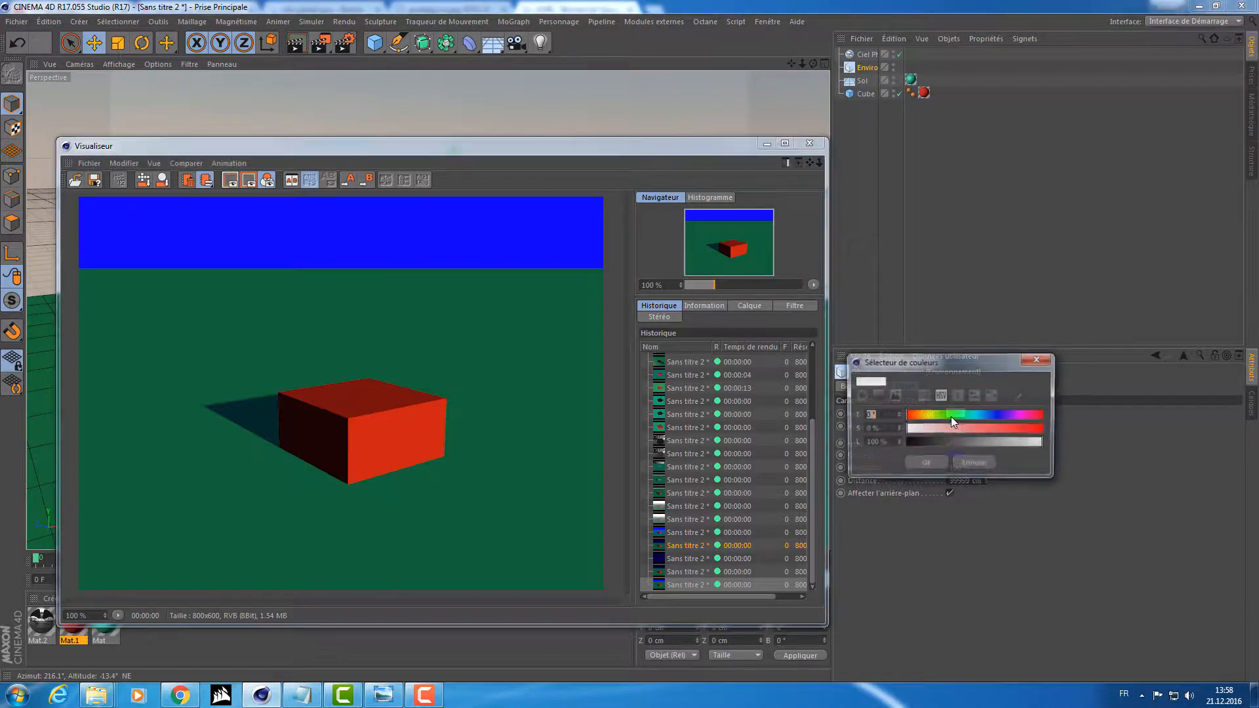
click(1009, 429)
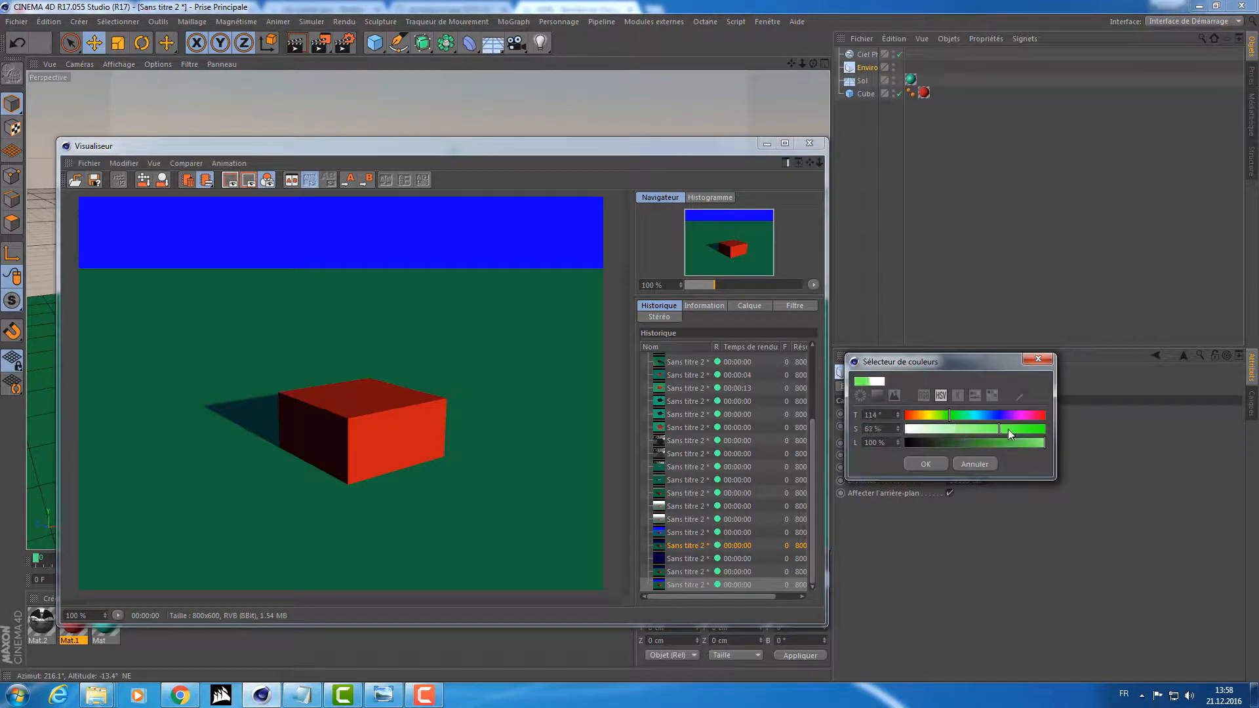
click(930, 464)
drag(965, 427, 916, 425)
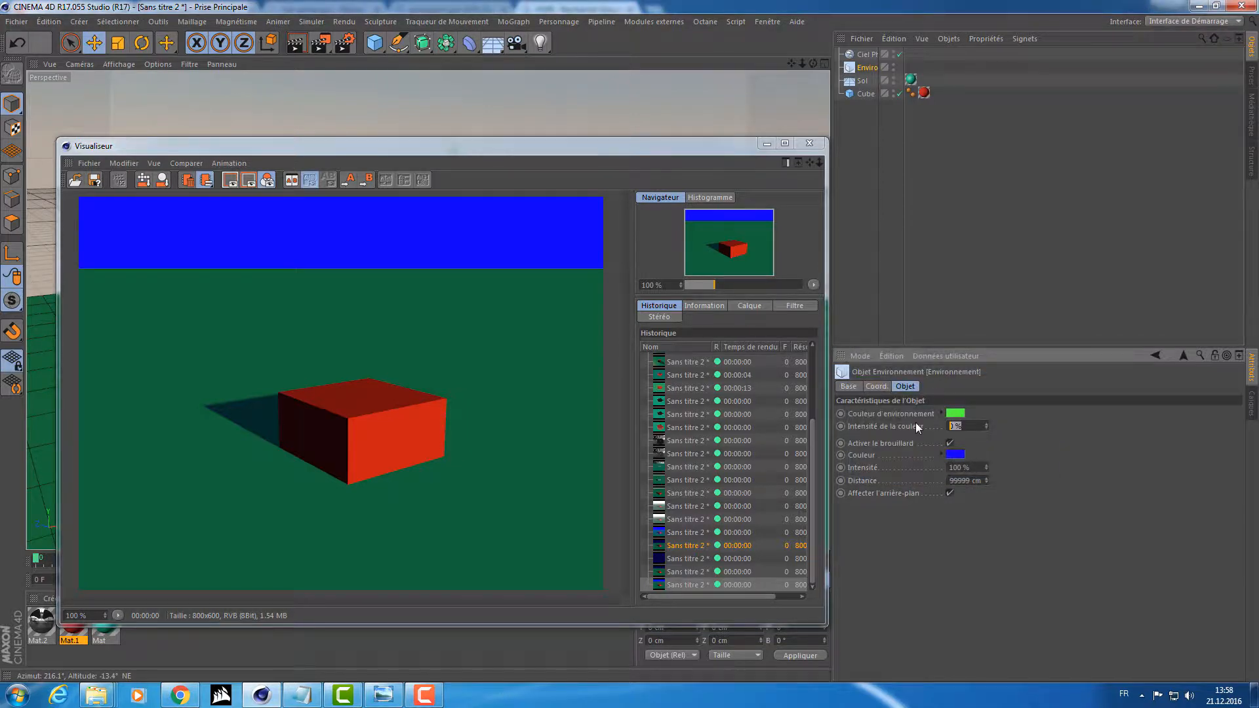
text(100)
key(Return)
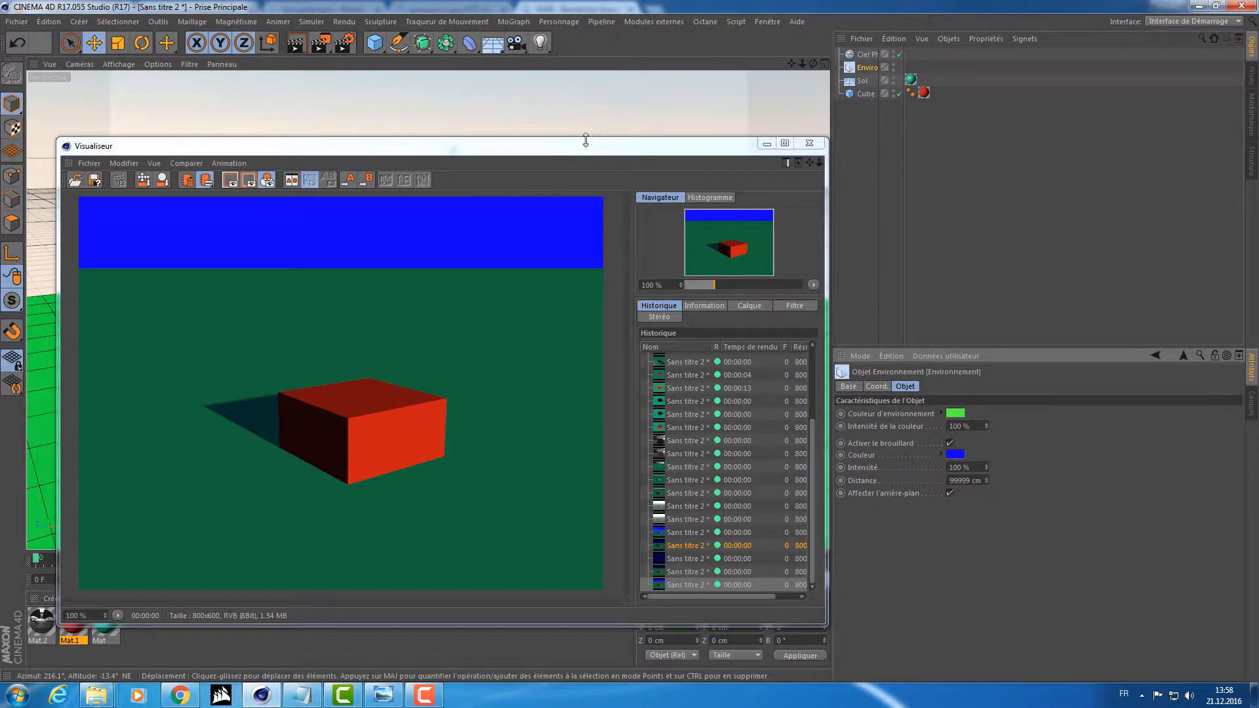
drag(583, 147, 584, 439)
click(321, 44)
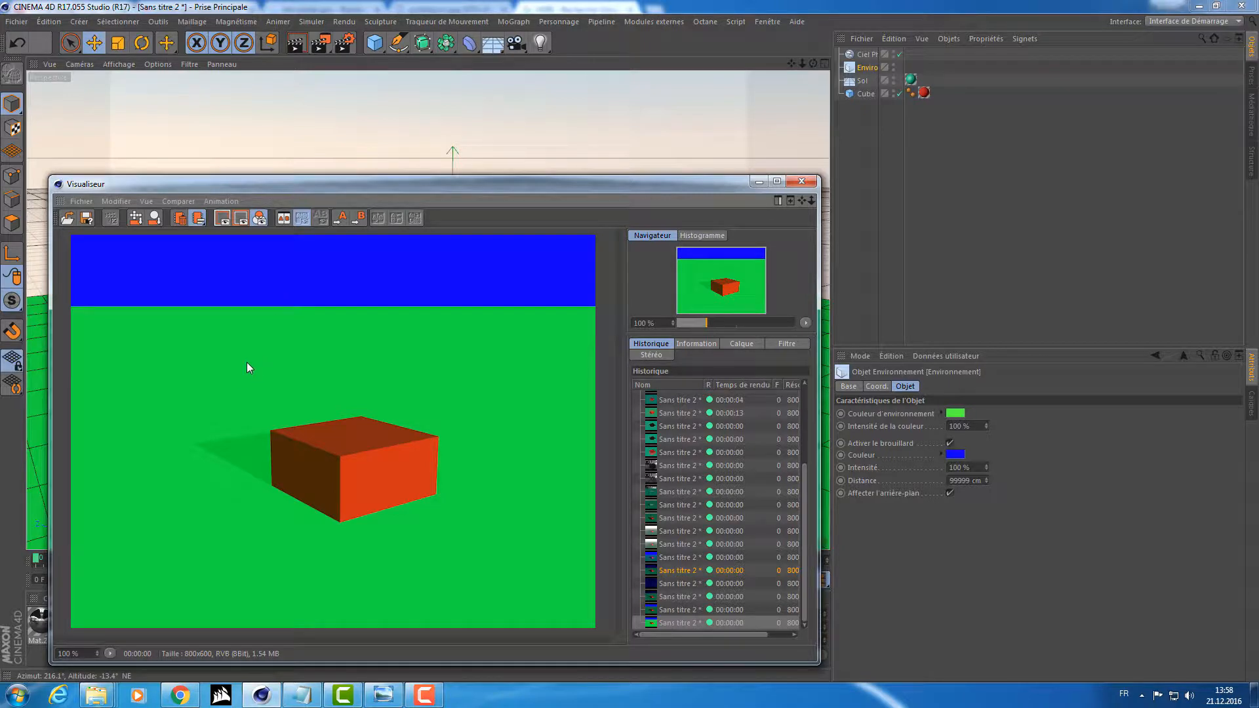
click(802, 181)
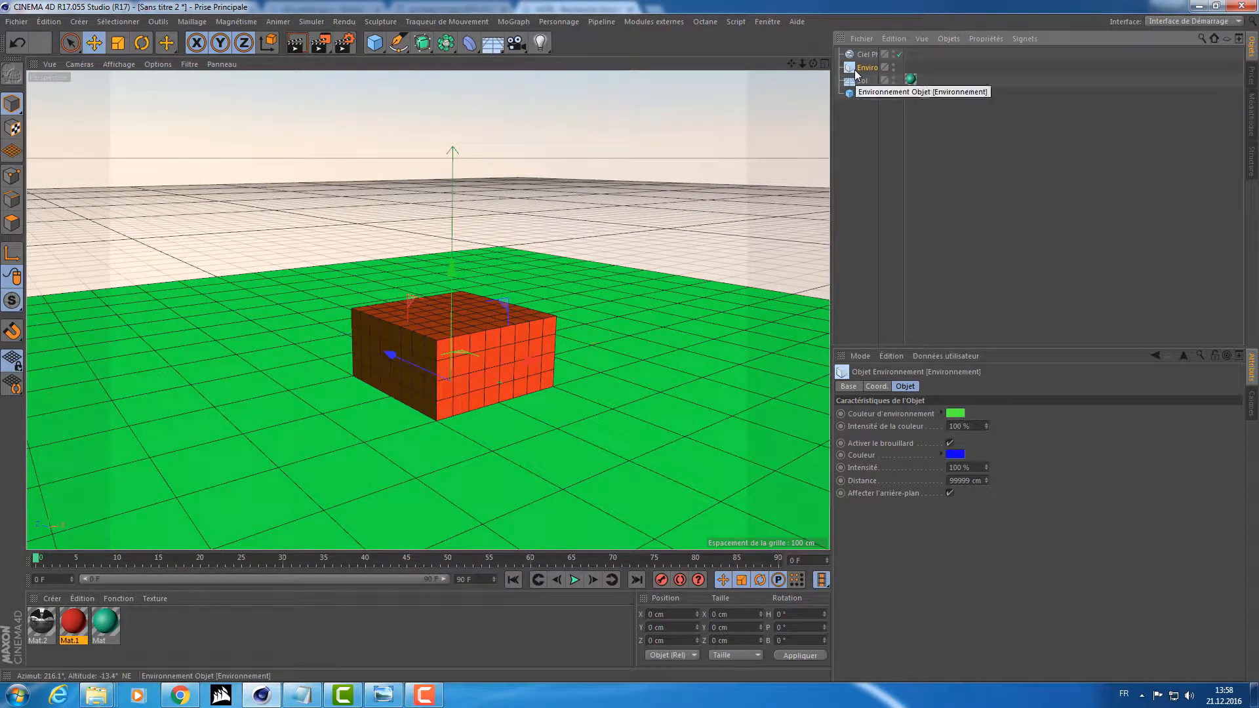
Delete the Environment object and add a Background object to the scene.
key(Delete)
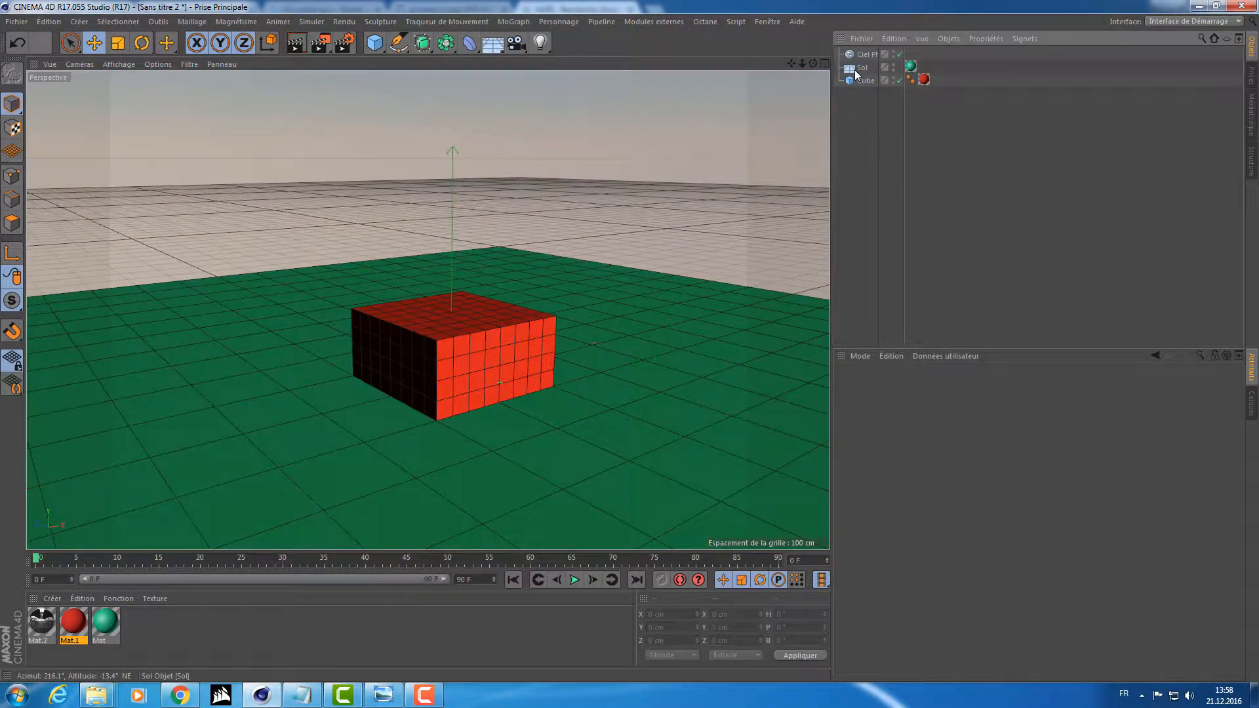
click(494, 43)
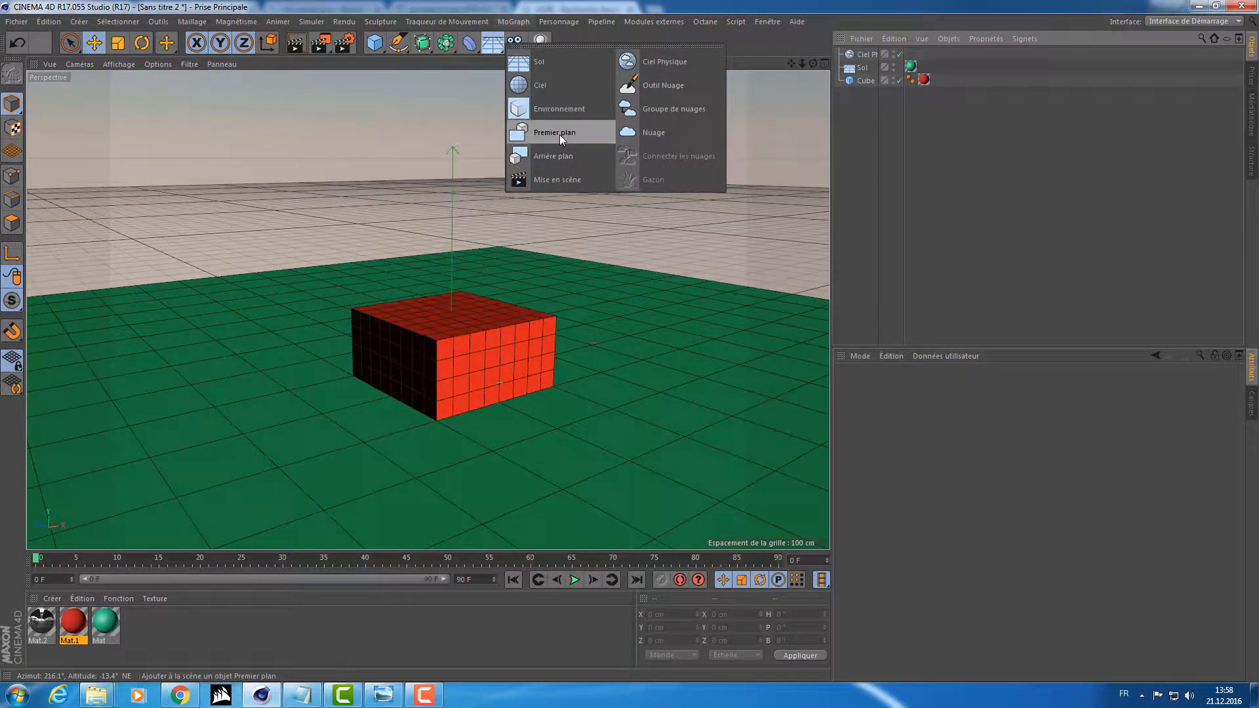
click(547, 162)
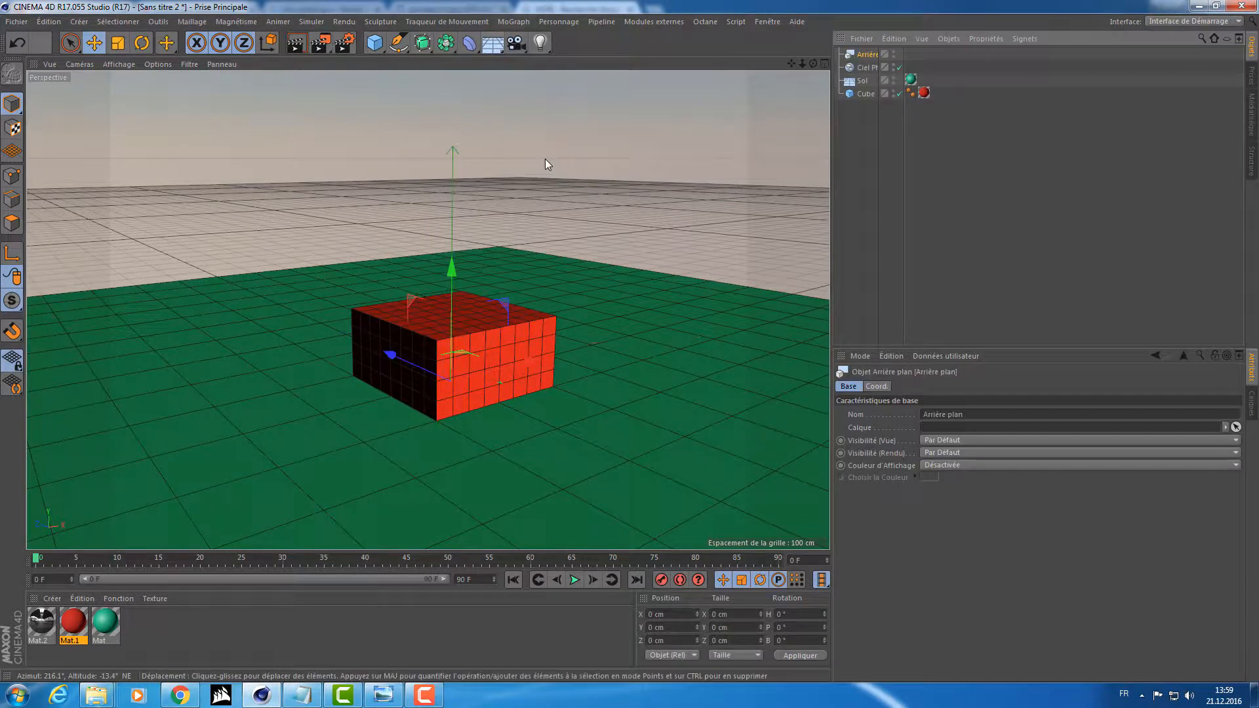
Delete the Physical Sky and the Floor, keeping the Background object and the cube.
click(884, 113)
click(867, 55)
ctrl+click(865, 69)
ctrl+click(862, 81)
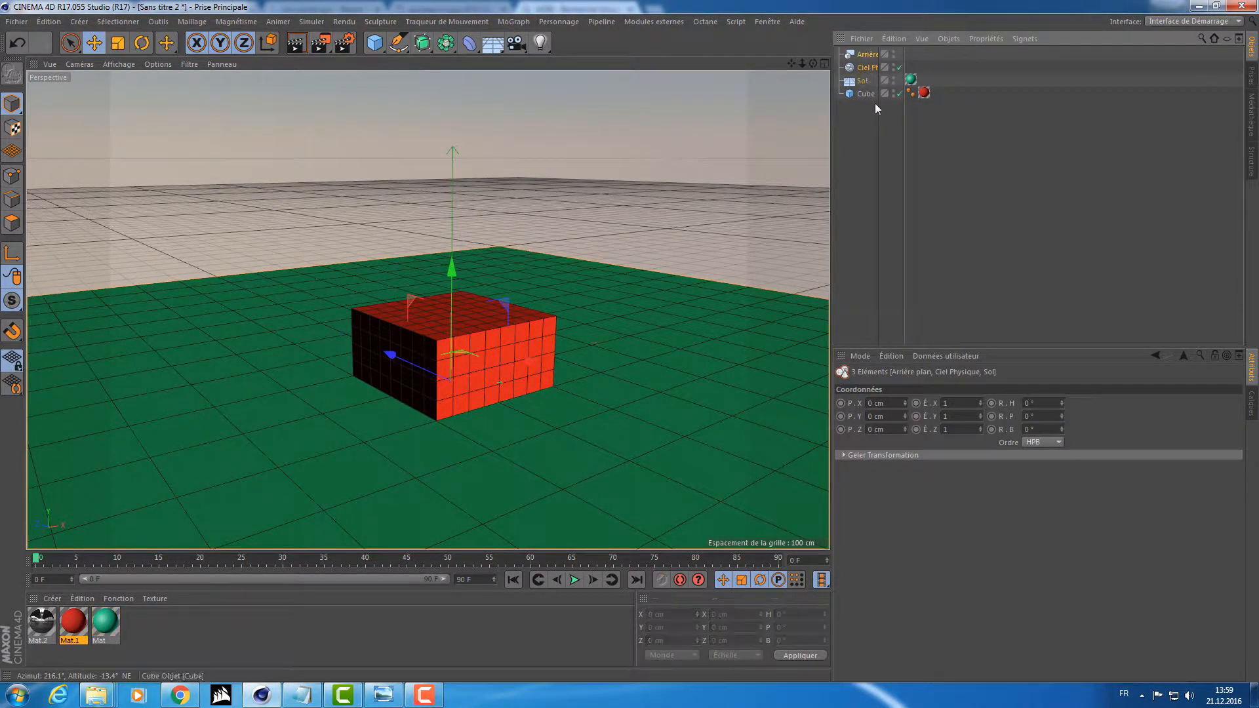
click(910, 79)
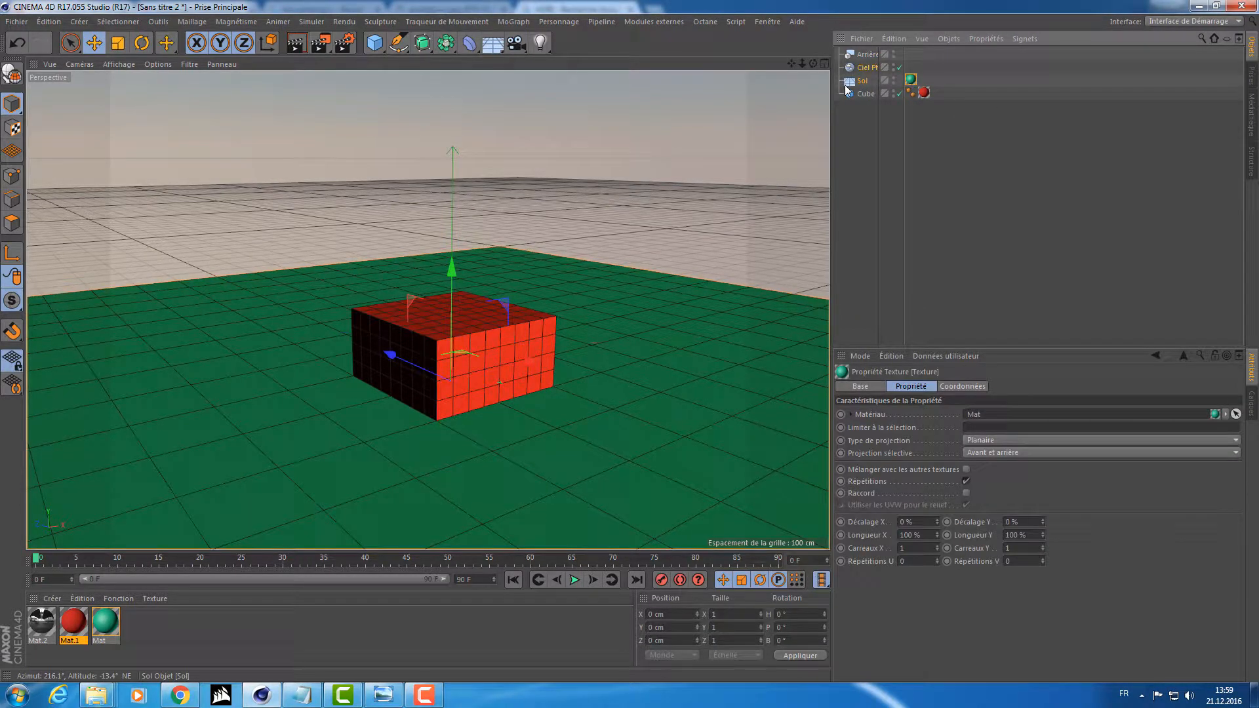
key(Delete)
click(863, 68)
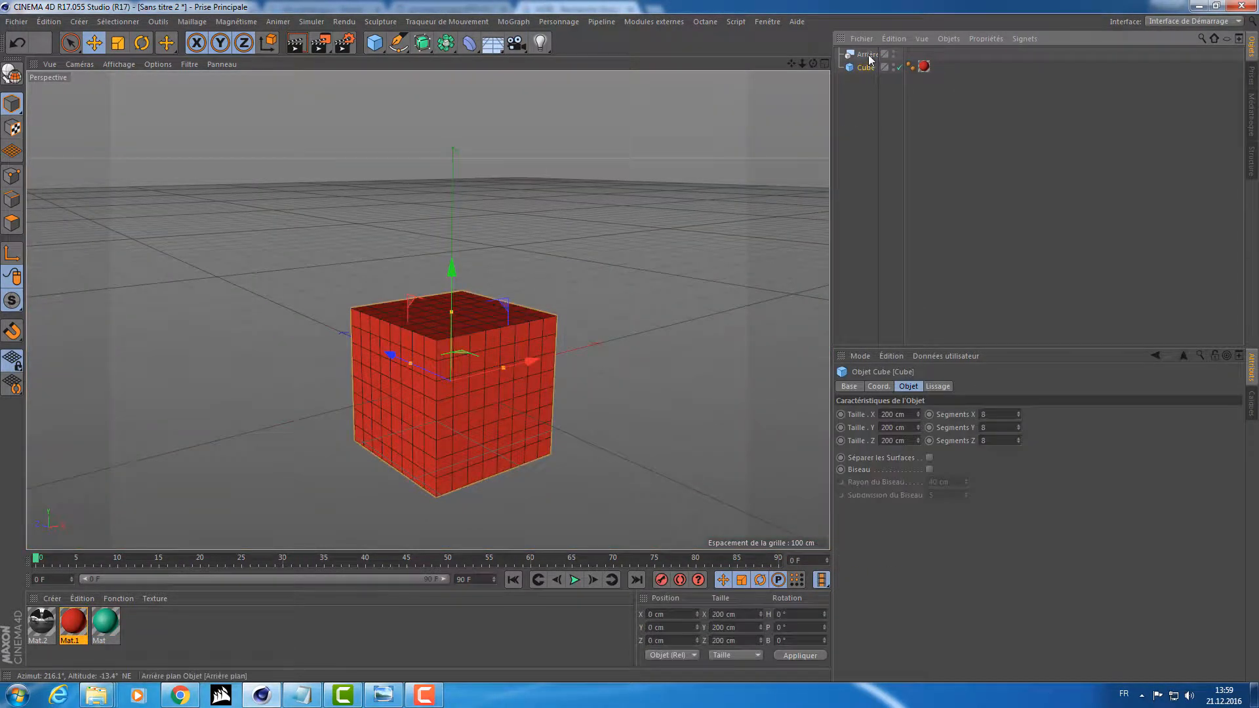
Apply the green material to the Background object and render the scene with the cube from a lower viewpoint.
click(868, 56)
click(855, 71)
alt+drag(595, 274, 428, 247)
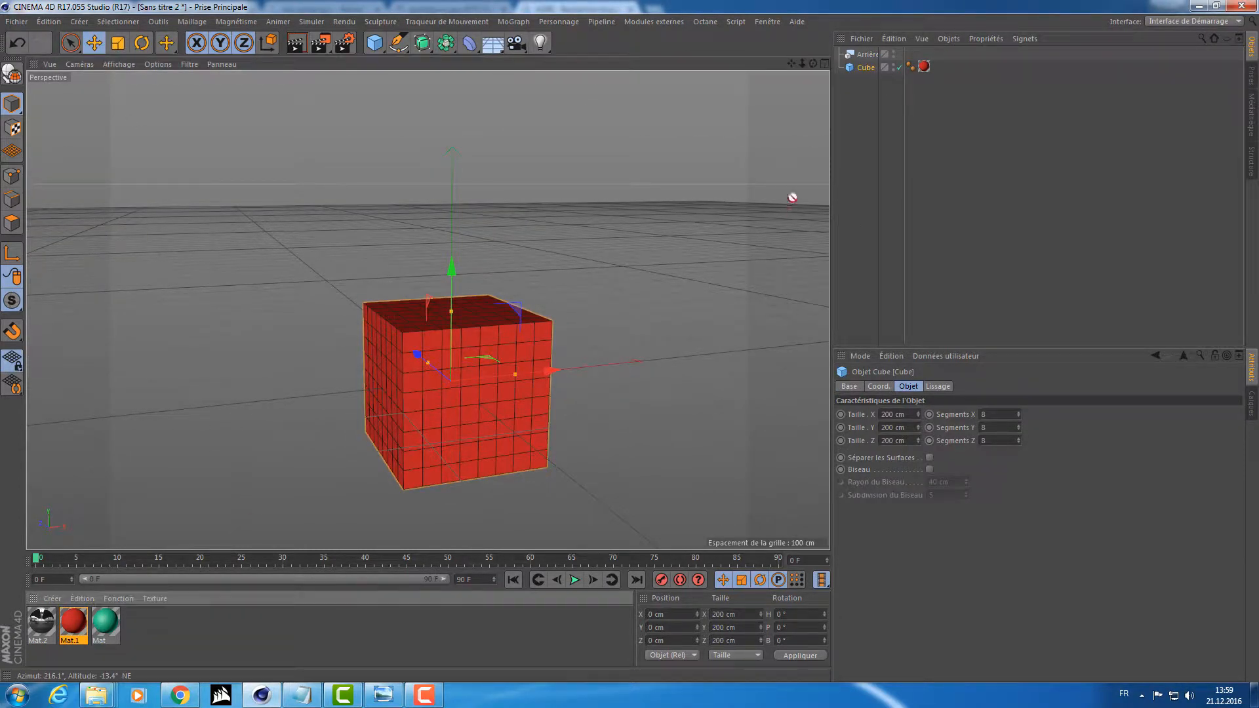
drag(865, 59, 866, 56)
alt+drag(539, 255, 552, 254)
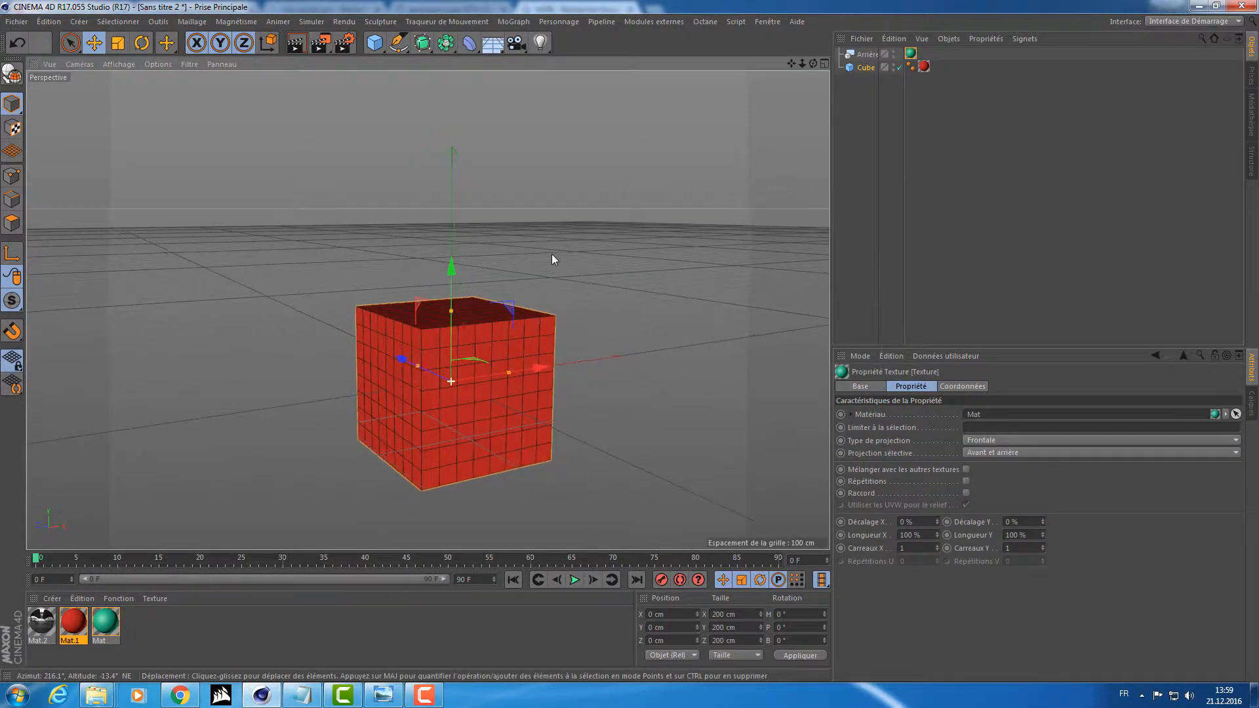
alt+middle_drag(552, 255, 541, 210)
click(319, 44)
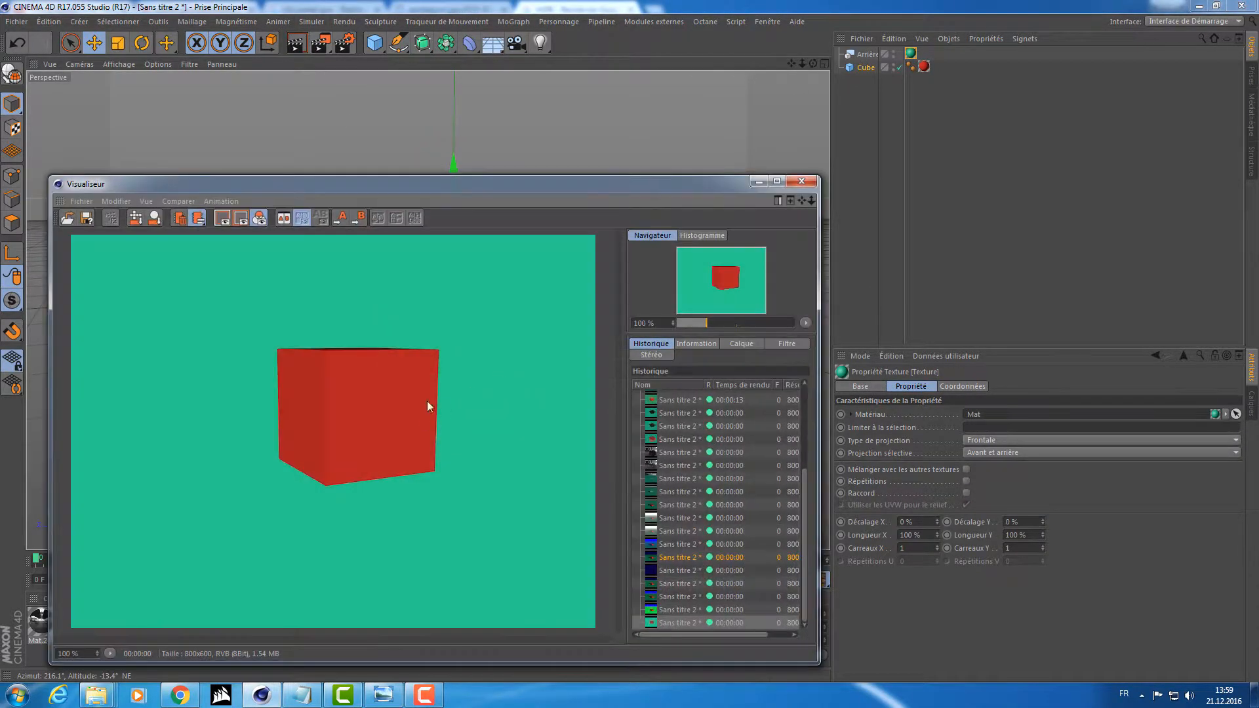
mouse_move(671, 175)
mouse_down()
mouse_move(665, 200)
mouse_move(821, 169)
mouse_move(686, 169)
mouse_up()
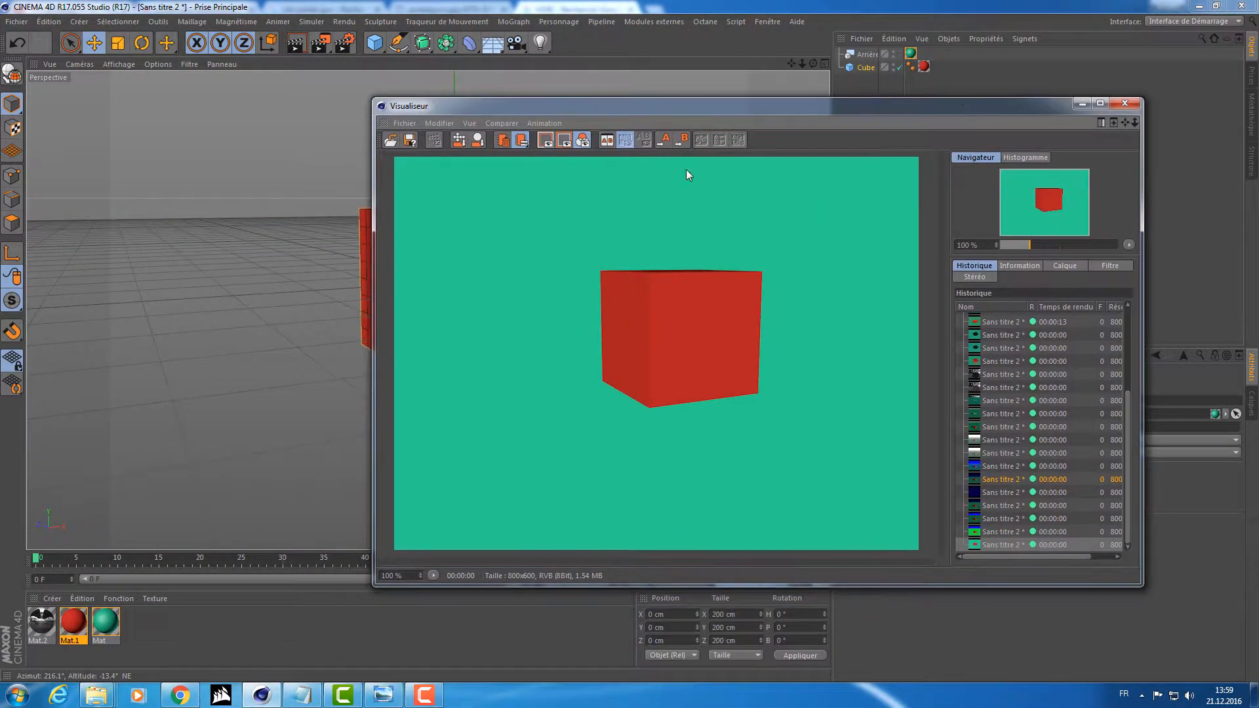
Render the cube against the green Background object from three further viewpoints to compare how the backdrop behaves.
click(1125, 103)
alt+drag(563, 179, 584, 275)
click(319, 44)
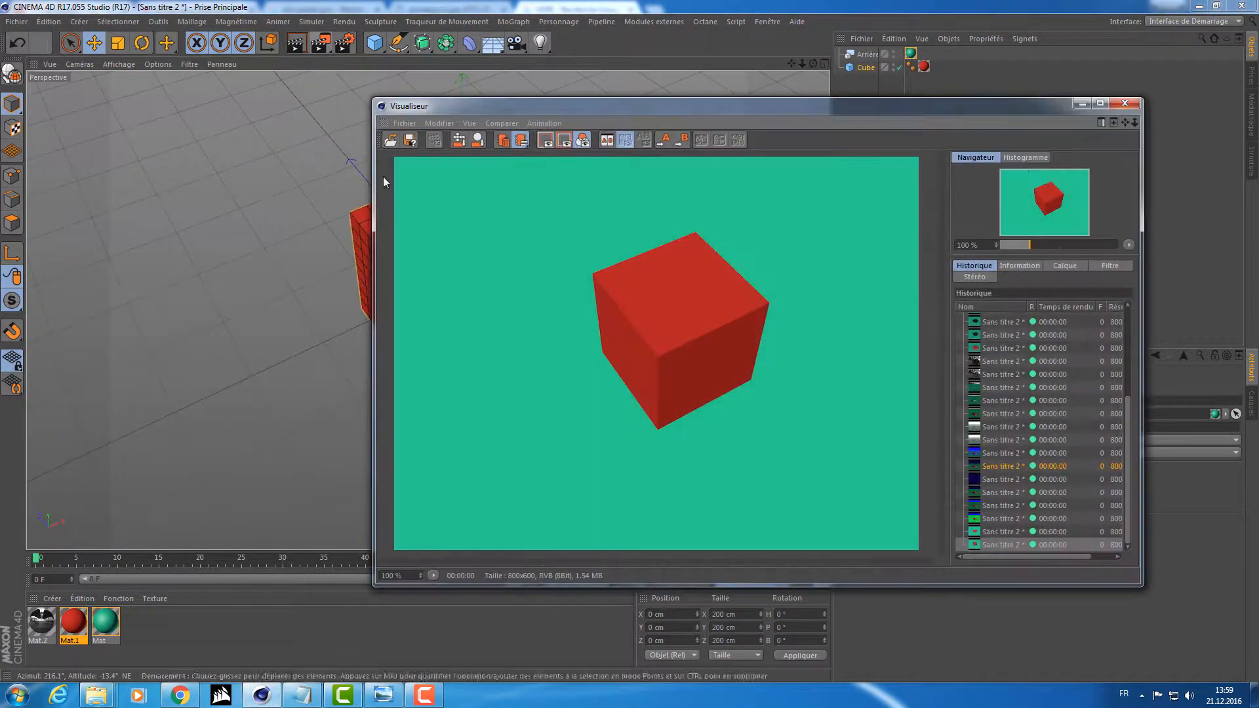
click(1126, 103)
alt+drag(607, 314, 525, 141)
click(319, 42)
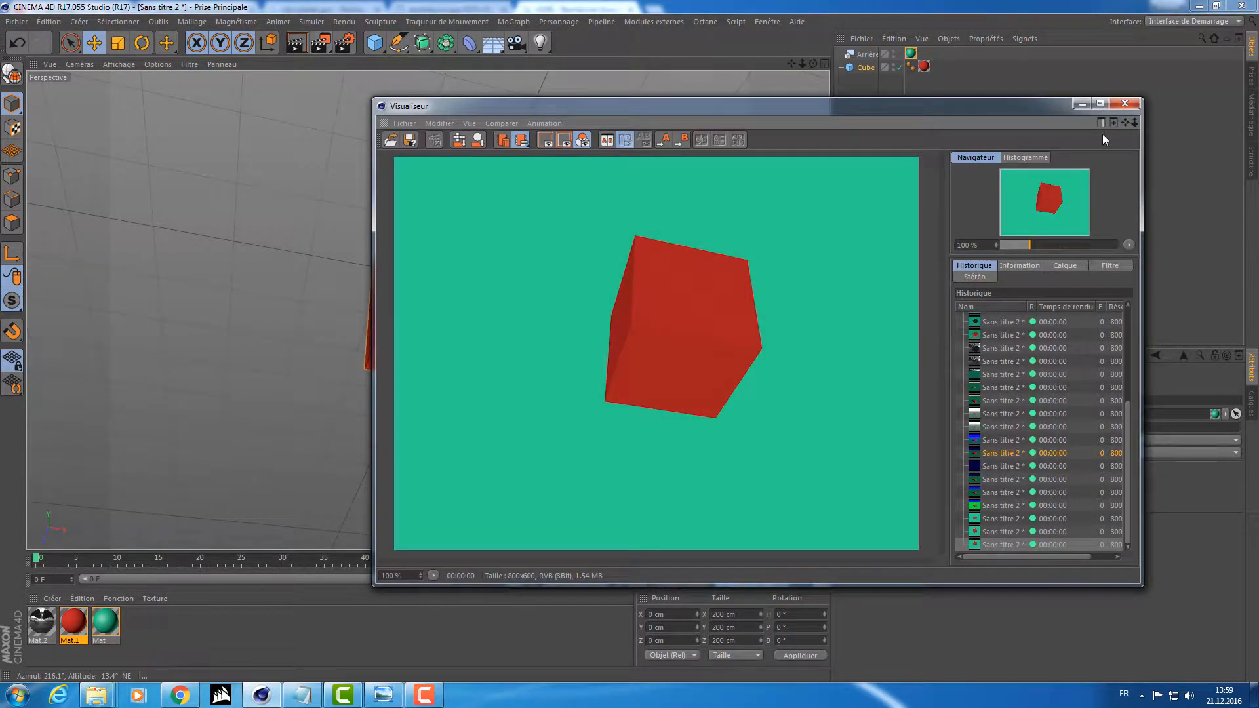
click(1126, 103)
alt+drag(599, 130, 459, 196)
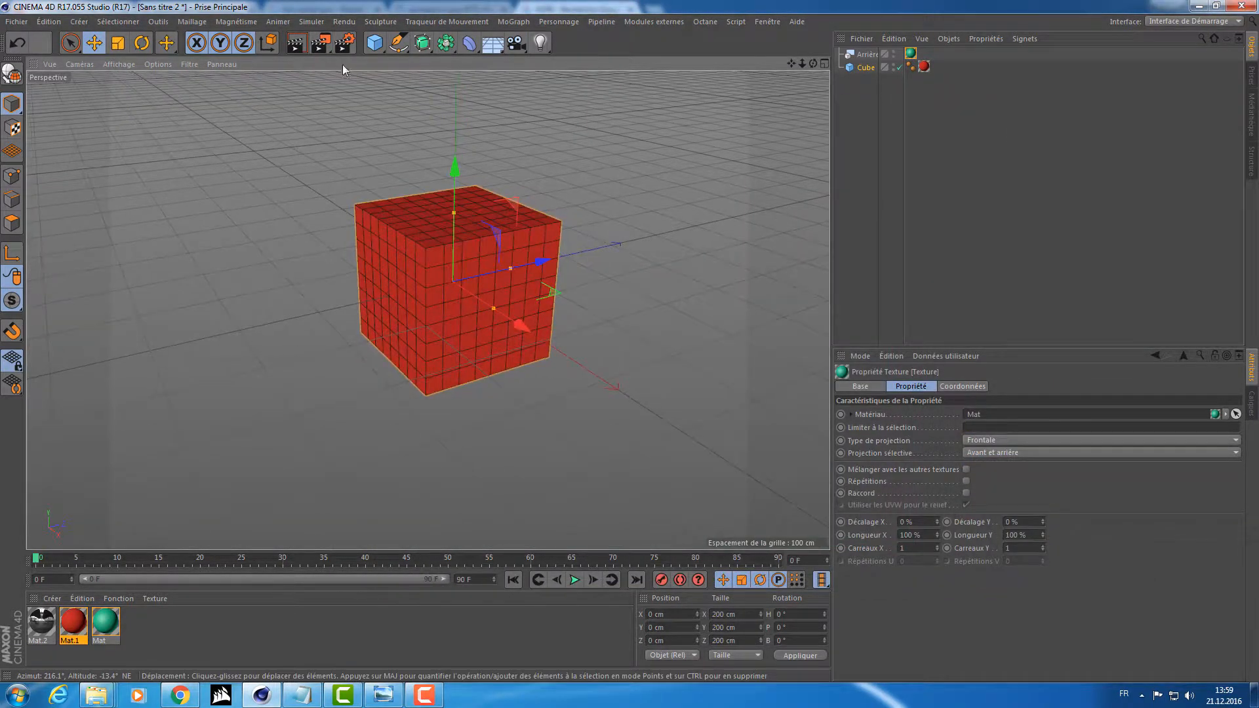
click(321, 43)
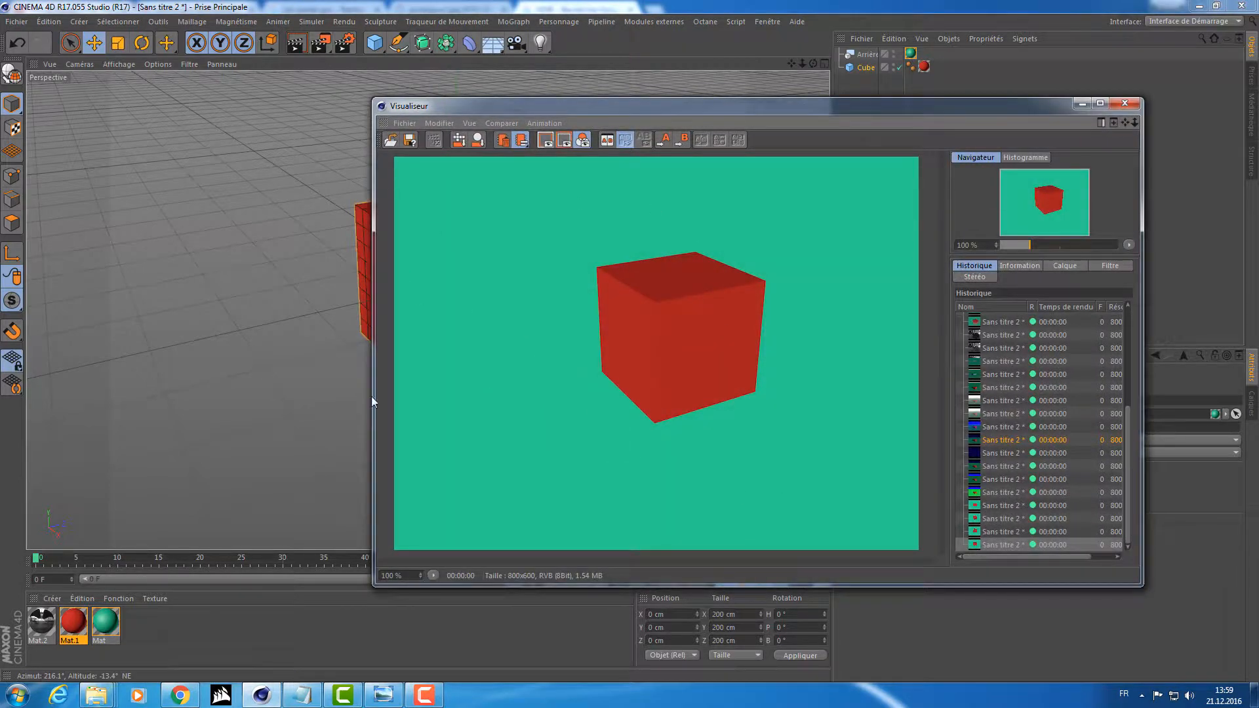
click(1126, 103)
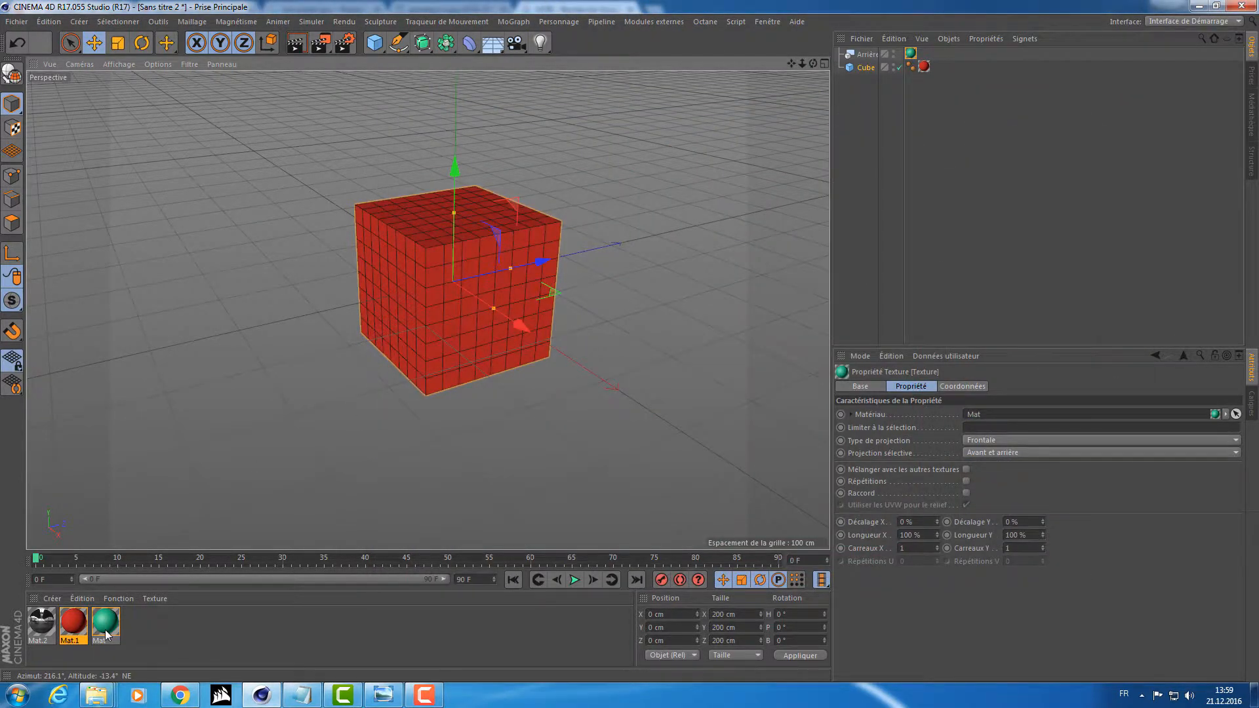
Load a Gradient shader into the color texture of the green material Mat and set its type to 2D - Circular.
double_click(105, 625)
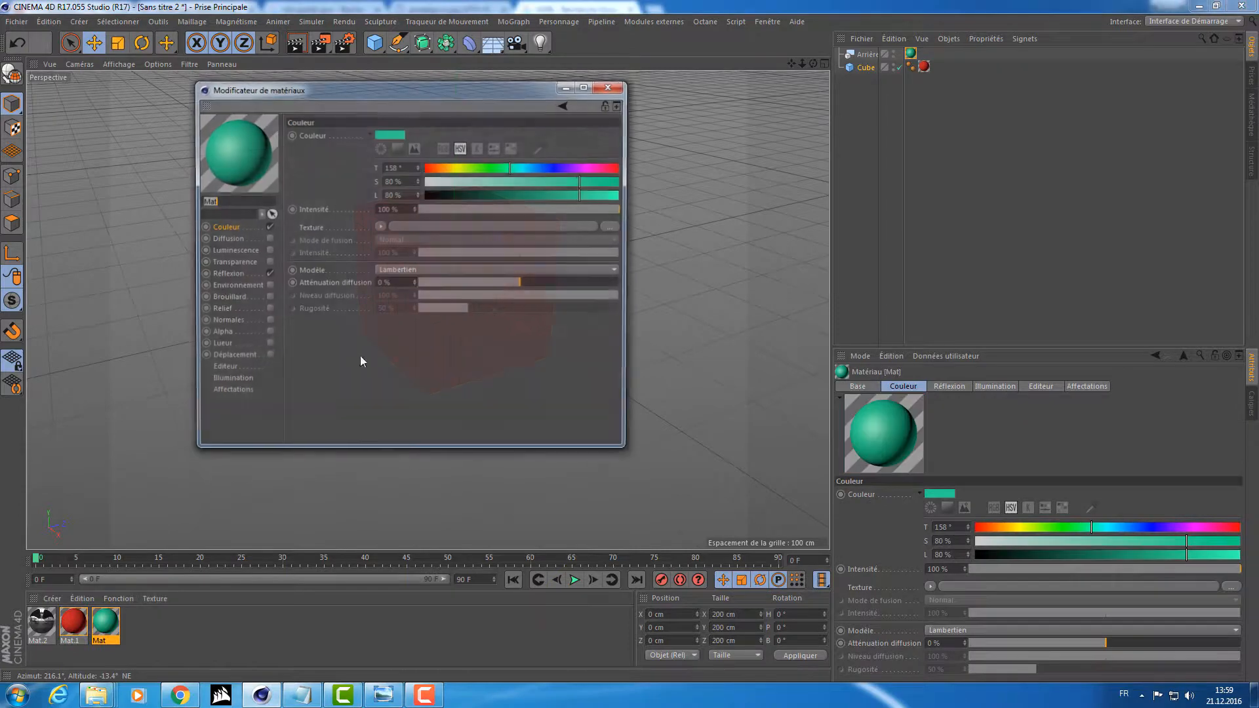
click(379, 226)
click(419, 384)
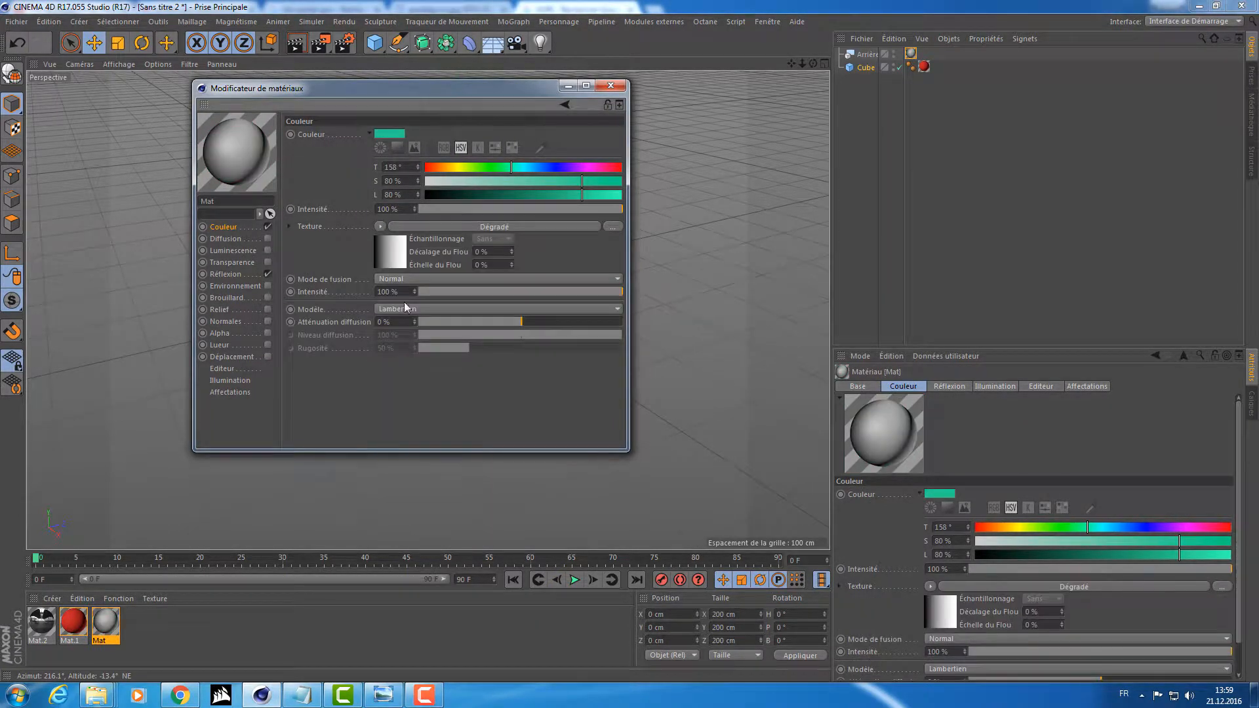
click(388, 247)
click(387, 246)
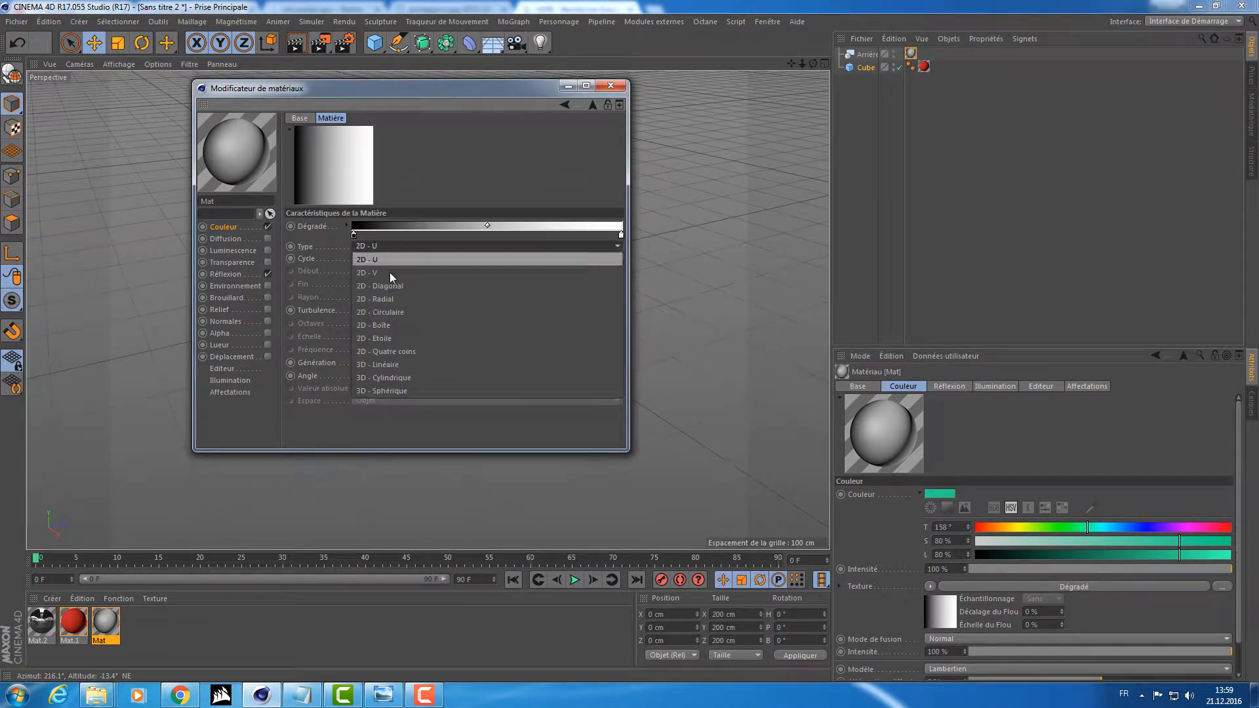
click(389, 301)
click(400, 246)
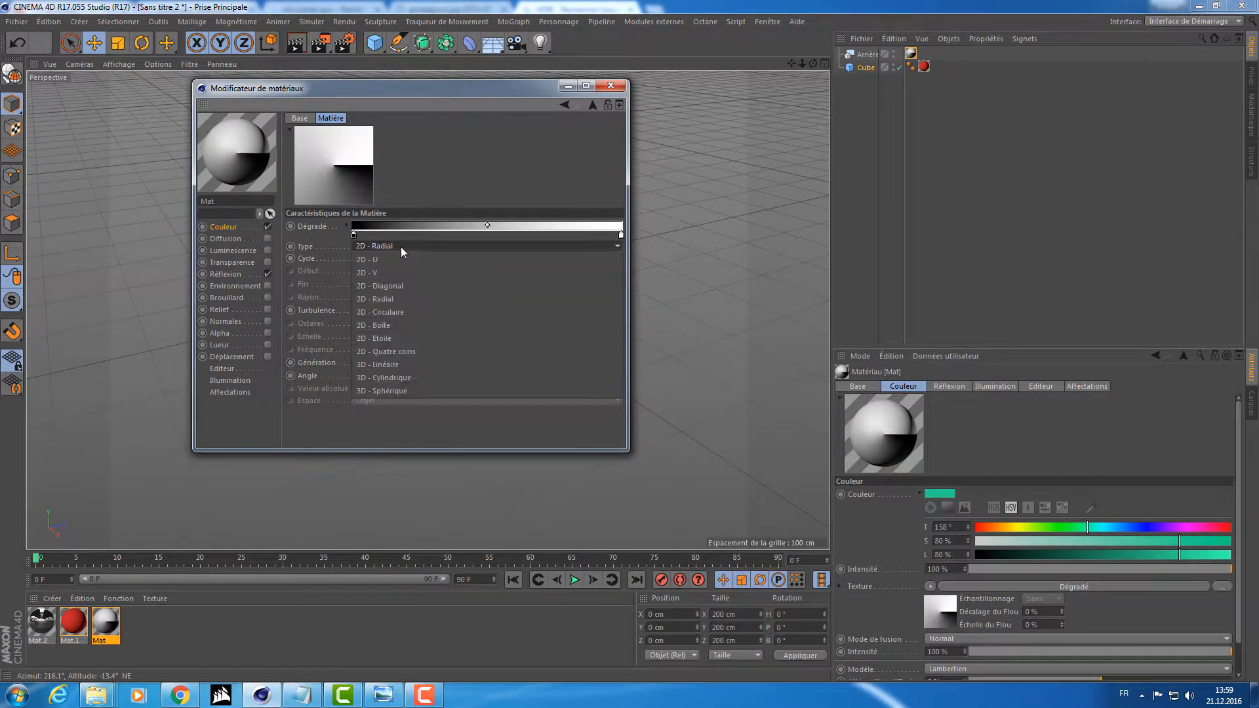
click(415, 312)
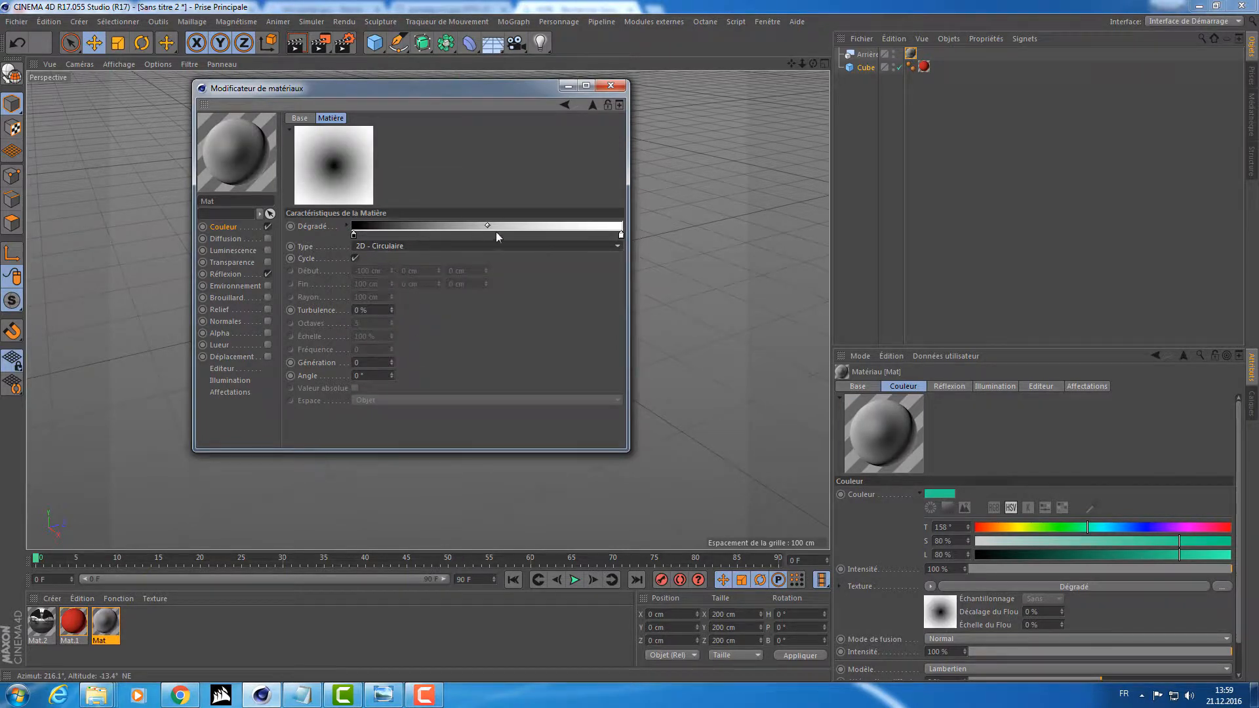
Recolor the circular gradient with a very dark grey first knot and a black last knot at 0% brightness.
double_click(354, 235)
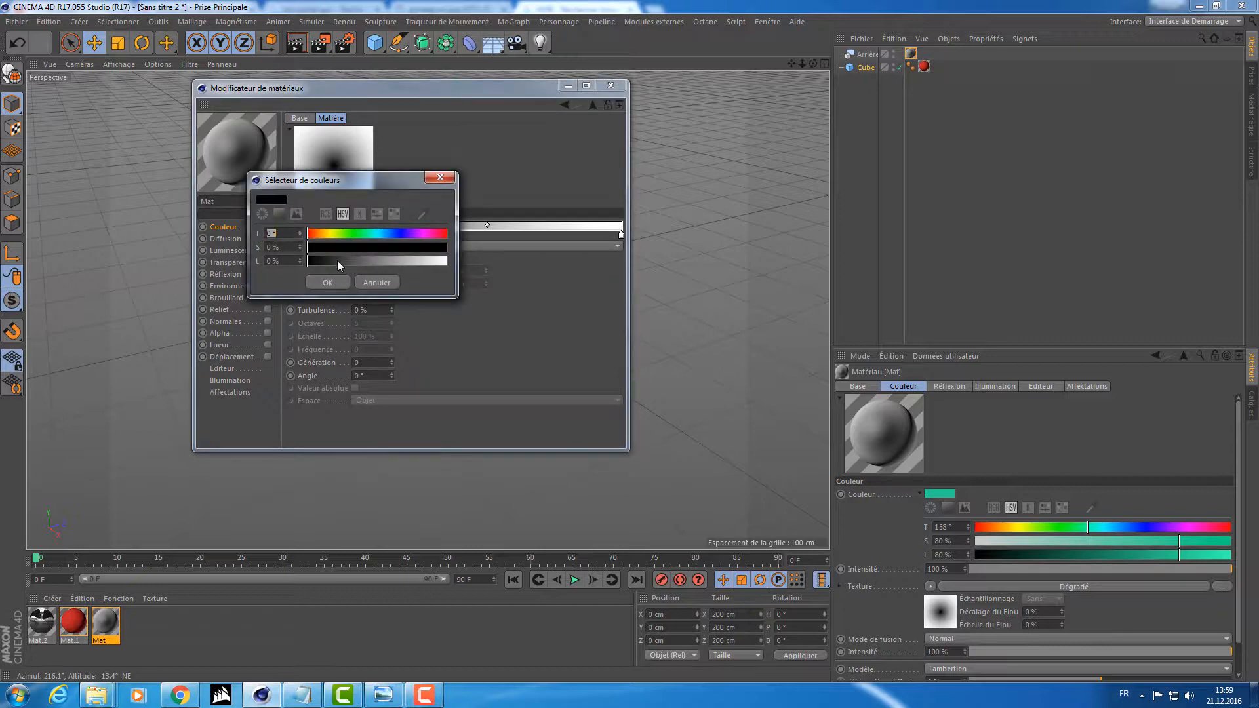
drag(336, 260, 330, 261)
click(336, 283)
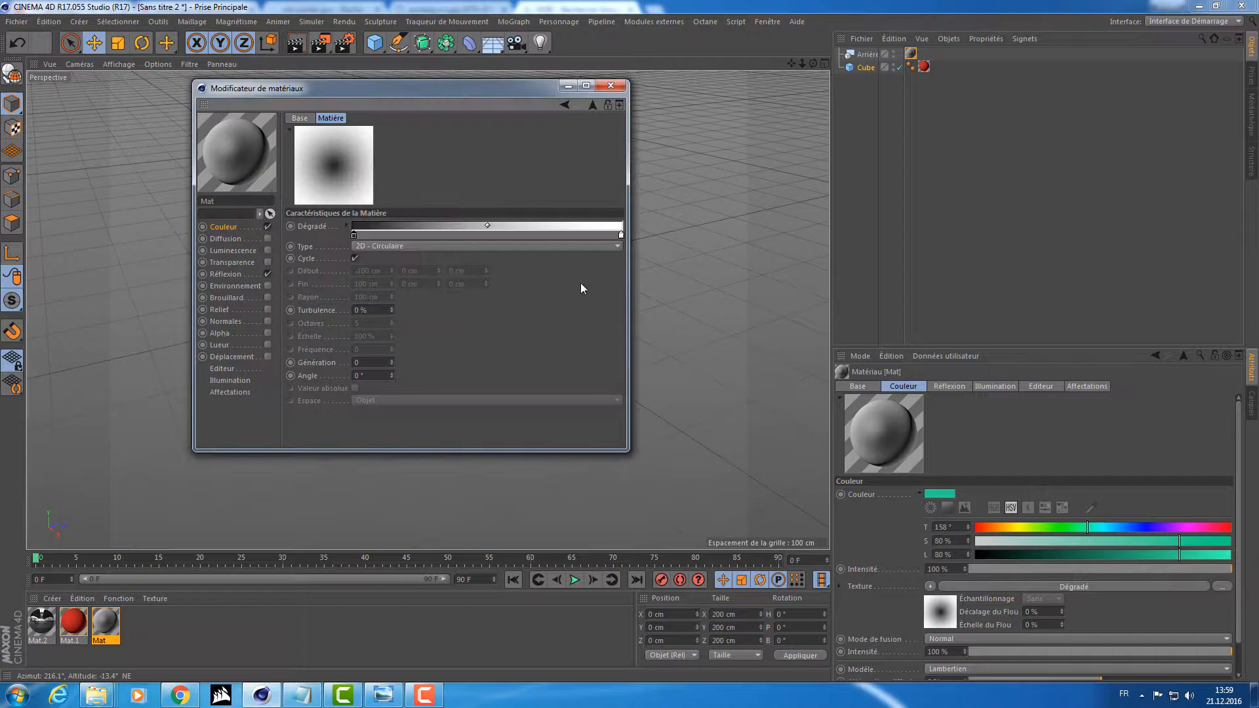
double_click(621, 235)
drag(709, 261, 579, 261)
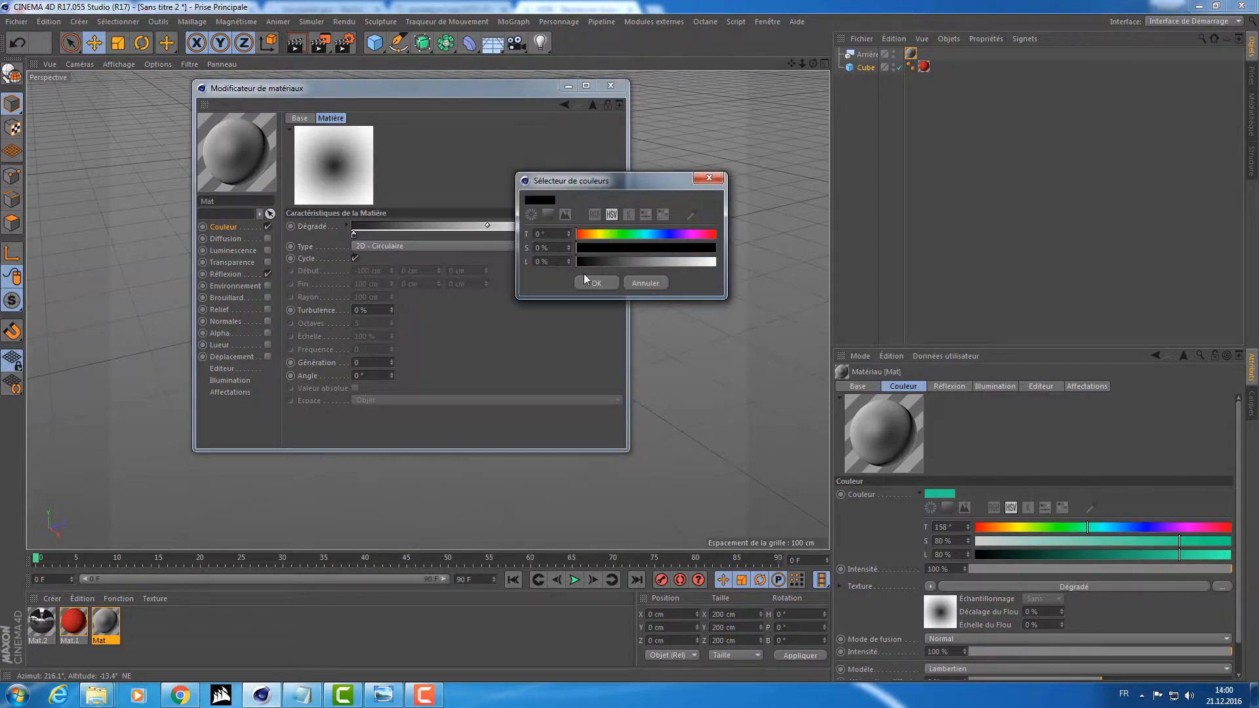
click(597, 284)
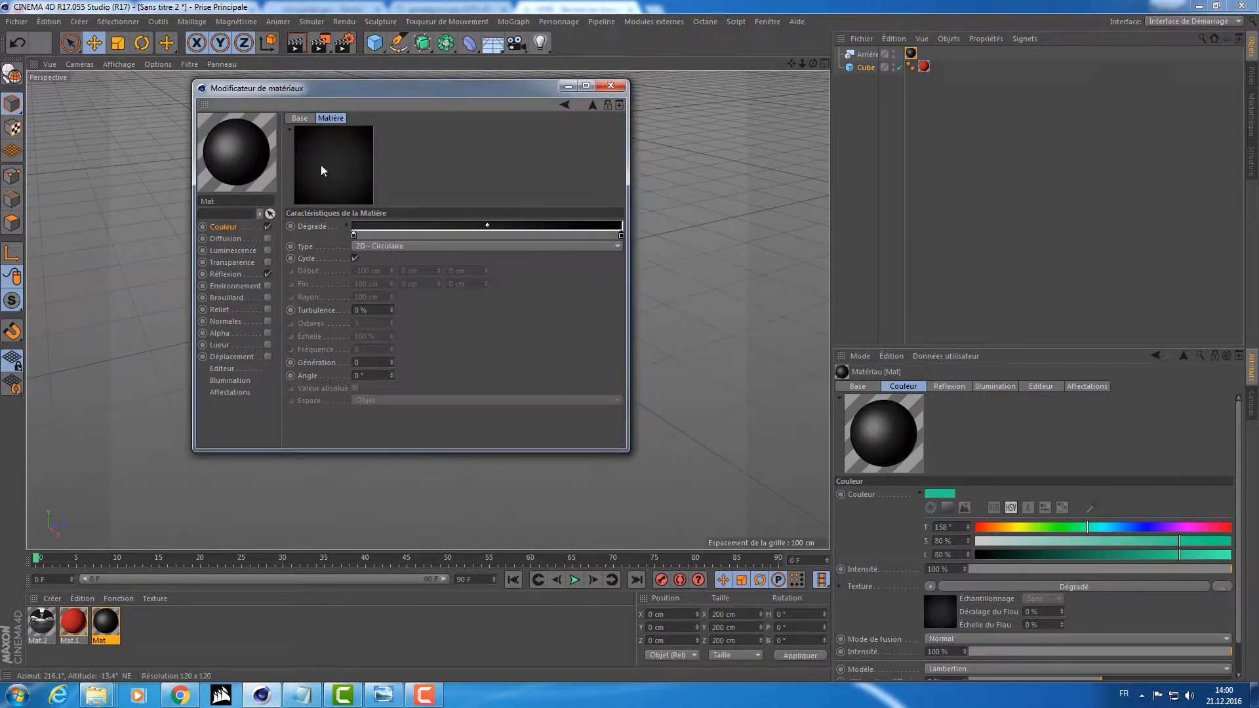
click(611, 86)
Render the cube against the dark gradient background from three different viewpoints.
click(320, 42)
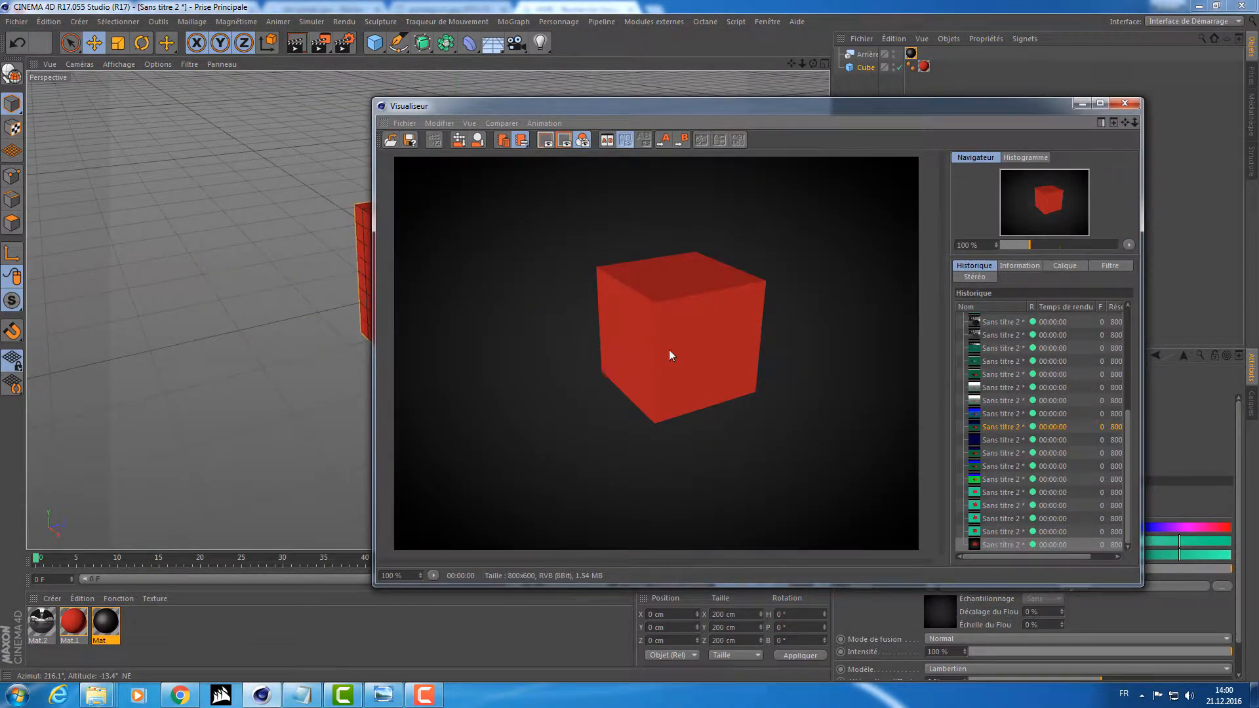
click(1081, 105)
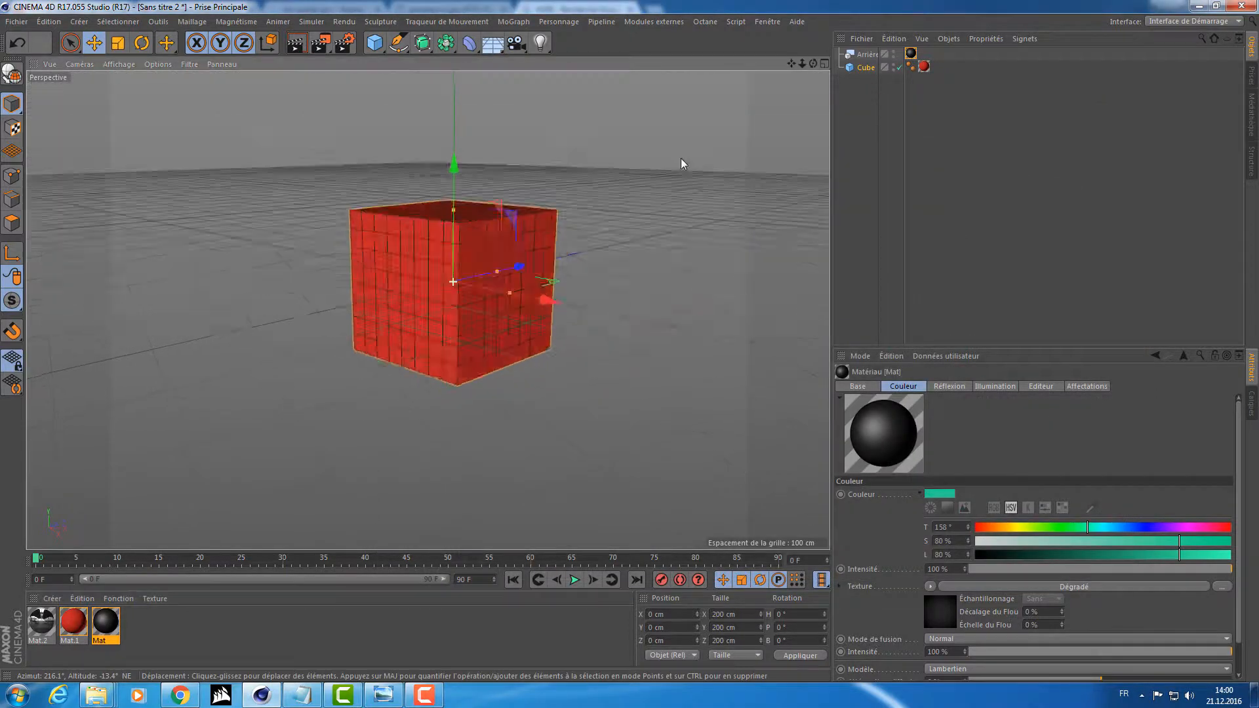
click(330, 40)
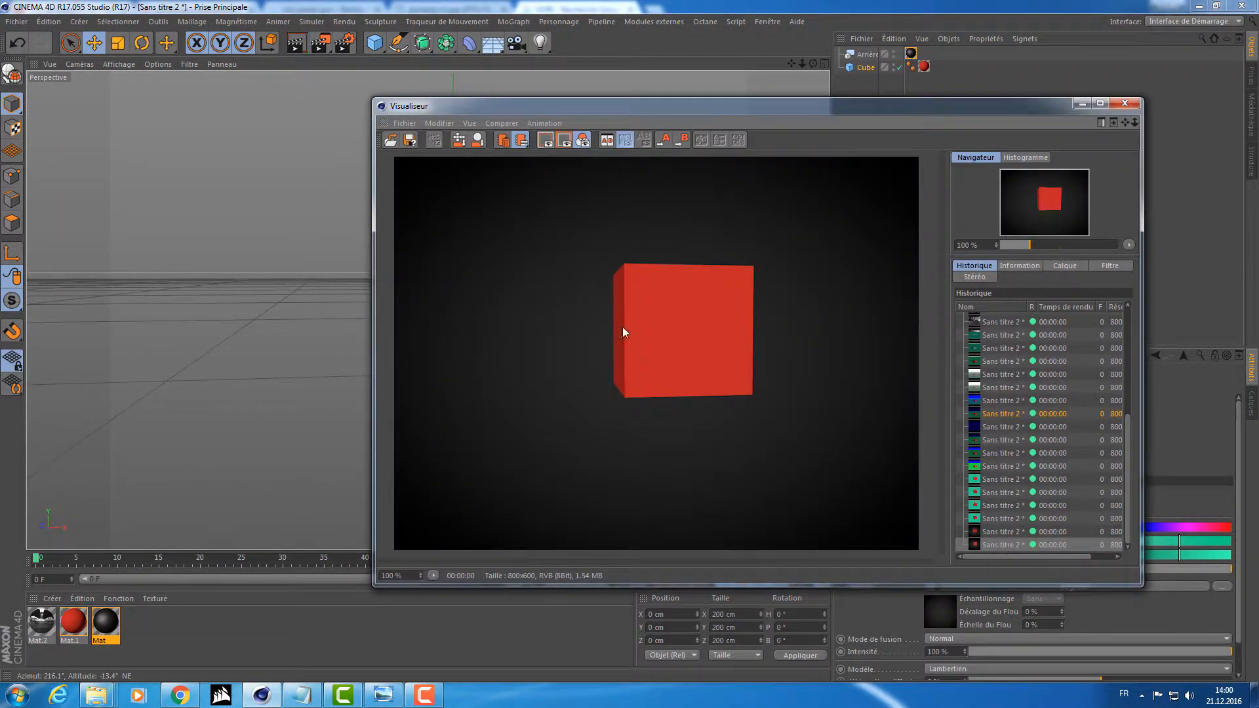
alt+drag(584, 178, 392, 187)
click(318, 47)
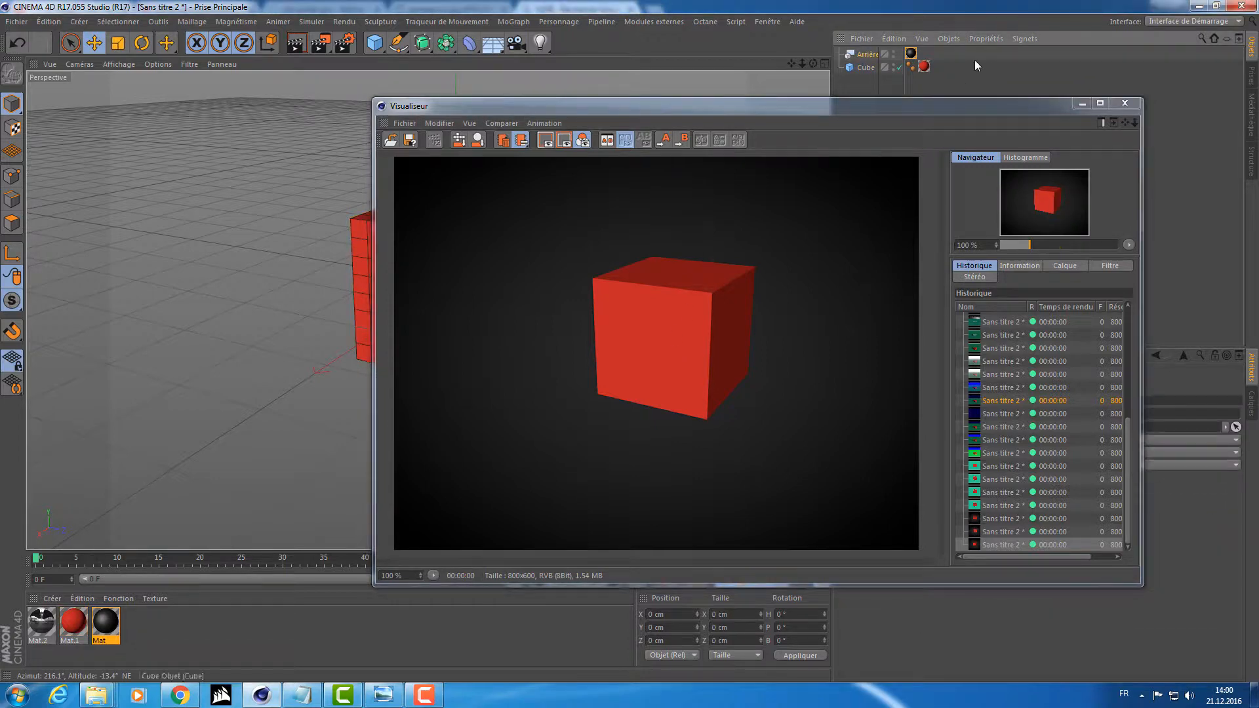
click(843, 54)
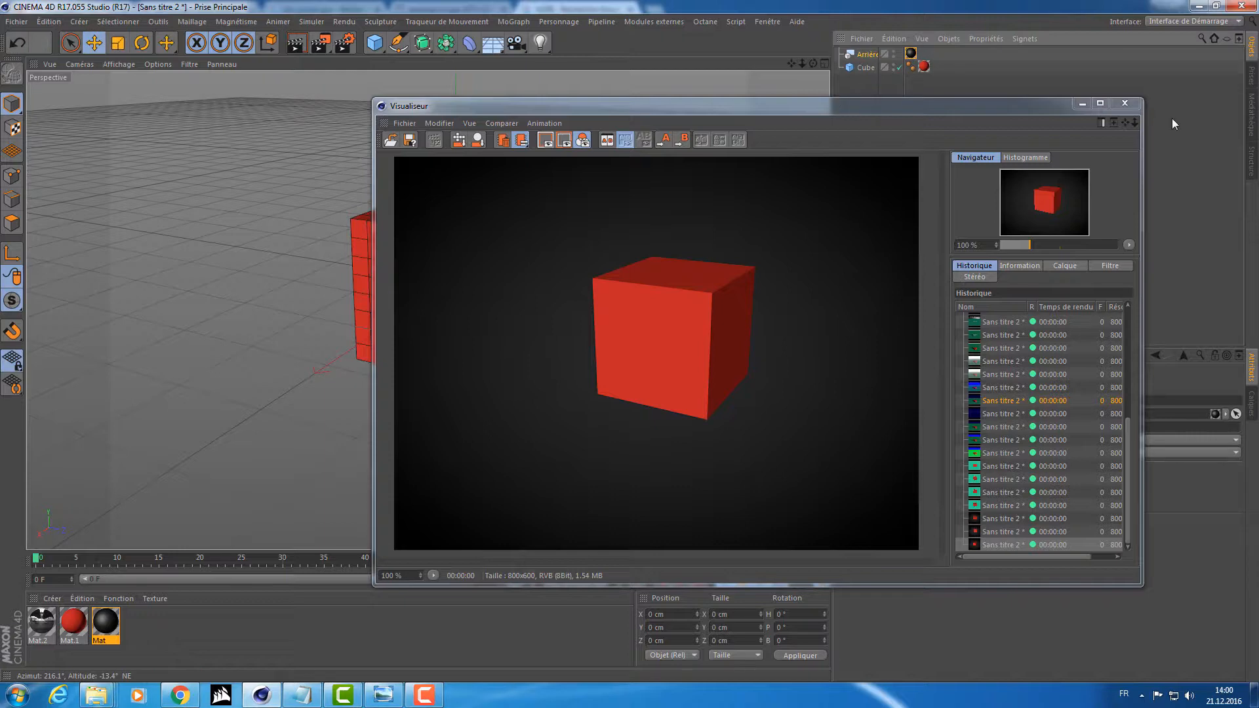
click(1125, 103)
alt+drag(327, 151, 428, 198)
click(490, 45)
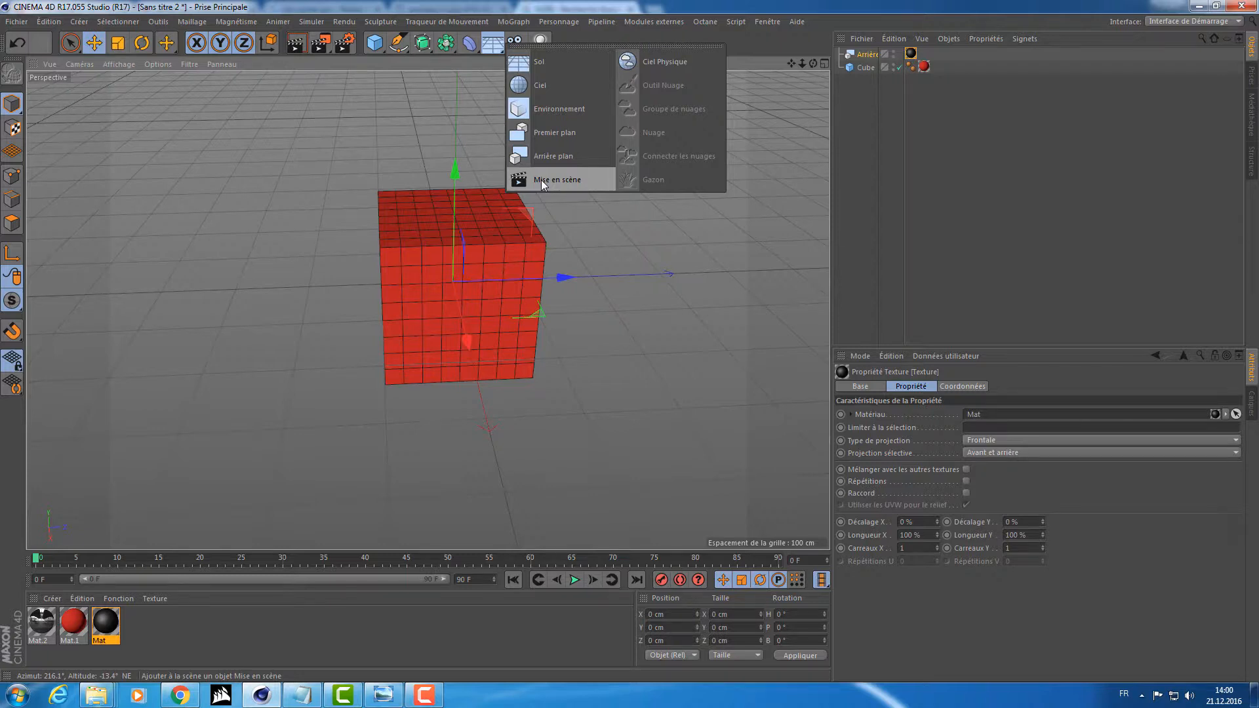
click(557, 217)
click(493, 42)
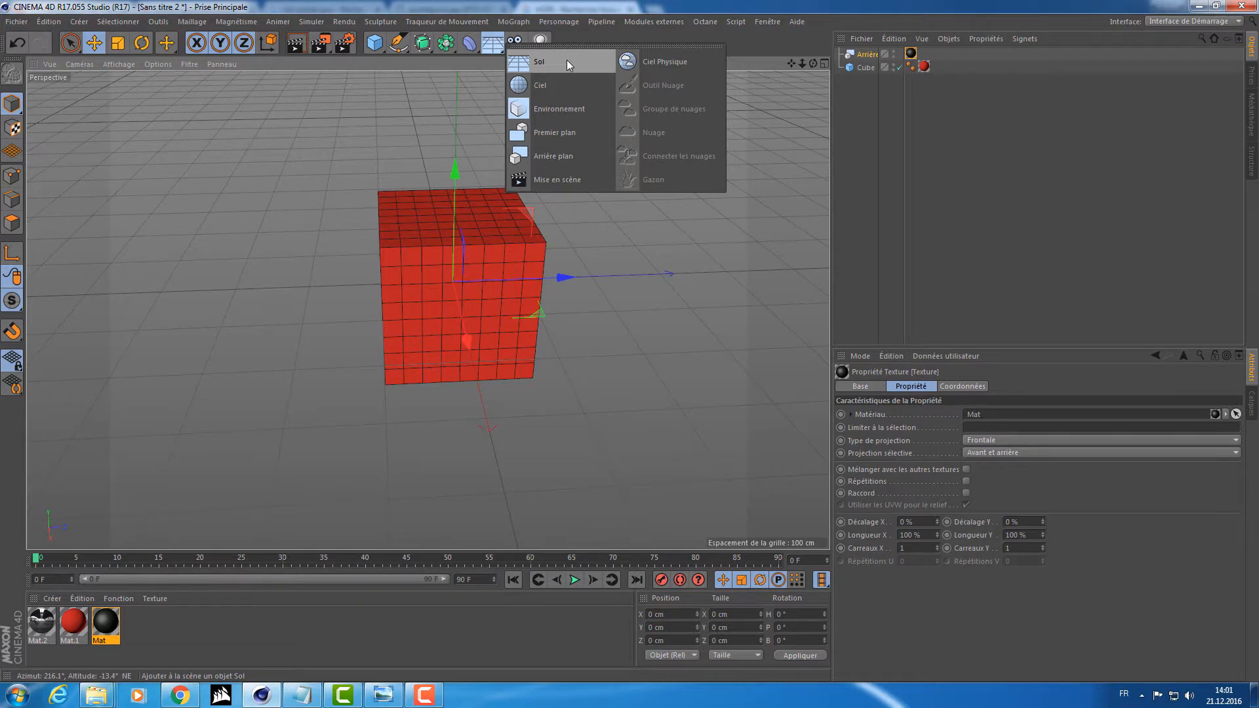
click(375, 43)
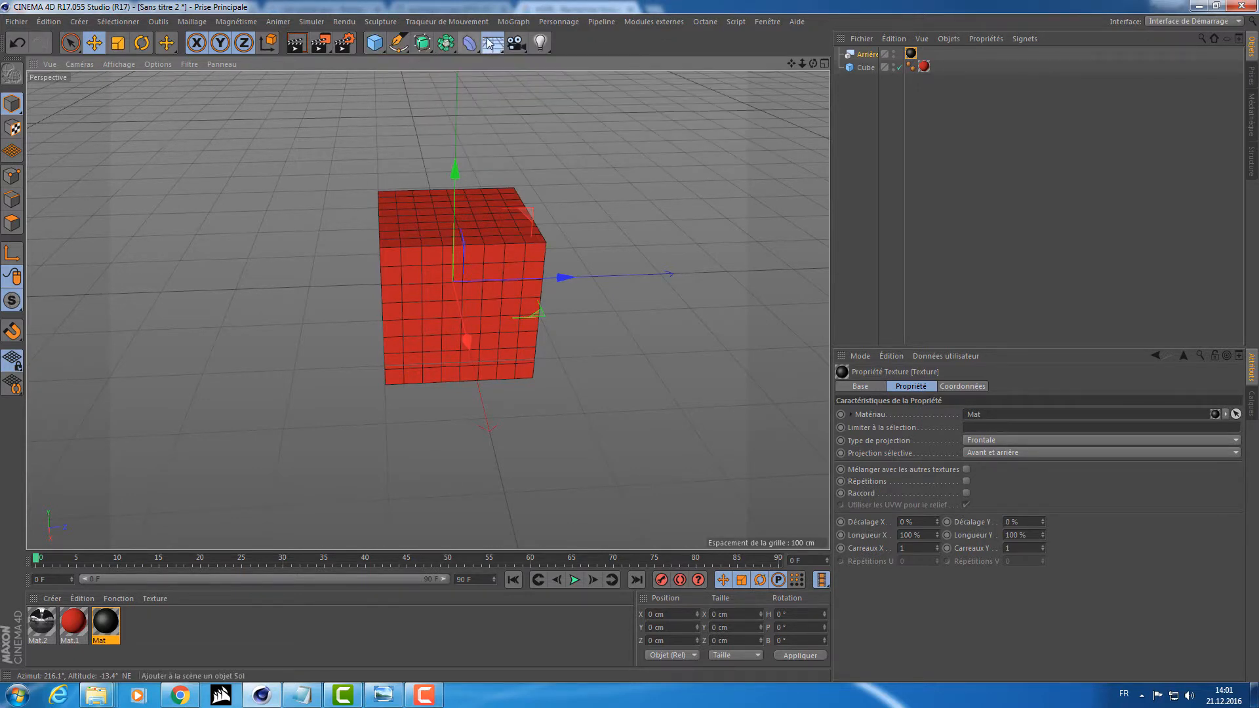
click(489, 43)
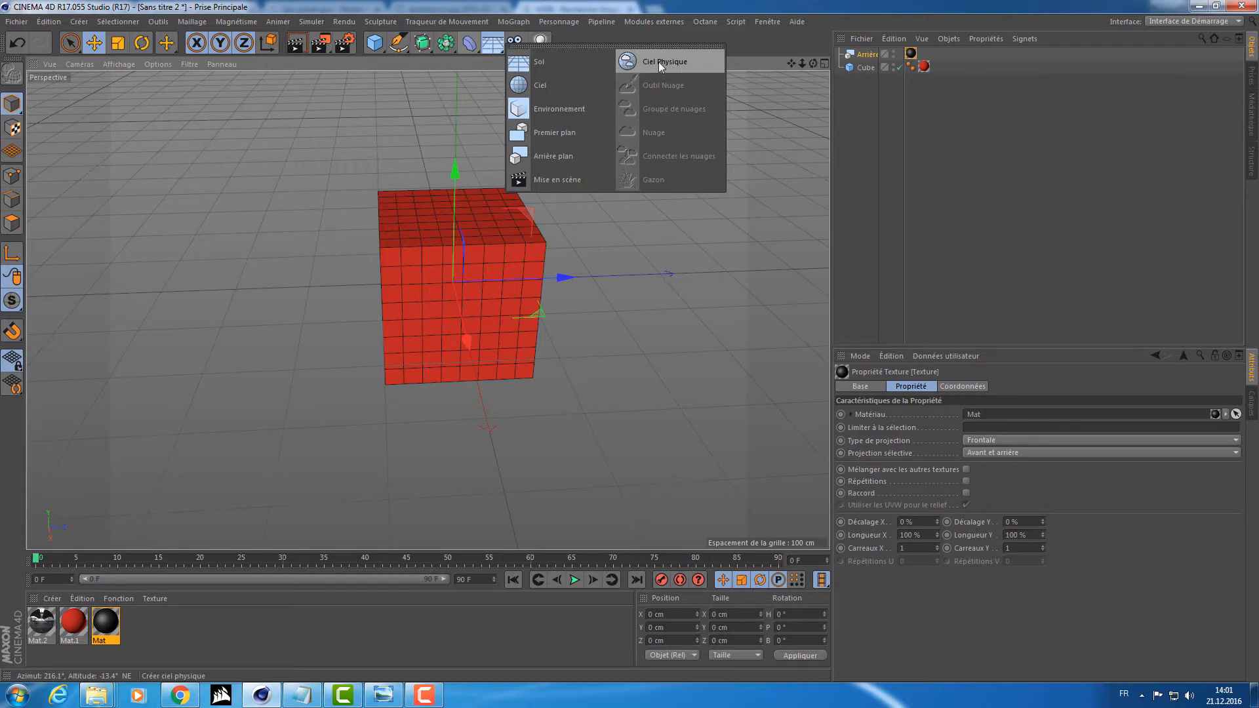
click(766, 128)
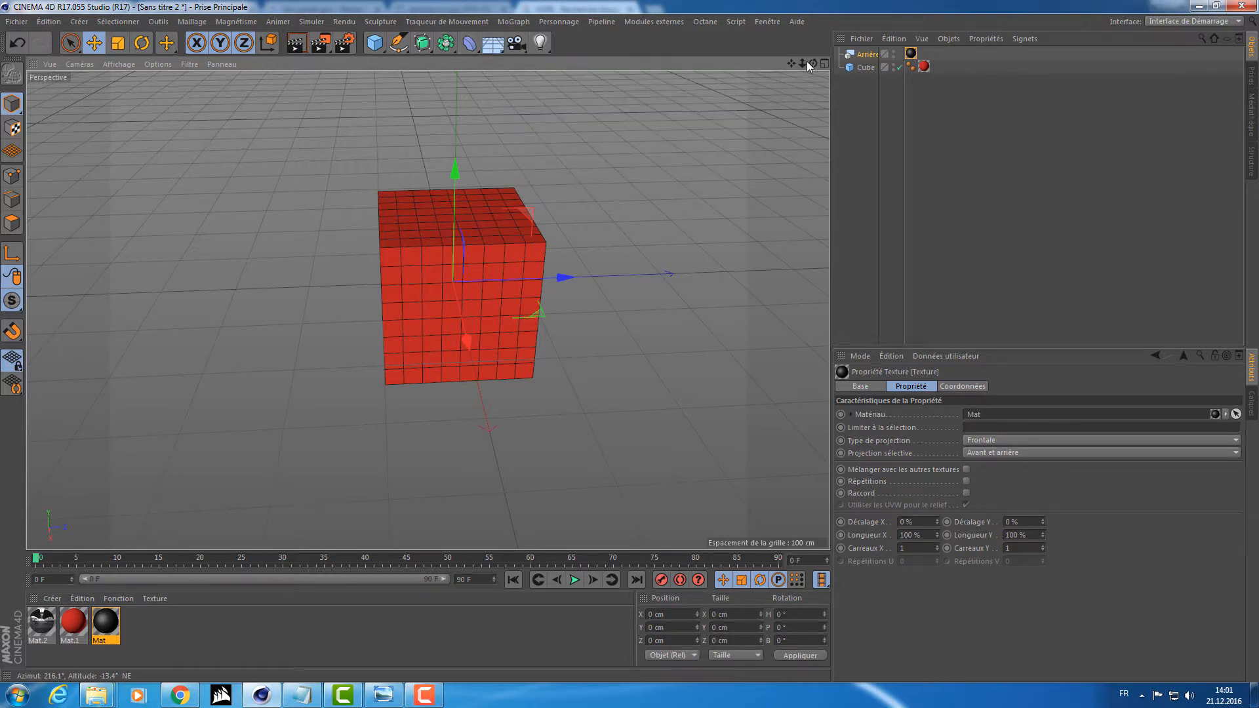
drag(811, 63, 367, 73)
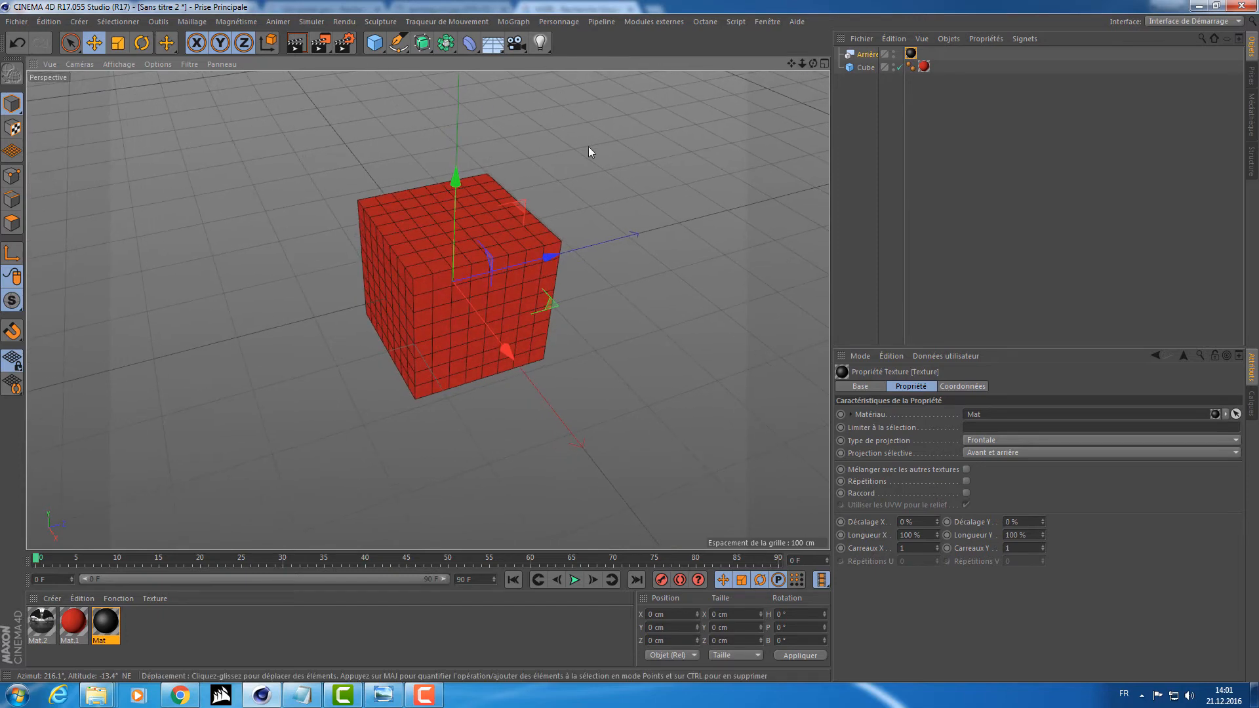
drag(817, 68, 766, 232)
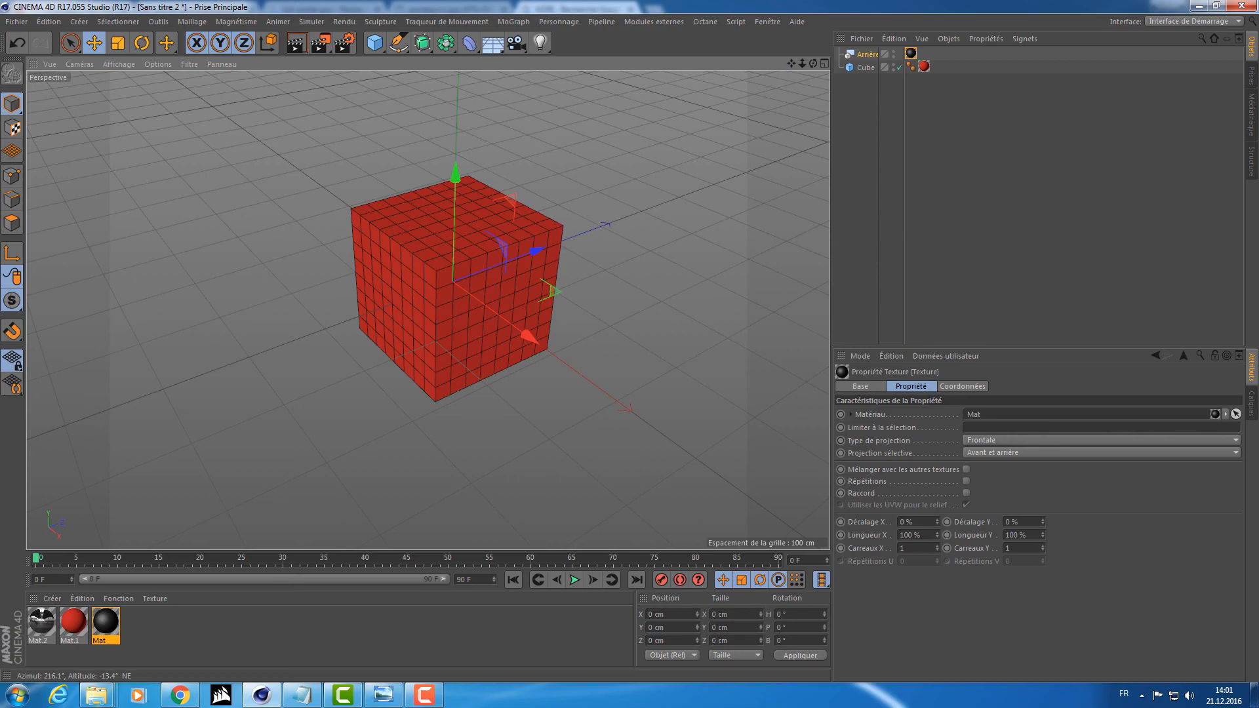